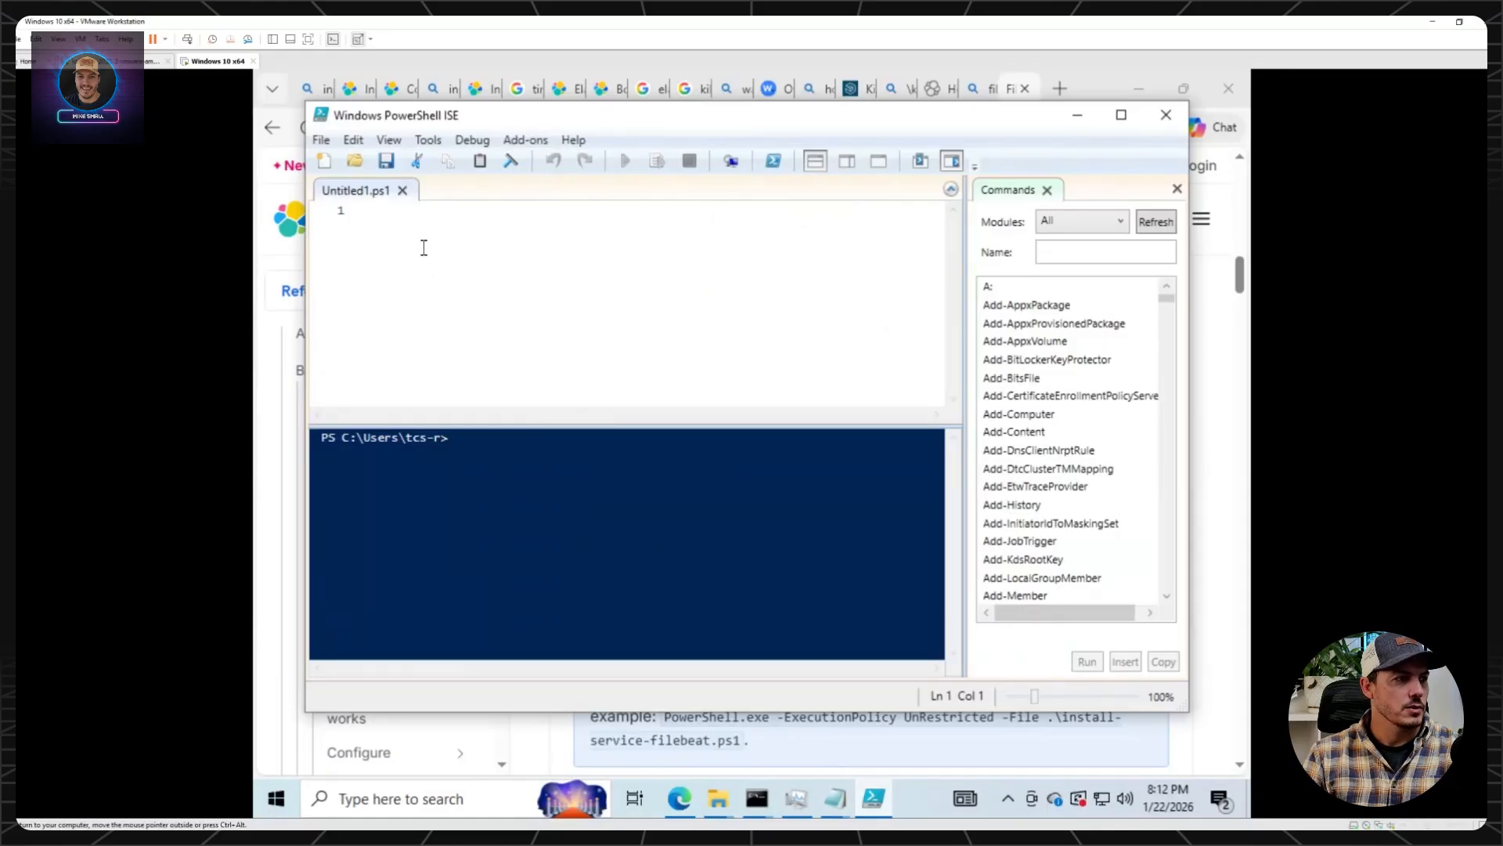
Paste .\install-service-filebeat.ps1 into the untitled script and run it.
right_click(423, 245)
click(458, 302)
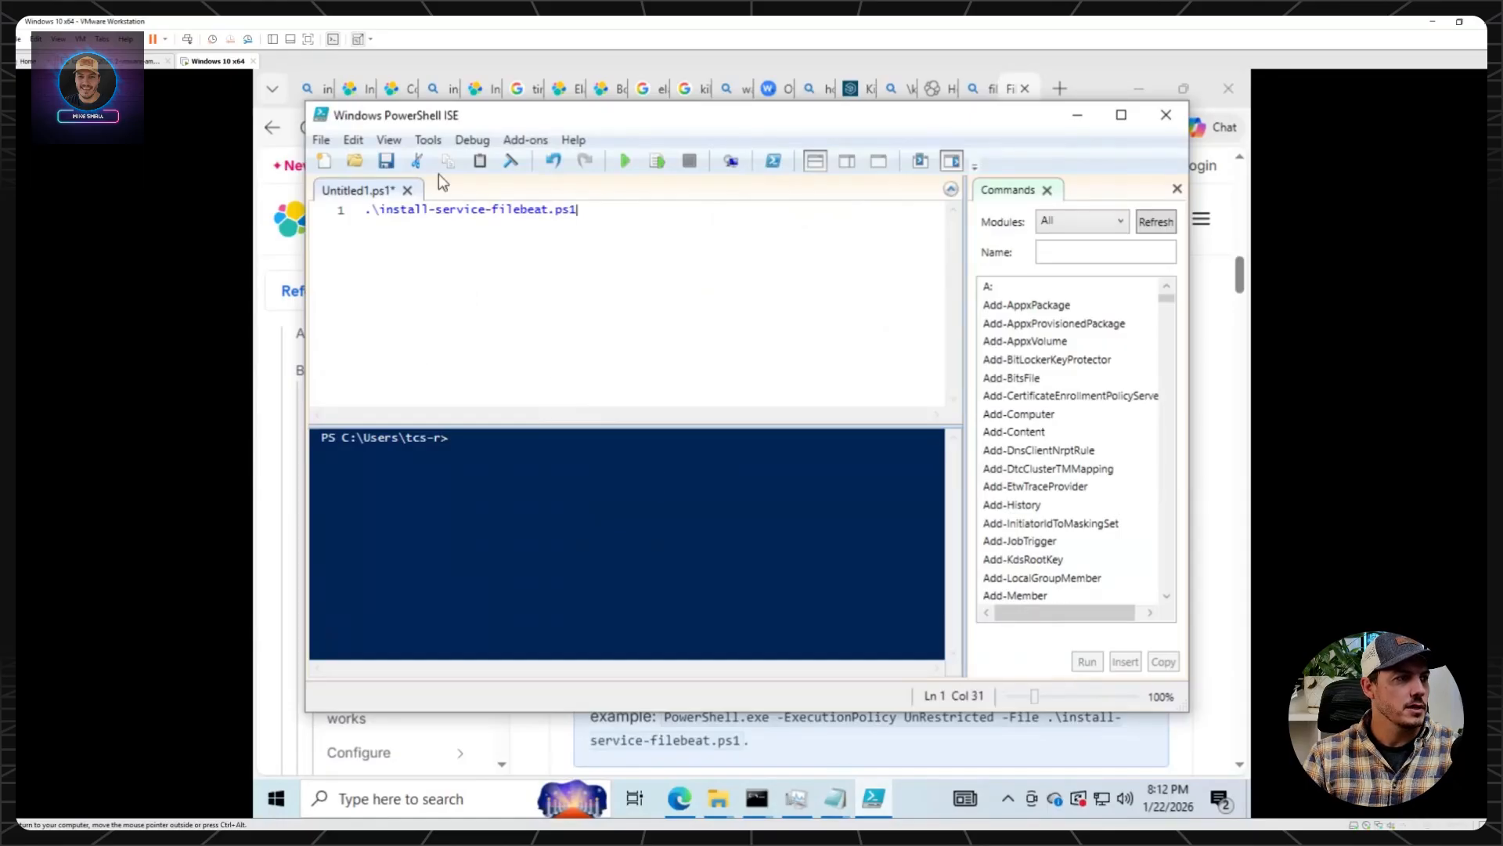
click(618, 163)
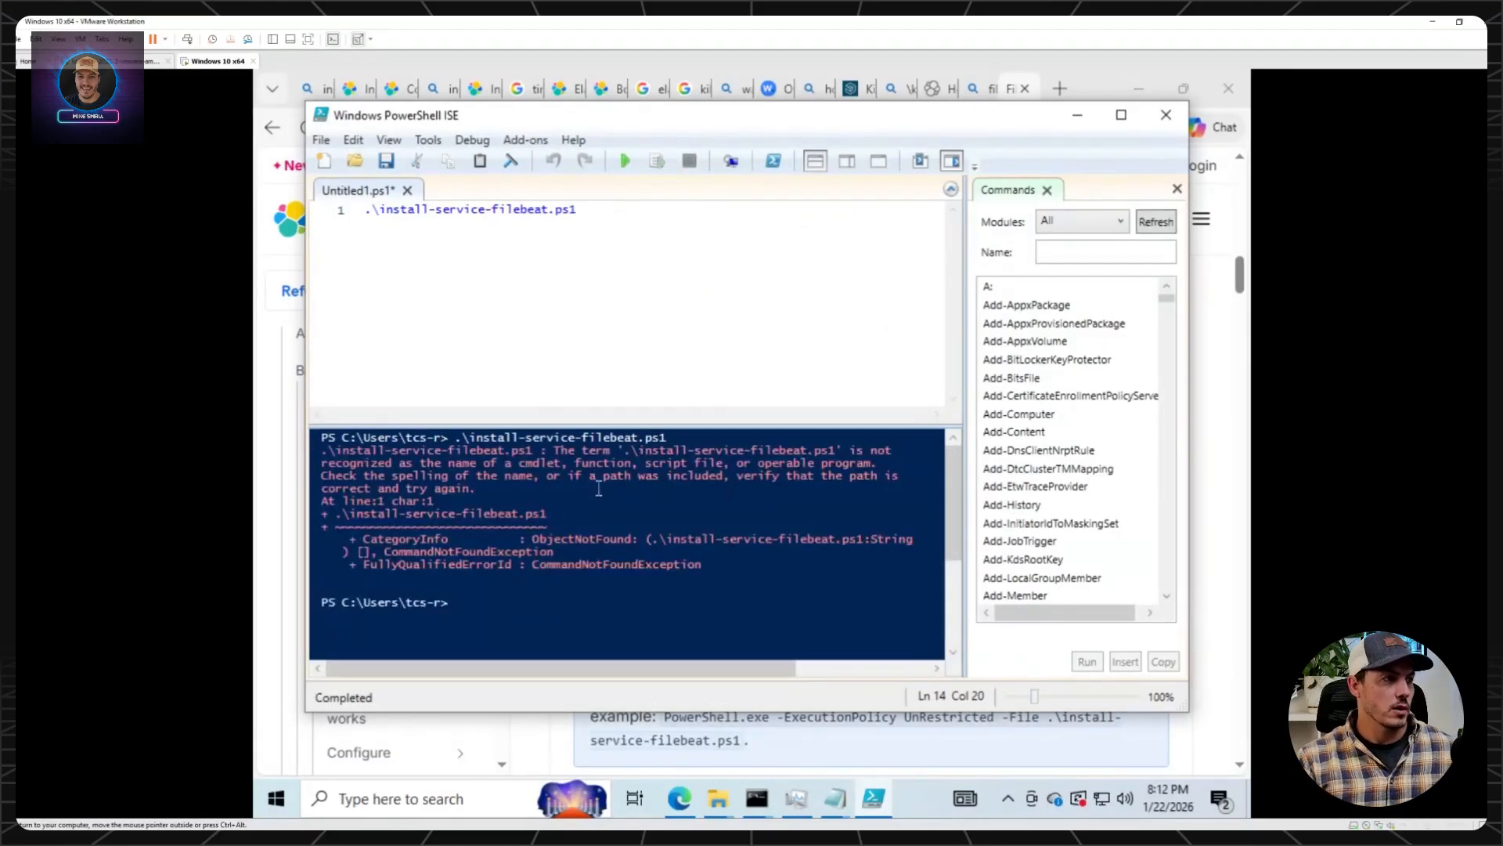
Copy the filebeat folder's path from File Explorer and try to change the PowerShell console to C:\Program Files\Elastic\Beats\9.2.4\filebeat without quotes.
mouse_move(717, 798)
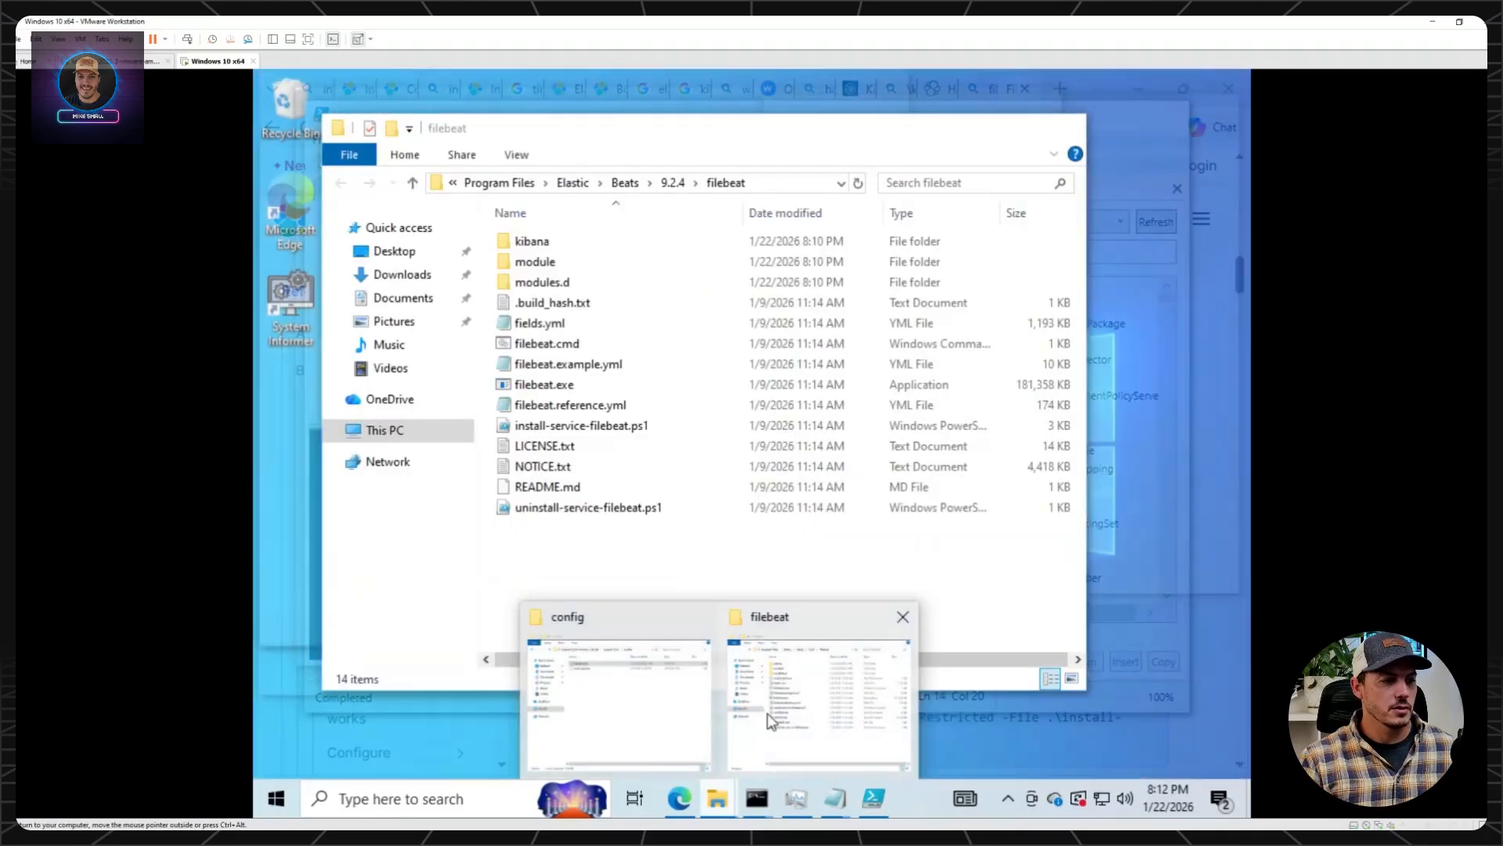
click(768, 712)
click(767, 180)
key(ctrl+c)
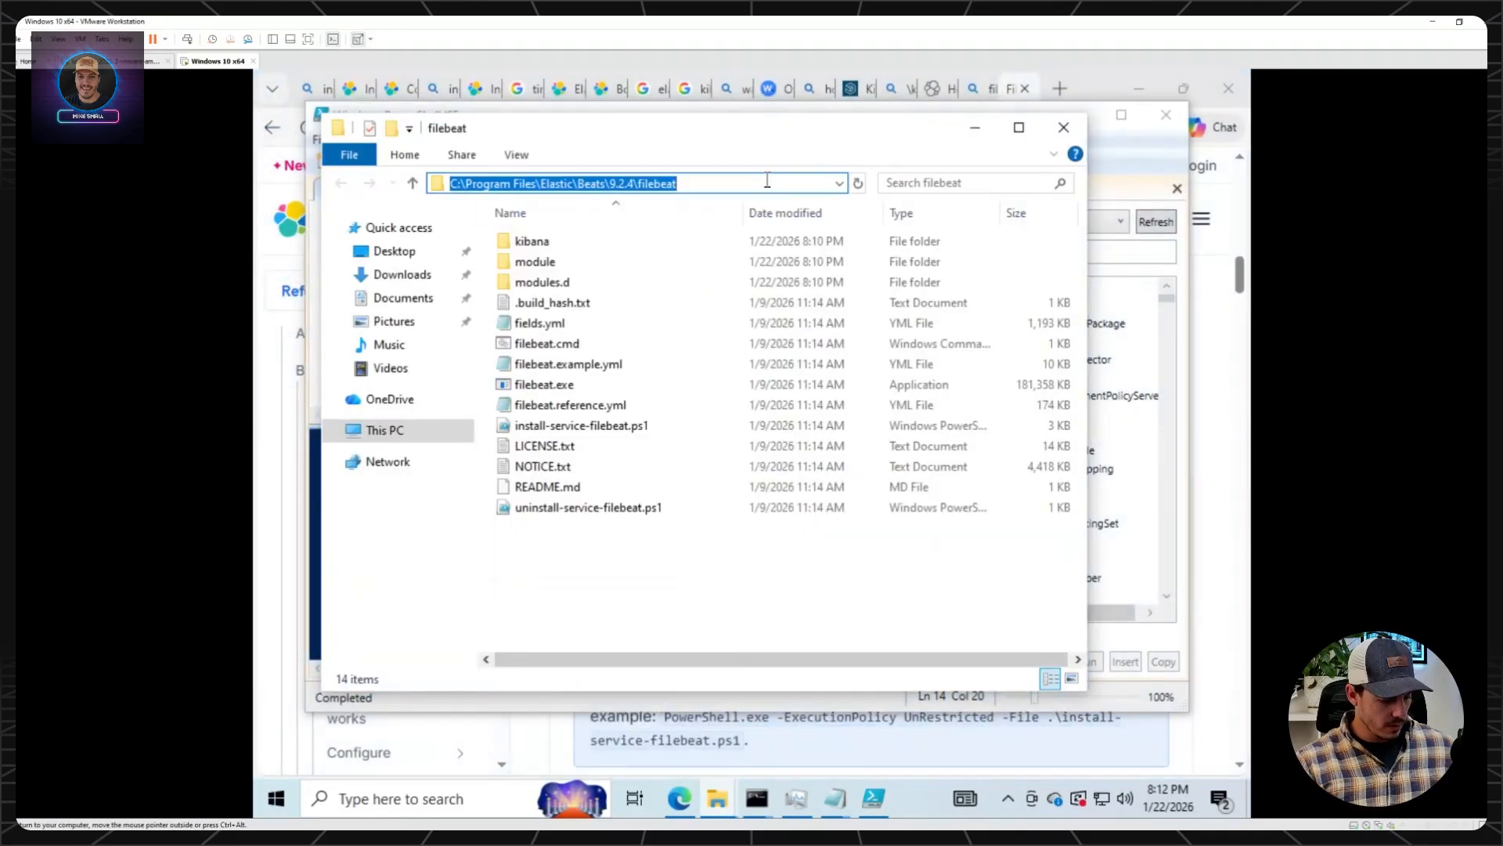
click(874, 798)
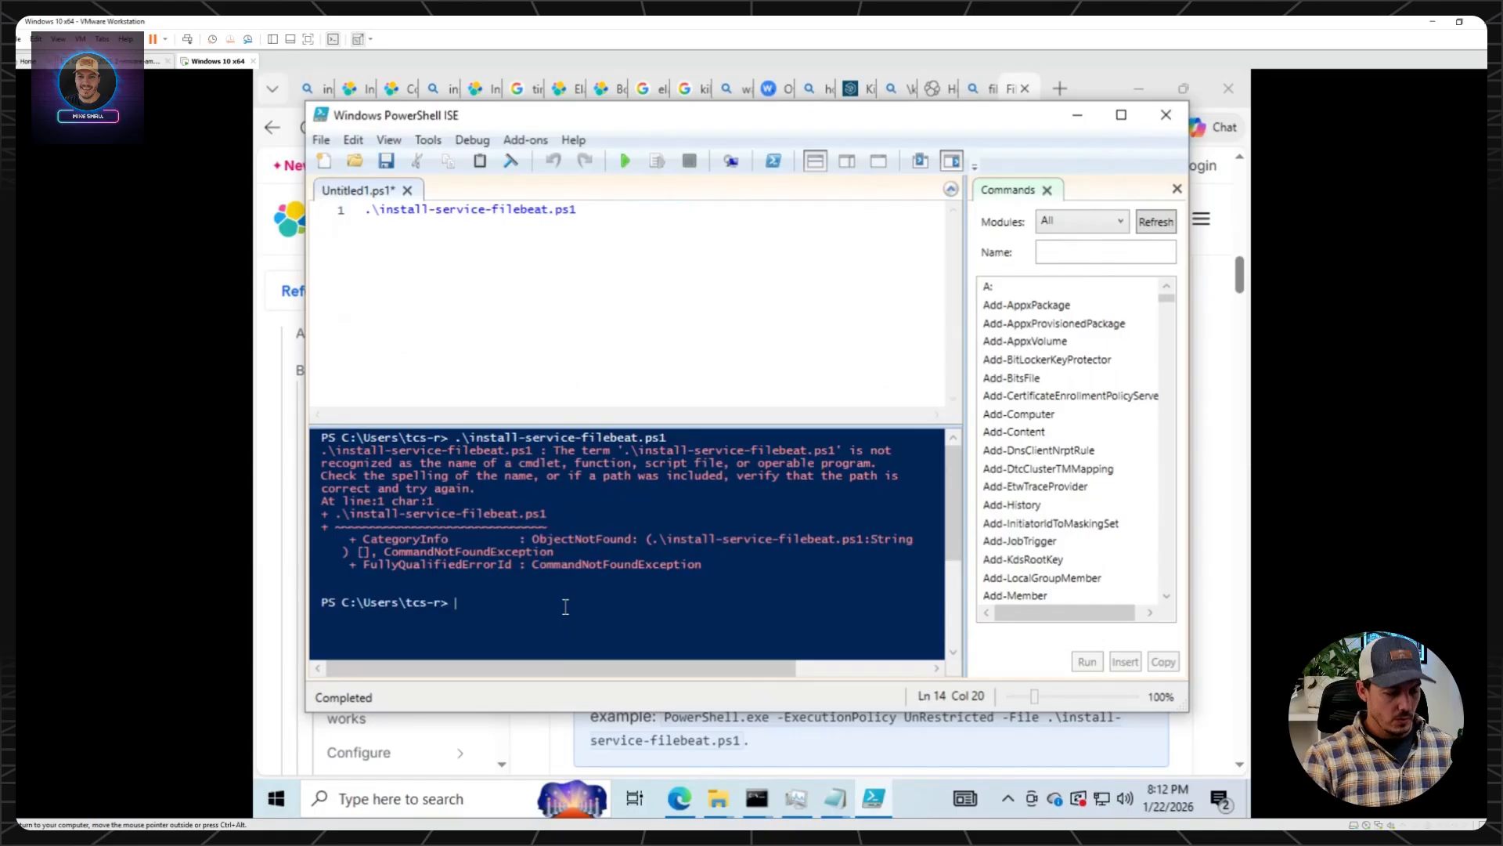
text(cd)
key(ctrl+v)
key(Return)
Change the console directory to the quoted path "C:\Program Files\Elastic\Beats\9.2.4\filebeat" and run the install script again.
key(Up)
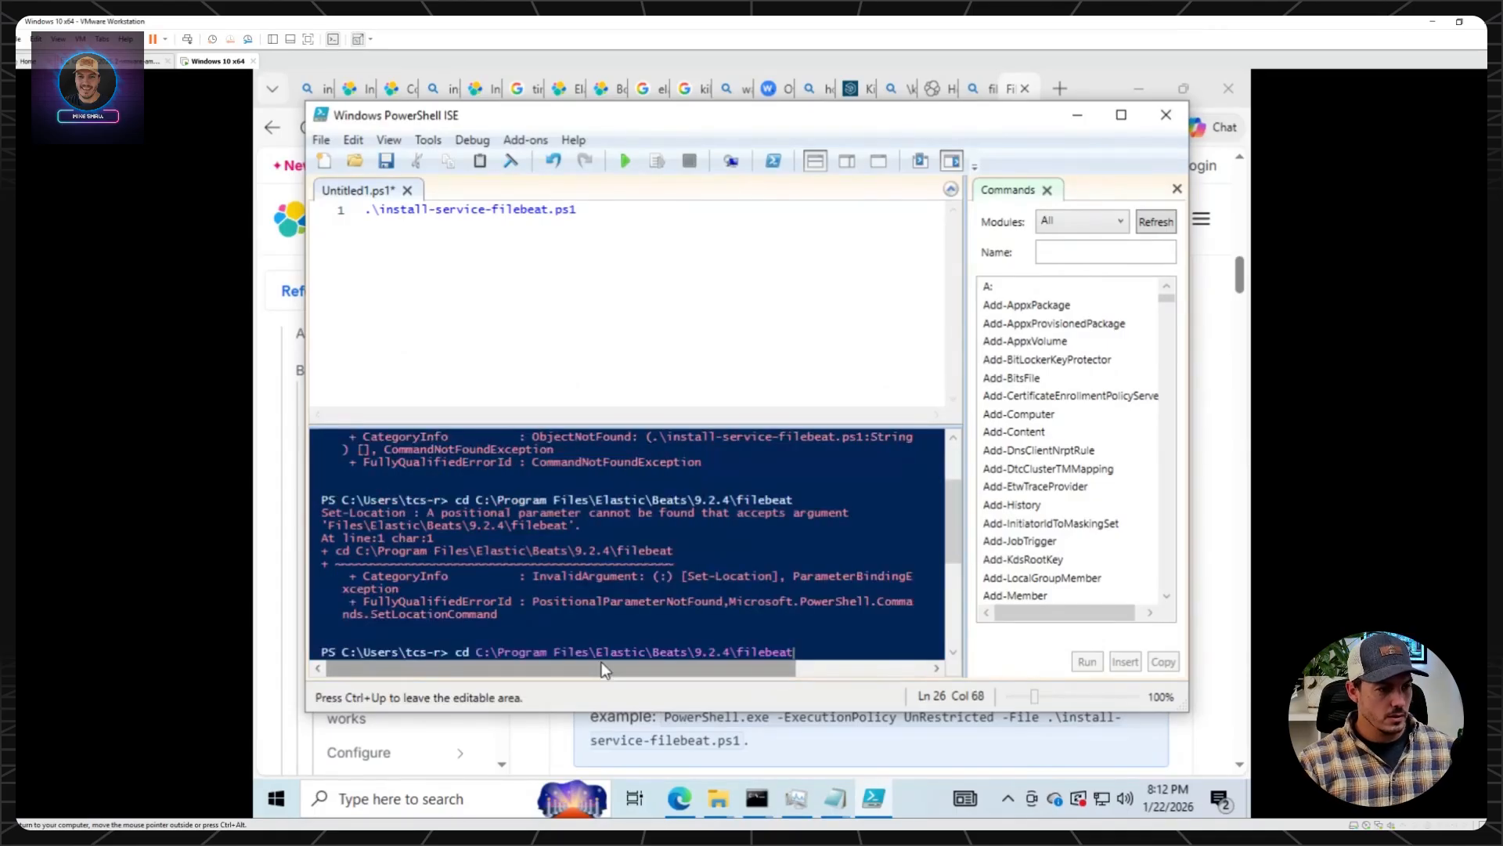
text(")
key(Home)
key(Right)
key(Right)
key(Right)
text(")
key(Return)
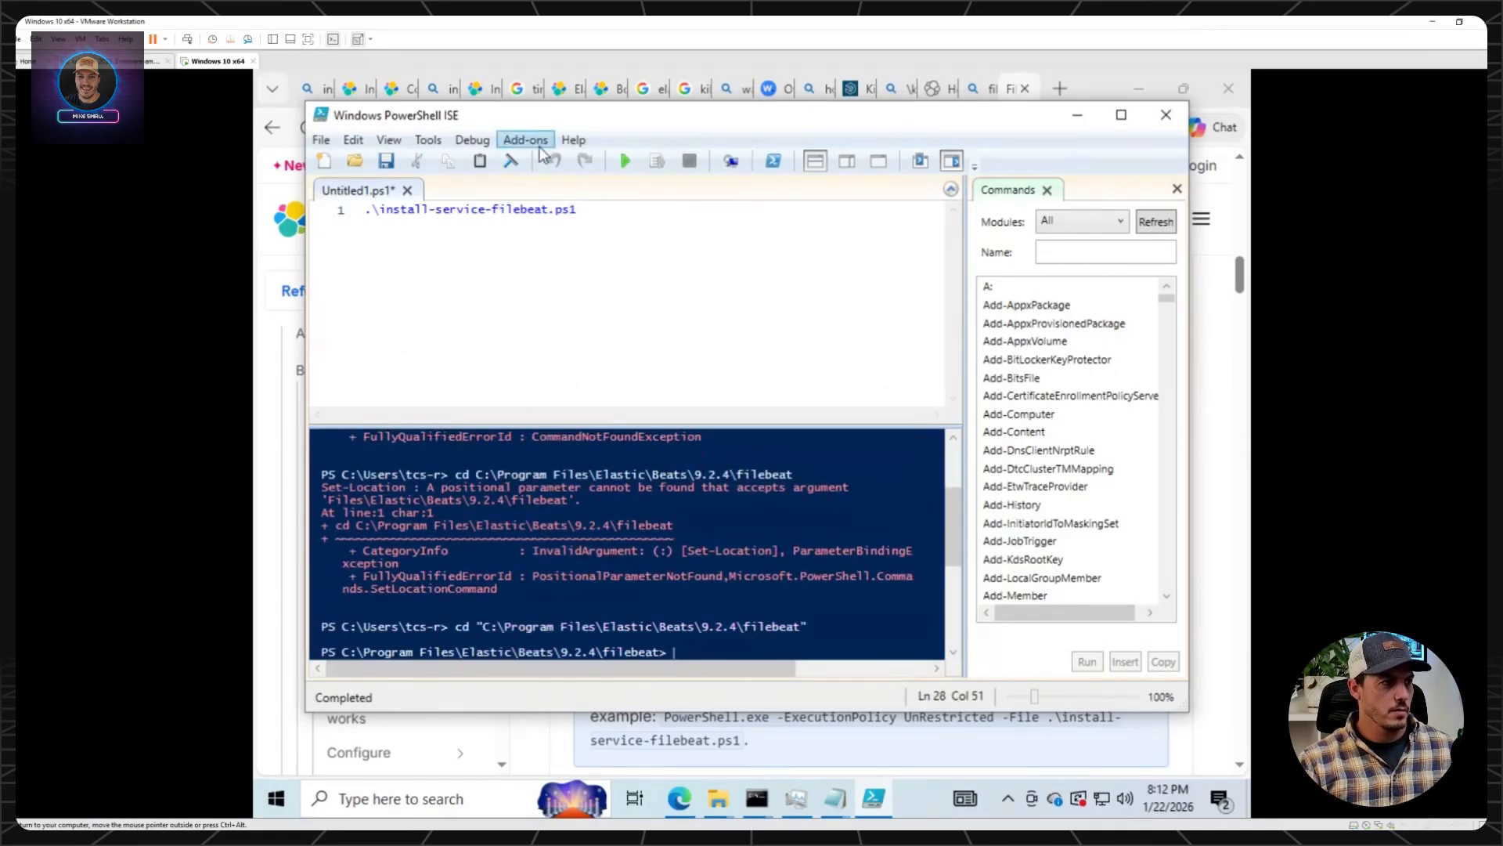
click(624, 162)
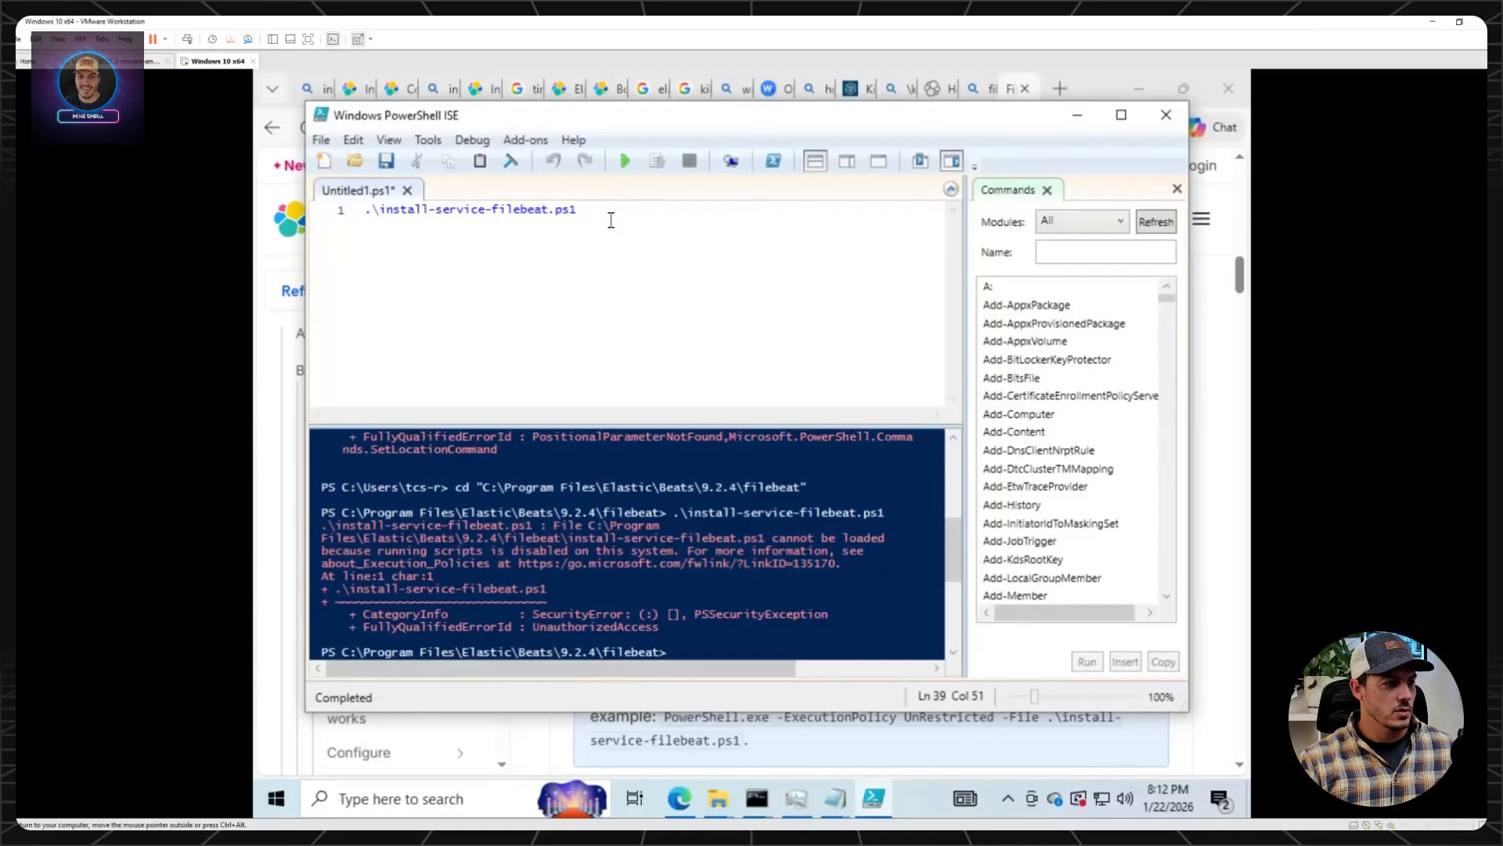
Try to set the execution policy to bypass with Set-ExecutionPolicy in the non-administrator console.
text(set)
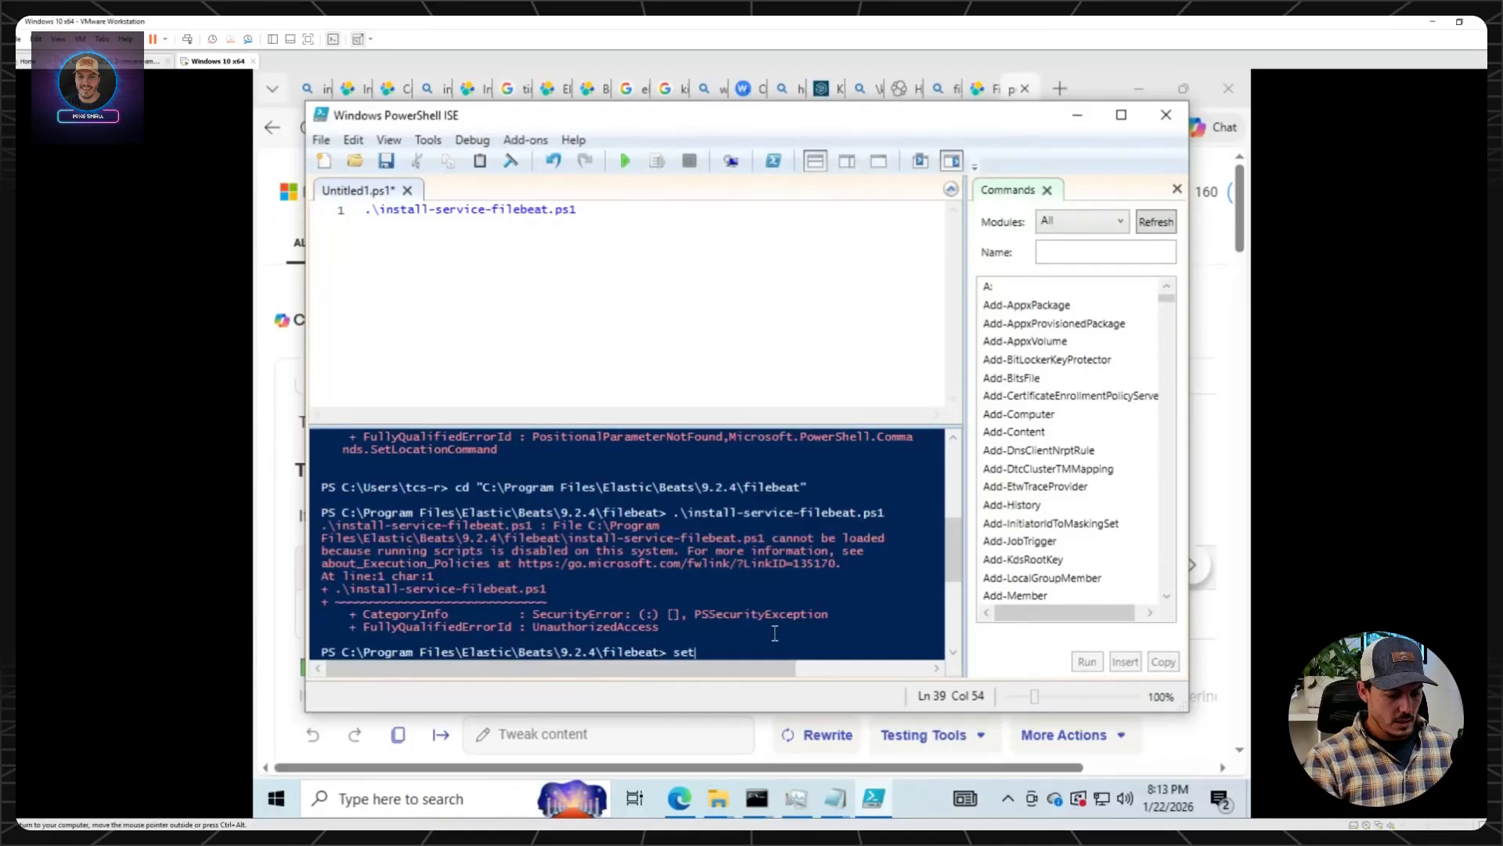
text(-ex)
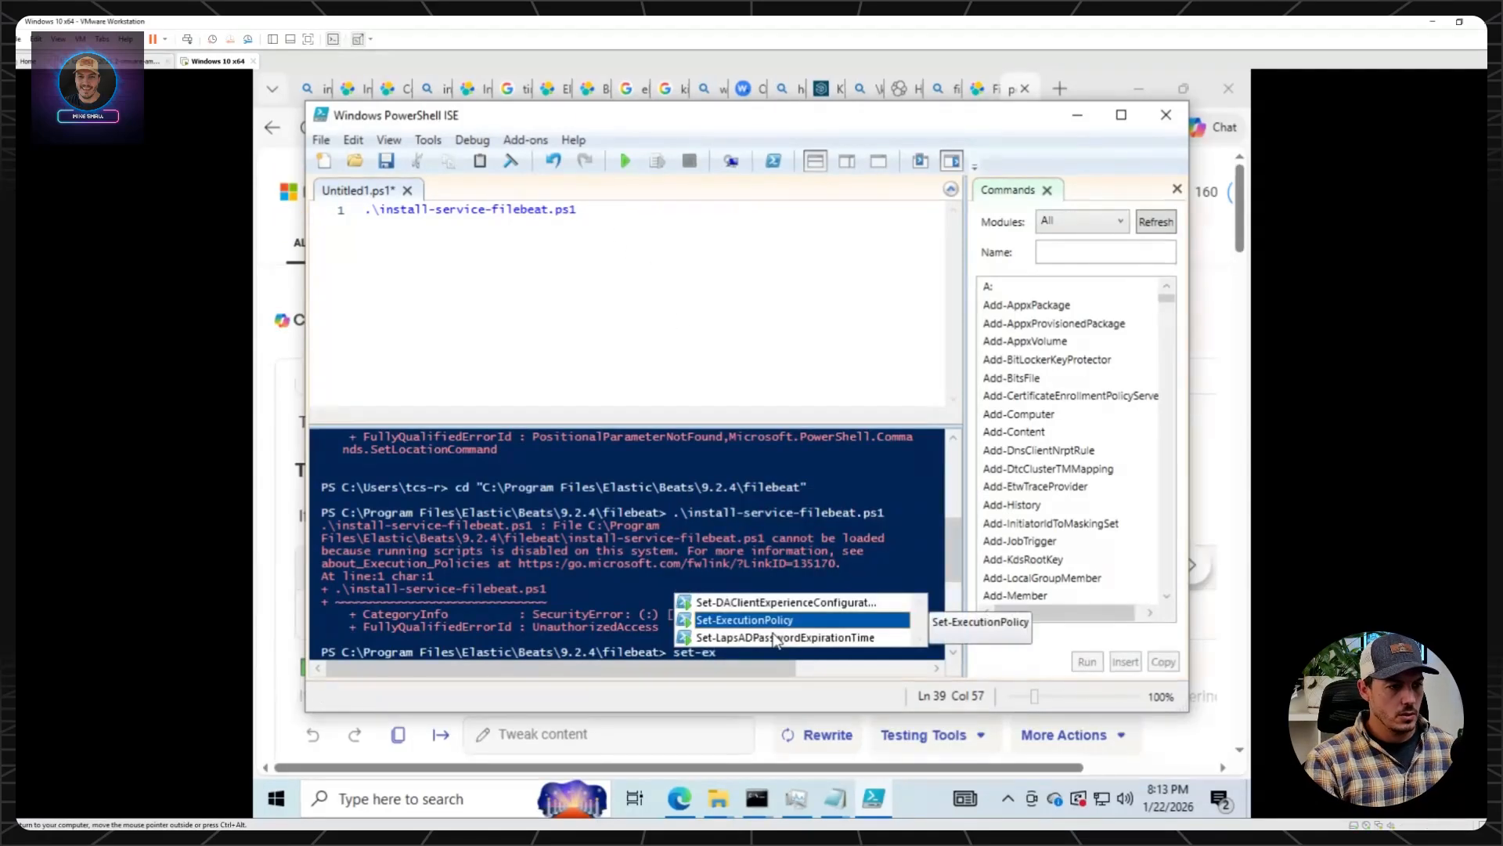
key(Tab)
text(bypass)
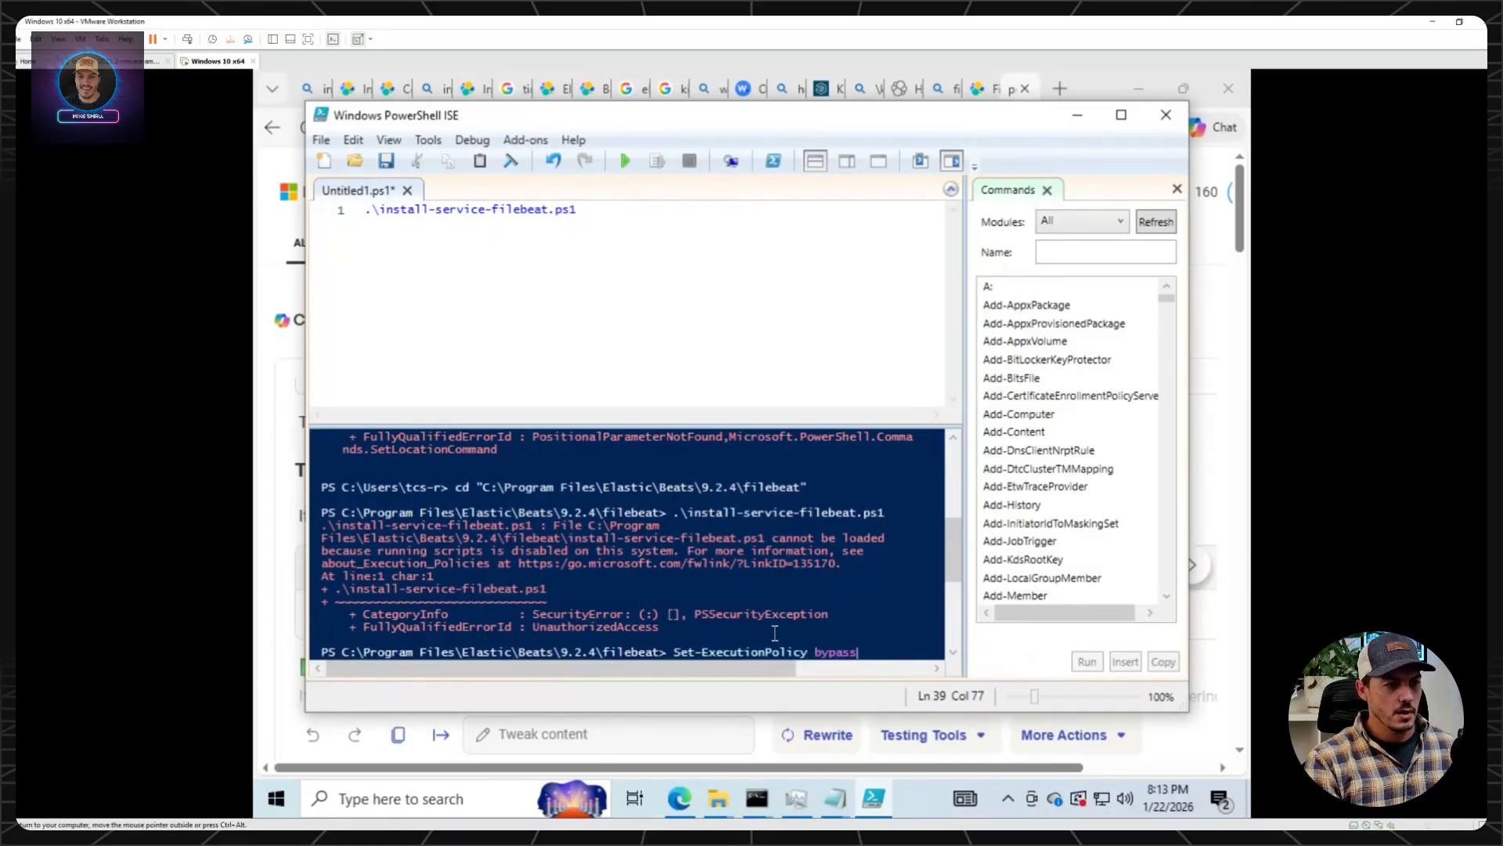
key(Return)
click(686, 444)
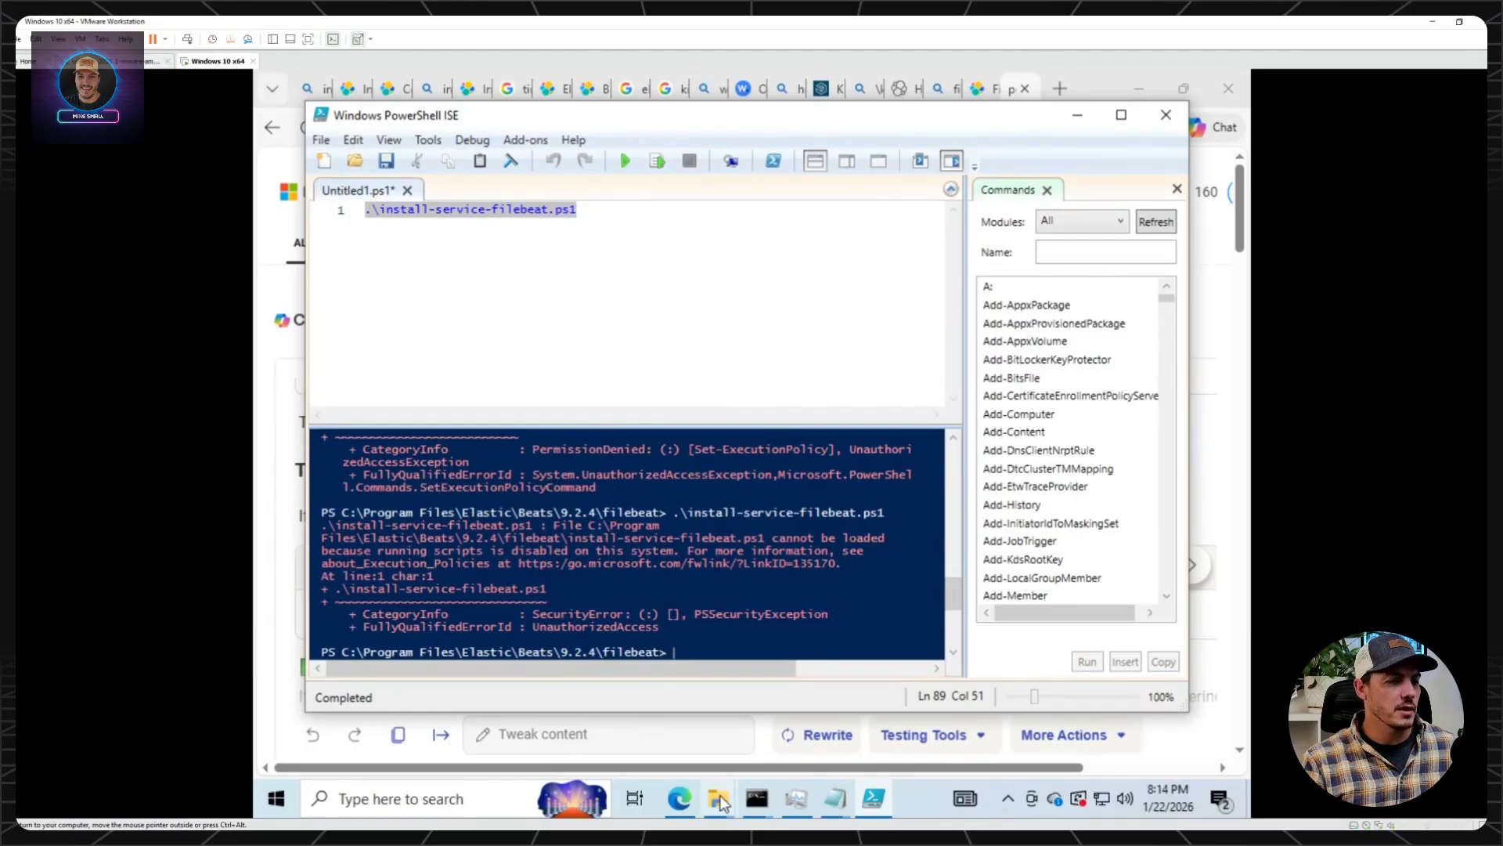
Open a second PowerShell ISE window as administrator and copy the filebeat folder path from the first window's console prompt.
right_click(871, 801)
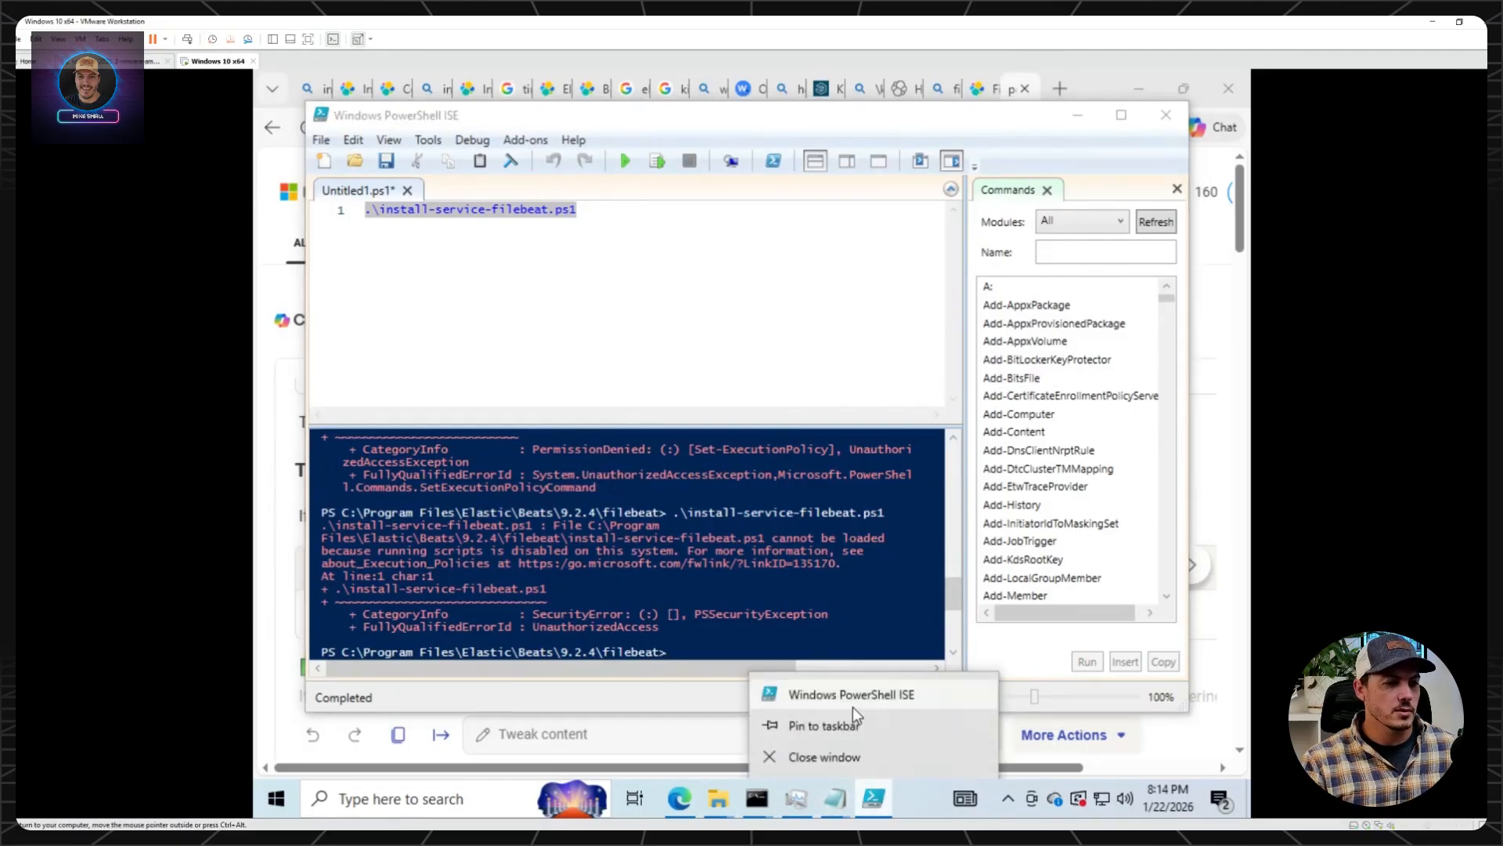
right_click(852, 701)
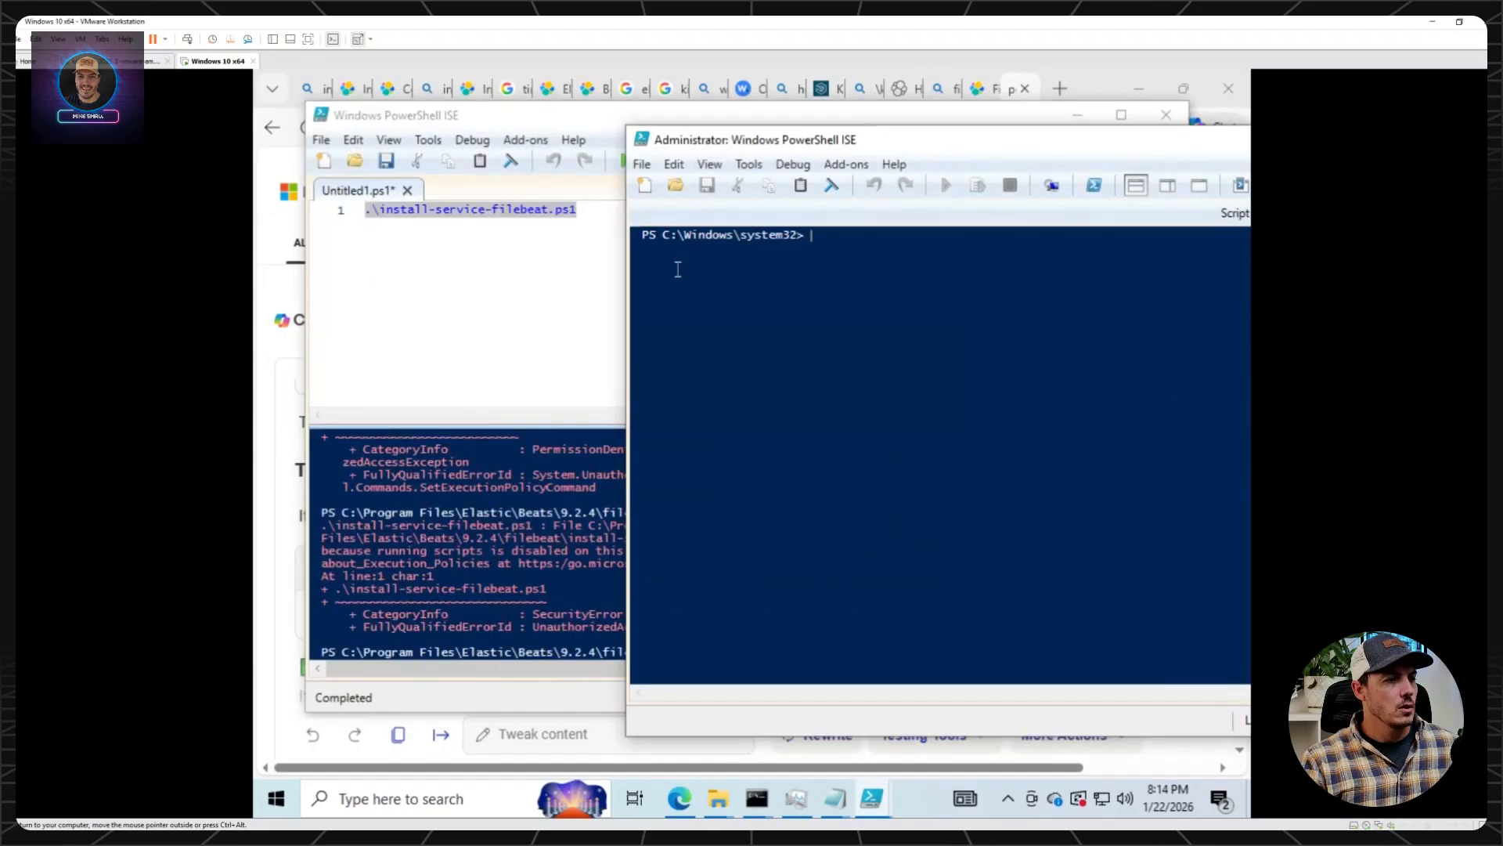
click(415, 578)
drag(343, 653, 660, 447)
right_click(647, 439)
click(688, 473)
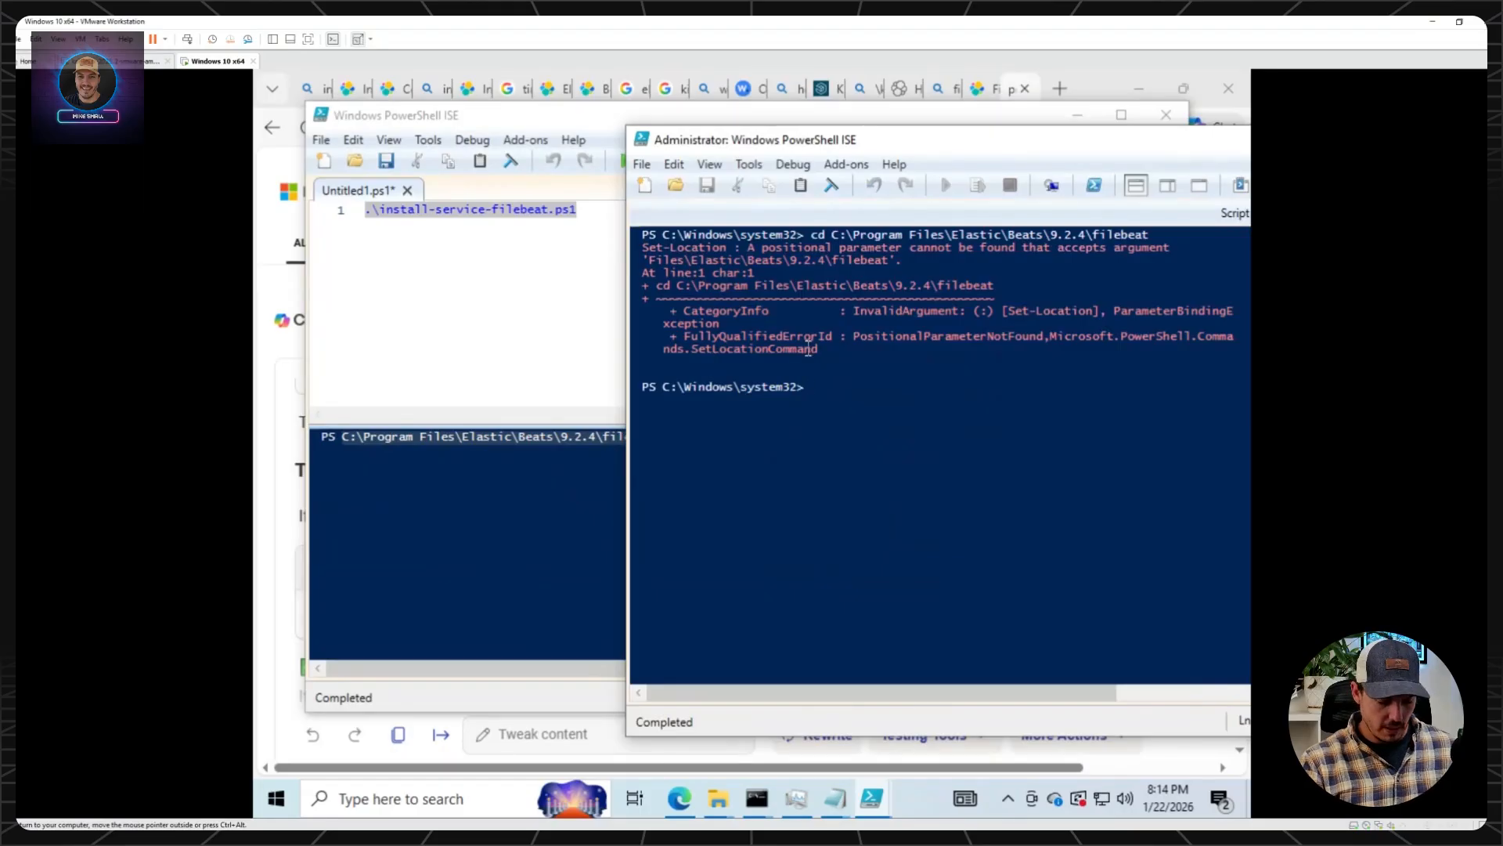
Change the administrator console's directory to "C:\Program Files\Elastic\Beats\9.2.4\filebeat", enclosing the path in quotes.
text(cd )
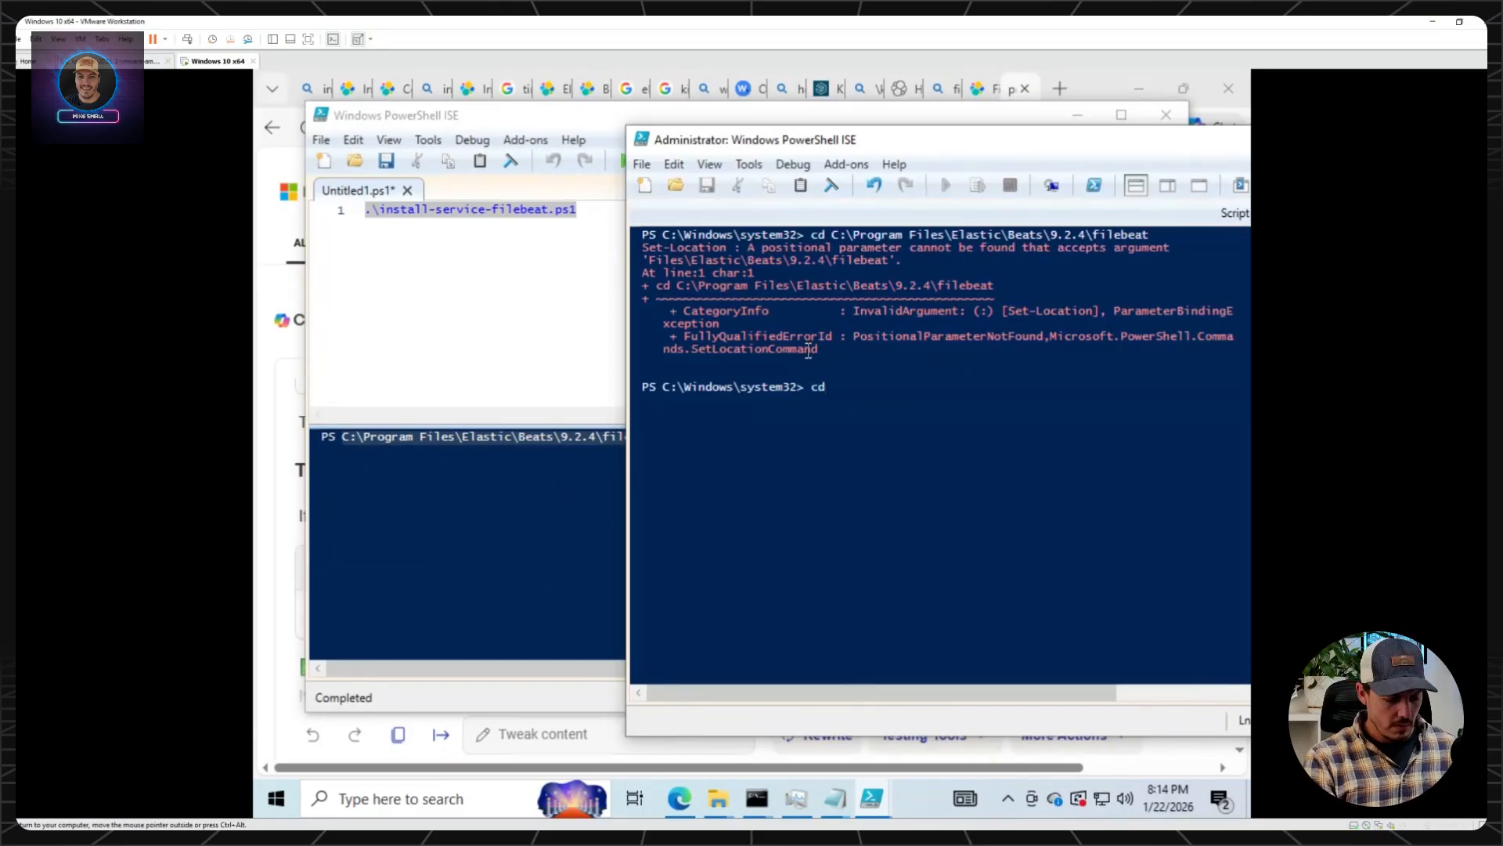
text(")
right_click(858, 377)
click(925, 432)
text(")
key(Return)
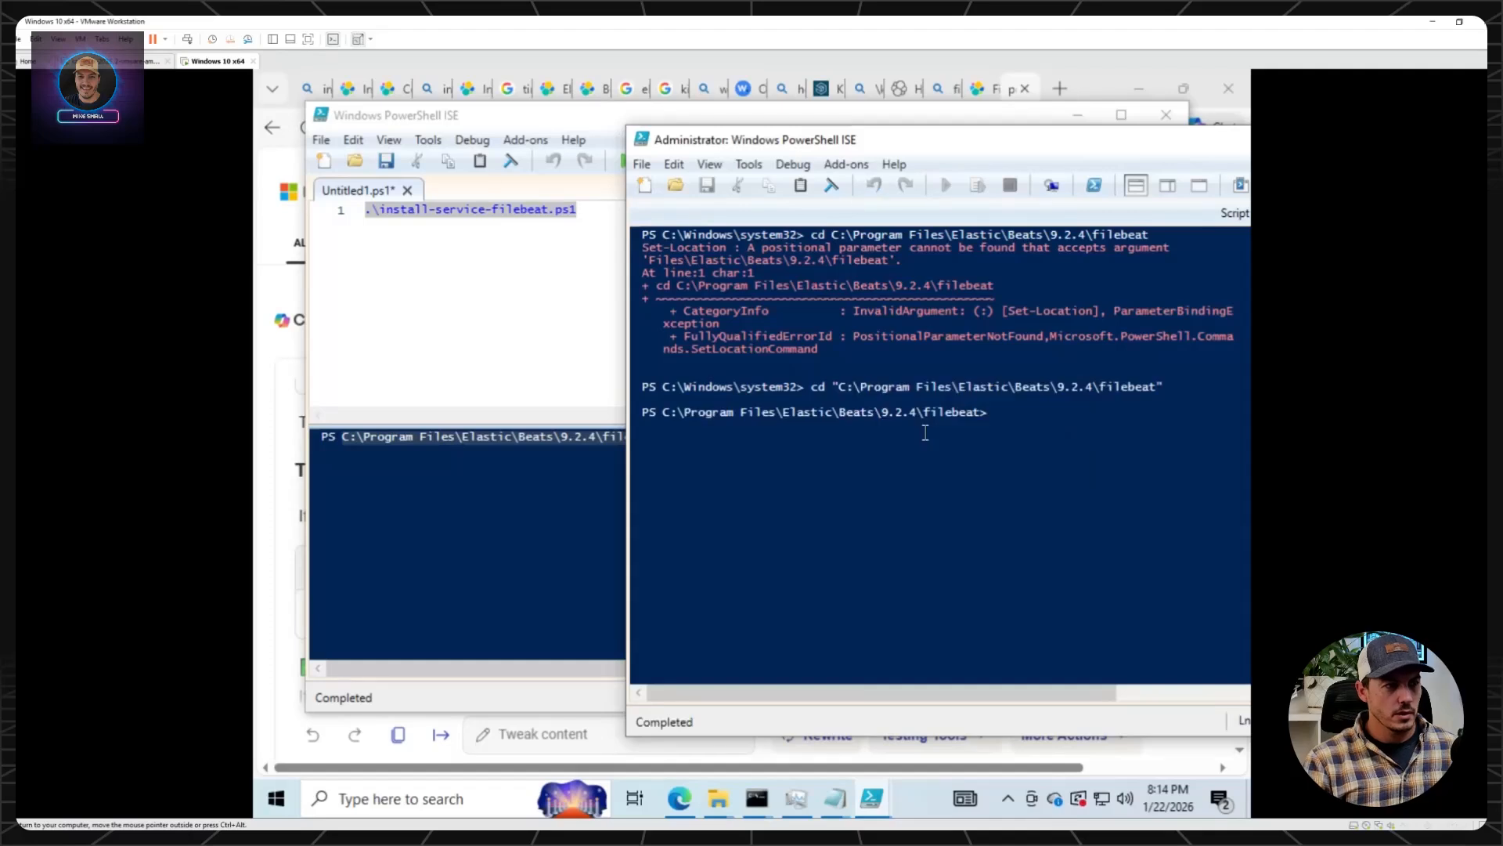
Copy the .\install-service-filebeat.ps1 line from the first window's script and switch to the administrator PowerShell ISE window.
click(440, 277)
drag(597, 221, 367, 209)
right_click(384, 208)
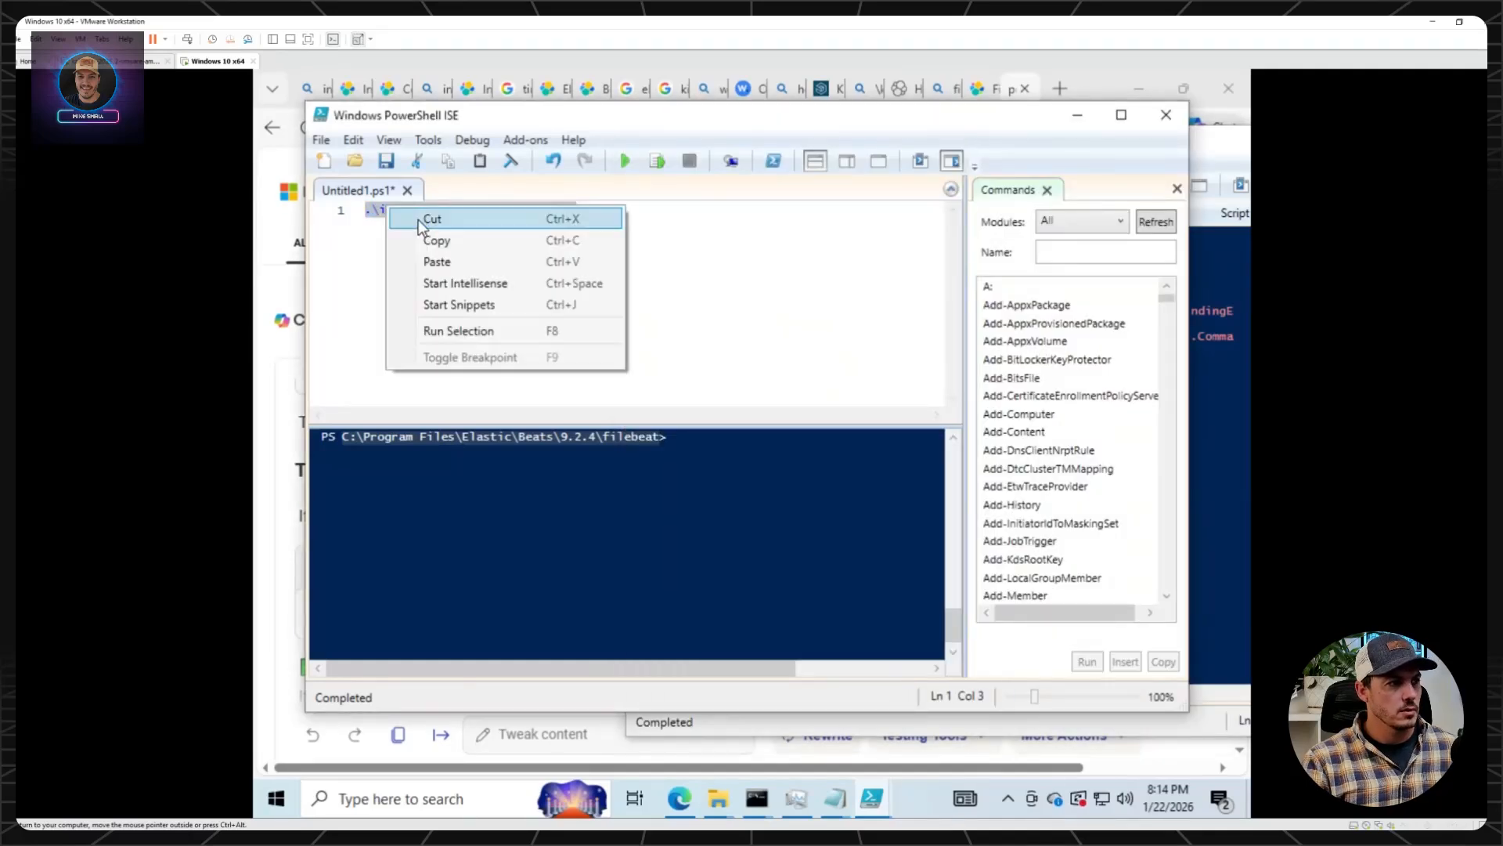
click(437, 240)
mouse_move(880, 804)
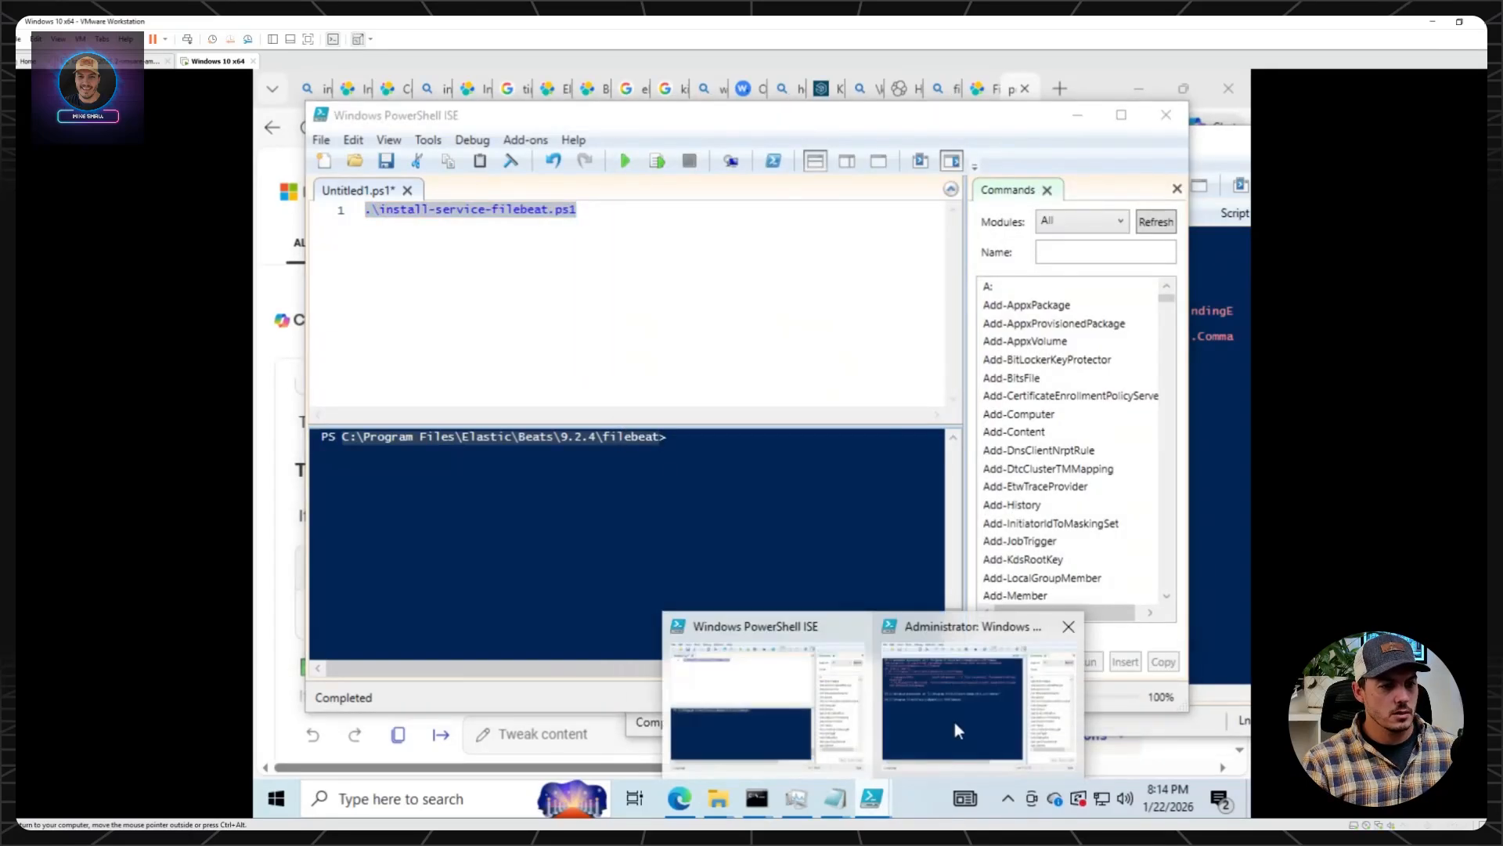
click(956, 722)
Run Set-ExecutionPolicy bypass in the administrator console and accept the policy change for all.
text(set-e)
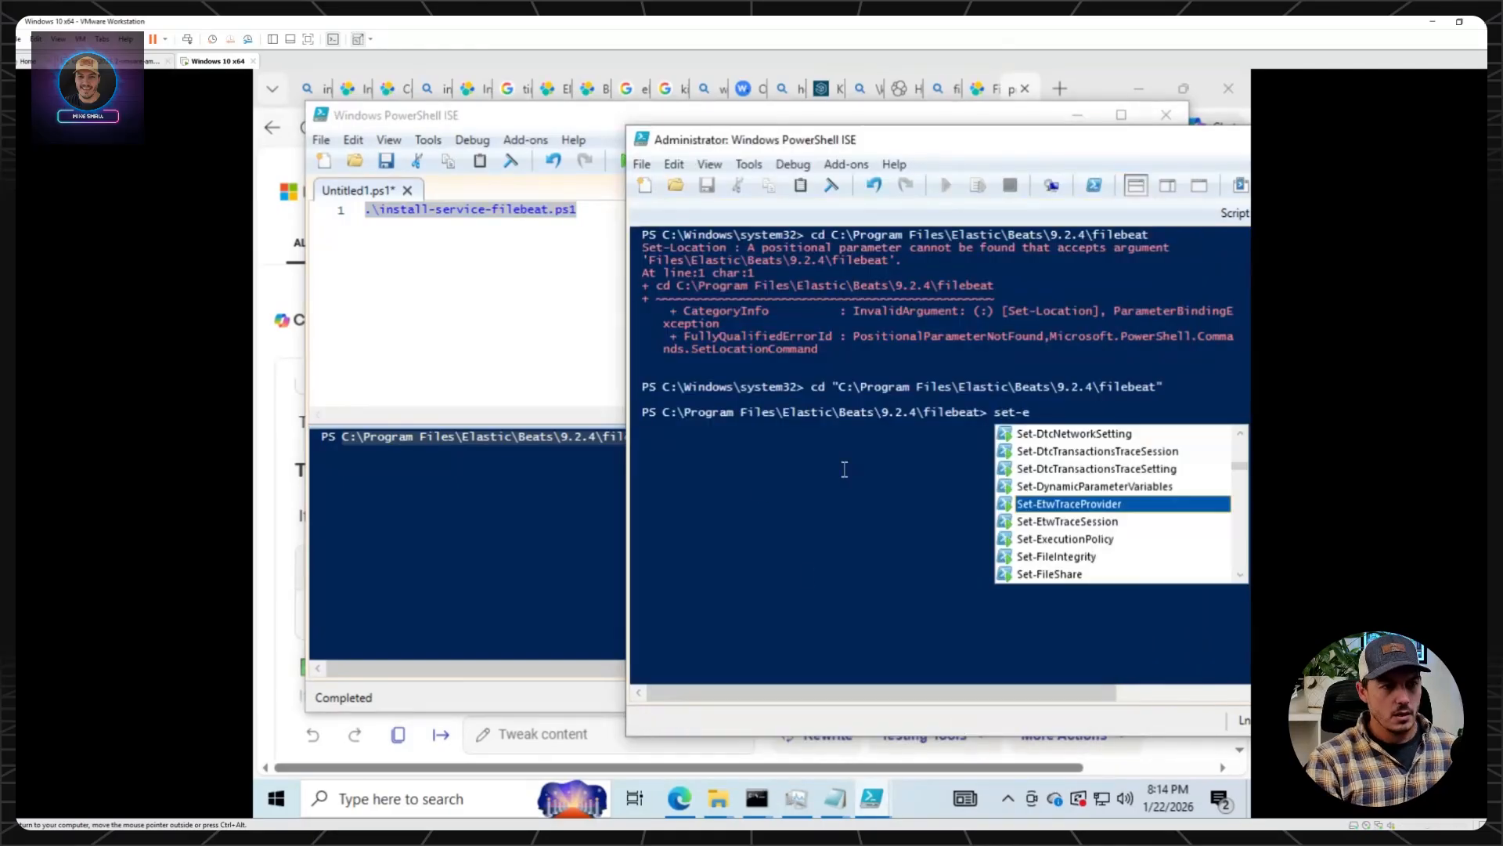
text(xec)
key(Tab)
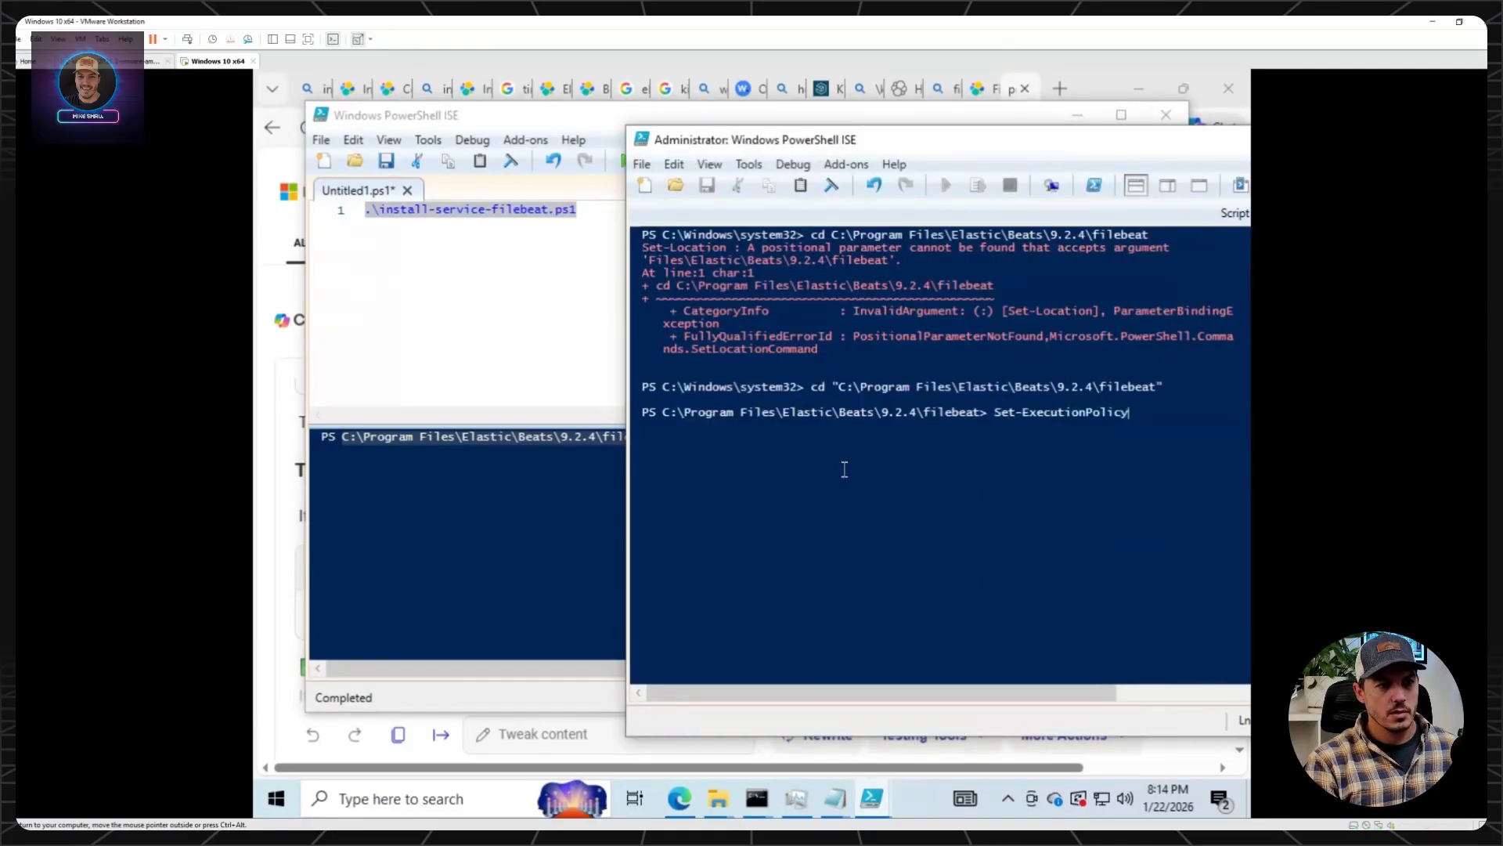
text(bypass)
key(Return)
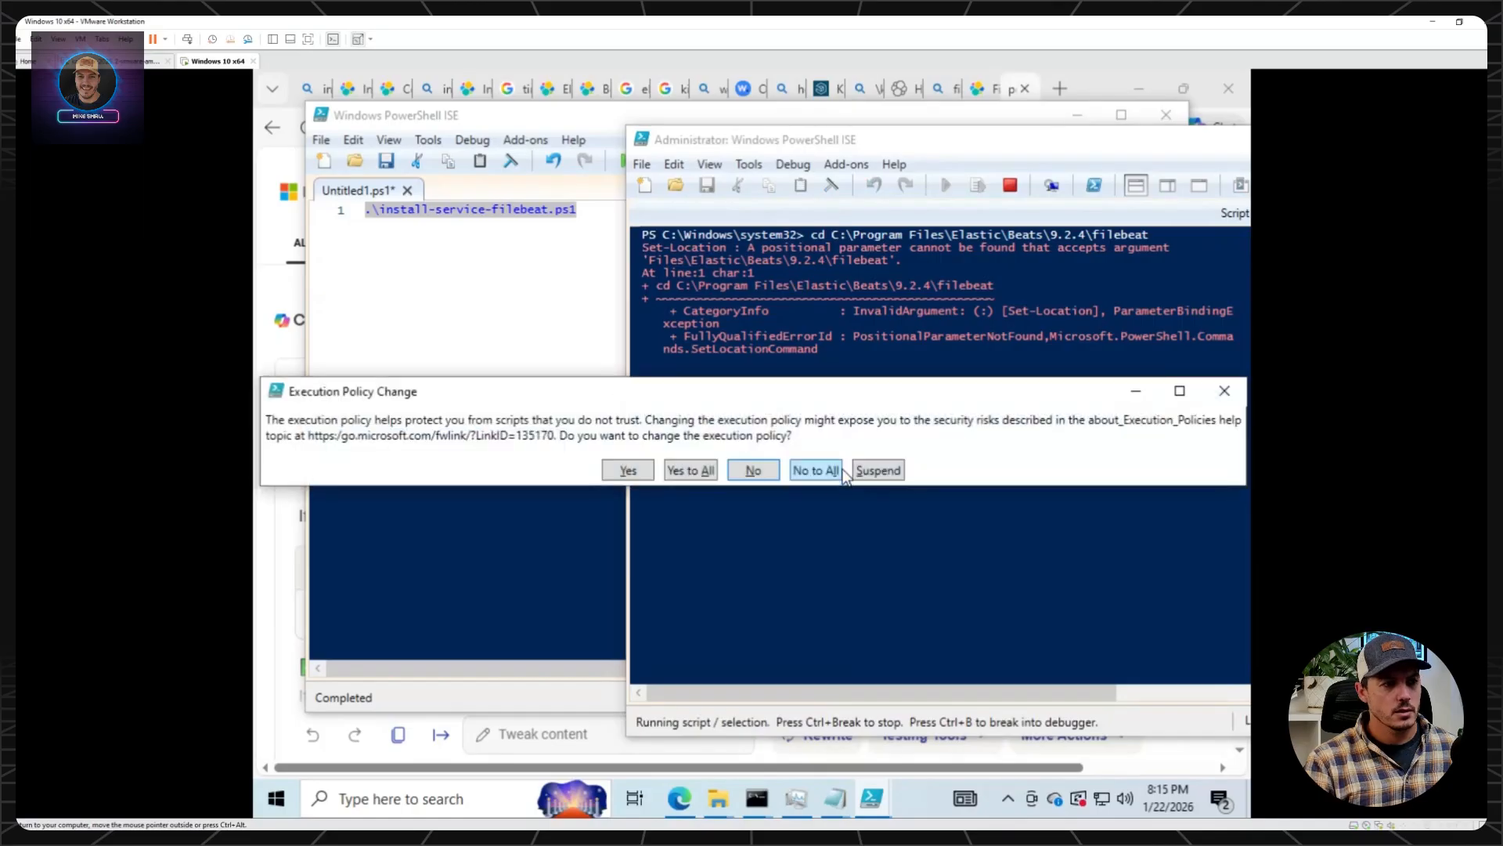
click(711, 470)
Run the copied .\install-service-filebeat.ps1 command in the administrator console, and recall it for a second run.
right_click(855, 433)
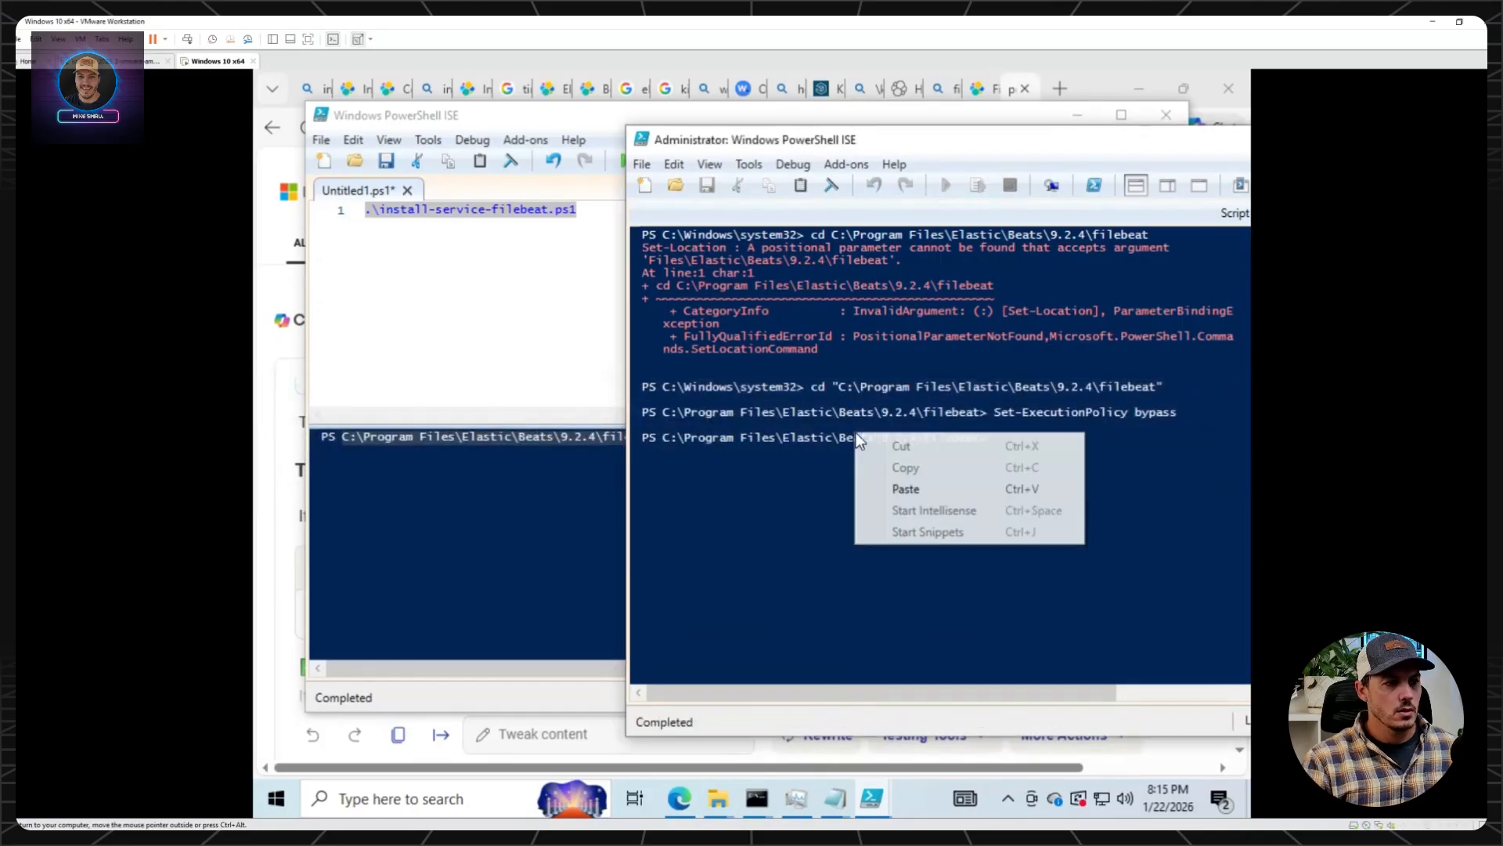
click(933, 487)
key(Return)
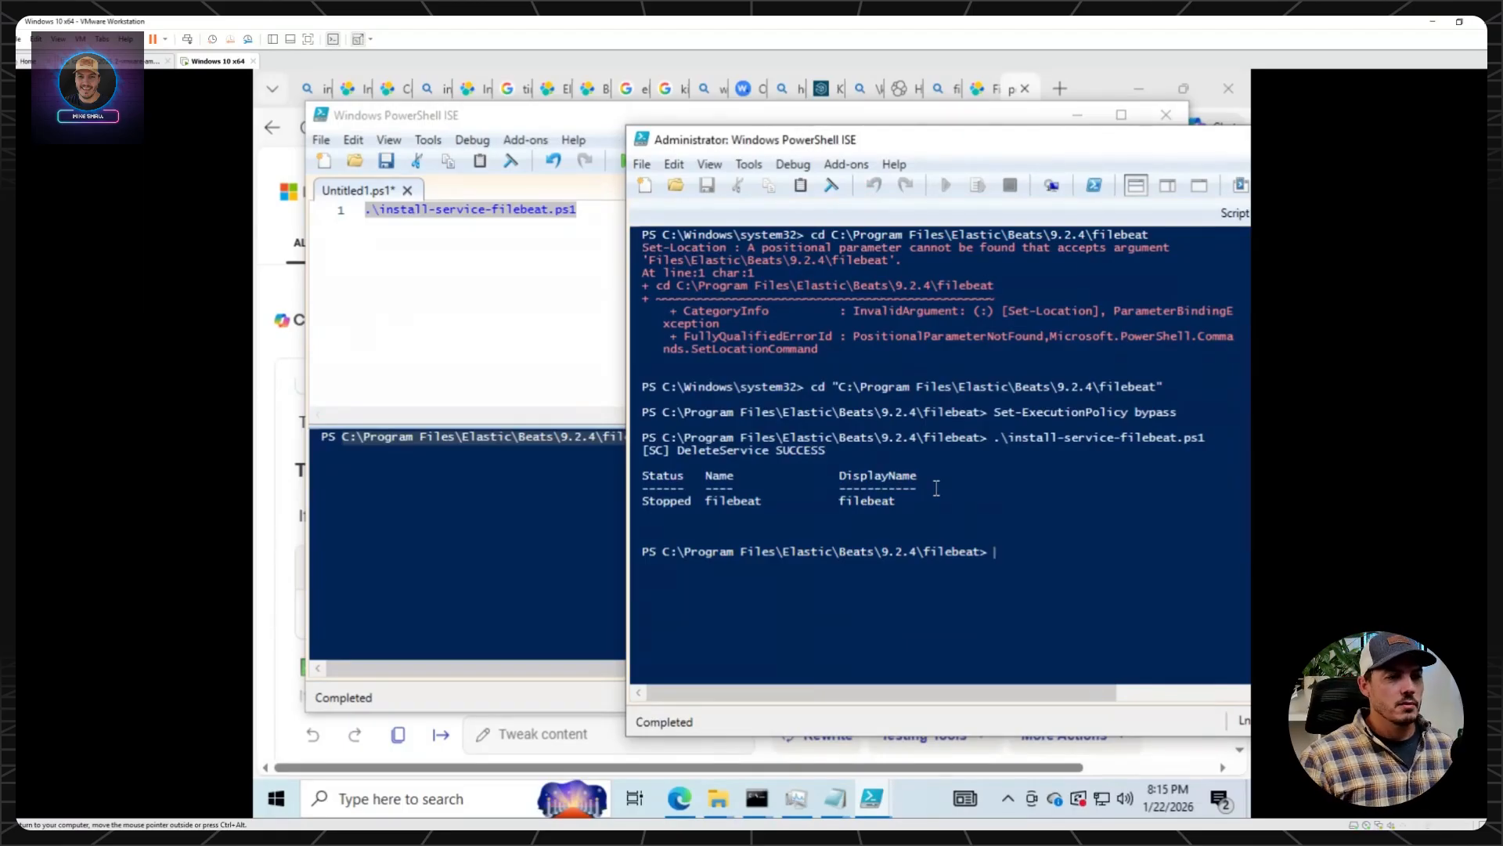
key(Up)
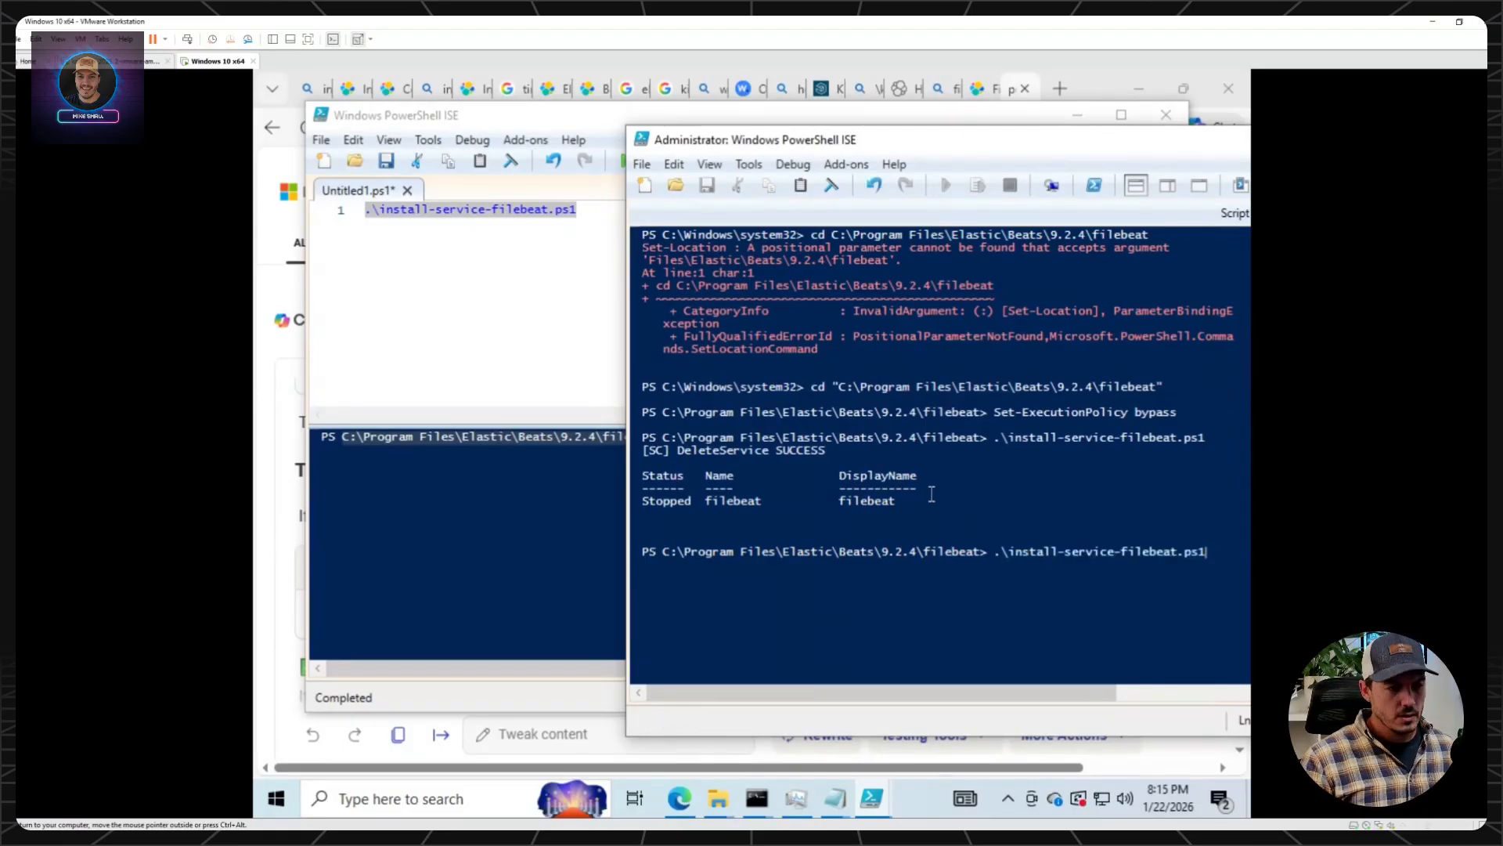
Switch to the Elastic Filebeat installation page in the browser and review the notes on script execution and the base folder change.
click(261, 487)
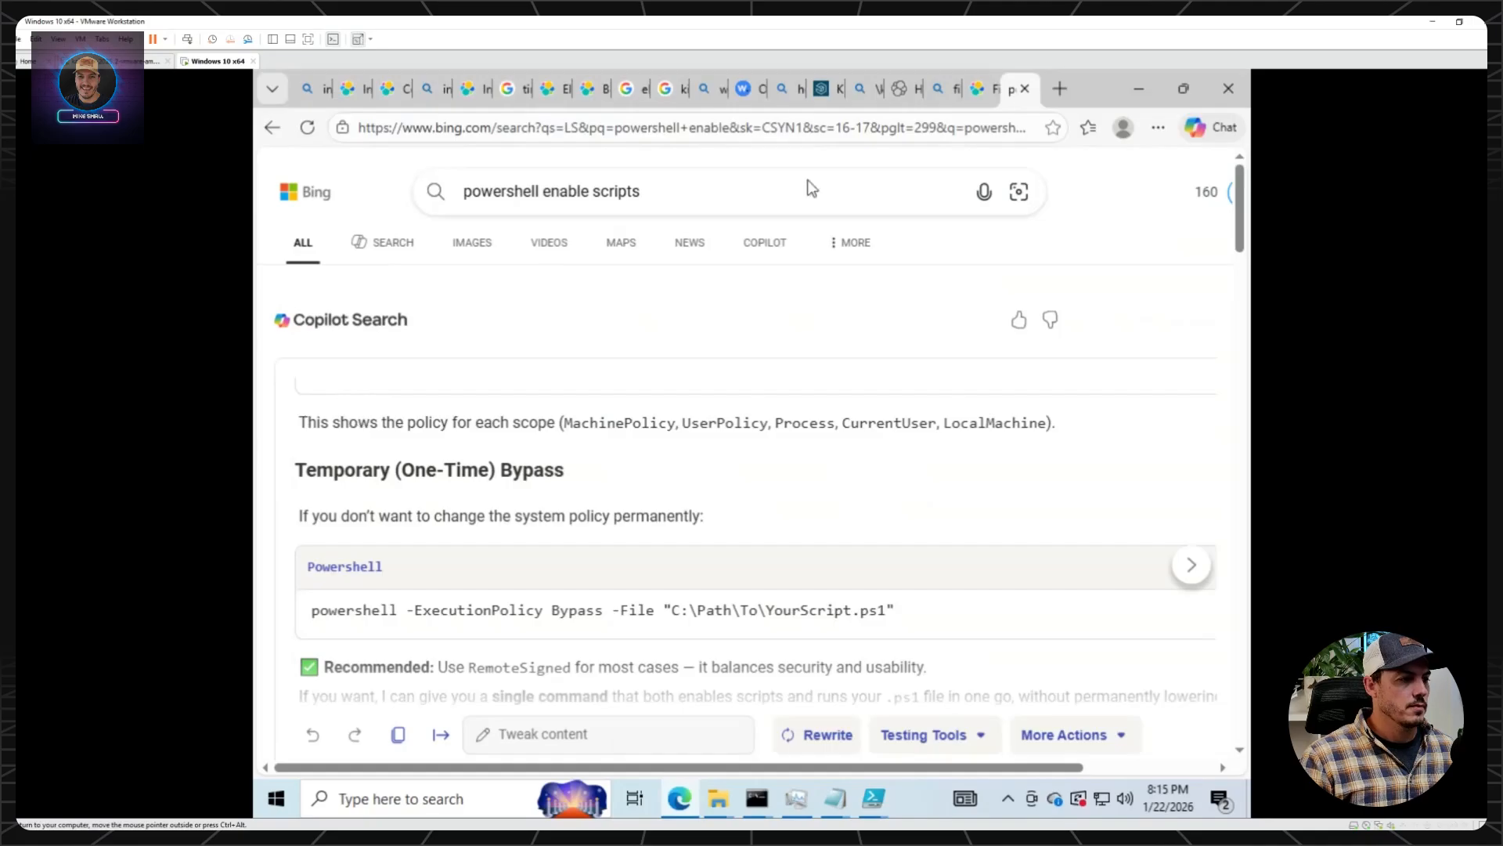
click(1003, 81)
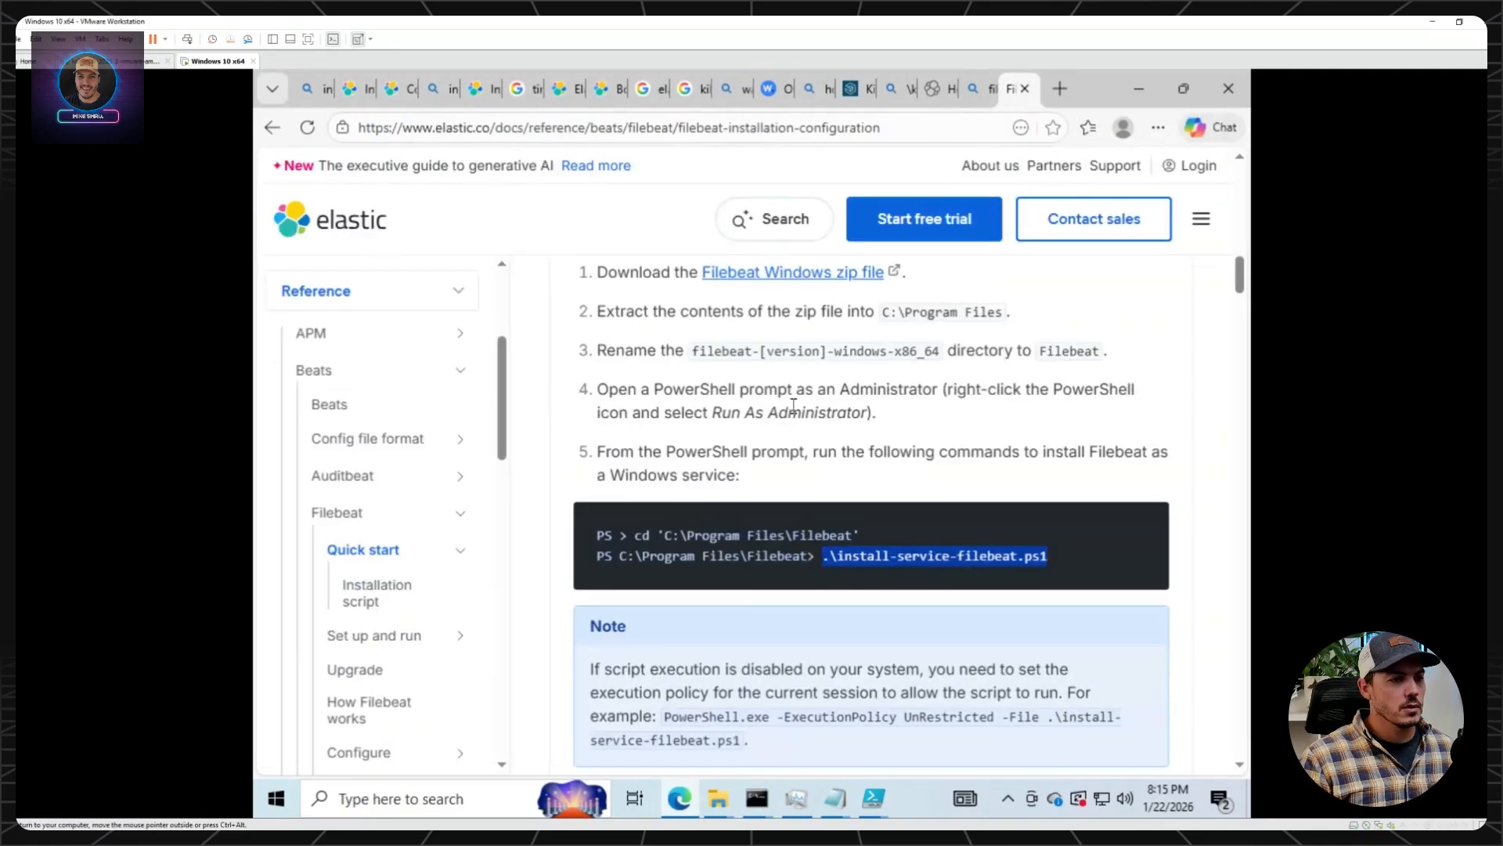
scroll(943, 483, down, 3)
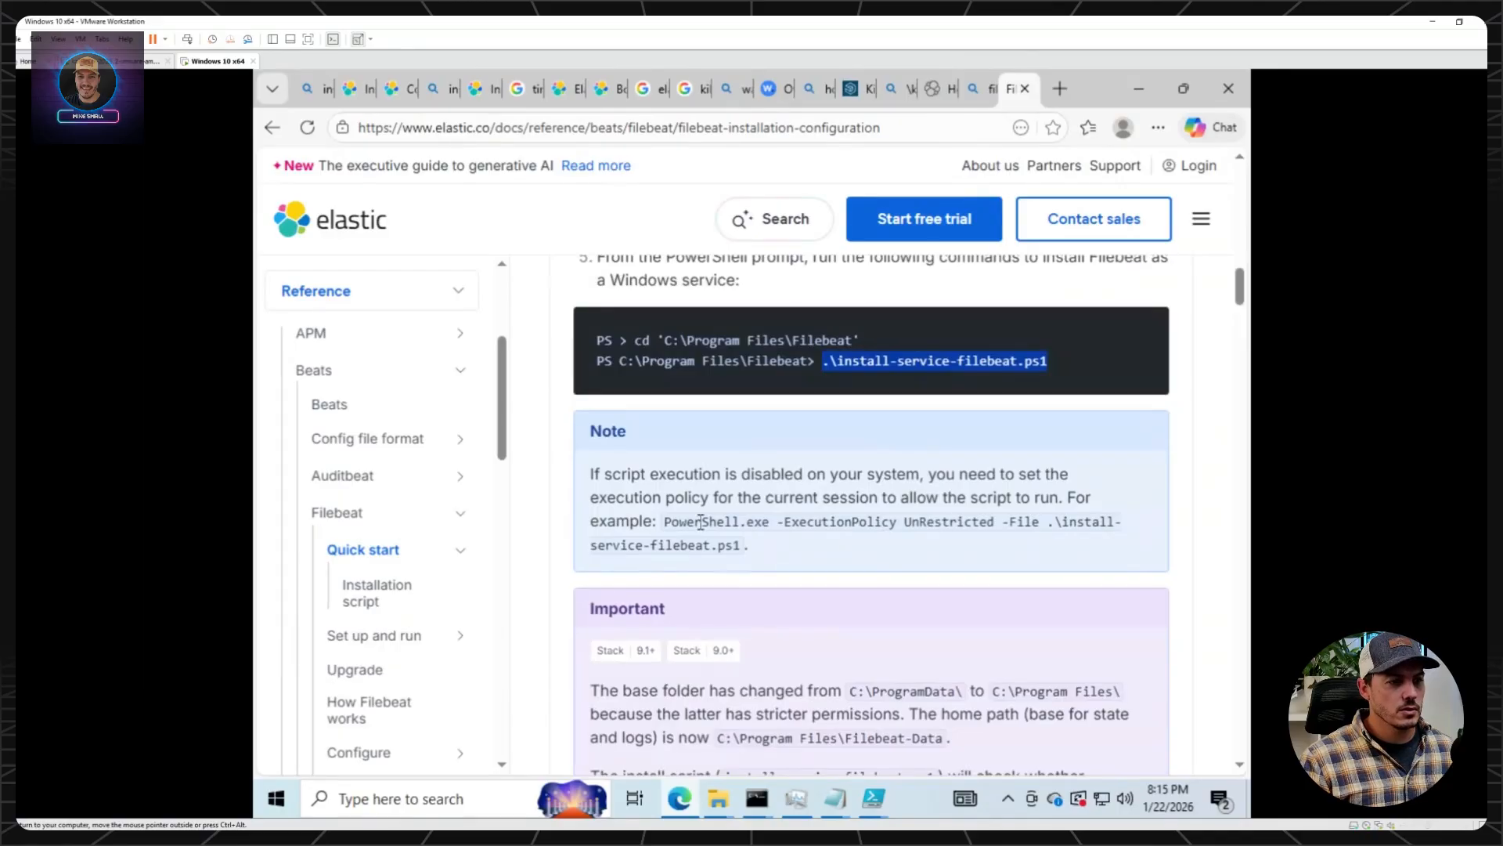
scroll(700, 522, down, 3)
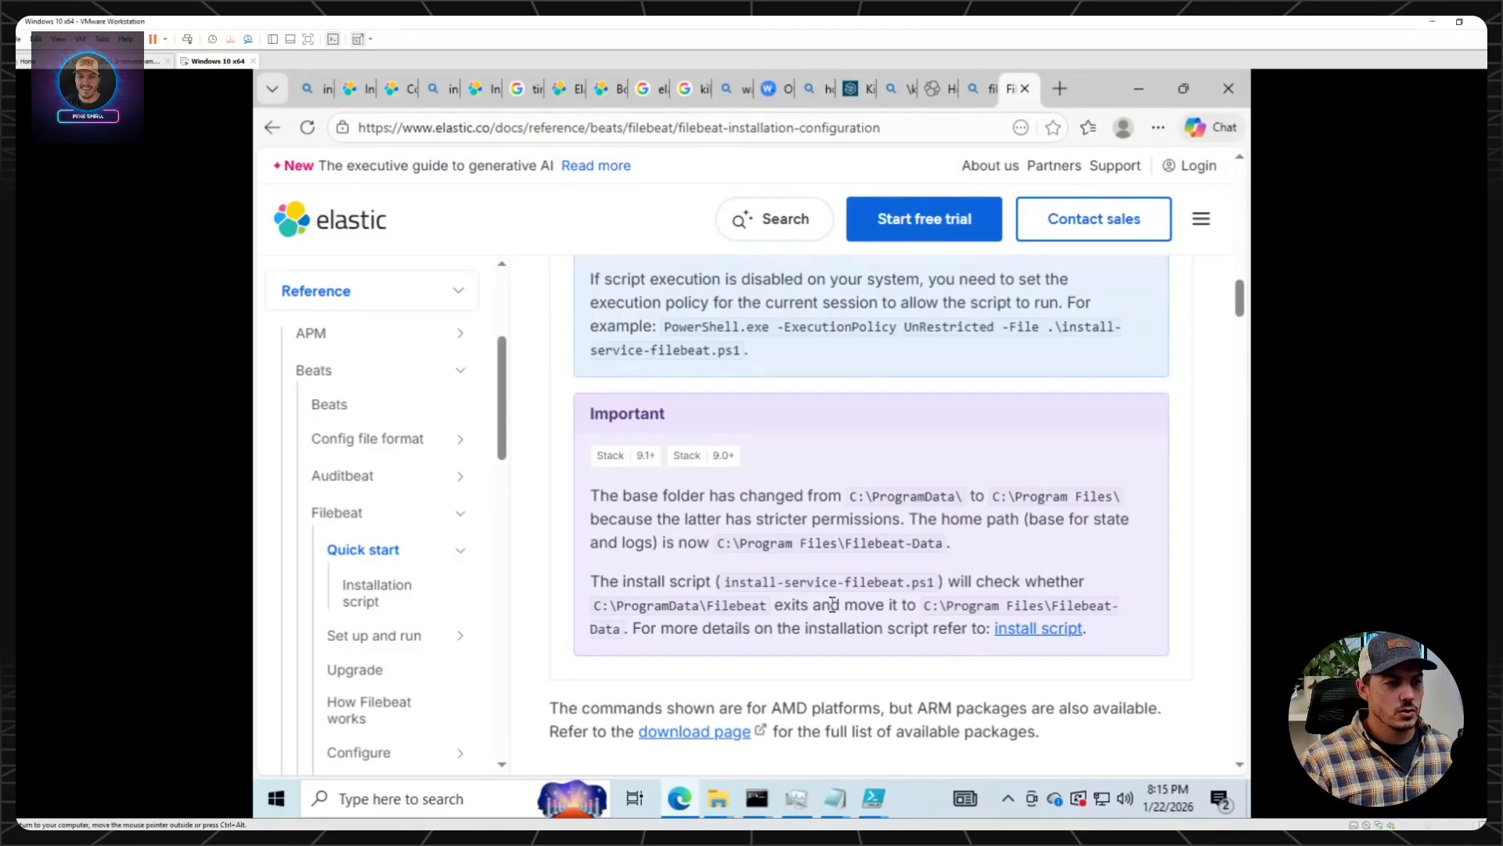
scroll(833, 603, down, 2)
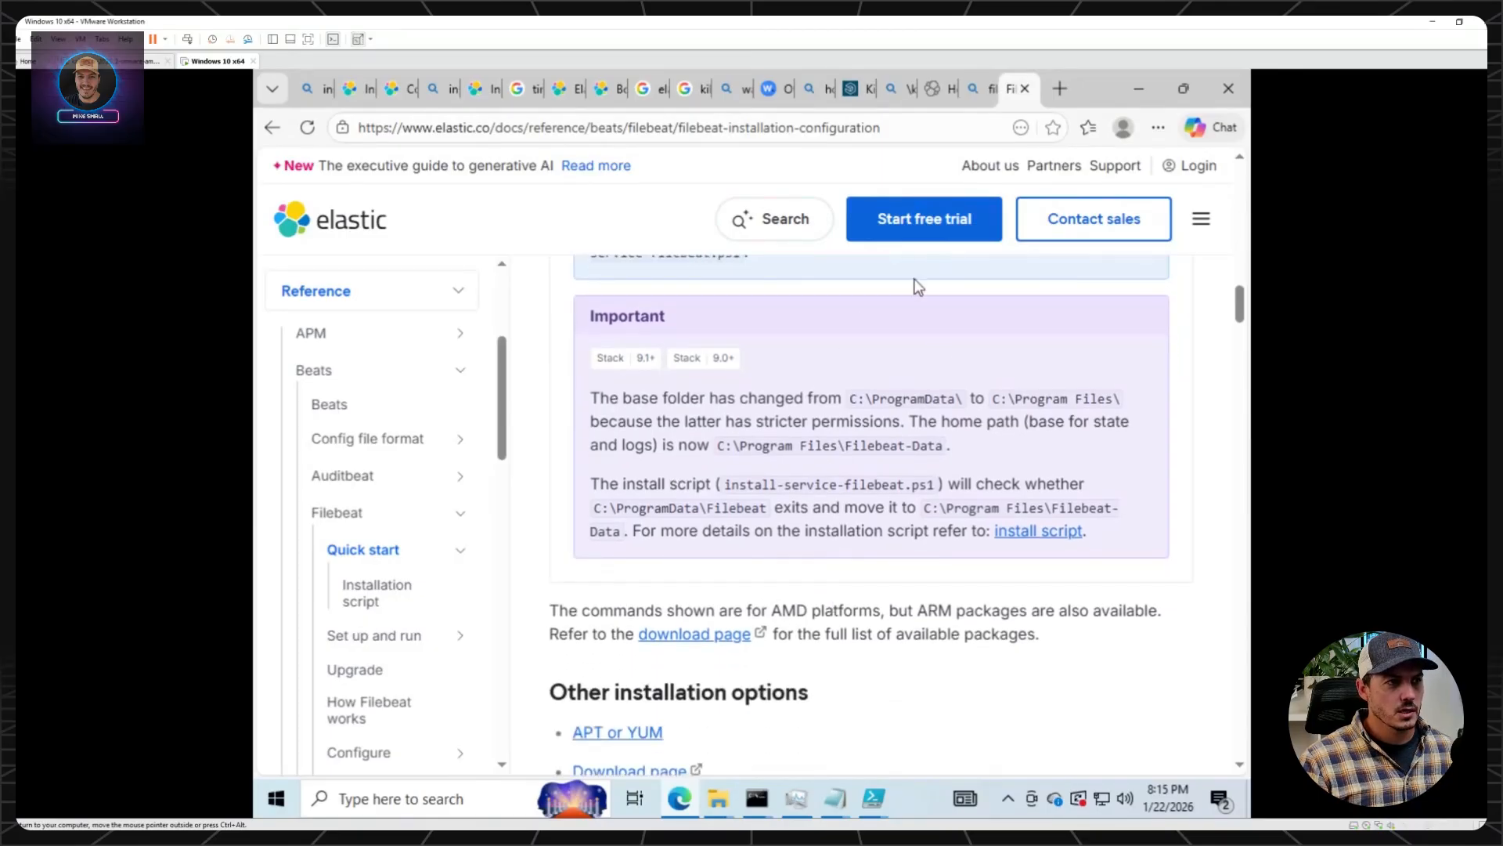
Switch to the filebeat folder in File Explorer and go up to the Program Files folder.
mouse_move(728, 808)
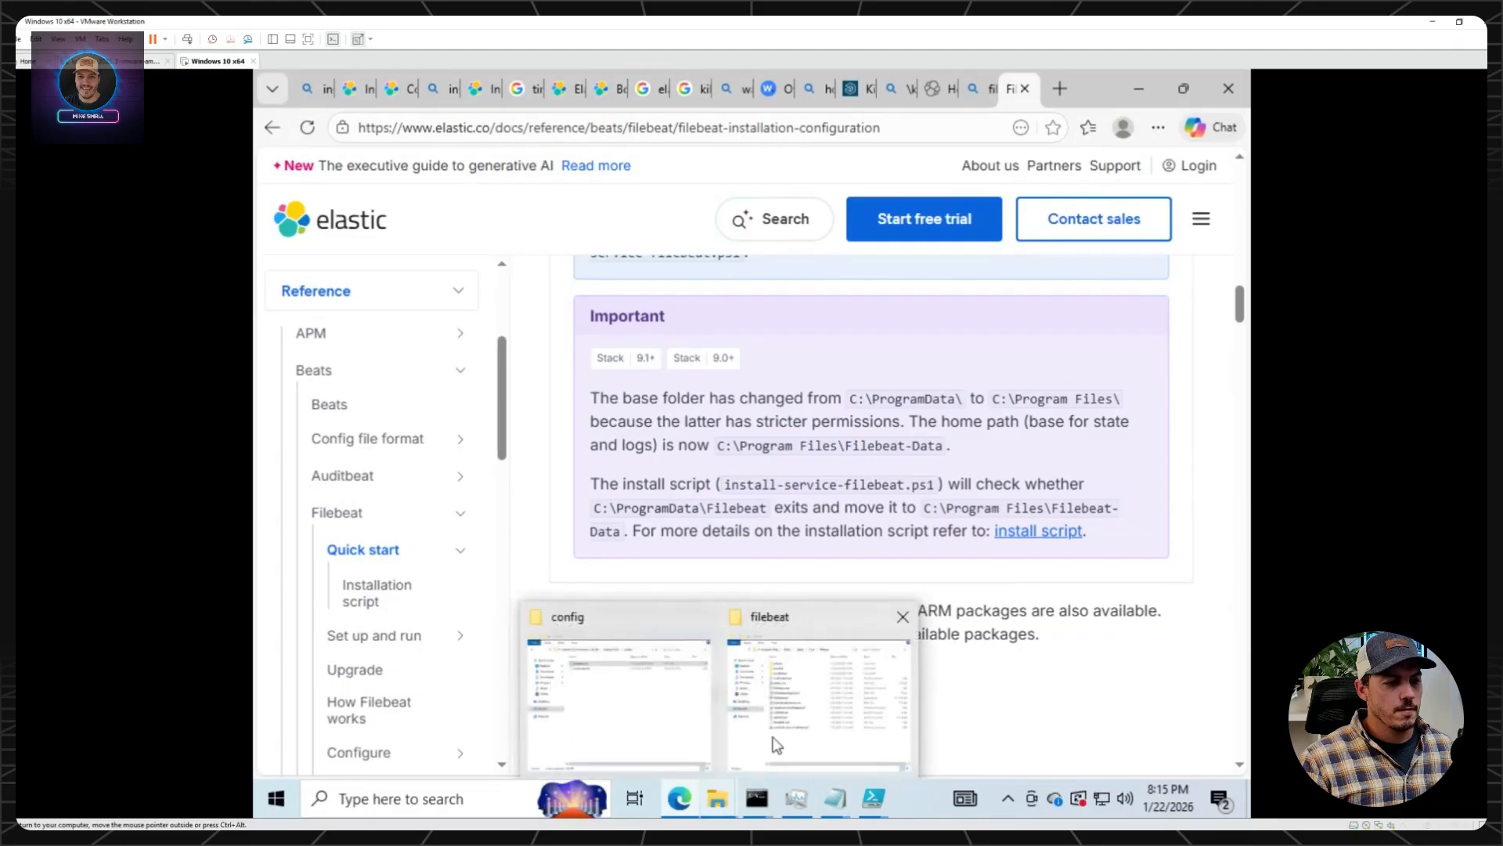
click(783, 734)
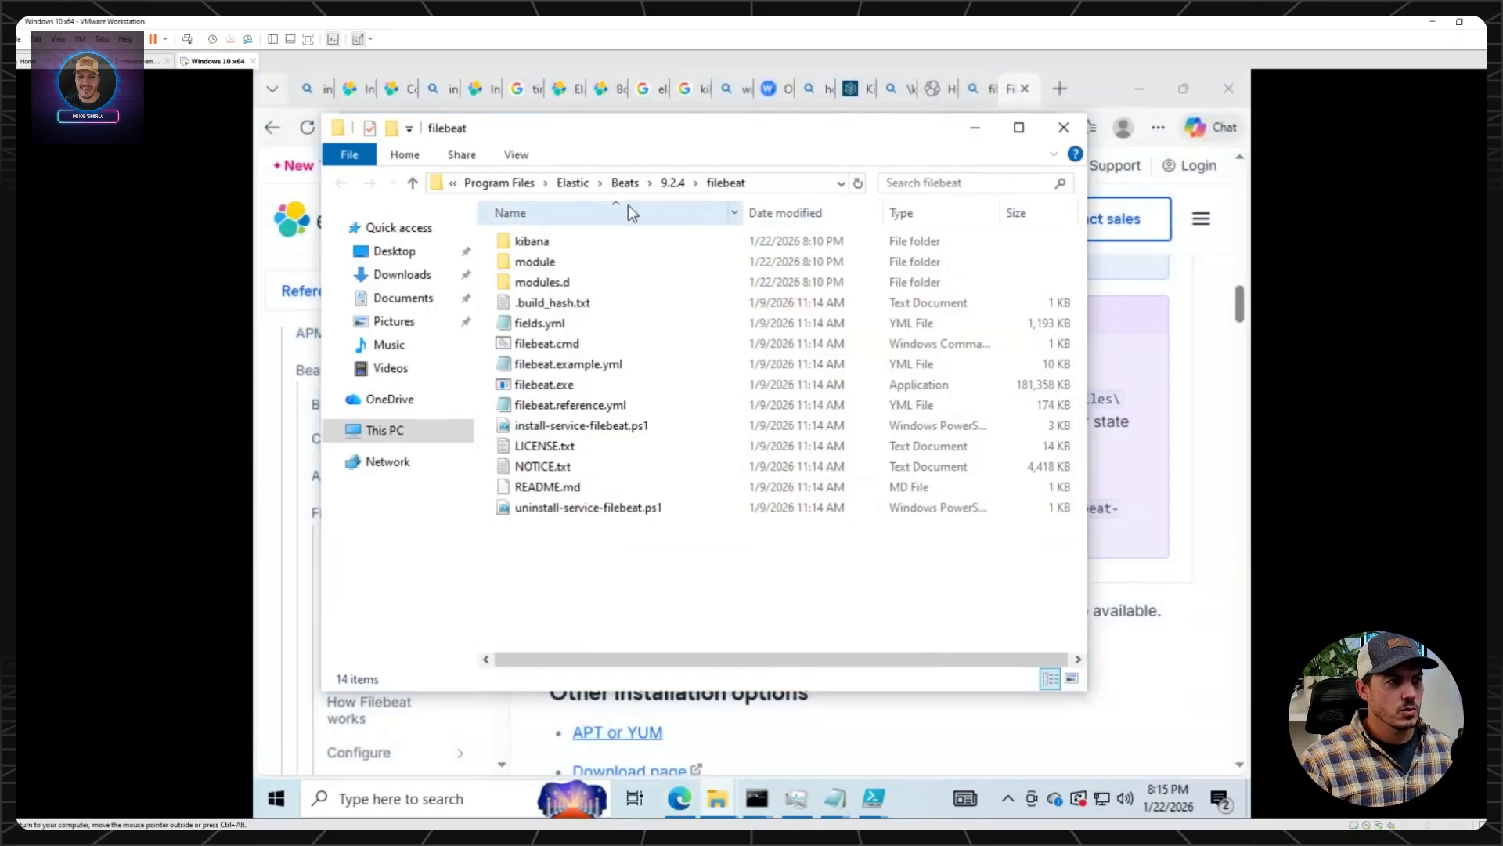
click(499, 183)
Close the non-administrator PowerShell ISE window without saving Untitled1.ps1.
mouse_move(881, 800)
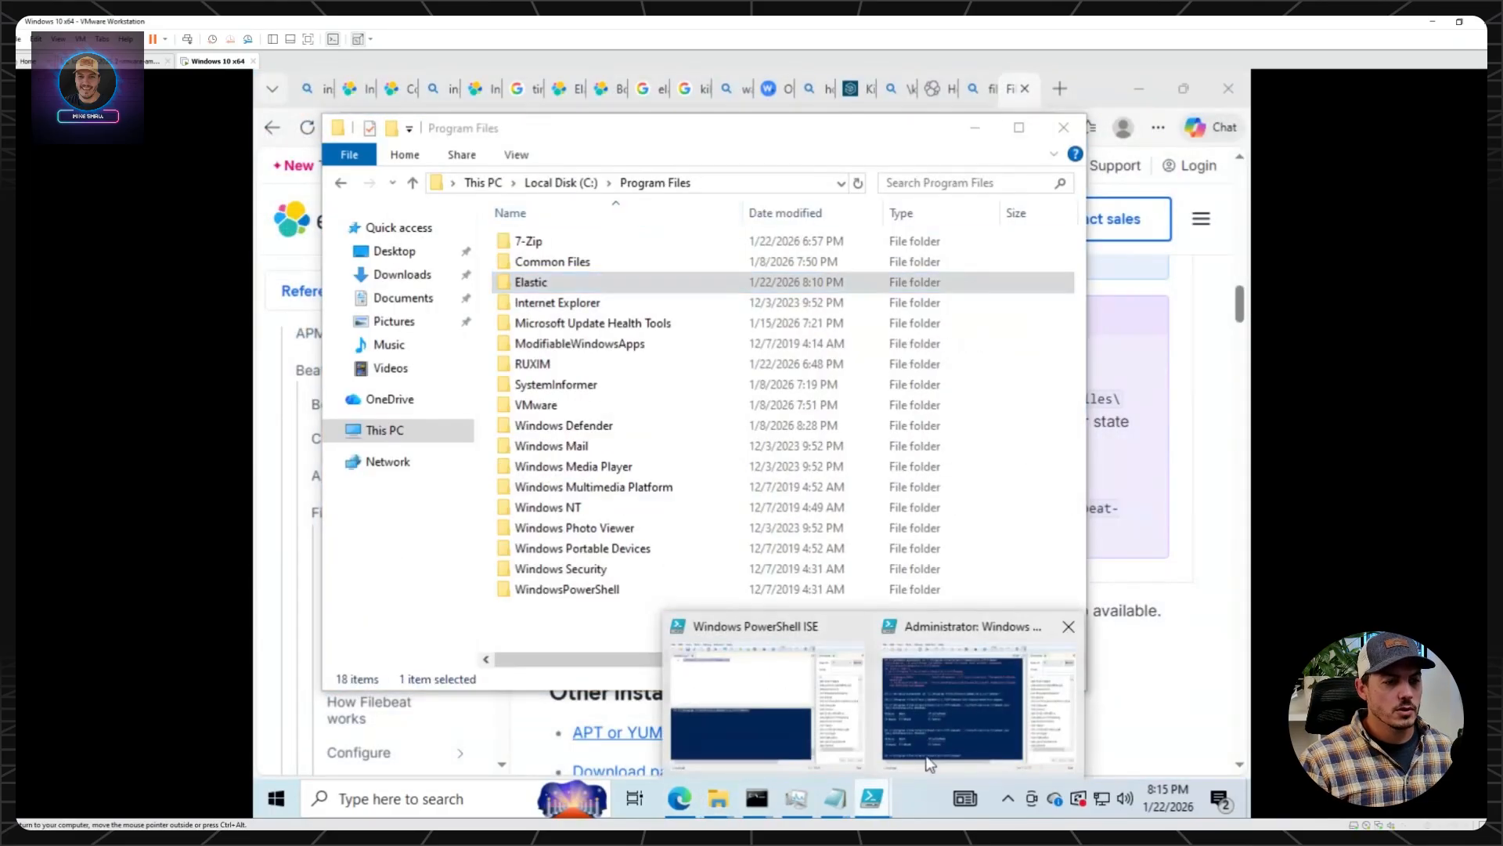
mouse_move(843, 630)
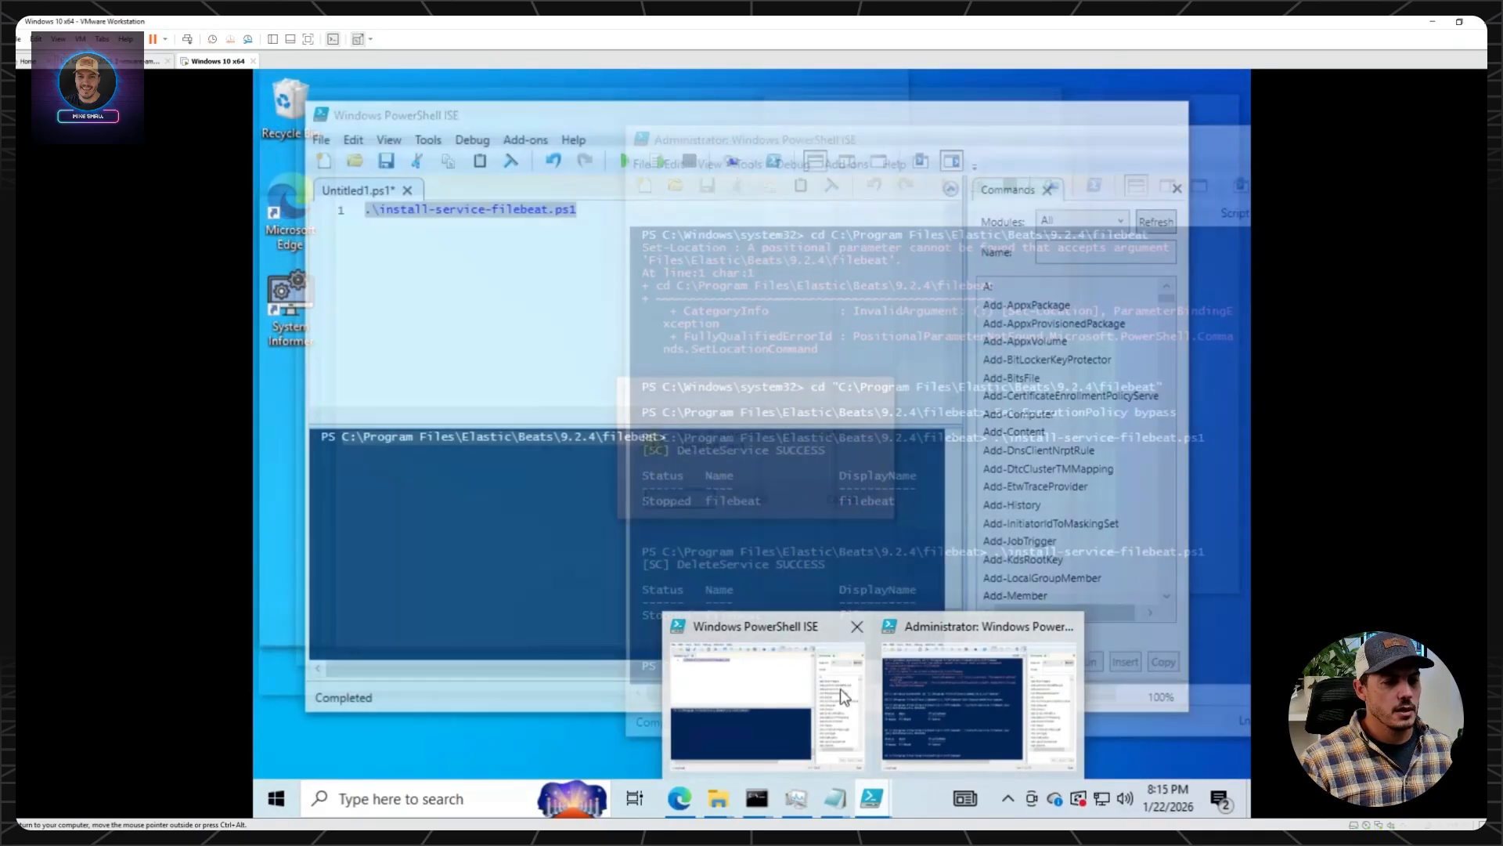
click(820, 682)
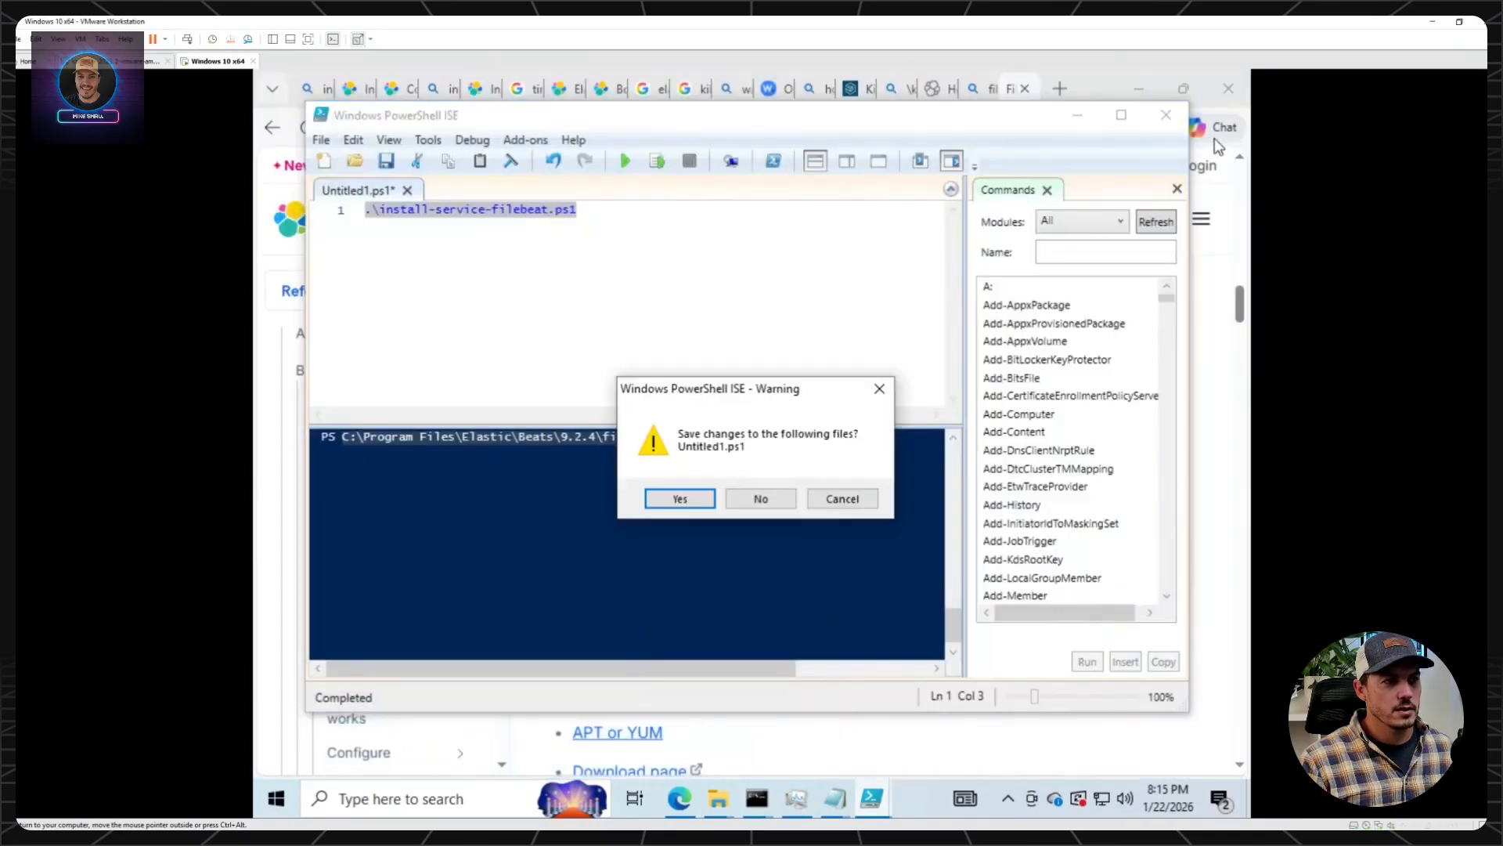
click(758, 500)
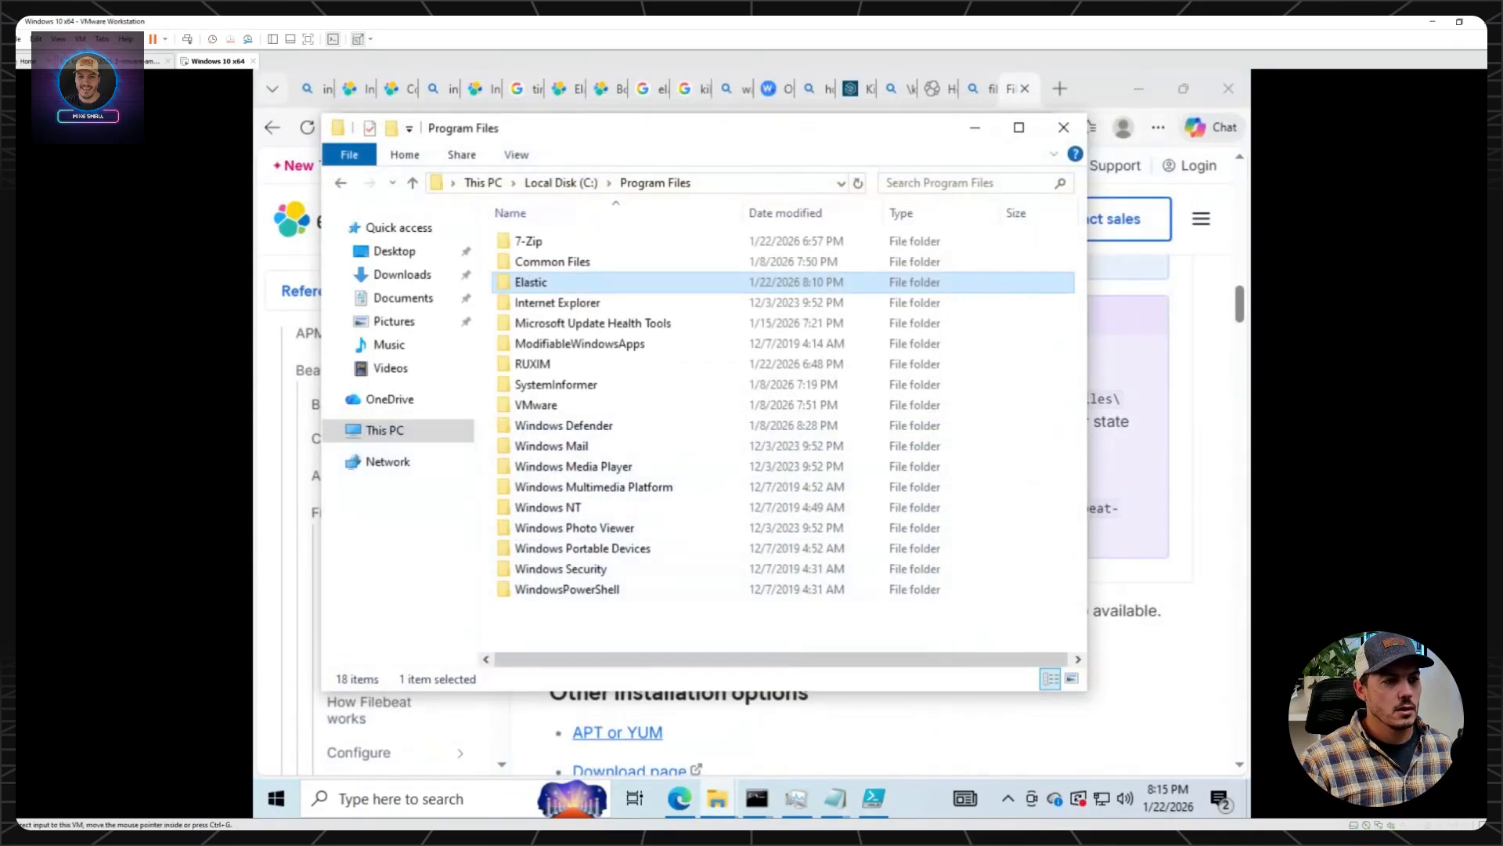
Rerun .\install-service-filebeat.ps1 from the command history of the administrator PowerShell ISE console.
click(873, 799)
key(Up)
key(Return)
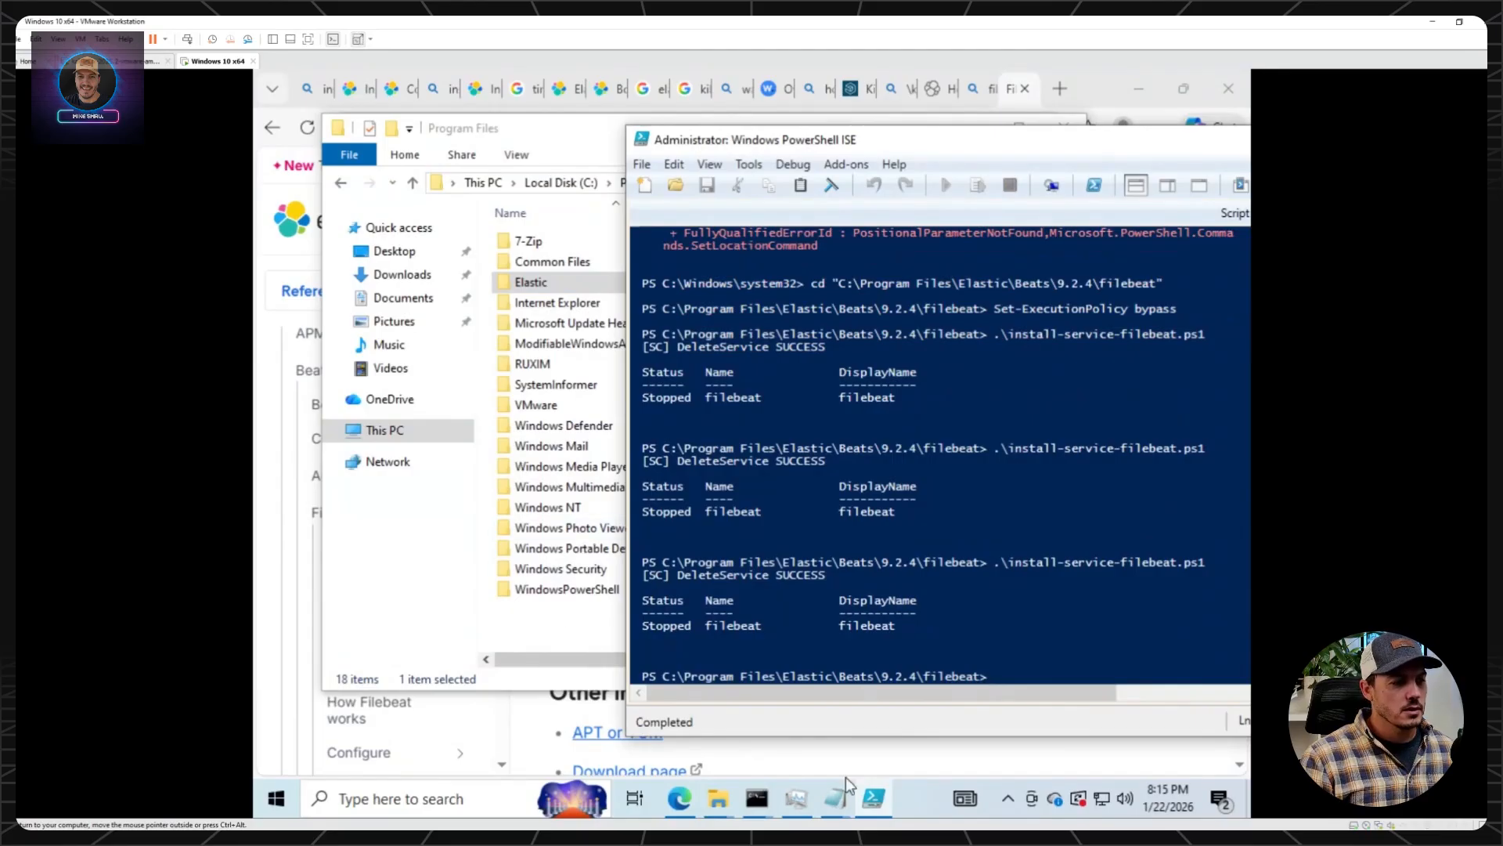
Switch to the Filebeat installation page in the browser and read the Step 2 connection settings and the Step 3 module instructions.
click(932, 764)
scroll(842, 563, down, 5)
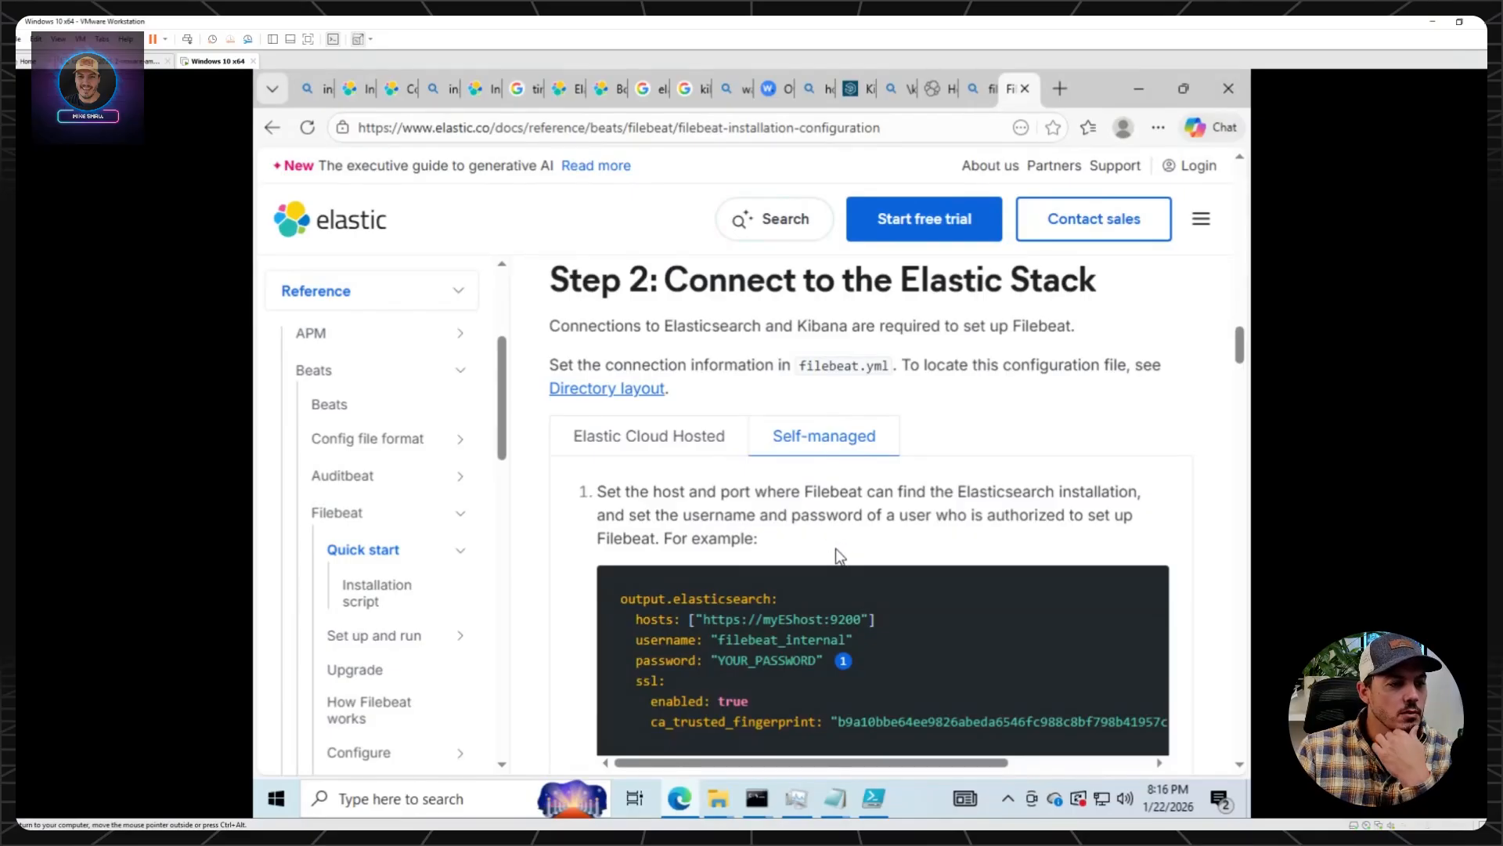
scroll(834, 549, down, 7)
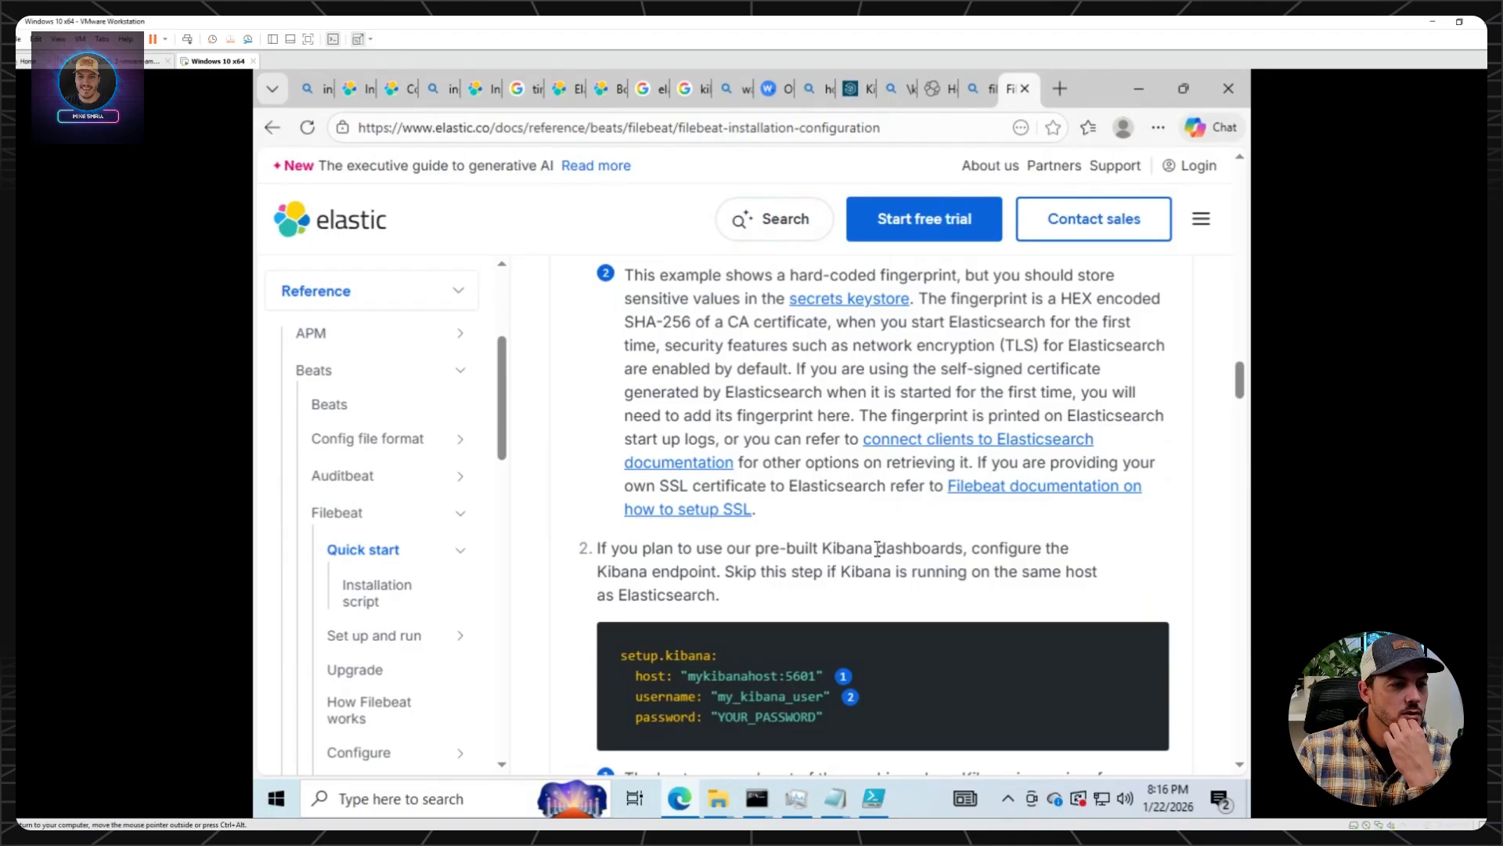
scroll(877, 548, down, 5)
scroll(876, 548, up, 8)
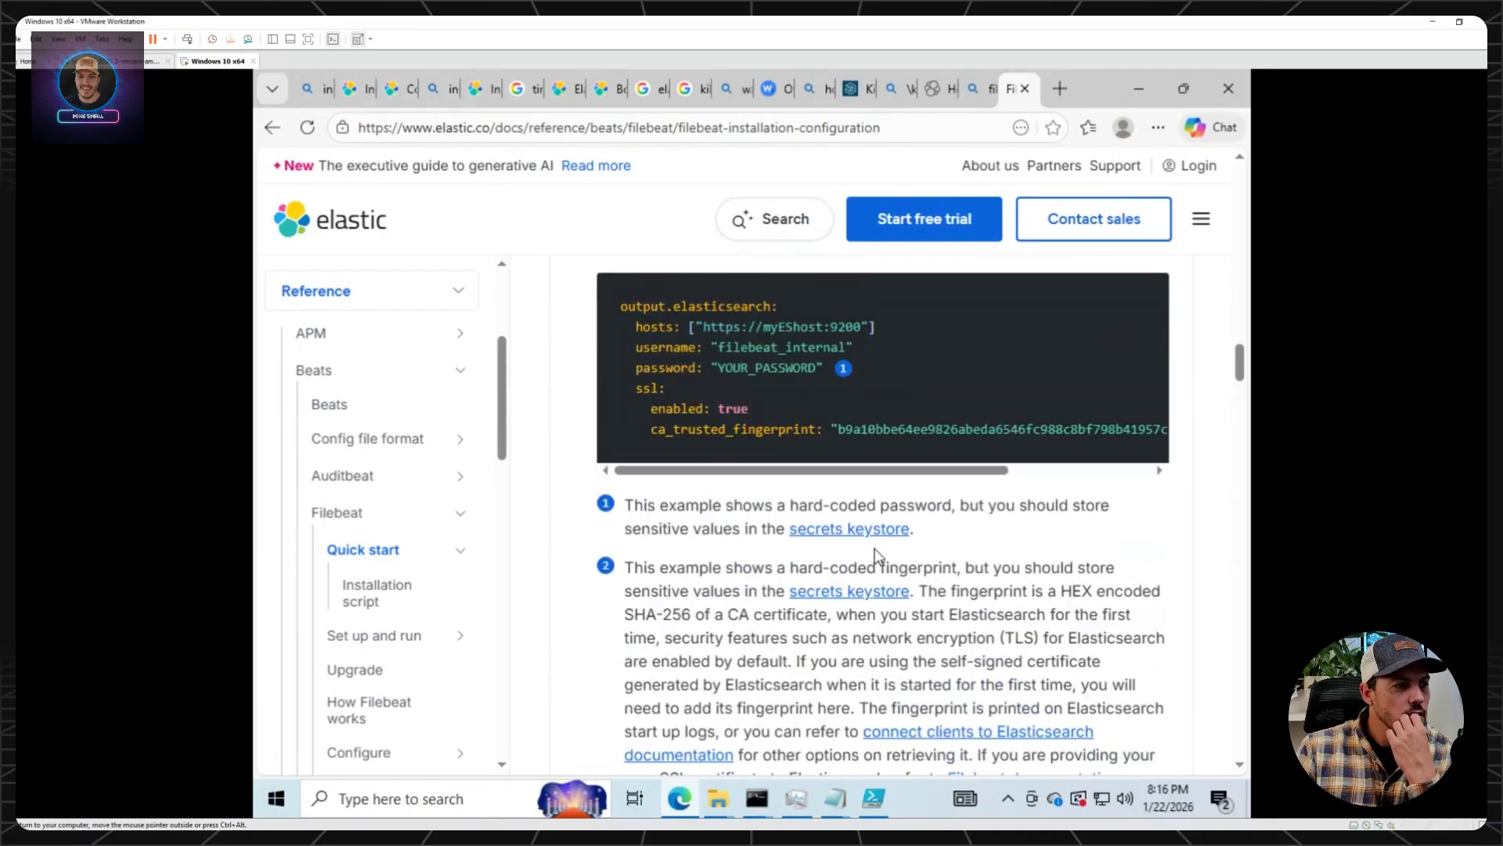
scroll(765, 556, up, 3)
scroll(815, 557, down, 10)
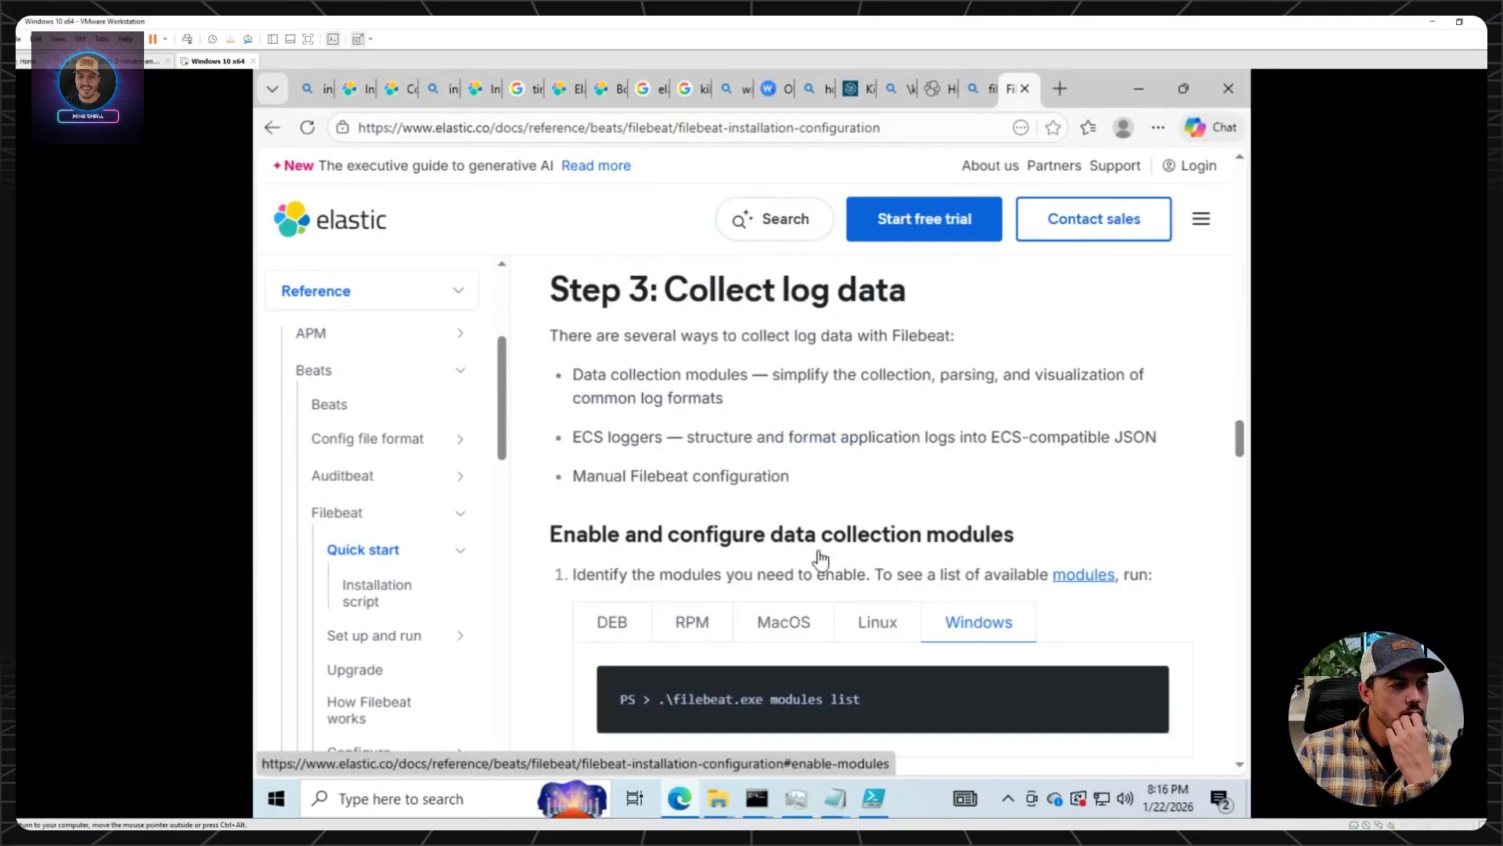
scroll(827, 556, down, 4)
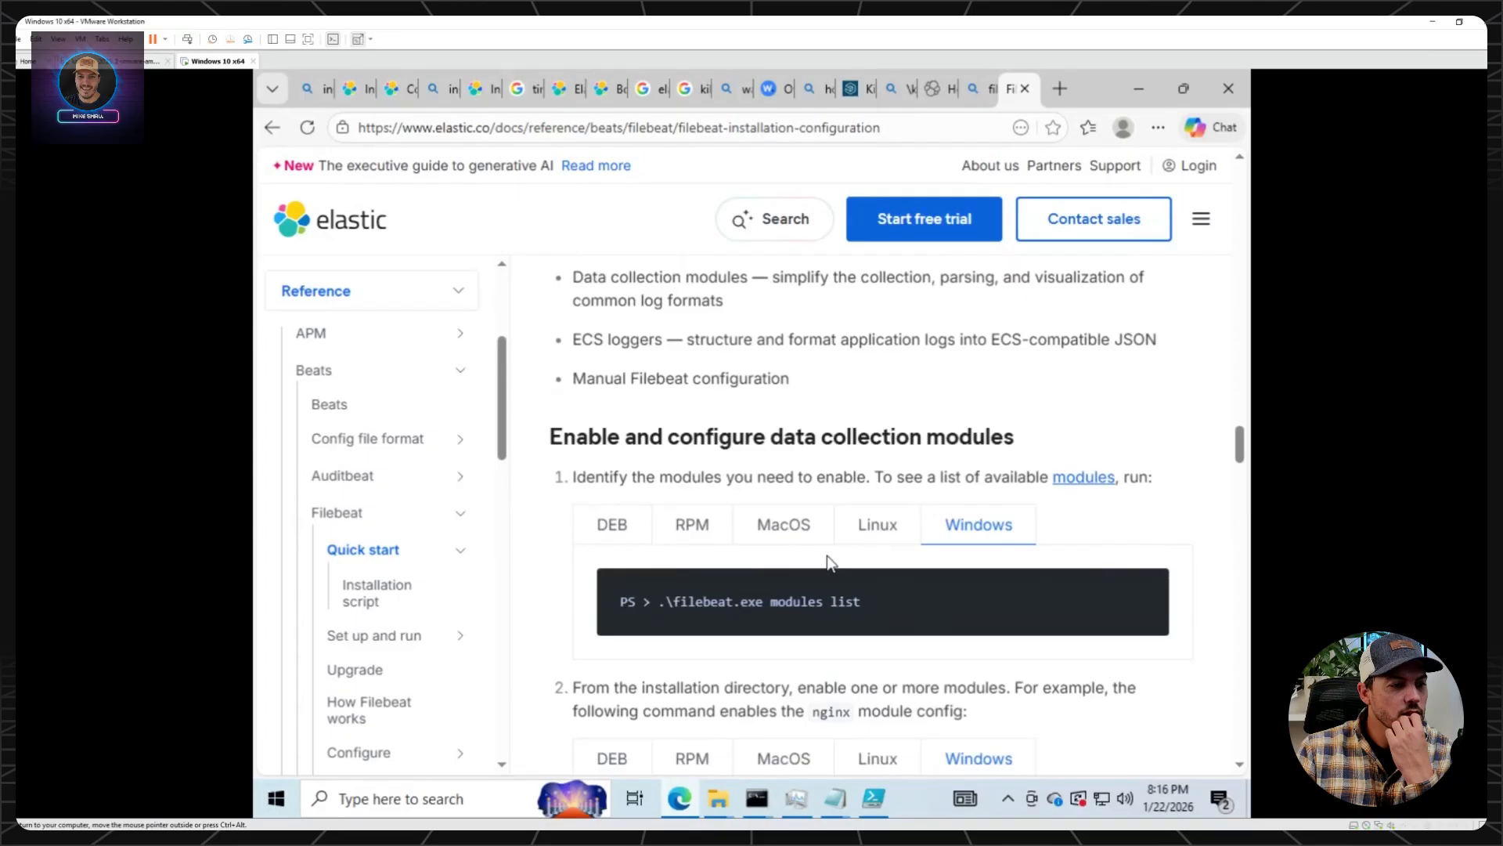
scroll(827, 556, up, 1)
Copy the .\filebeat.exe modules list command from the documentation and run it in the administrator PowerShell ISE console.
drag(865, 504, 659, 505)
right_click(686, 509)
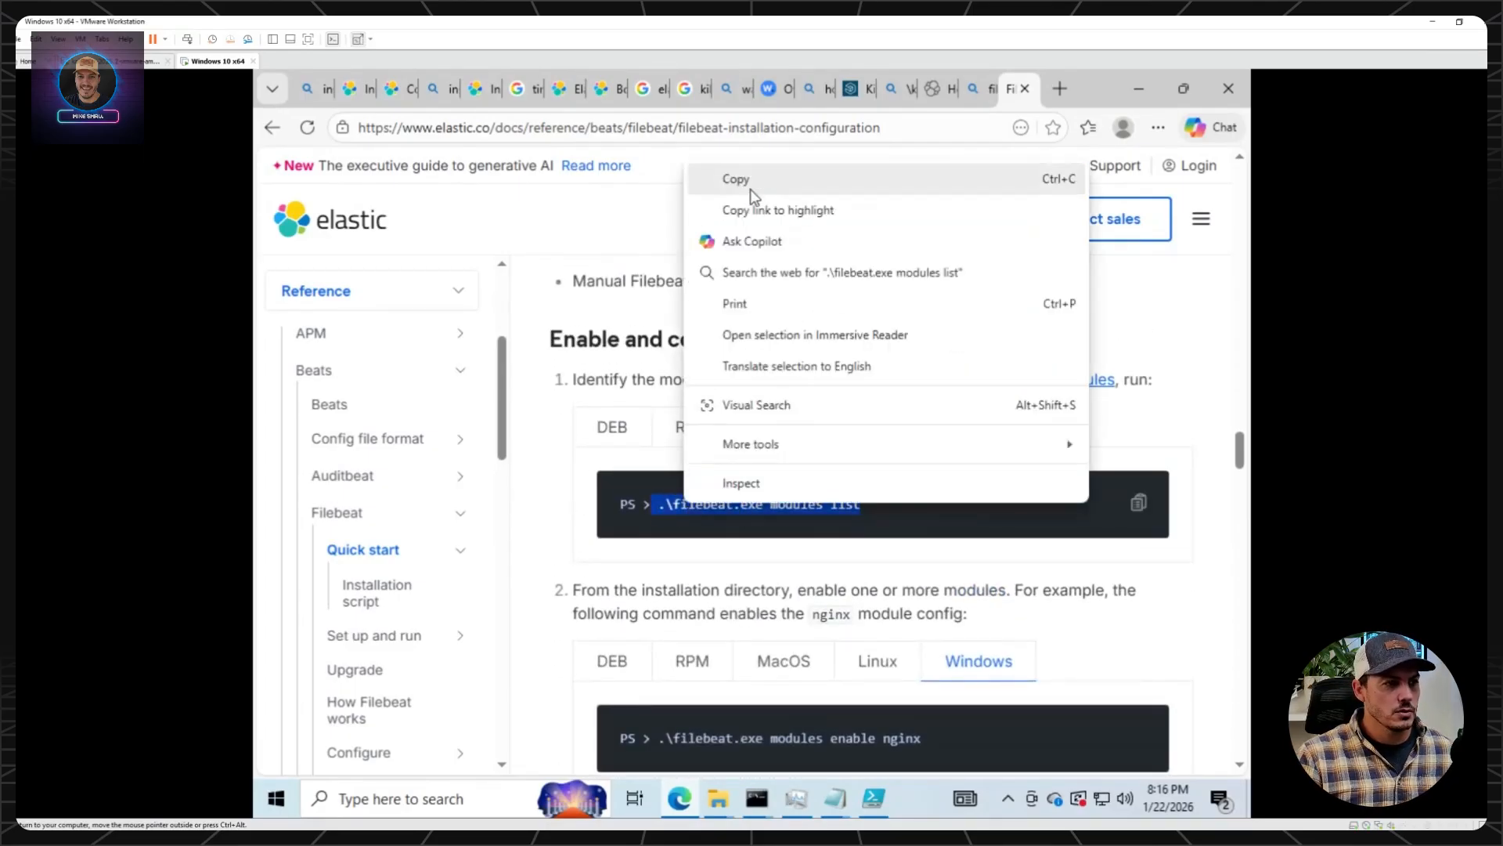
click(750, 190)
drag(867, 504, 662, 505)
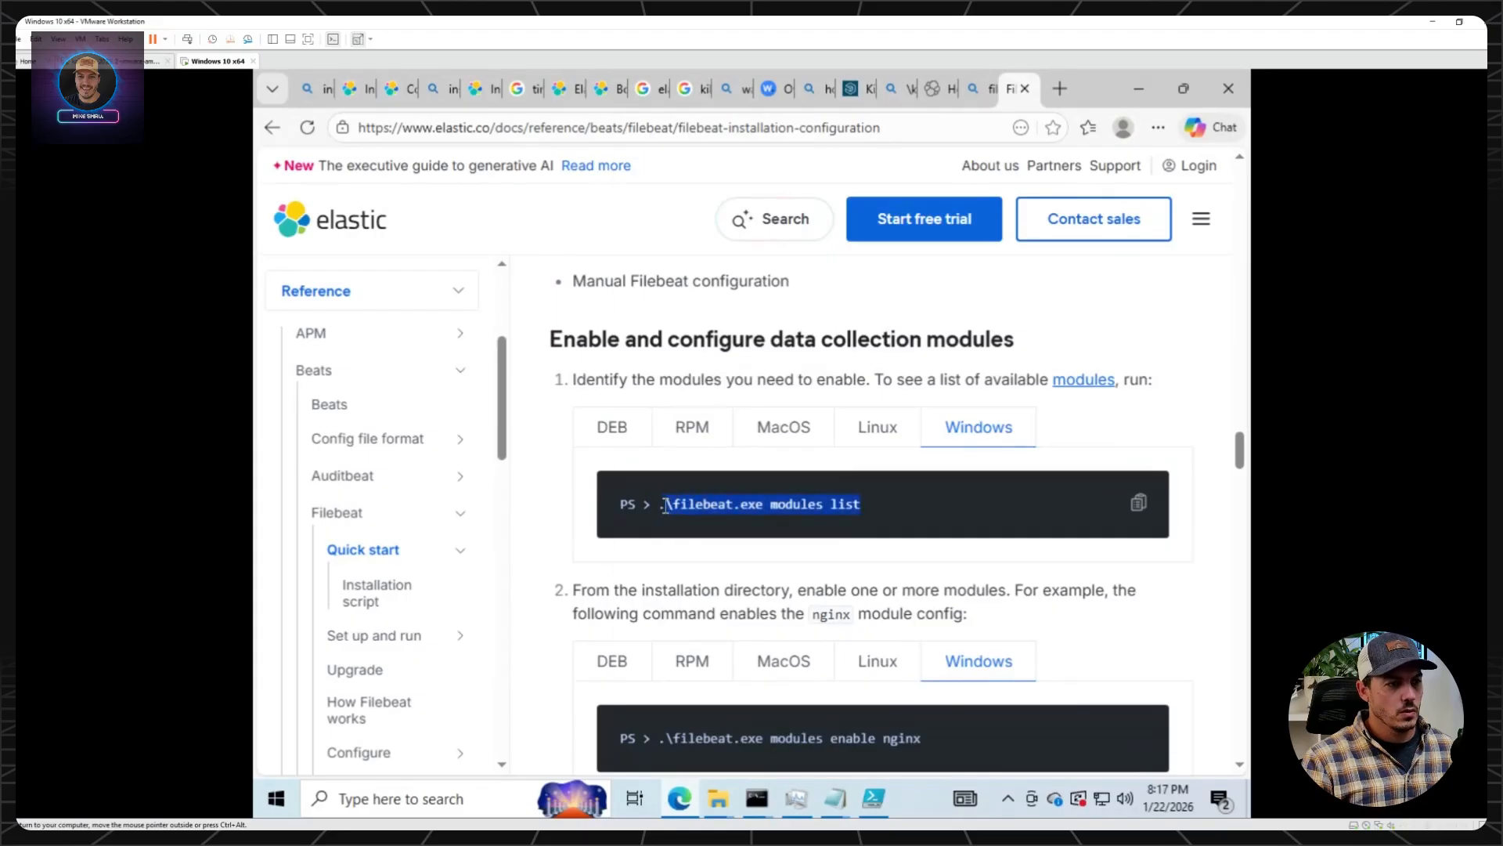
click(873, 798)
right_click(976, 608)
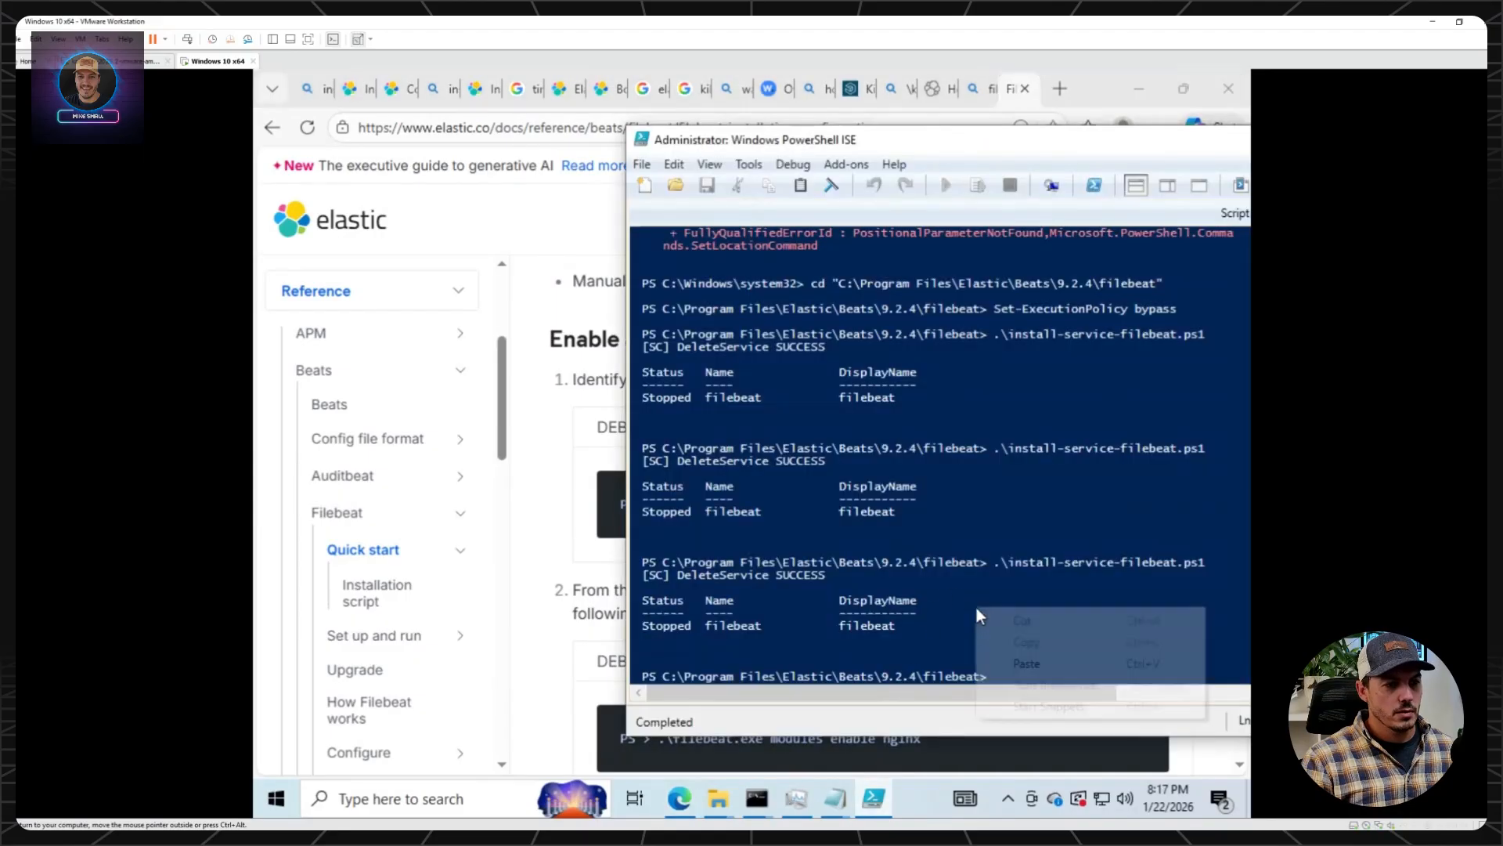
click(1026, 663)
key(Return)
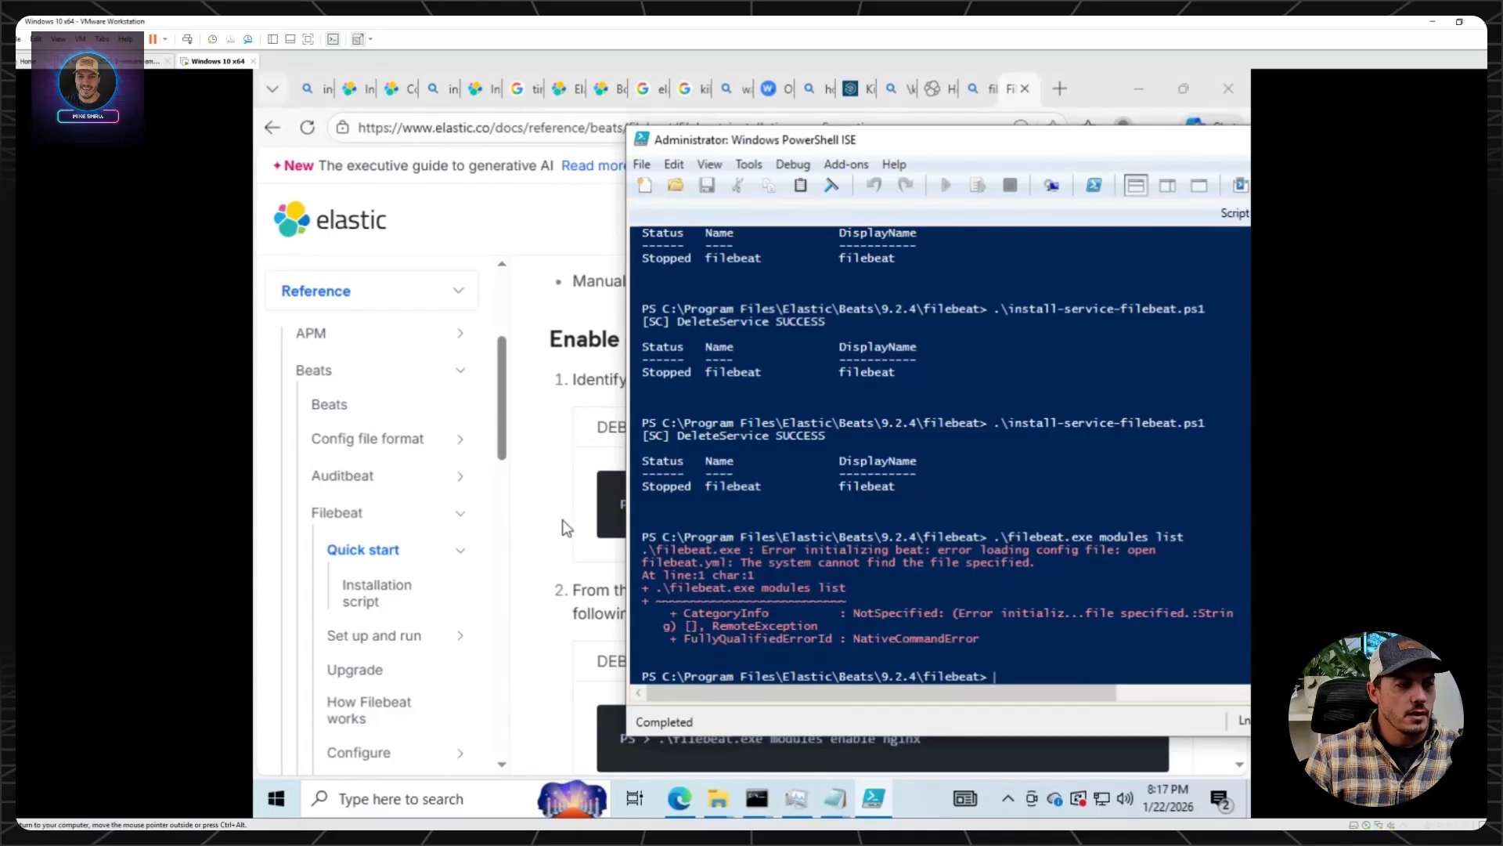
Switch to the filebeat folder in File Explorer and make a copy of filebeat.example.yml in the same folder.
mouse_move(717, 798)
mouse_move(807, 736)
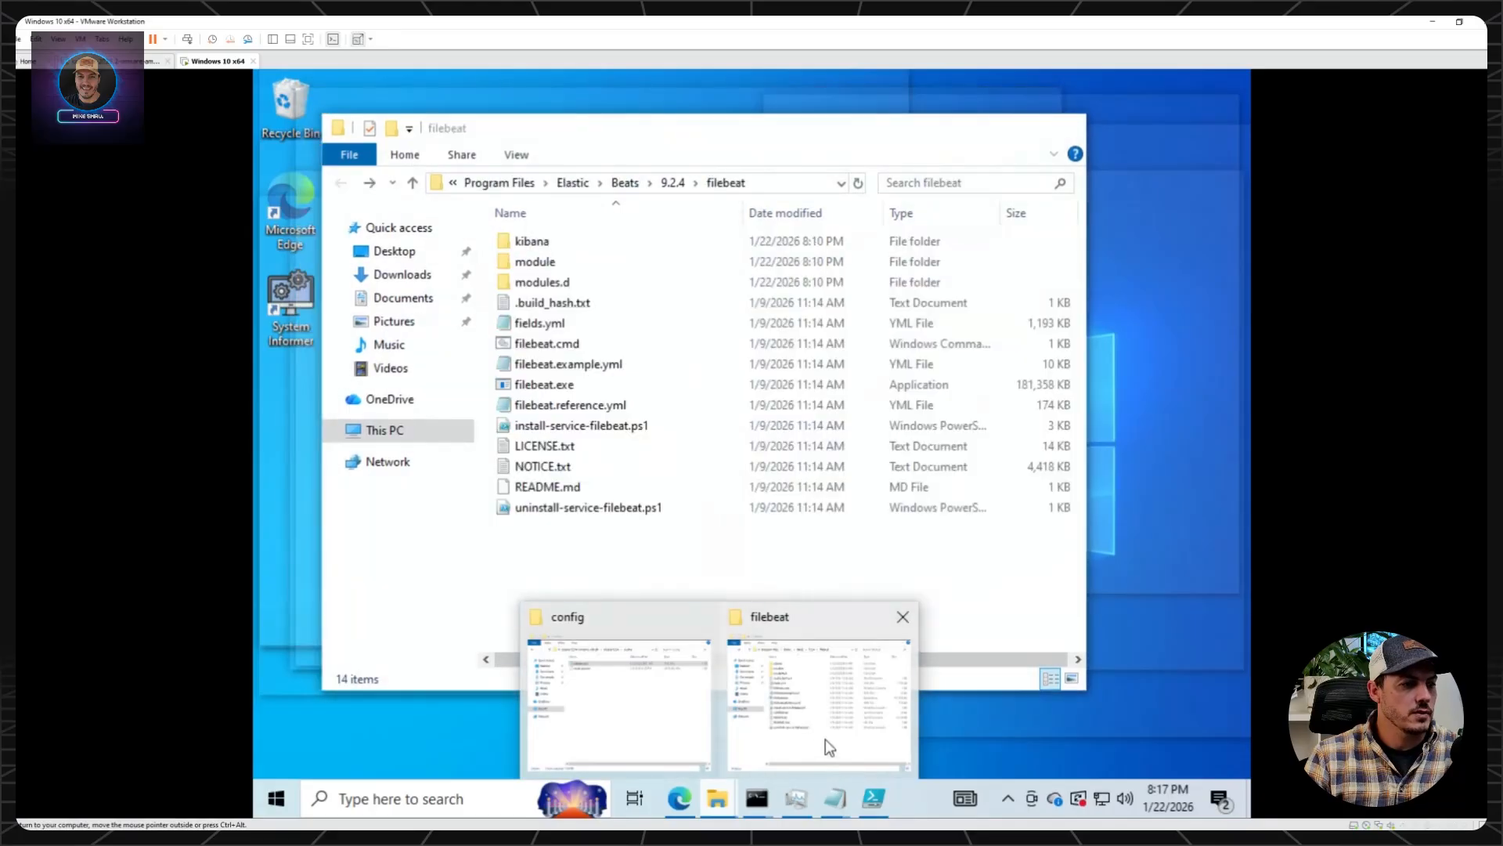
click(825, 739)
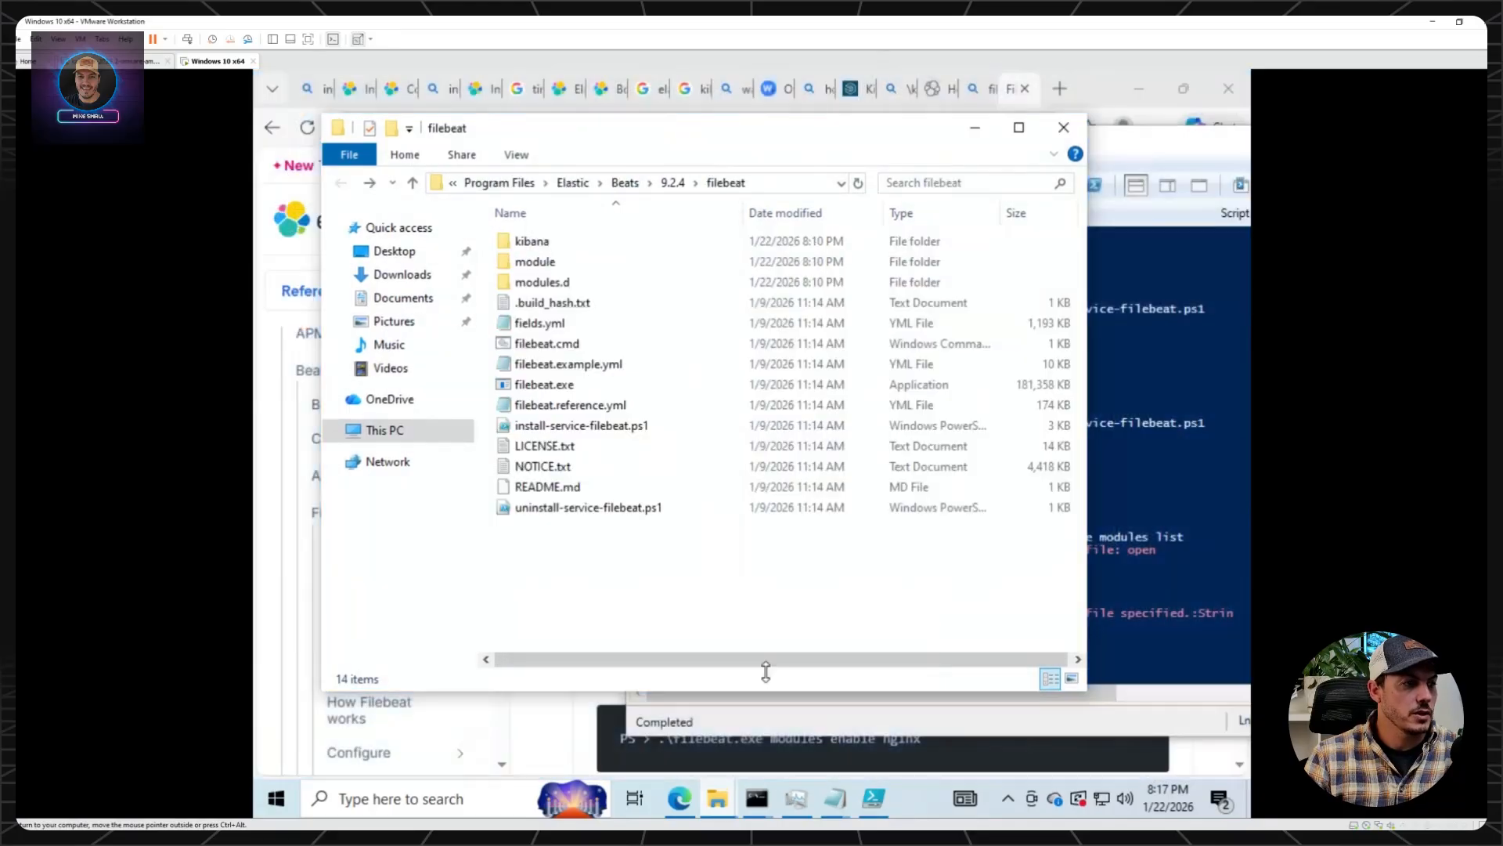
right_click(540, 360)
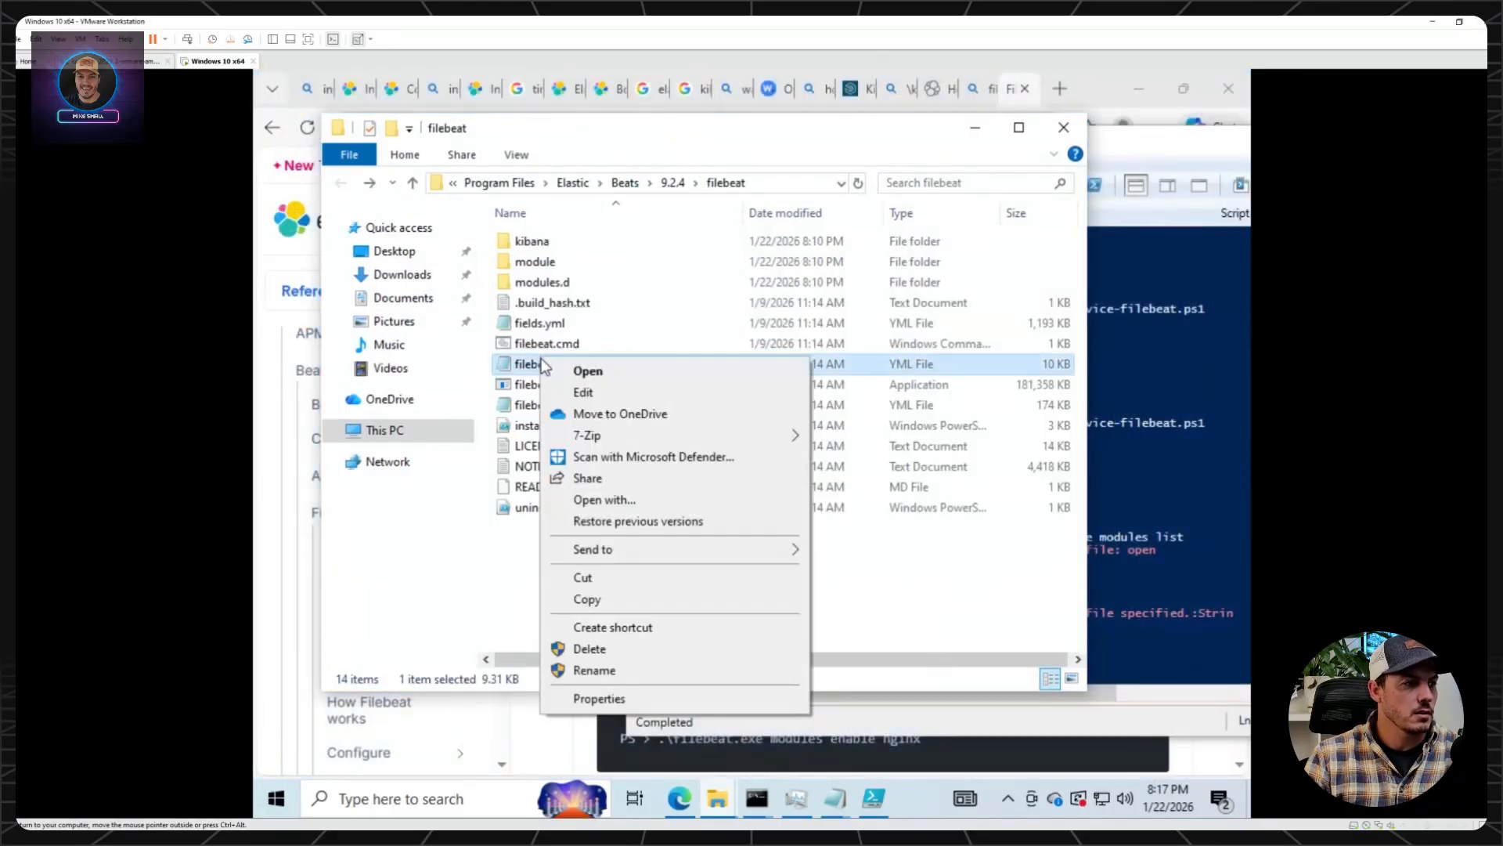
click(615, 599)
right_click(599, 551)
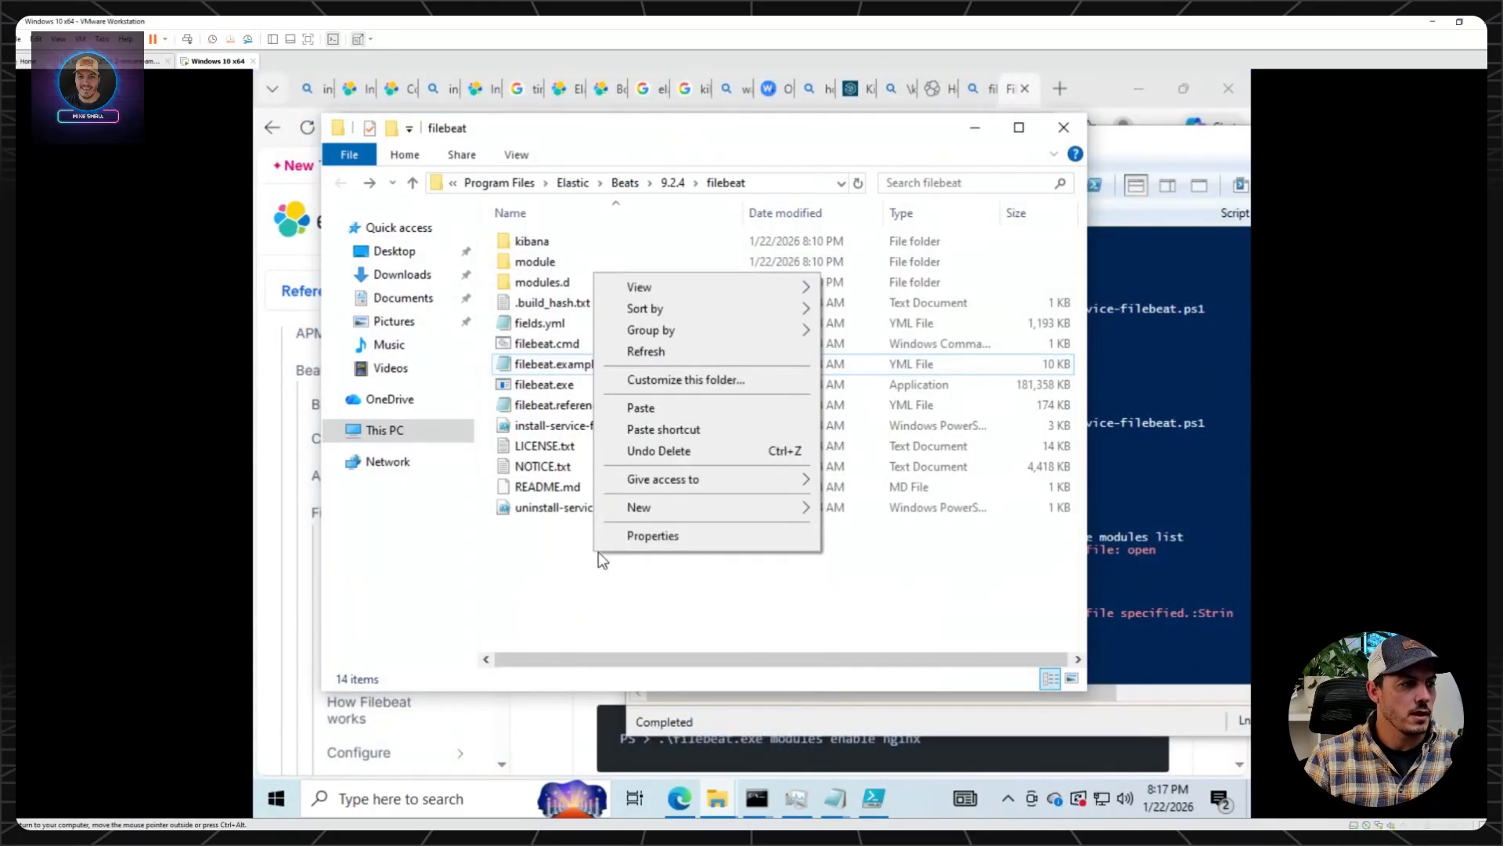
click(650, 406)
click(697, 310)
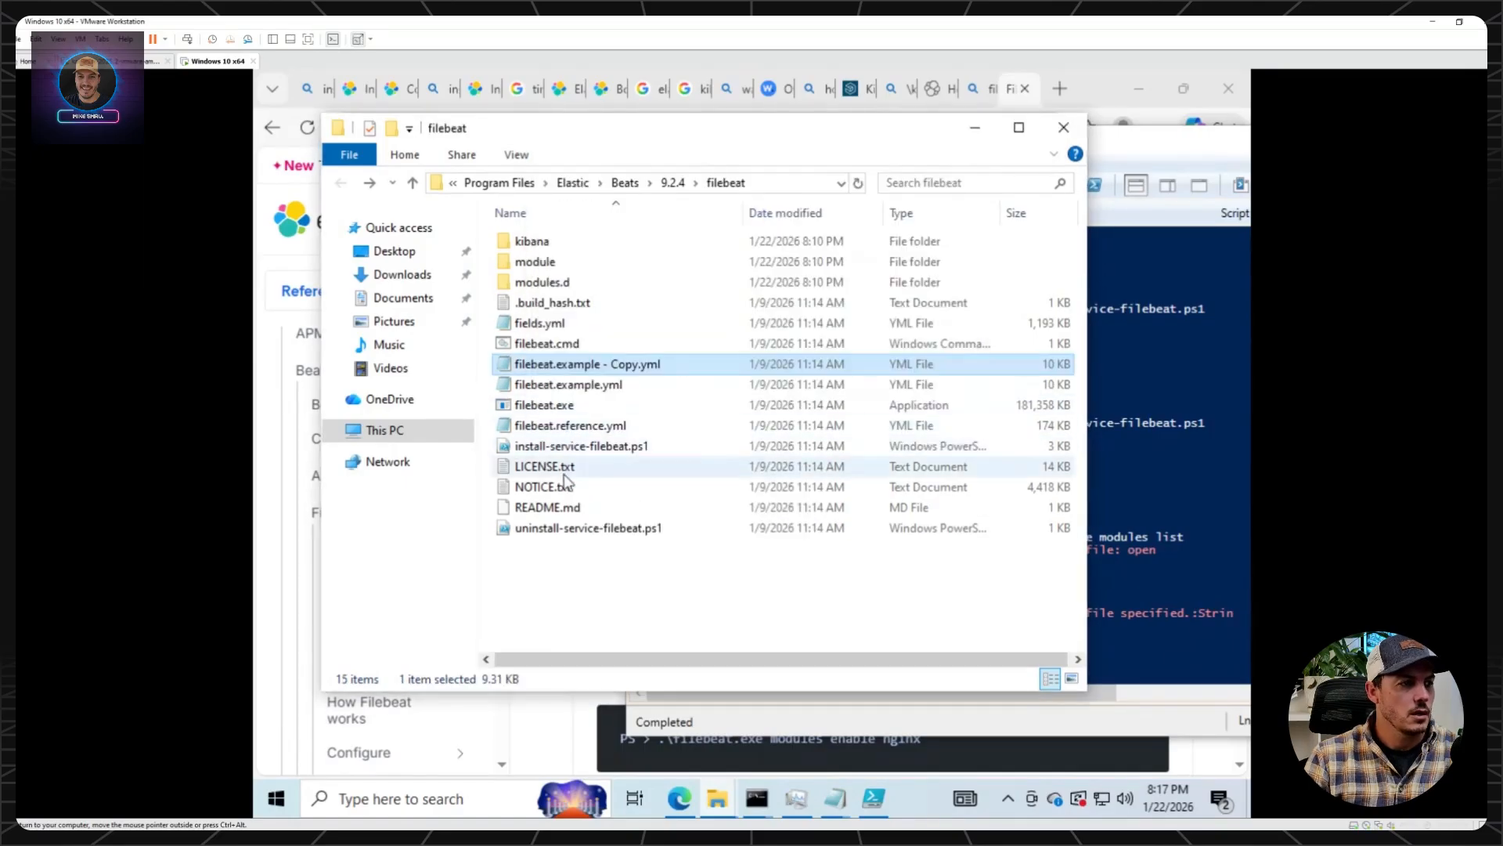
Open filebeat.example - Copy.yml in Notepad and try to save it as filebeat.yml in the filebeat folder.
double_click(577, 364)
click(352, 184)
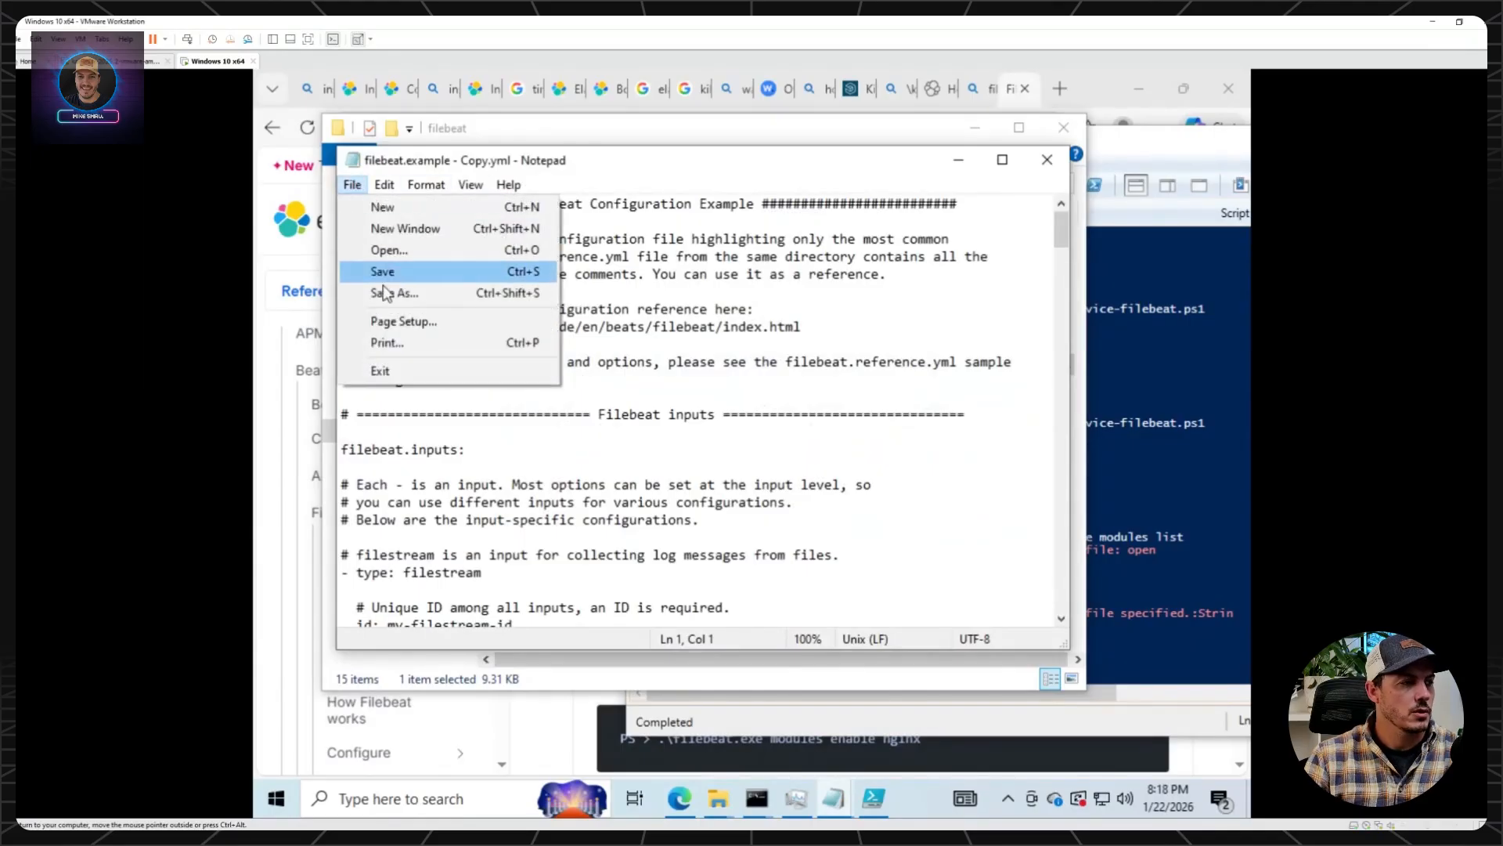
click(398, 294)
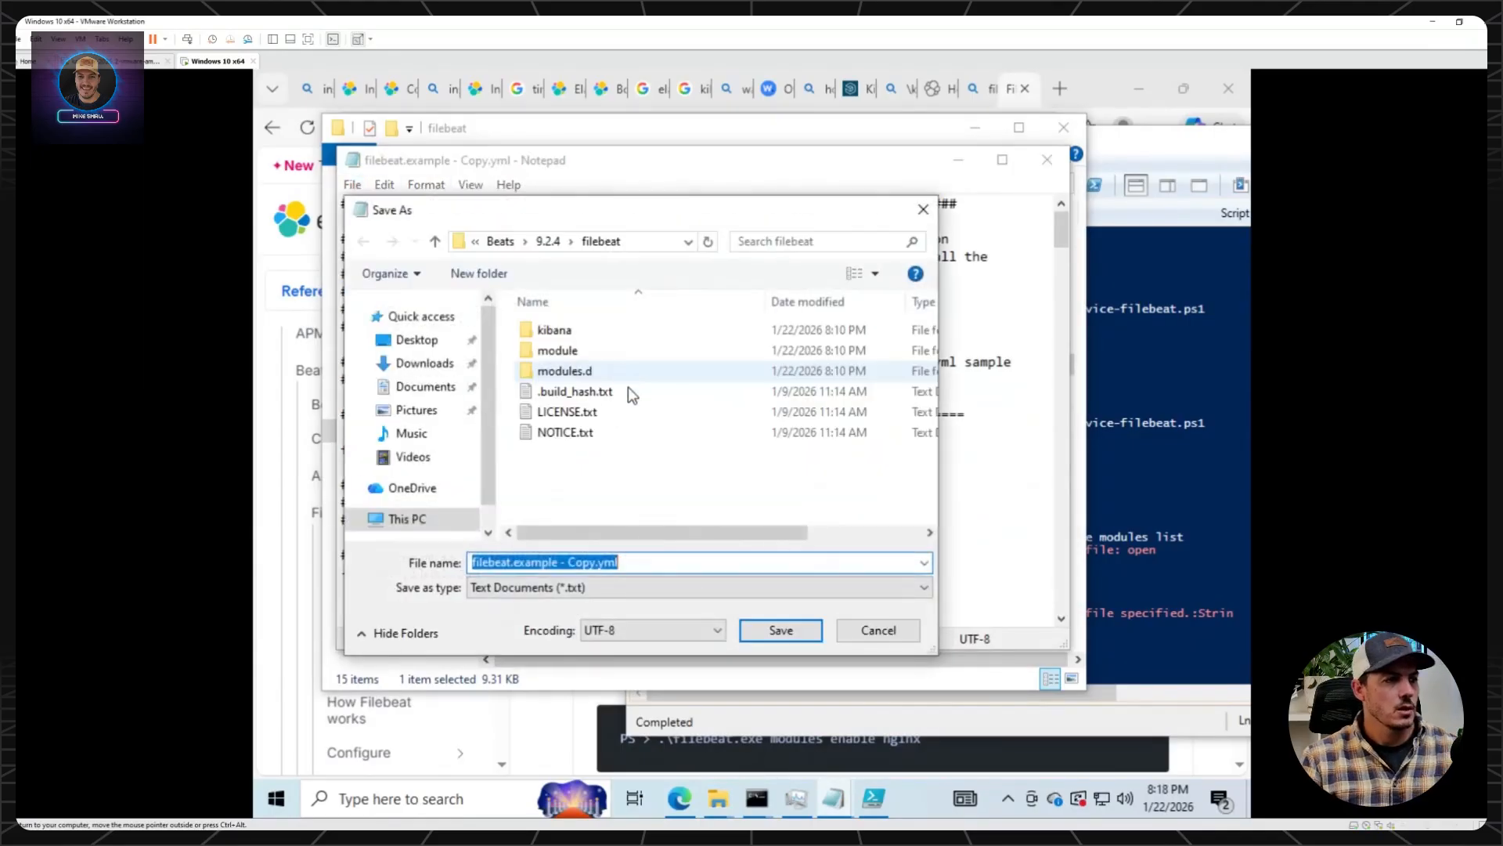
mouse_move(598, 562)
mouse_down()
mouse_move(474, 562)
mouse_move(590, 565)
mouse_up()
click(510, 562)
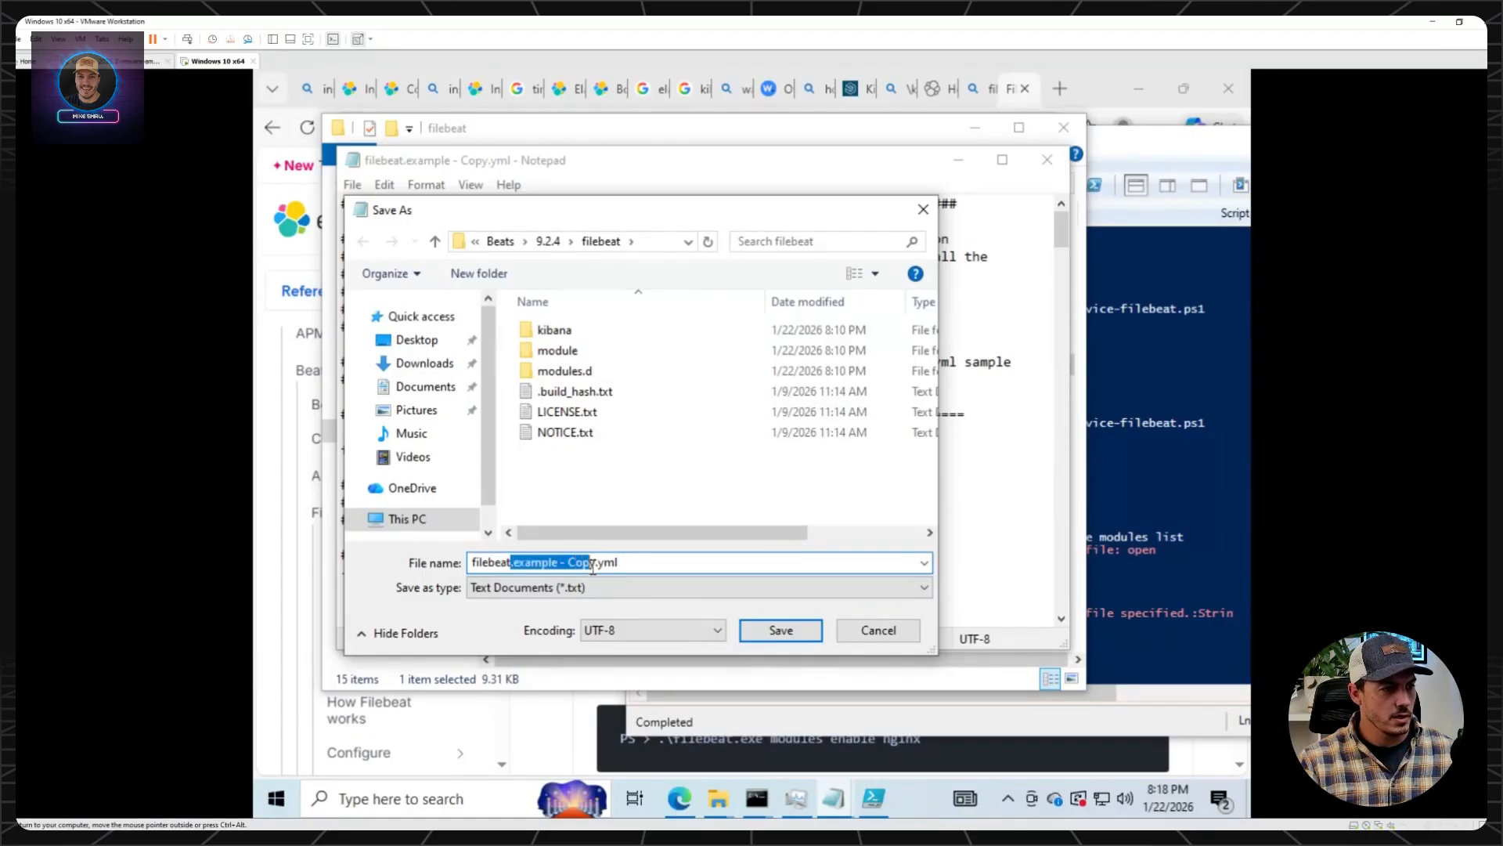
key(BackSpace)
key(Return)
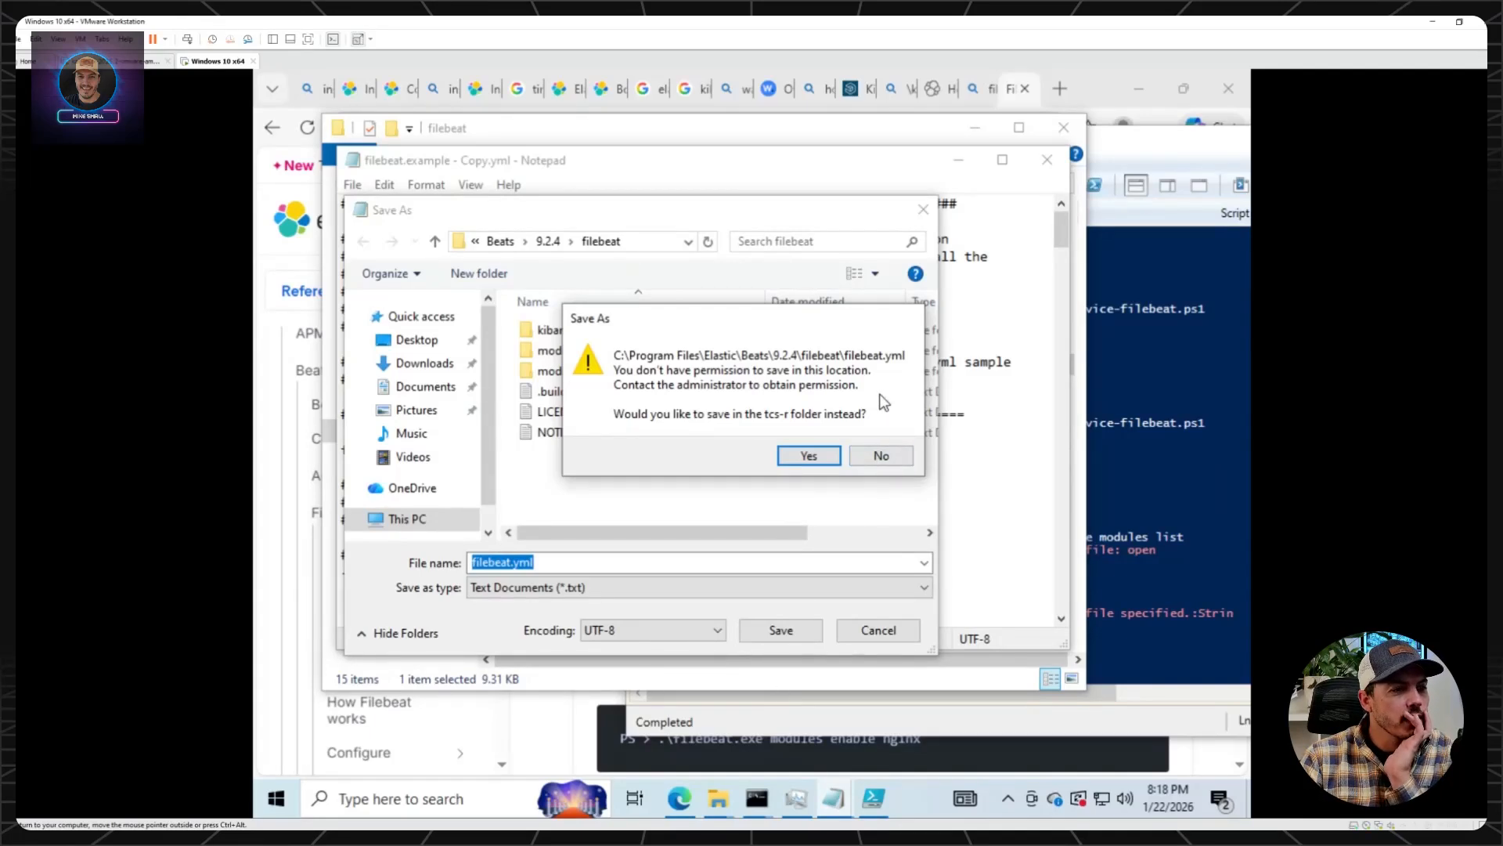
click(891, 458)
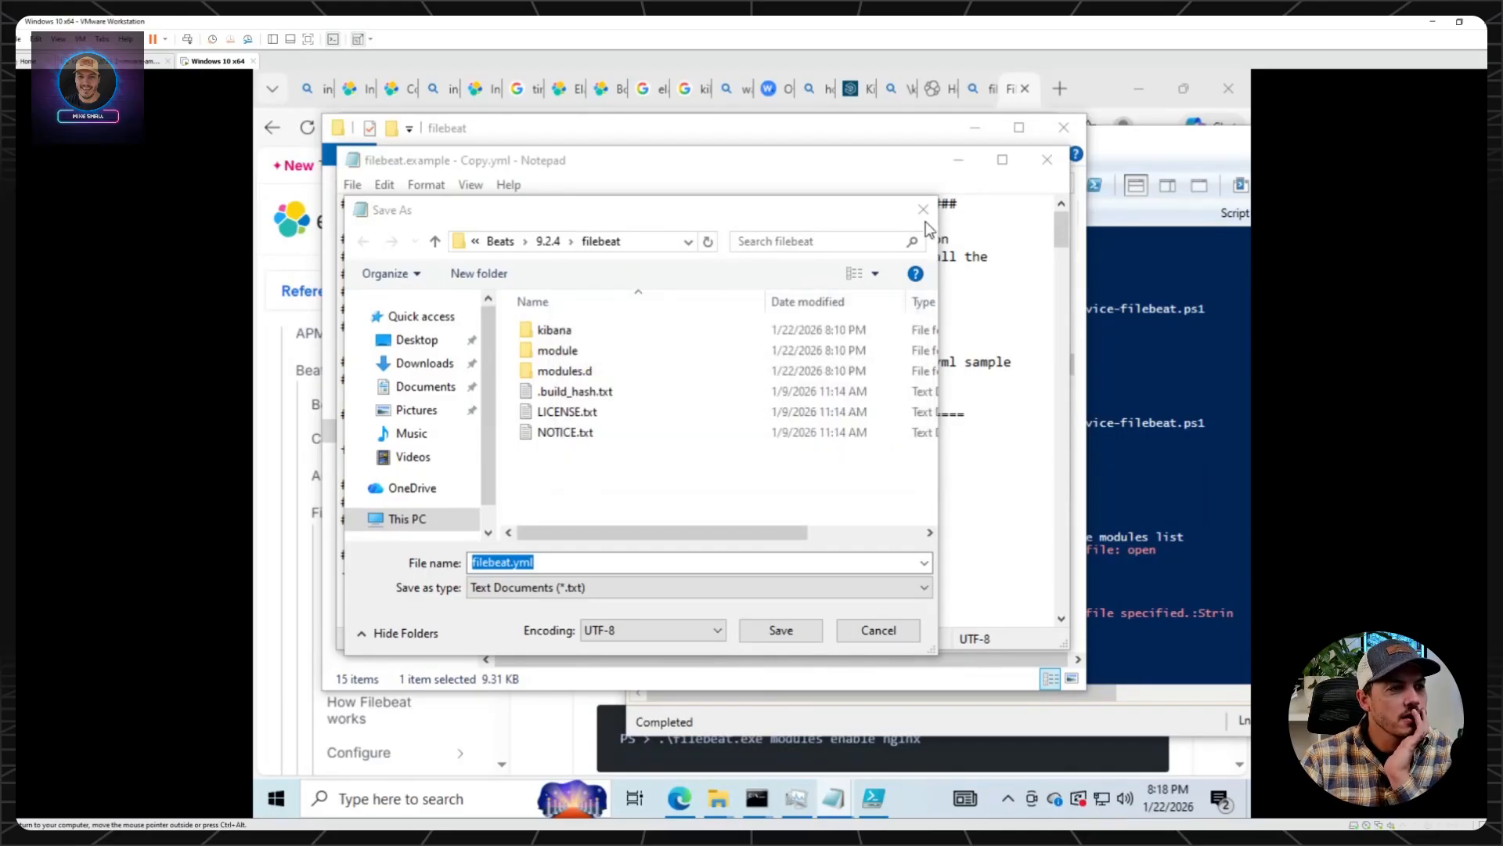
click(873, 617)
Open a new Notepad window as administrator and allow it to make changes to the device.
right_click(834, 798)
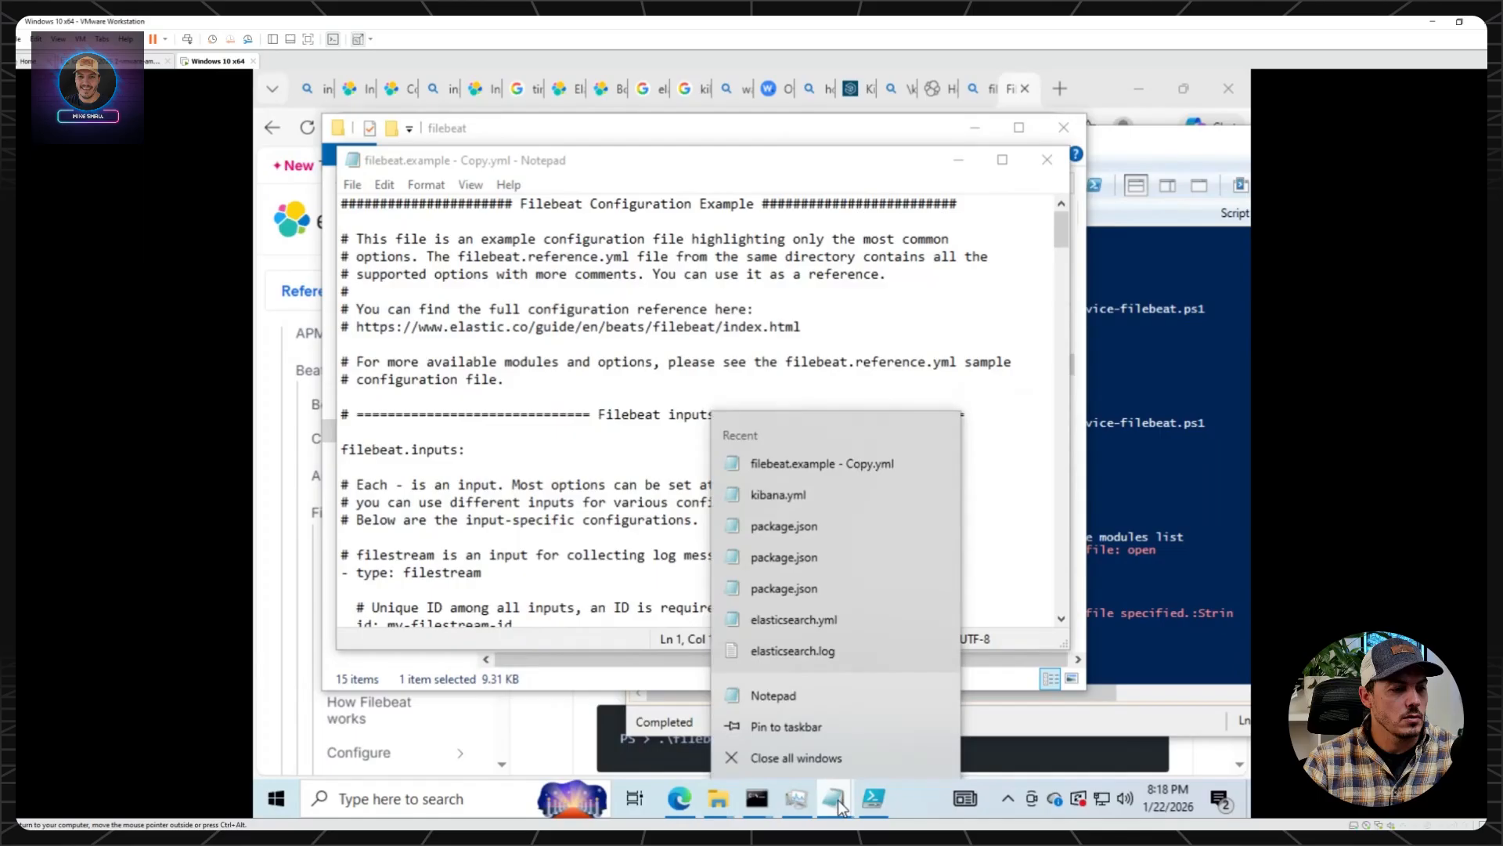
right_click(829, 692)
click(909, 564)
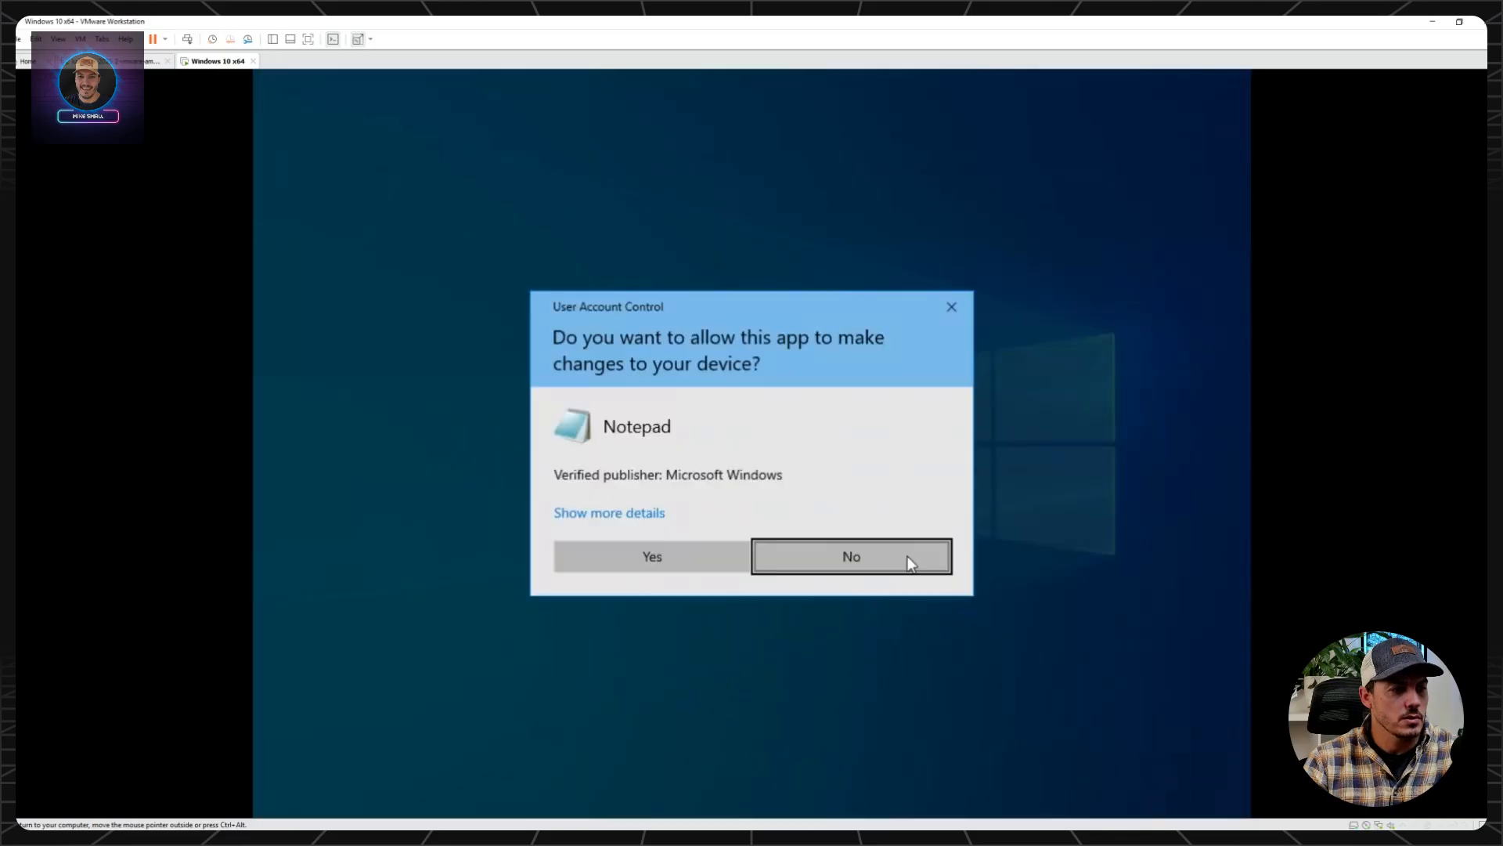
click(657, 552)
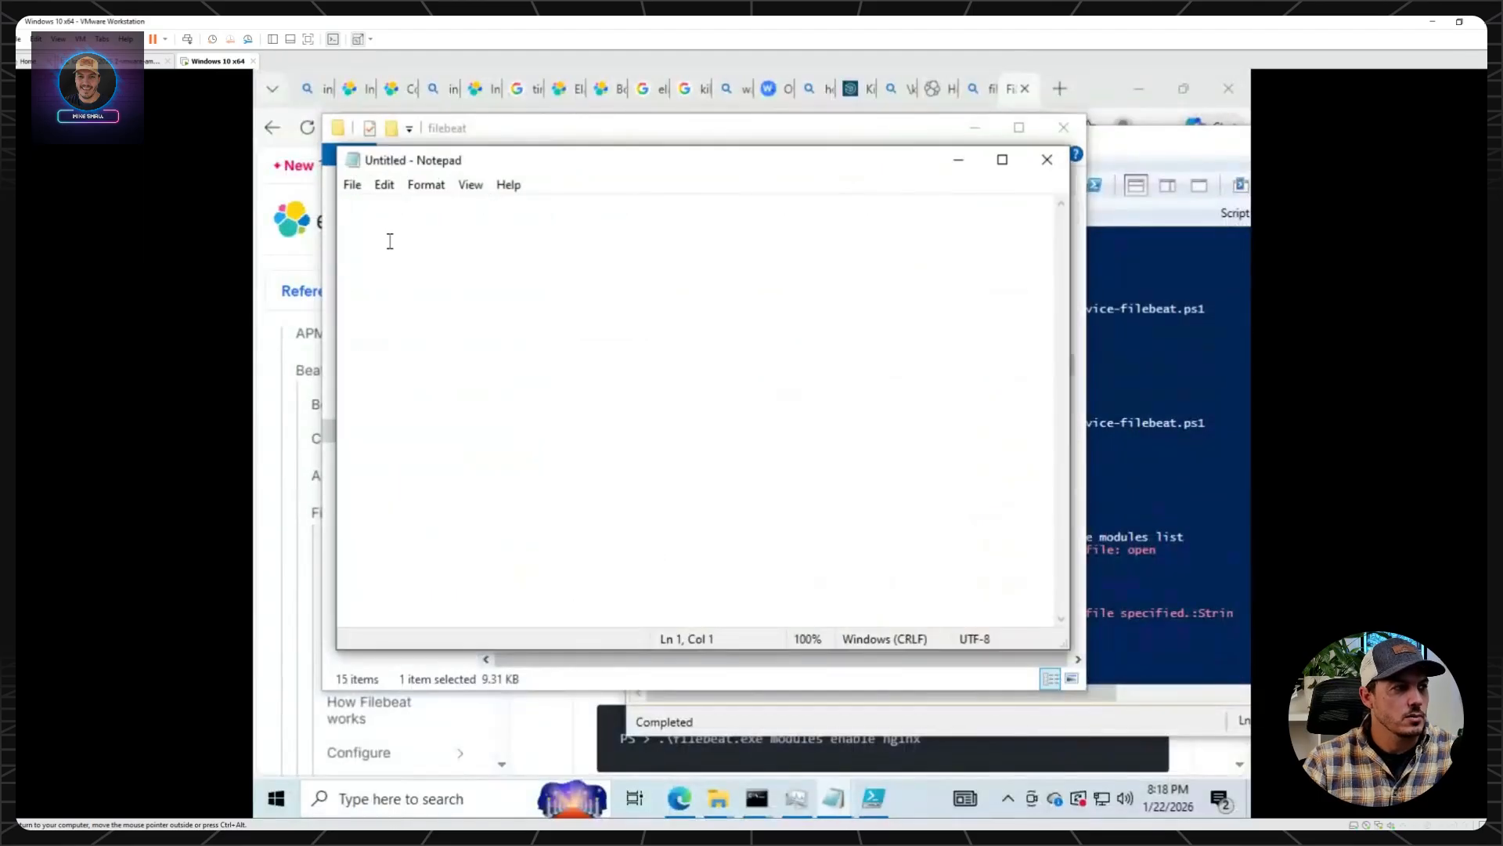
Start opening a file in the Untitled Notepad window and browse to Program Files on Local Disk (C:).
click(352, 185)
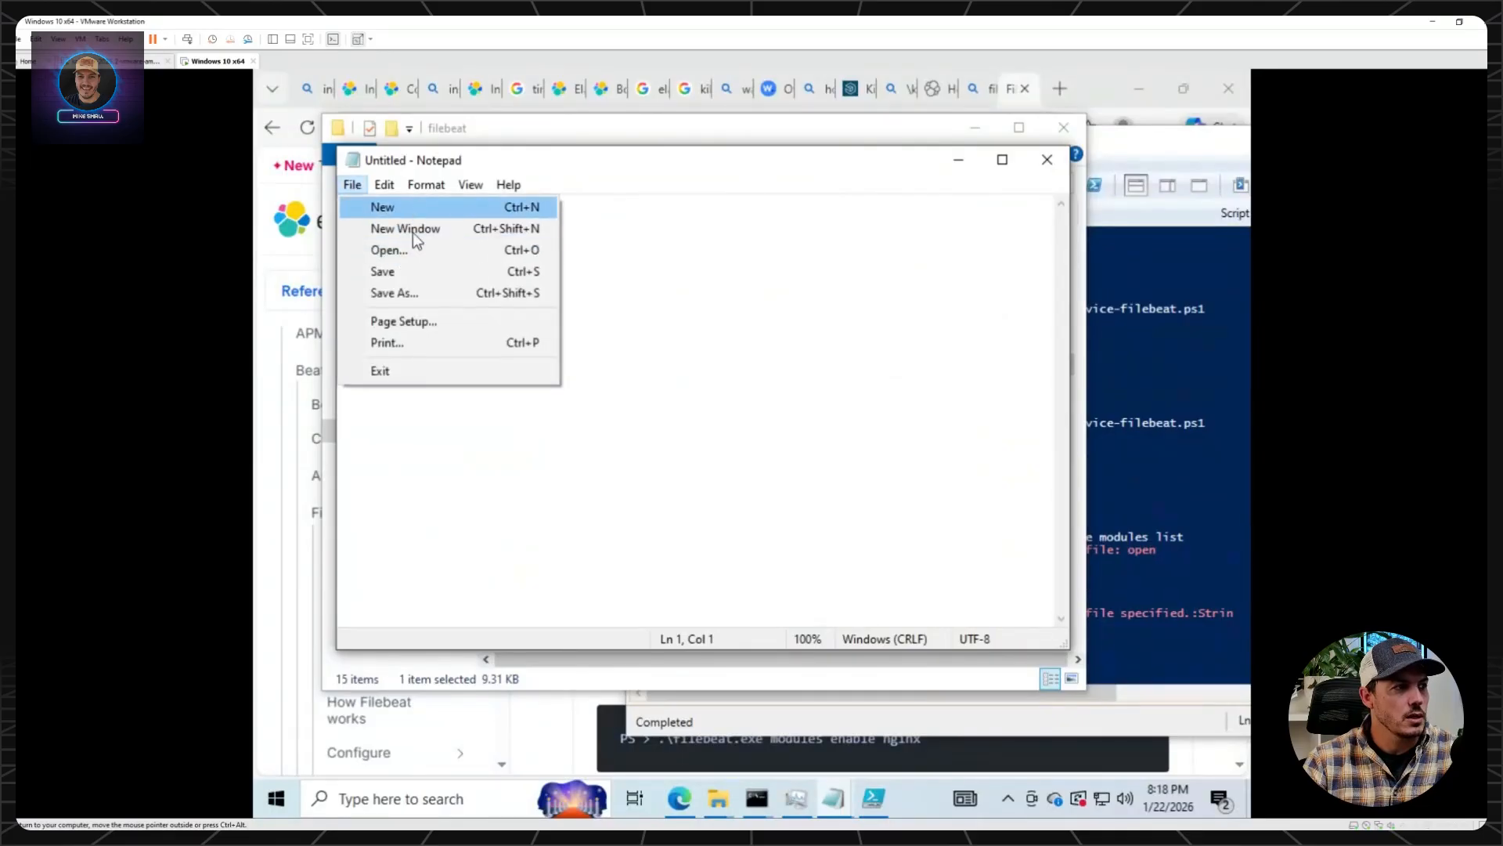
click(420, 261)
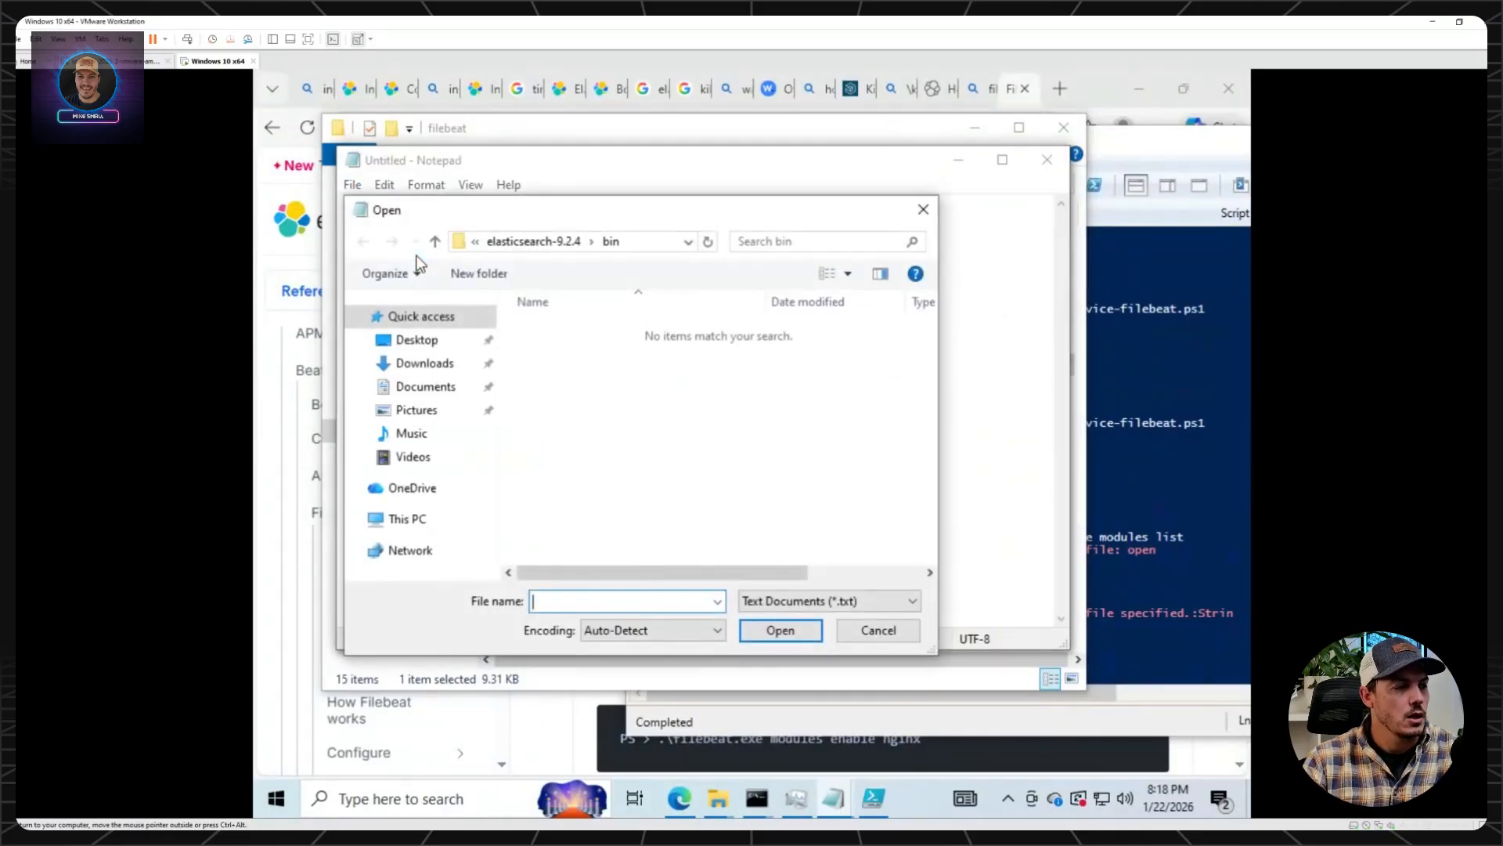
click(415, 519)
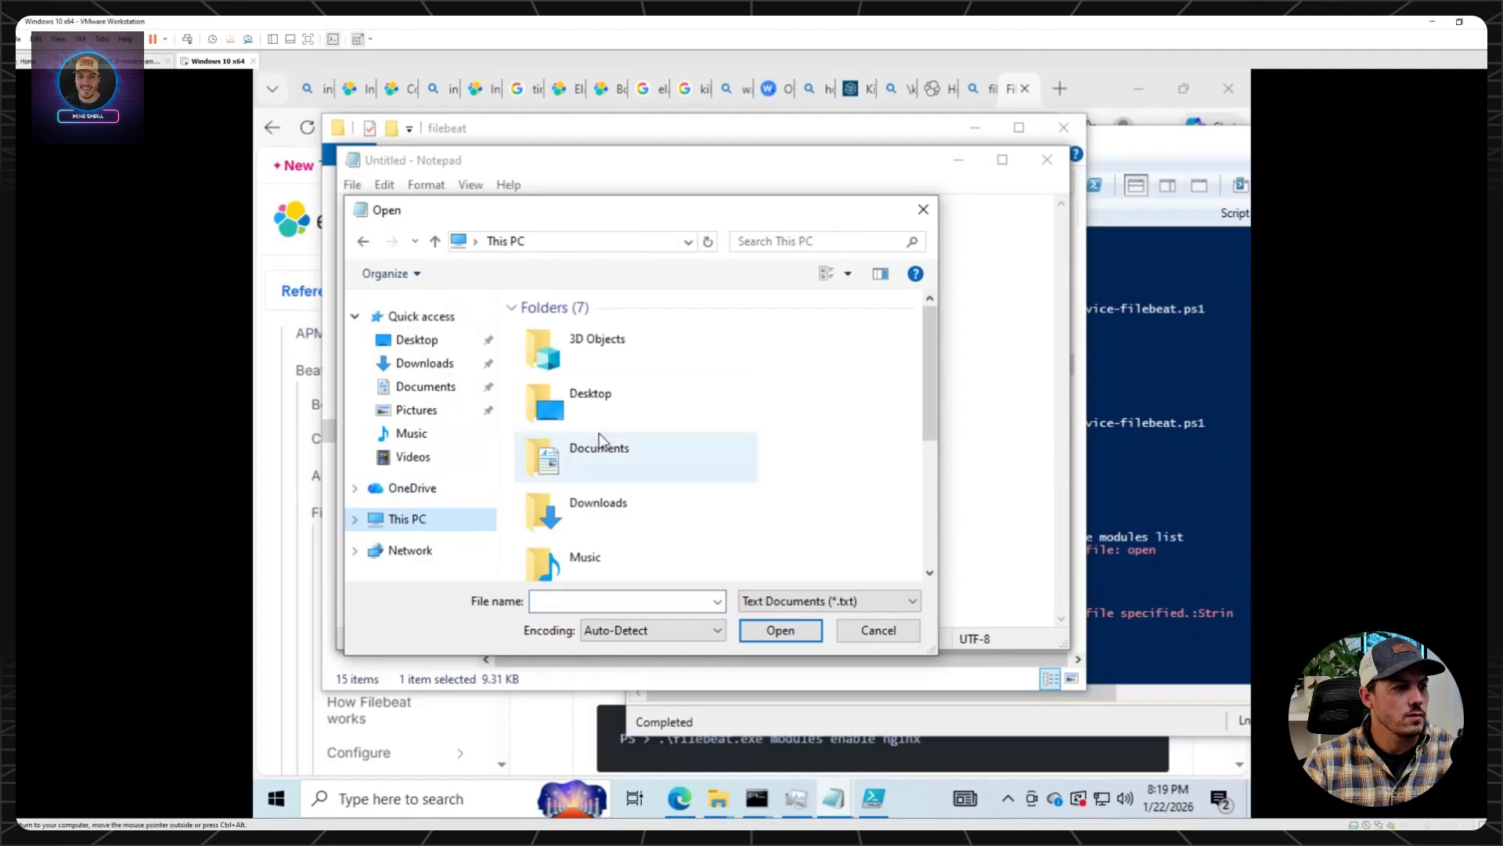
scroll(602, 458, down, 3)
double_click(609, 486)
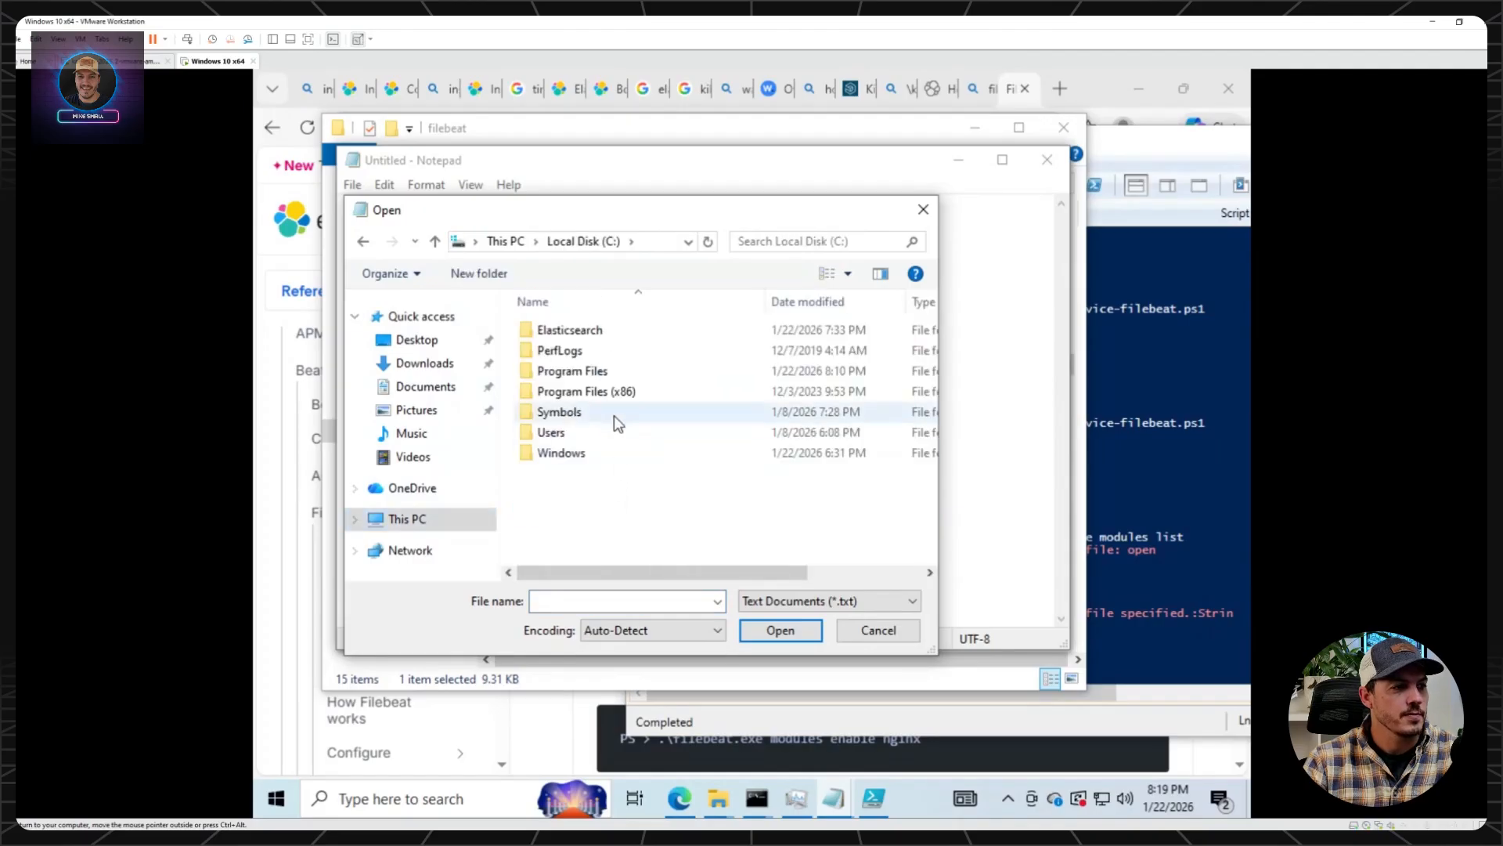
double_click(593, 370)
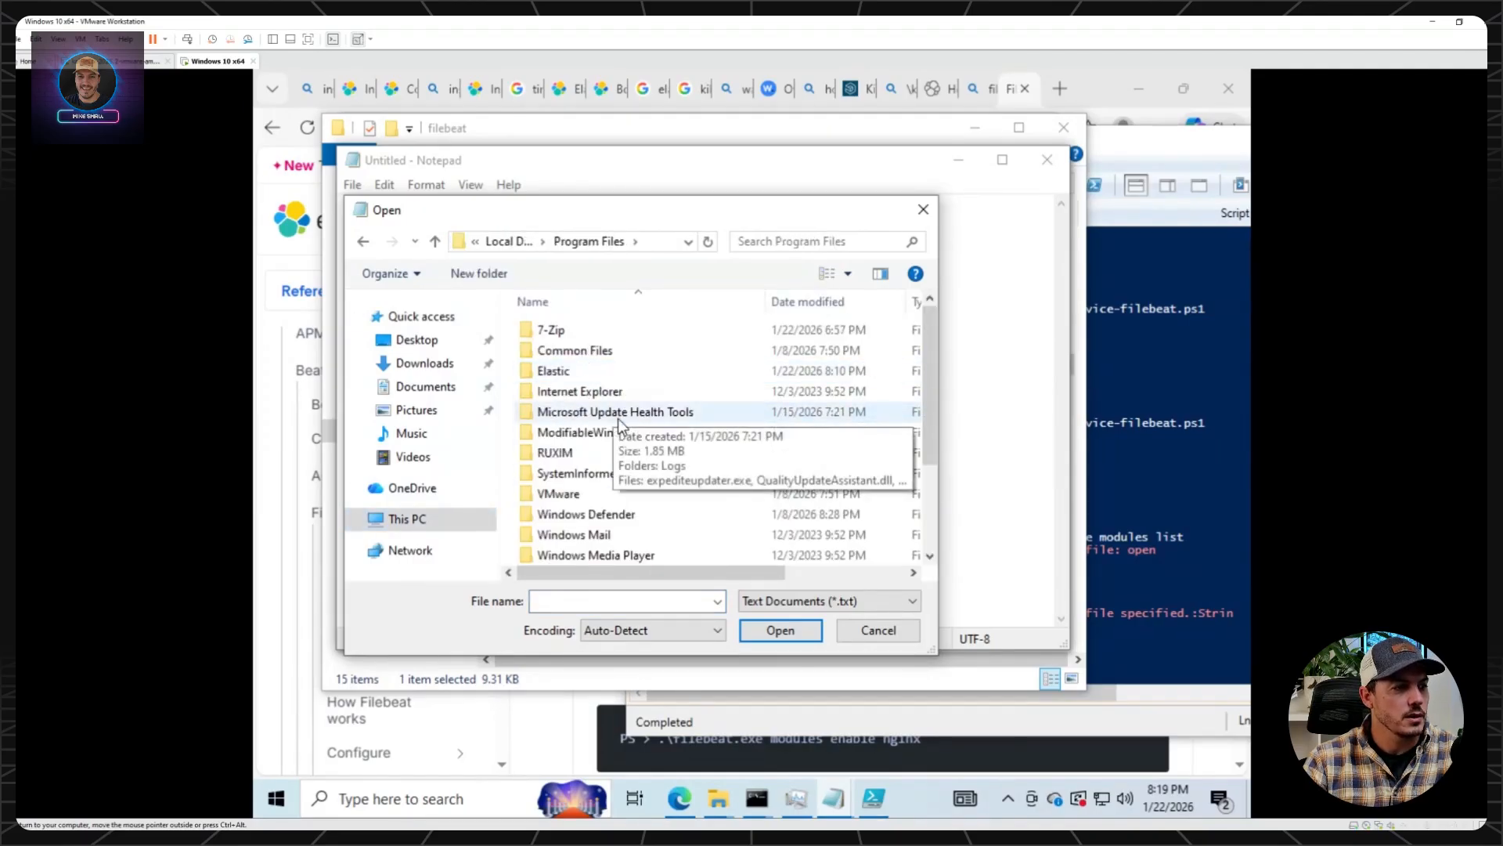
scroll(599, 401, down, 2)
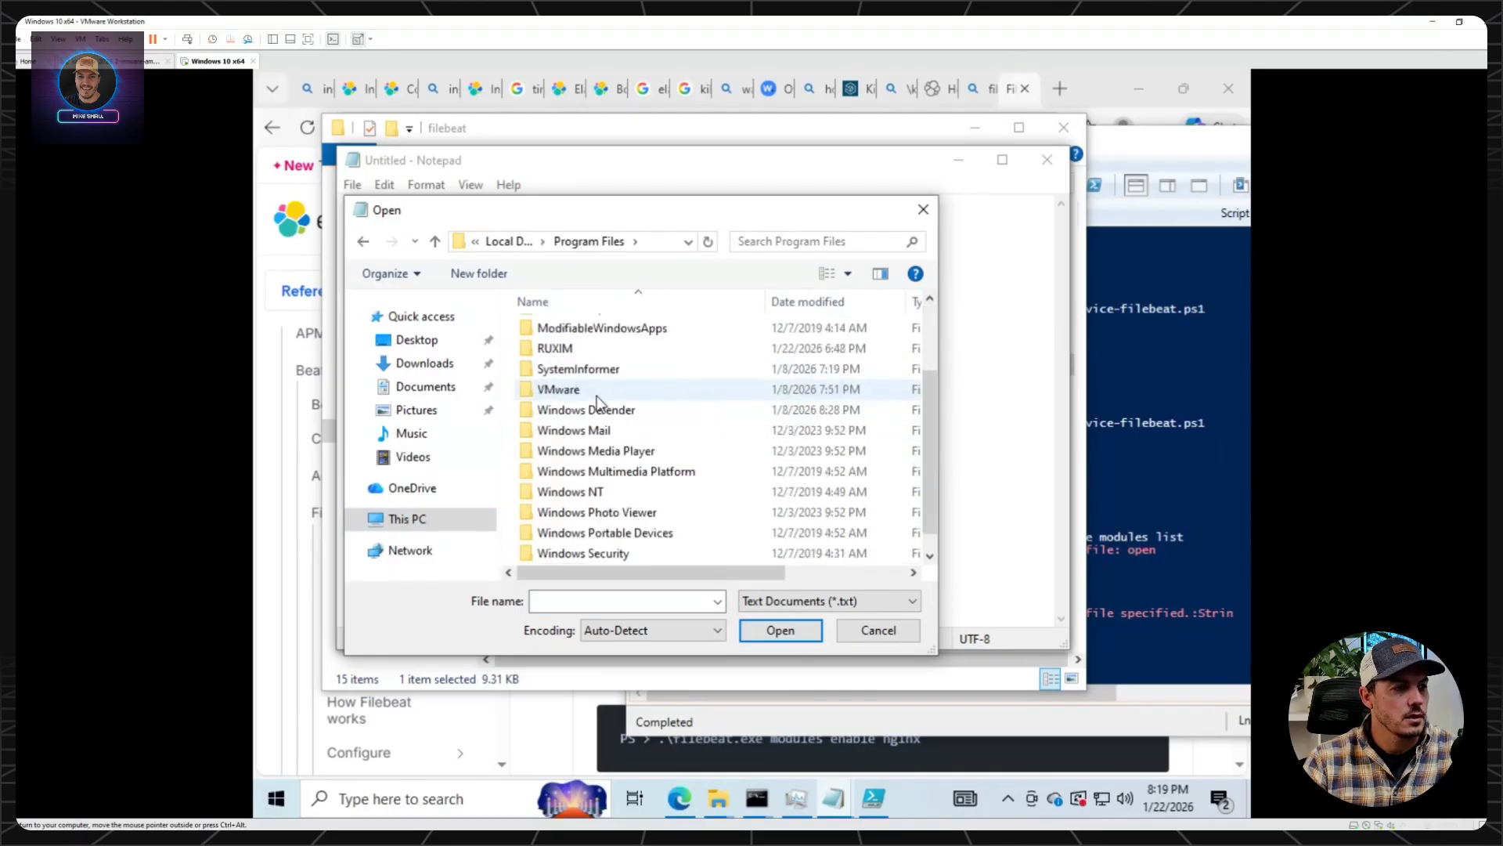
scroll(599, 400, up, 2)
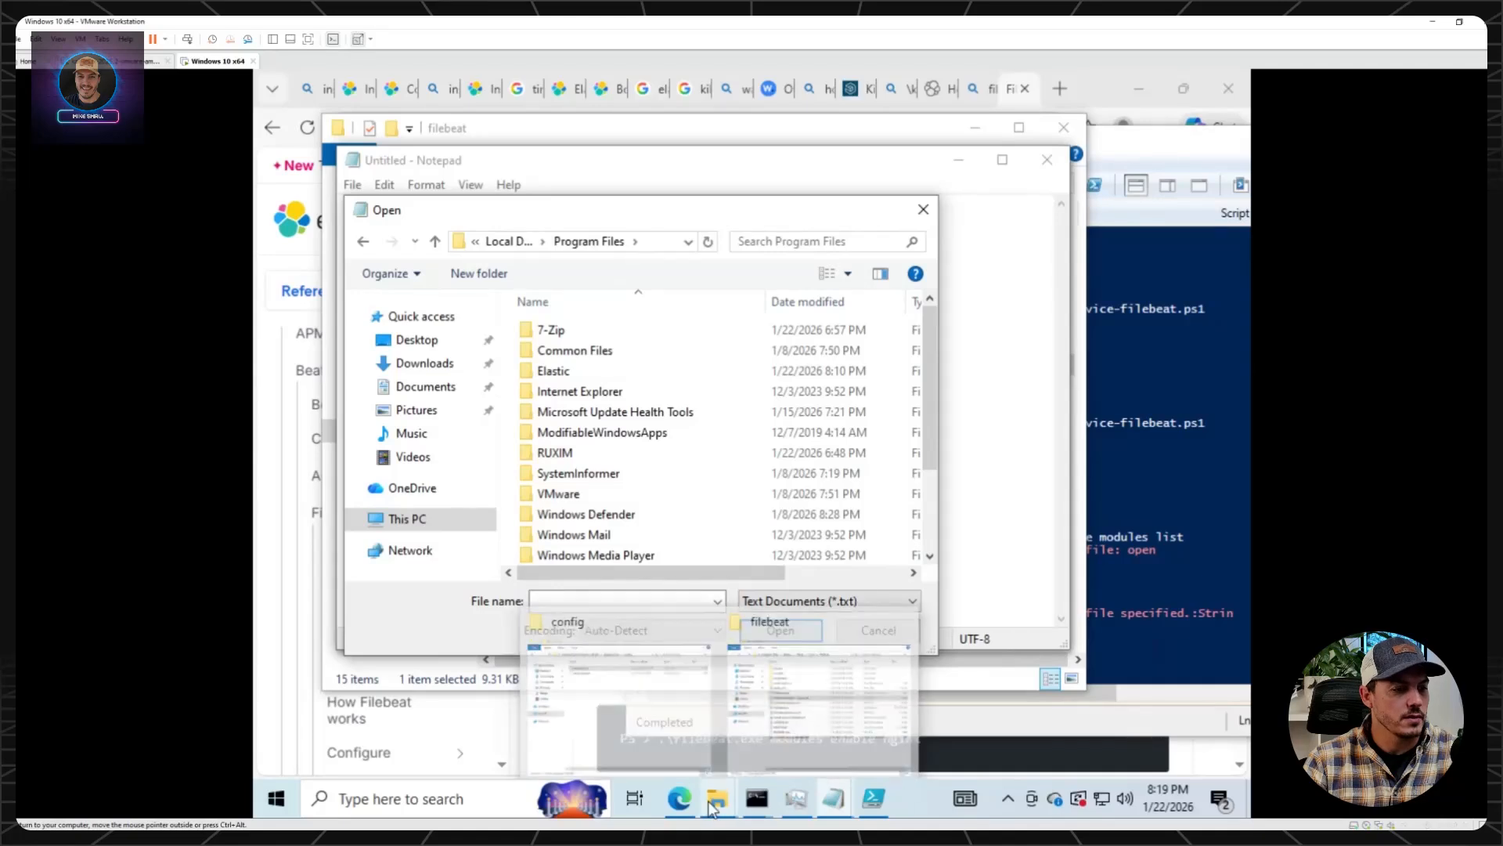
Check the folder path in the filebeat File Explorer window and browse Notepad's Open dialog to Elastic\Beats\9.2.4\filebeat.
click(797, 724)
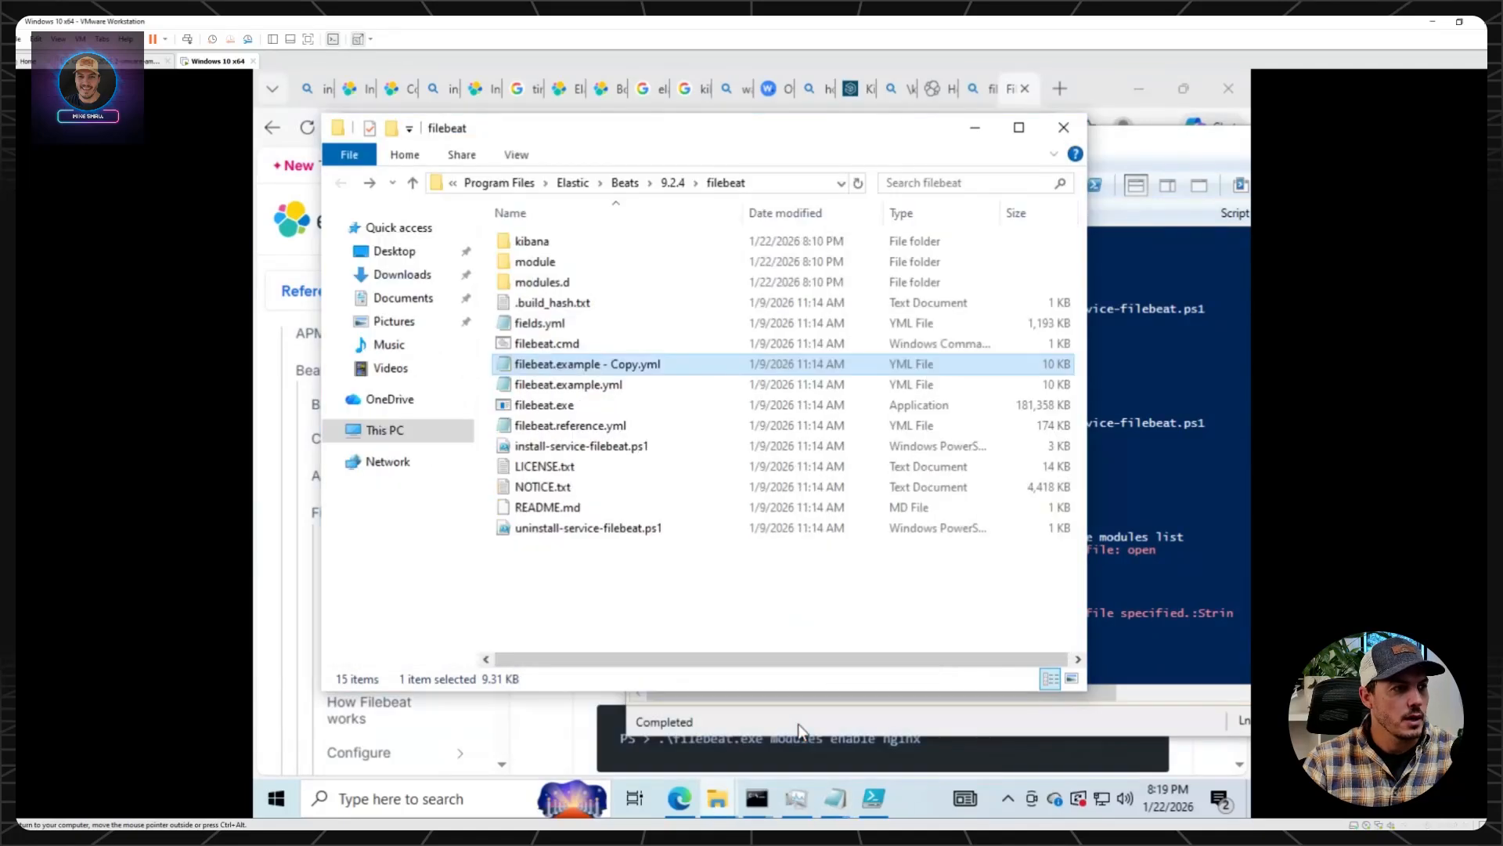
mouse_move(835, 798)
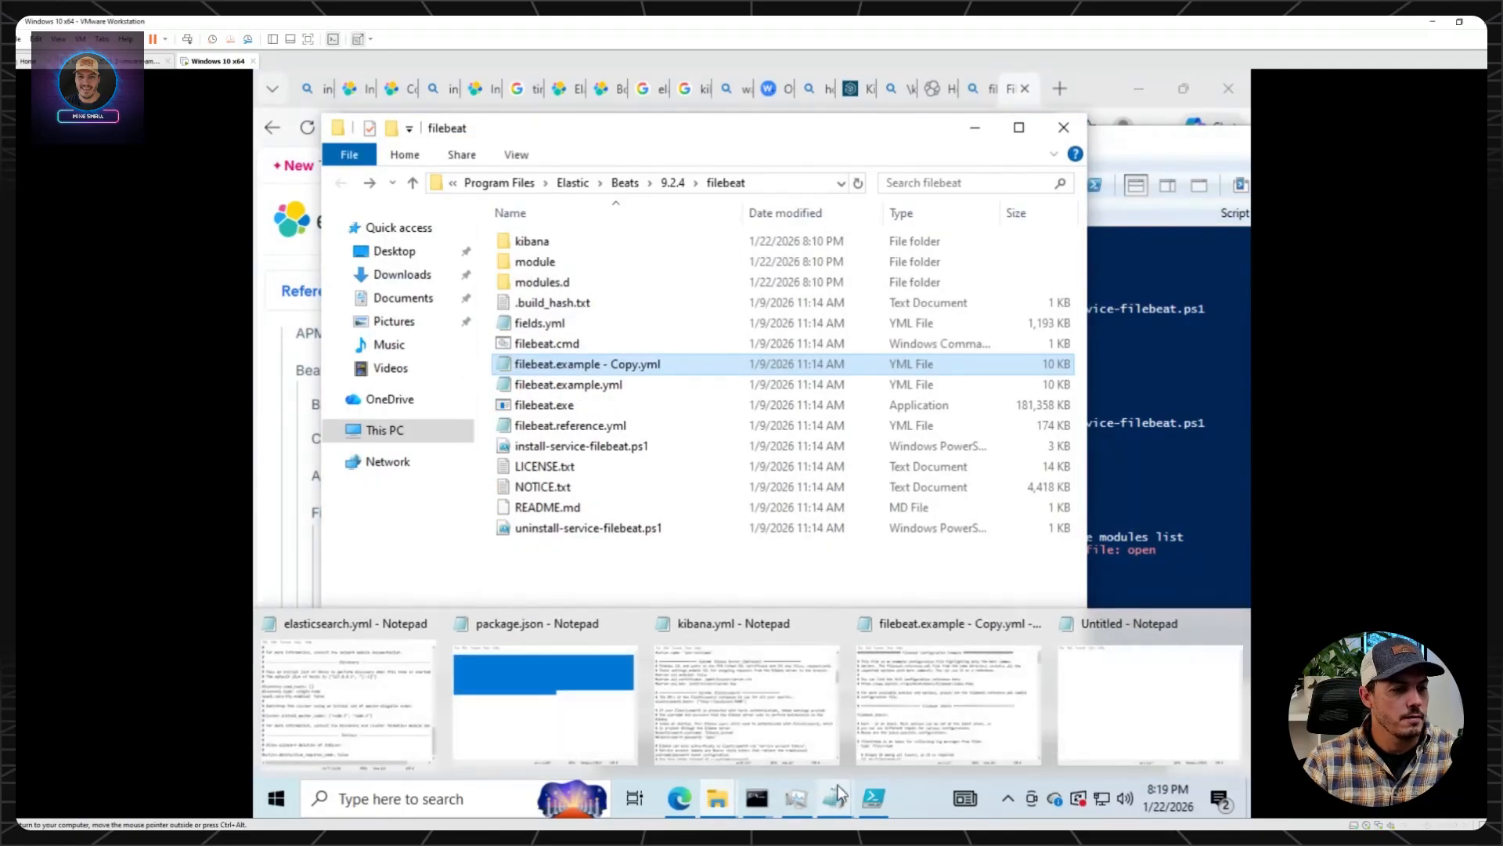
click(1092, 722)
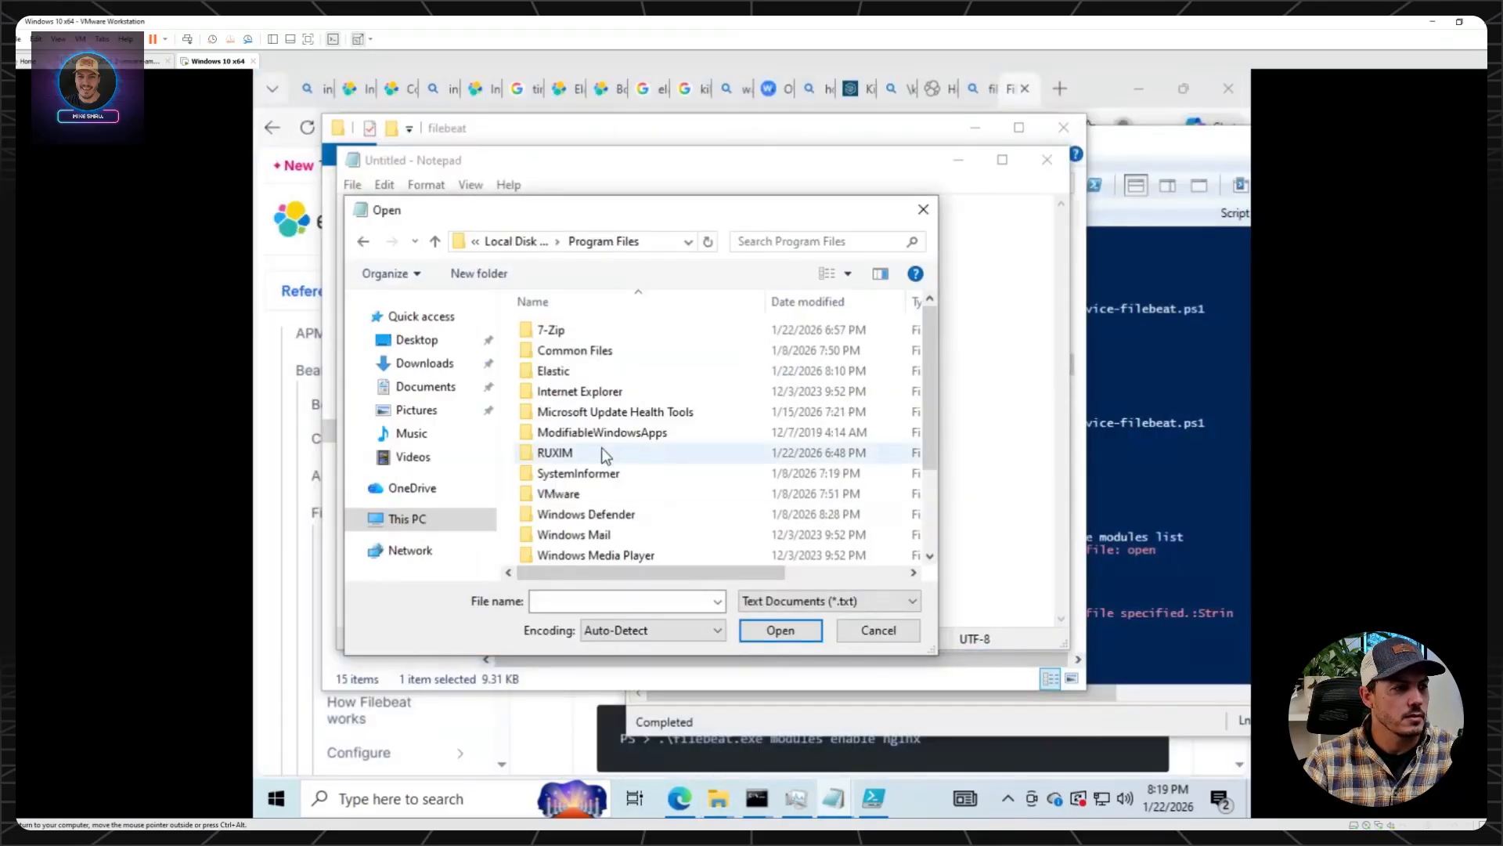
double_click(567, 368)
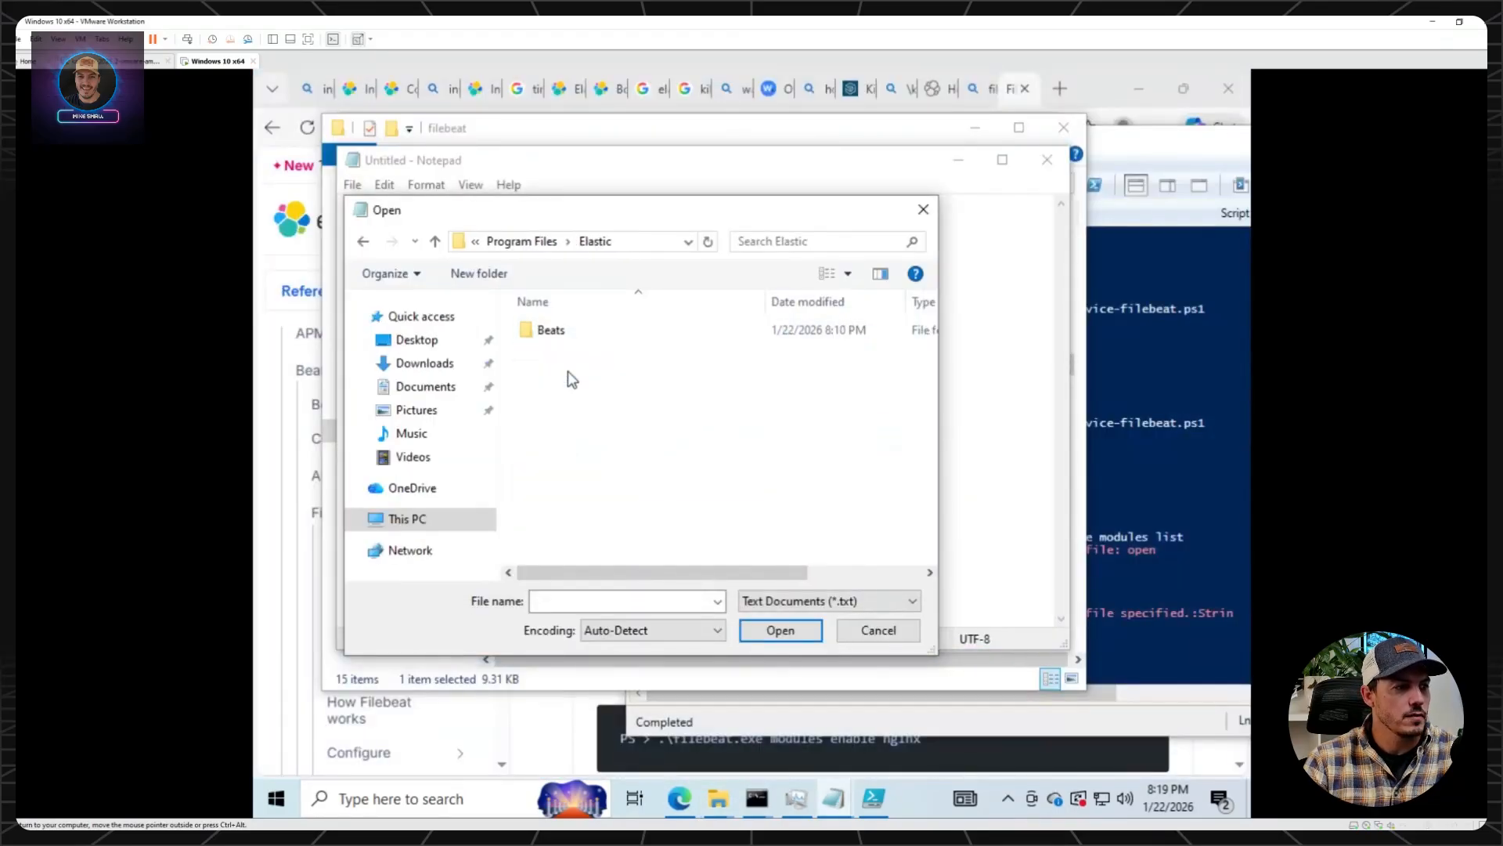
click(554, 332)
double_click(554, 332)
double_click(554, 332)
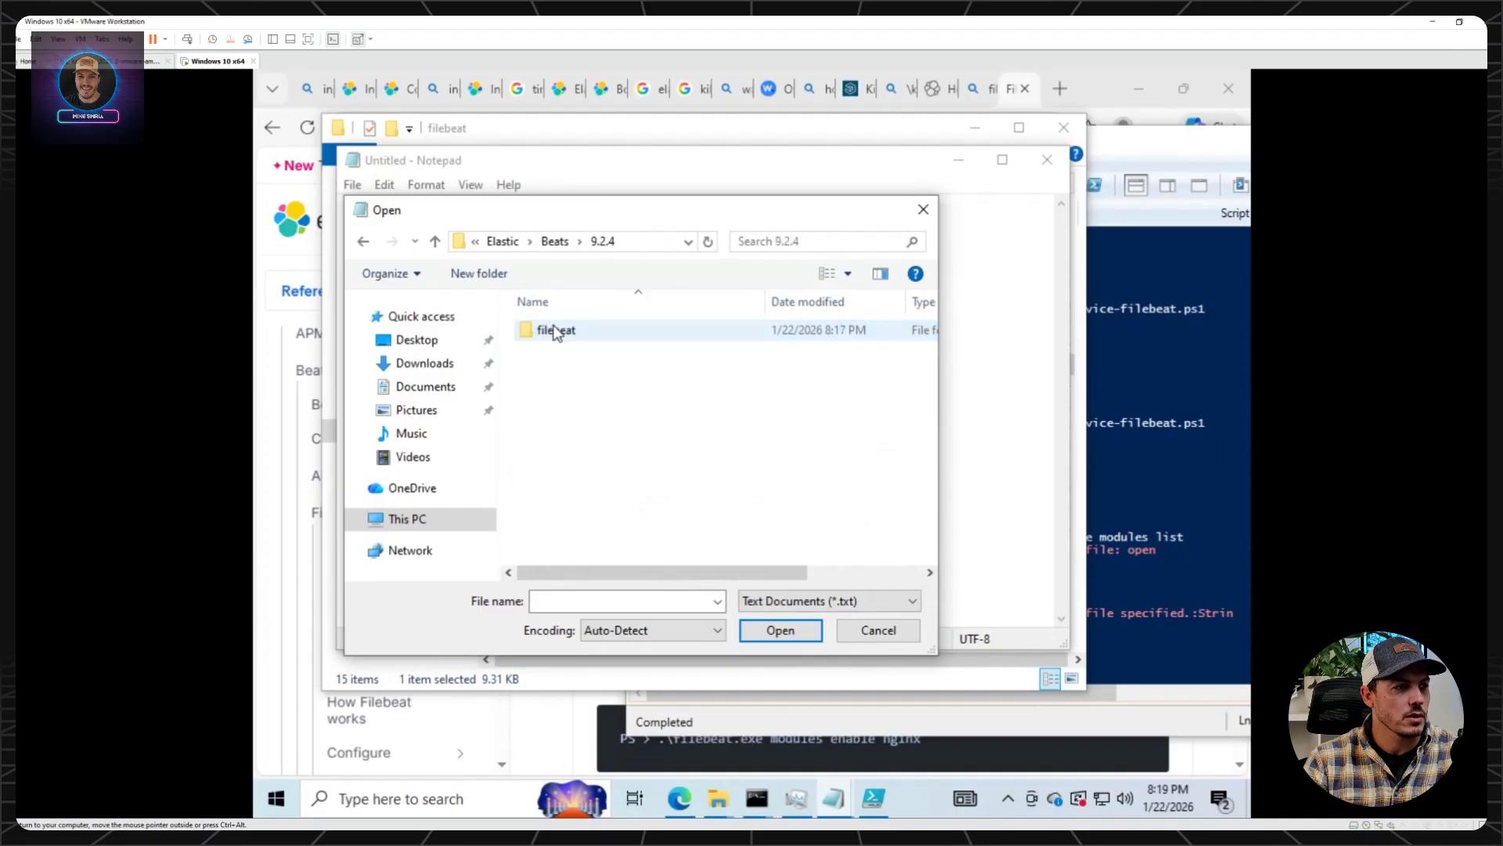
double_click(555, 332)
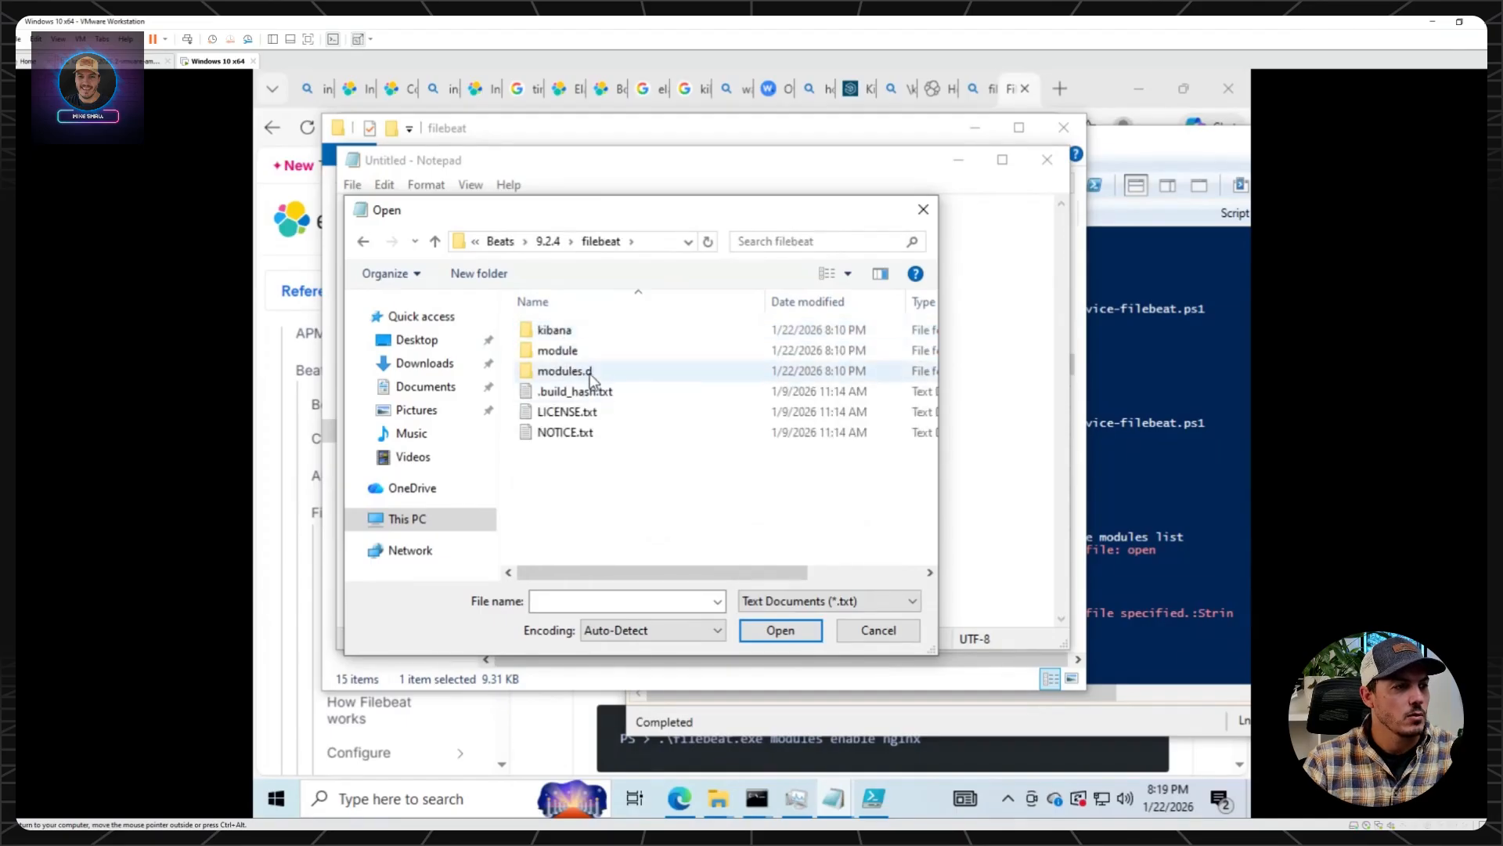
Show all file types in the Open dialog and open filebeat.example - Copy.yml.
click(830, 600)
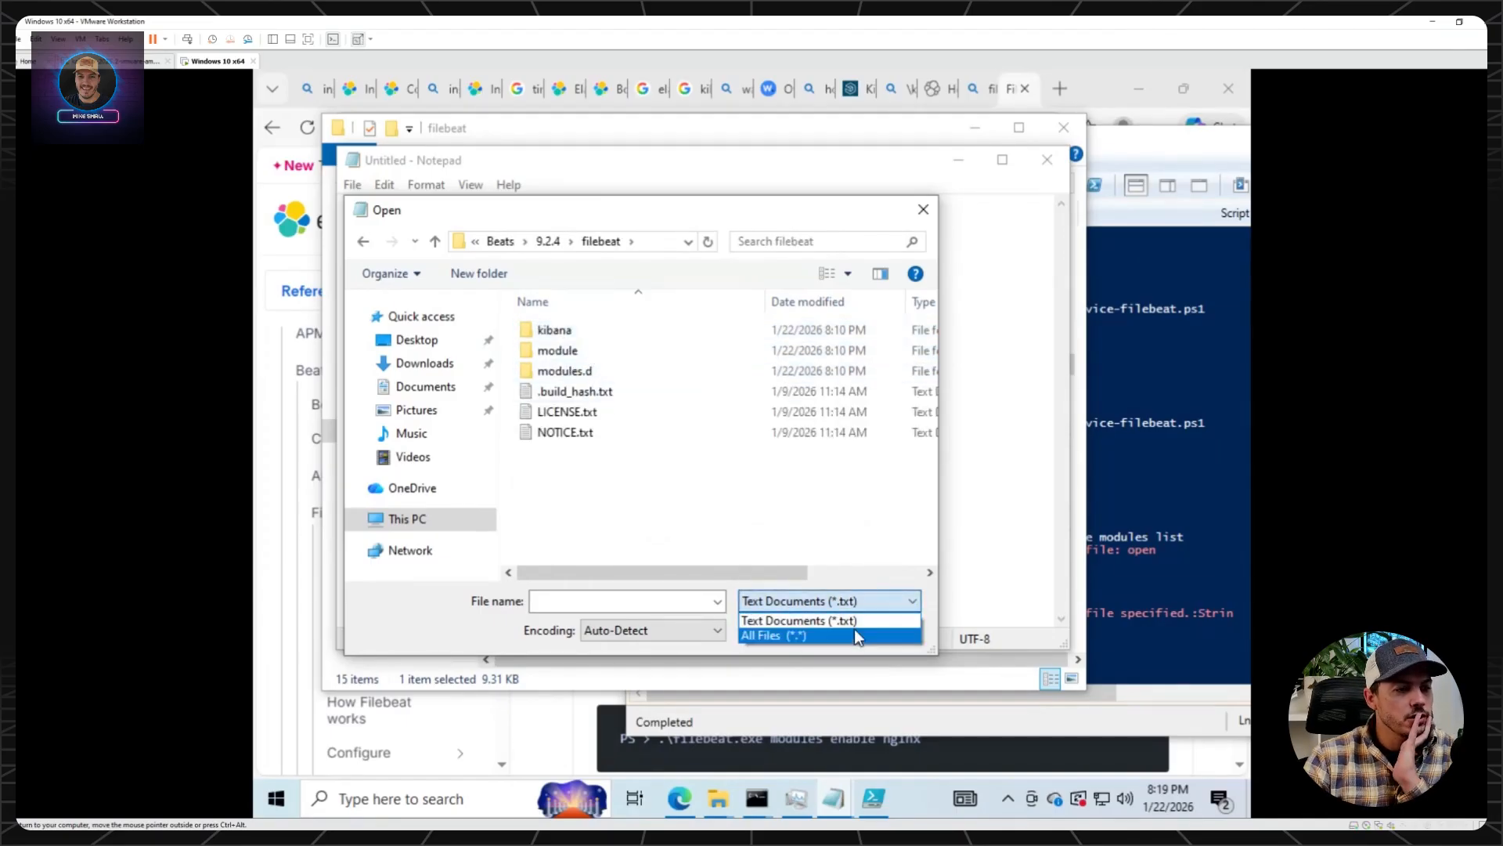
click(853, 631)
click(628, 453)
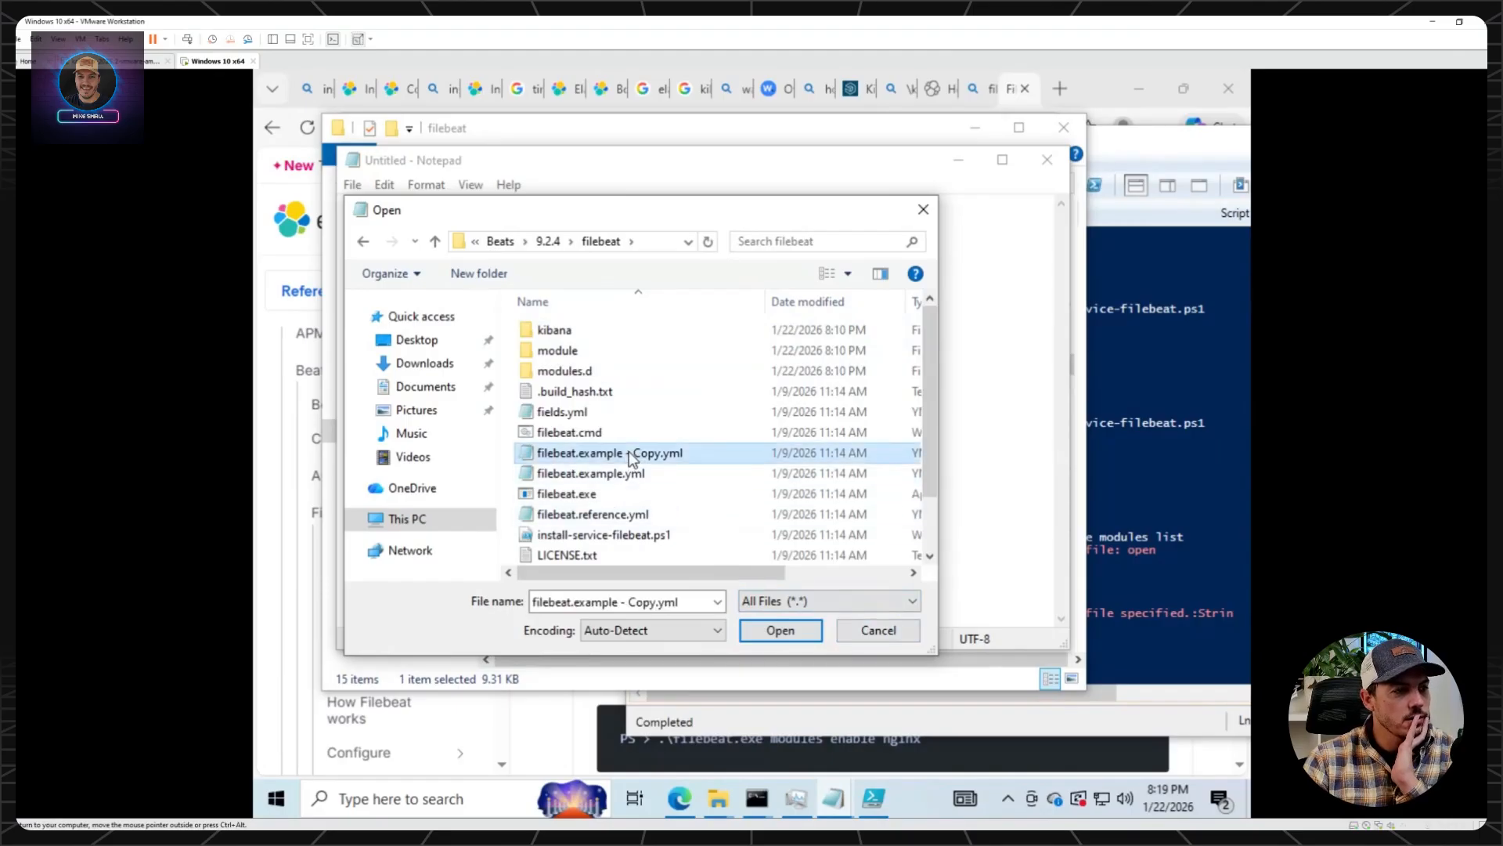
click(780, 631)
Save the opened example configuration as filebeat.yml in the filebeat folder and look through its contents.
click(352, 184)
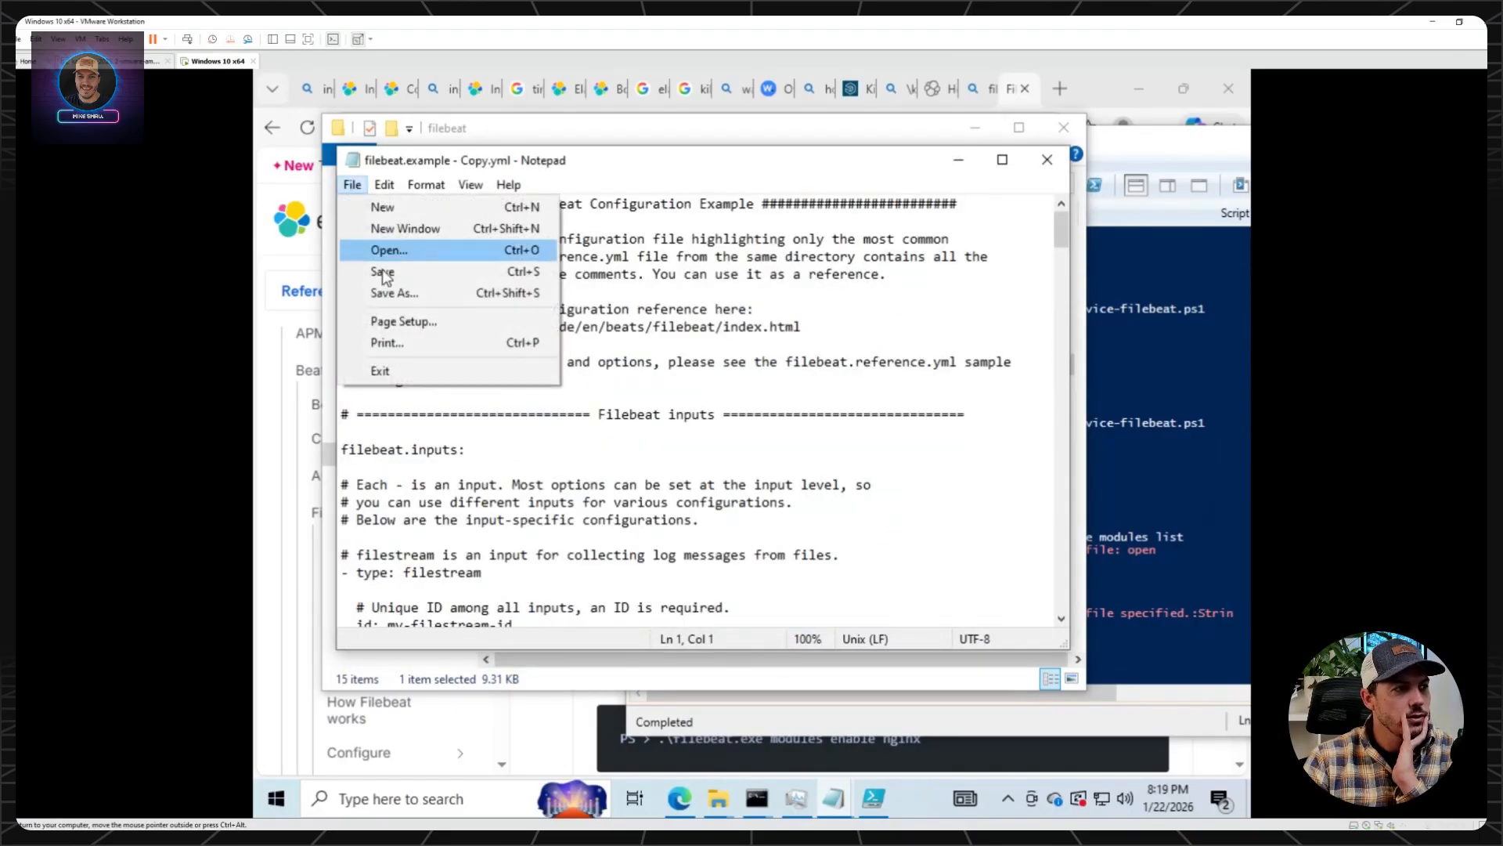
click(386, 293)
text(filebeat.yml)
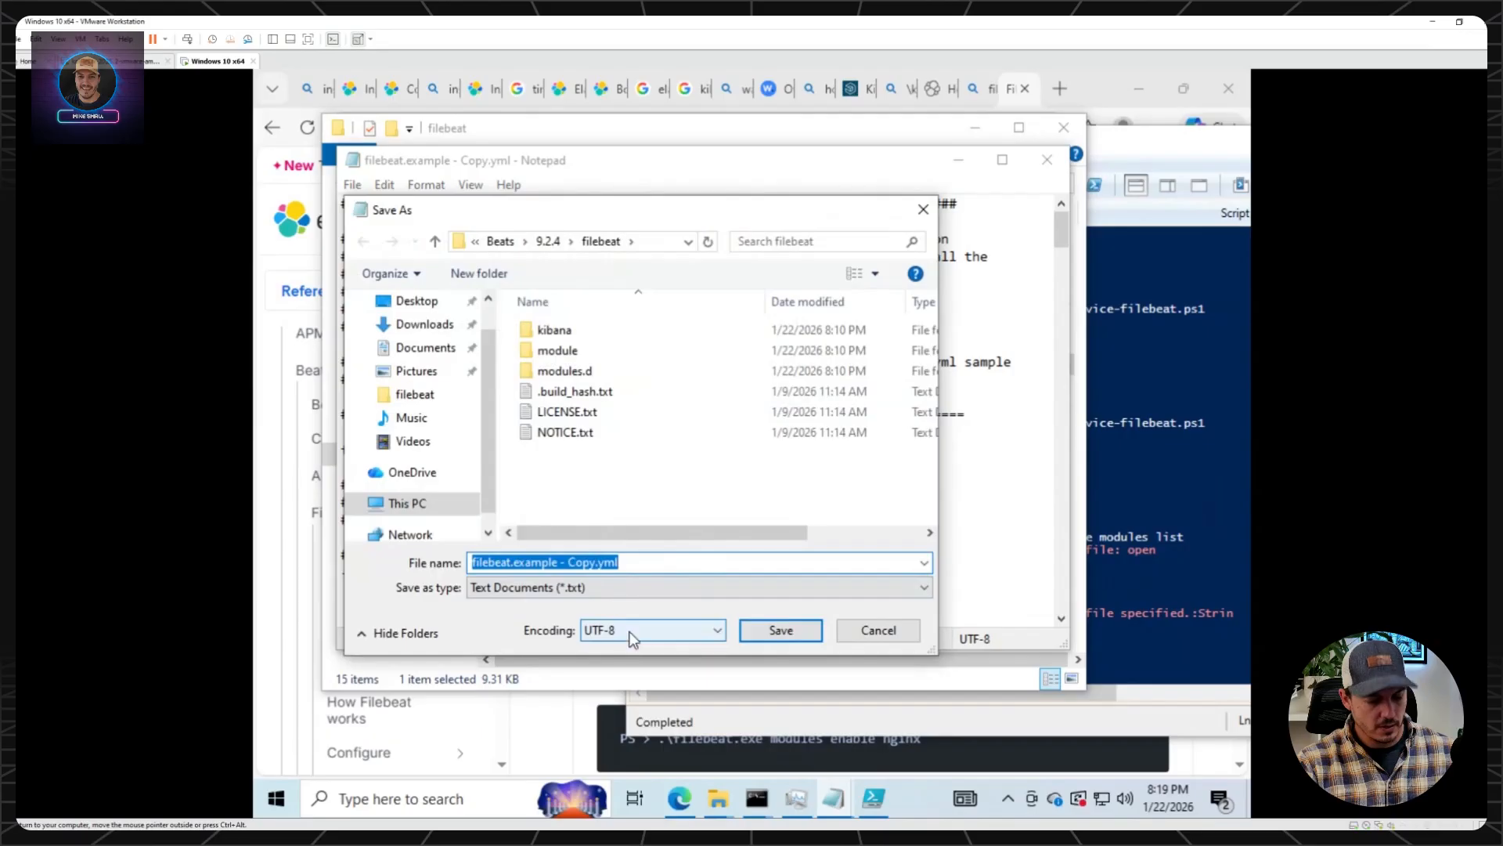
click(779, 629)
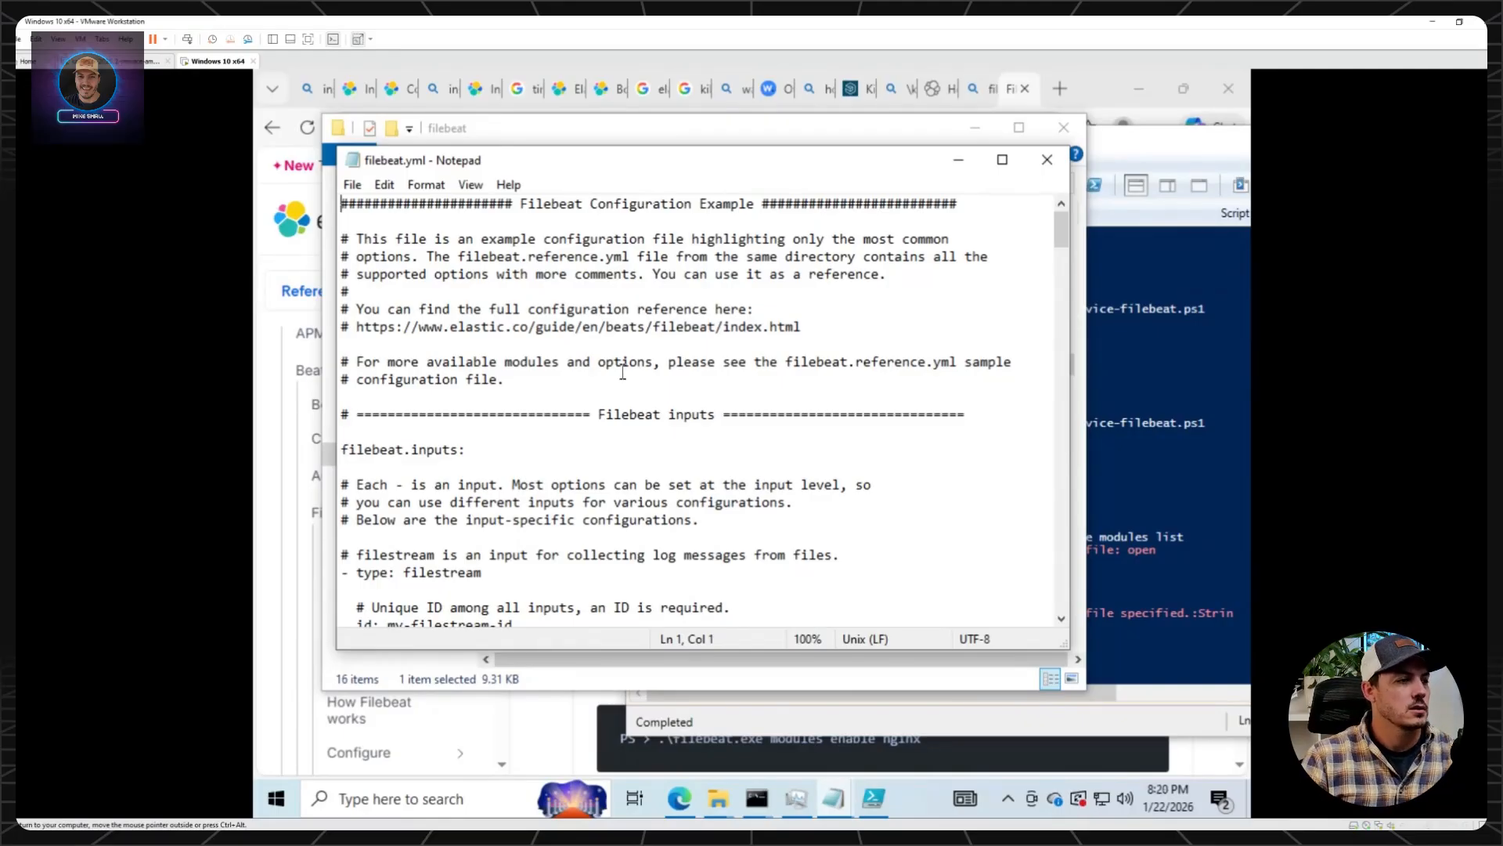
scroll(623, 372, down, 20)
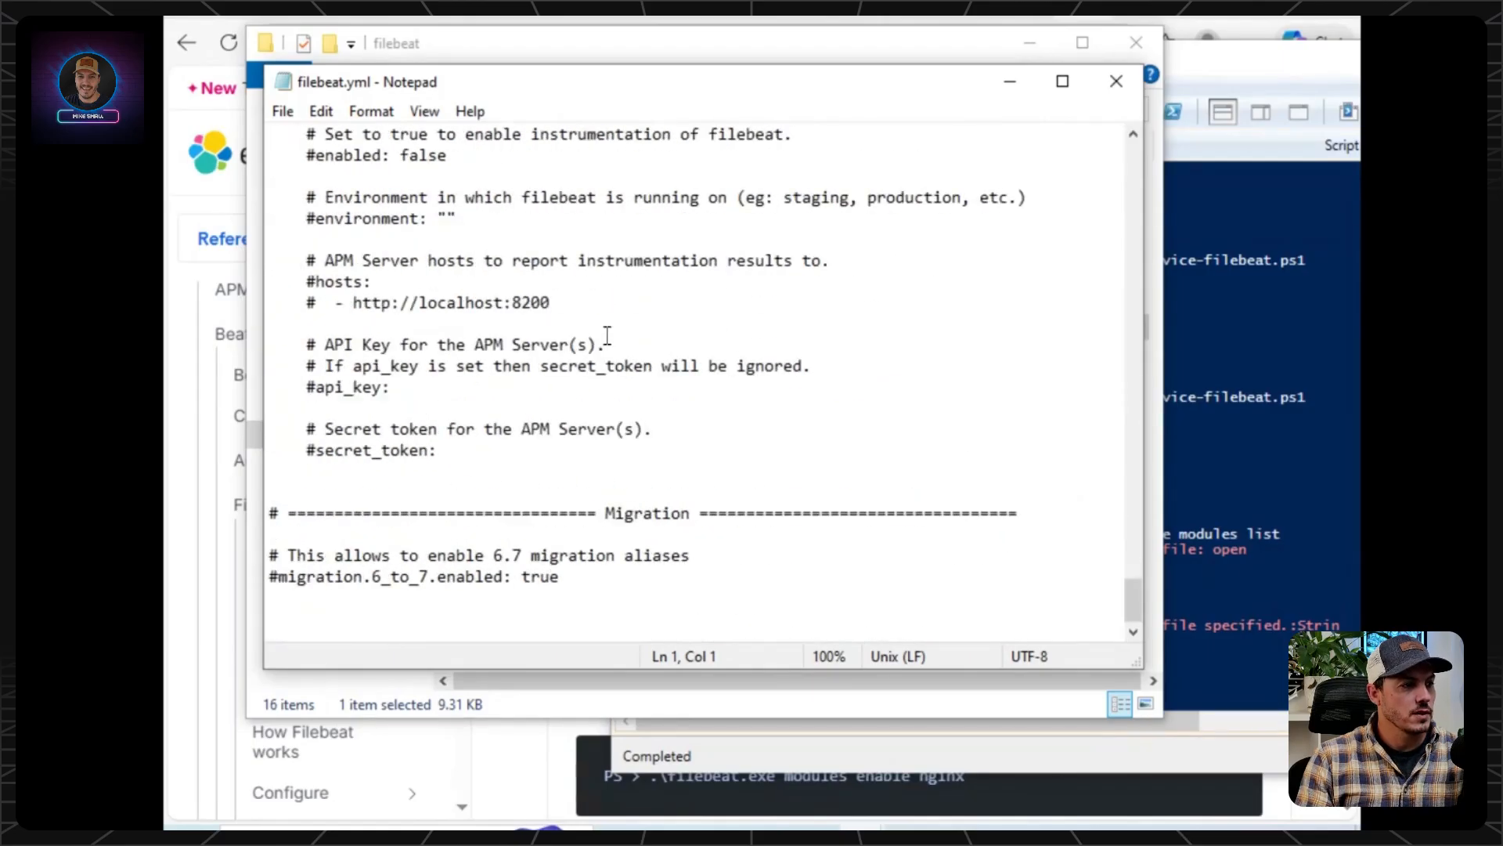
key(ctrl+Home)
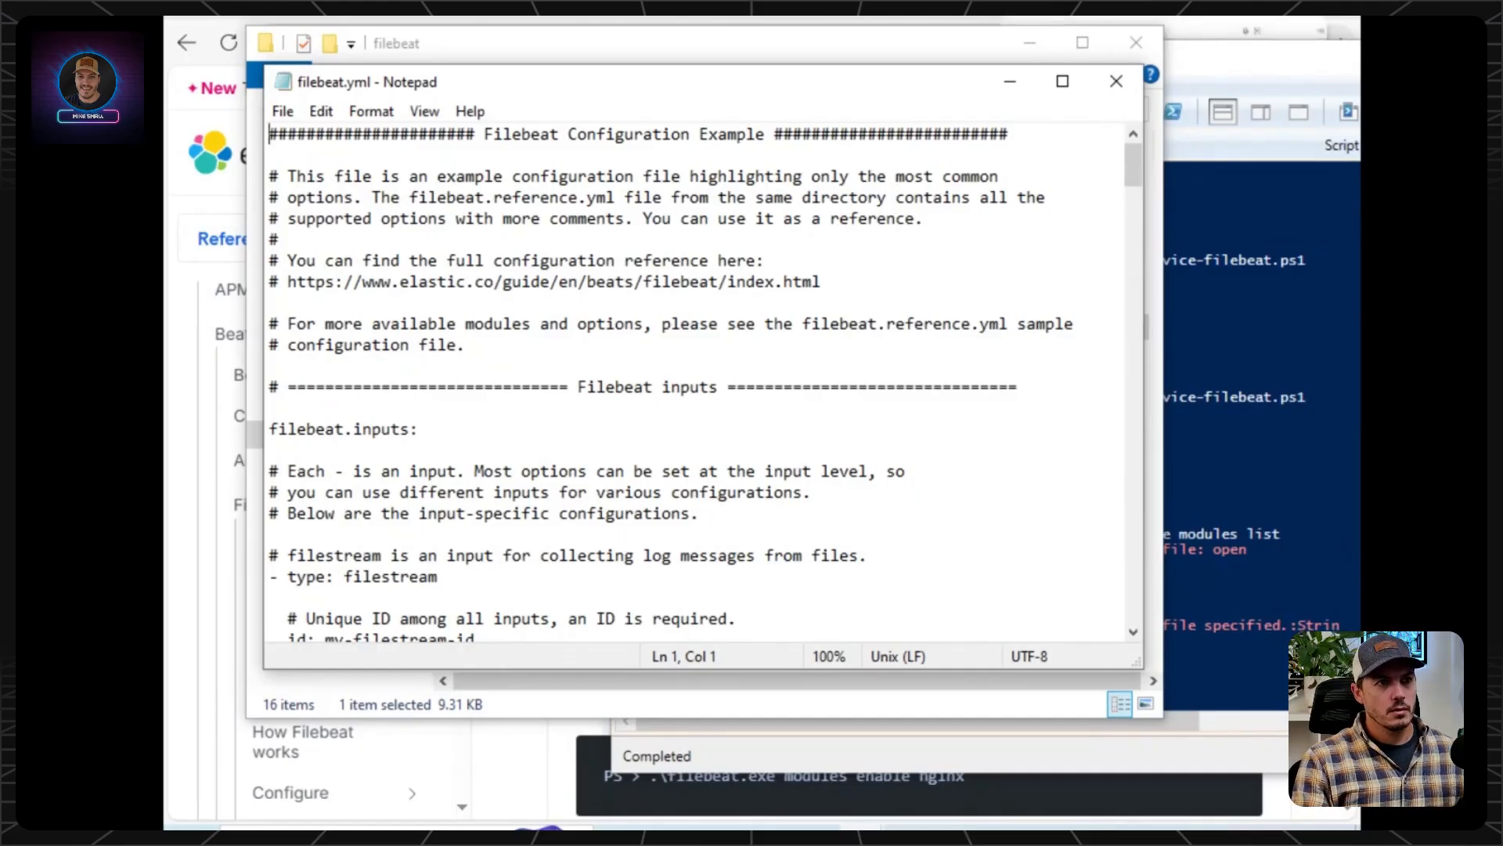
Switch to the Google AI Mode conversation in the browser and submit the follow-up "I want to send my windows logs".
click(1084, 8)
text(I)
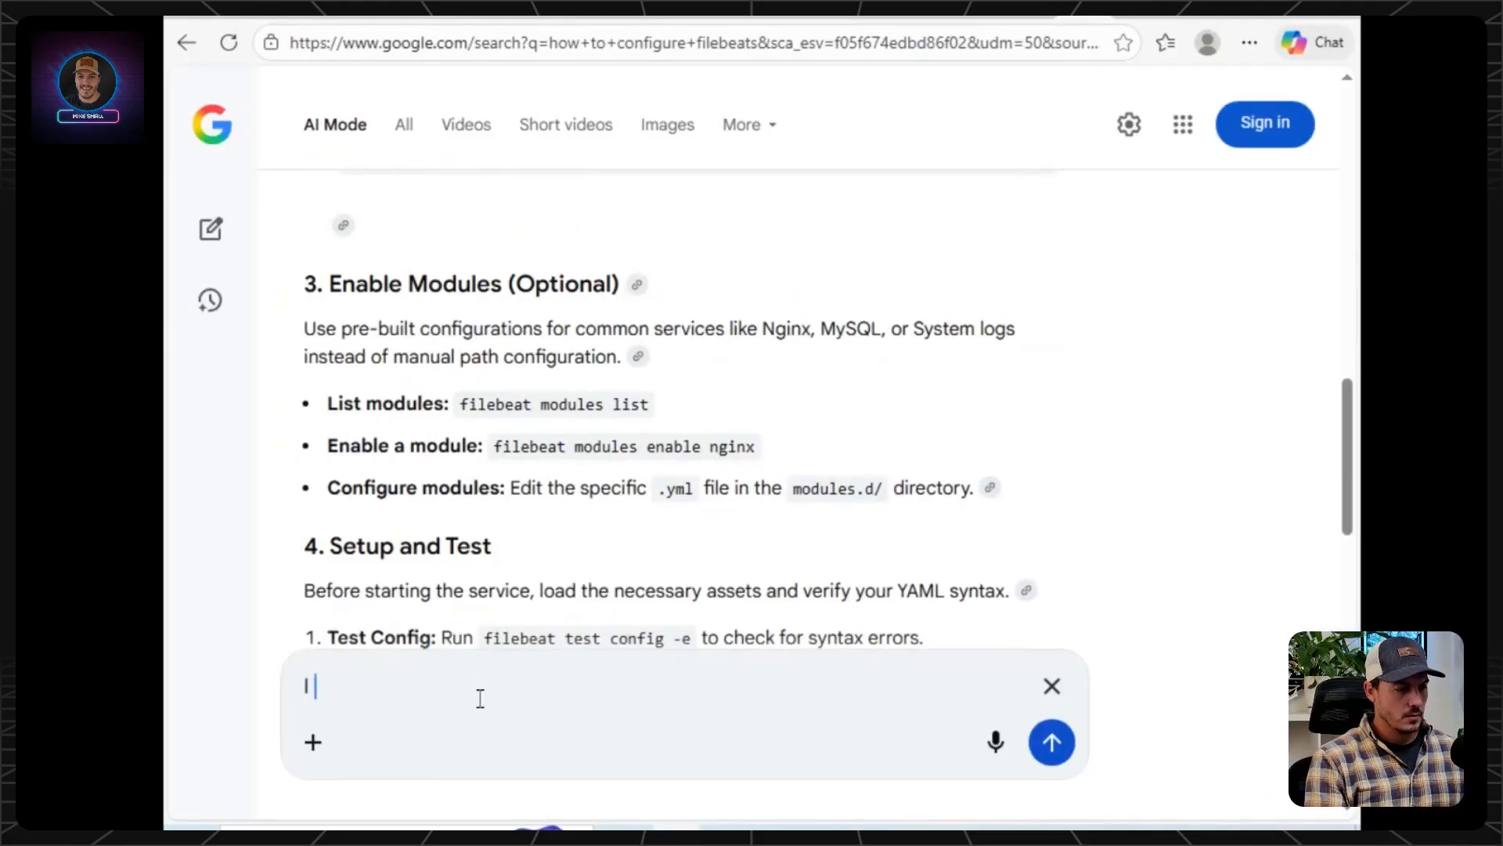
text( want to send )
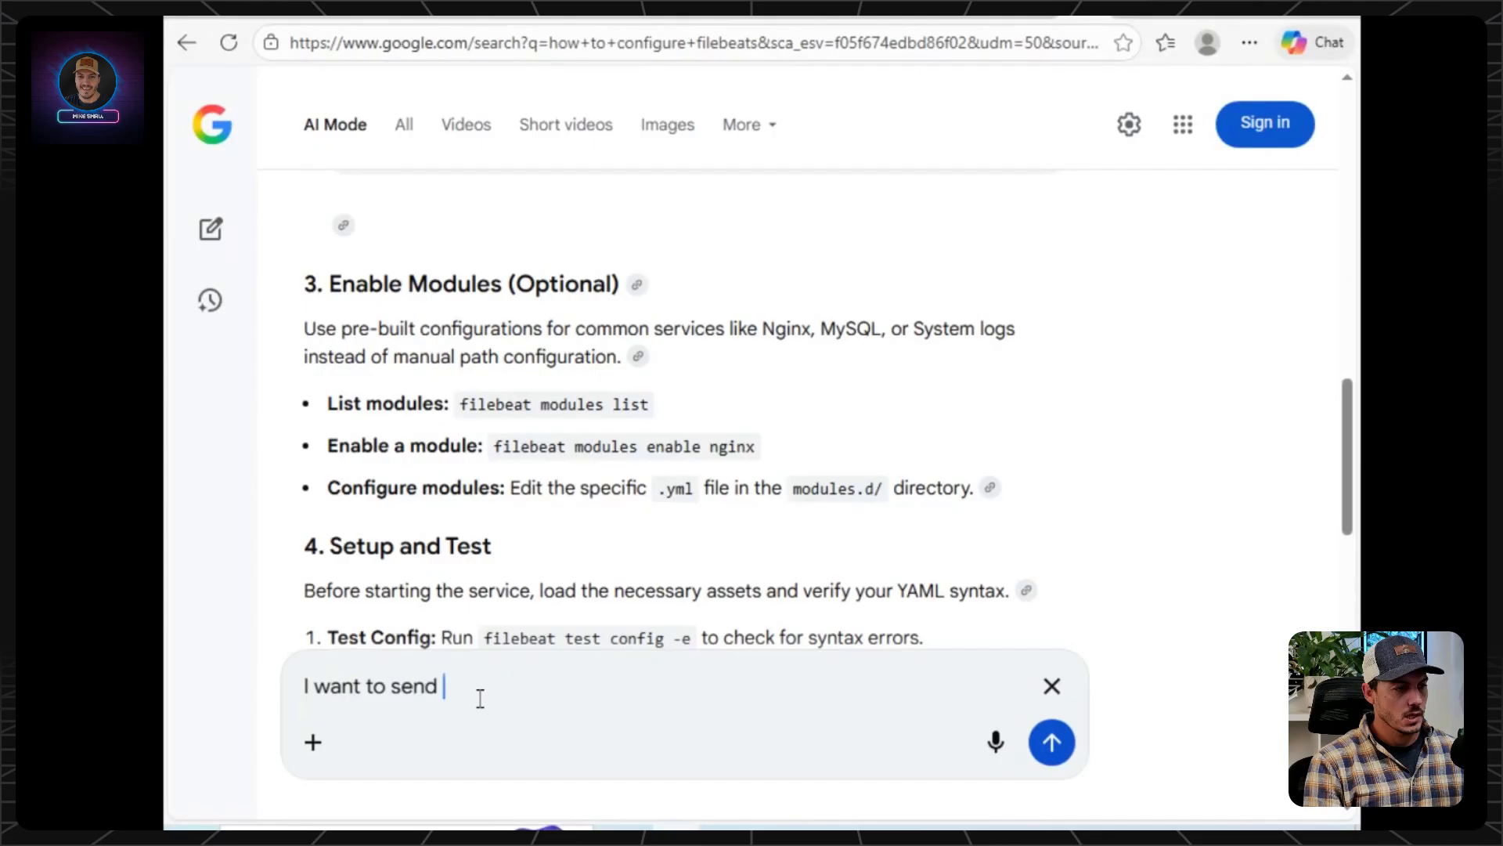
text(my windows logs)
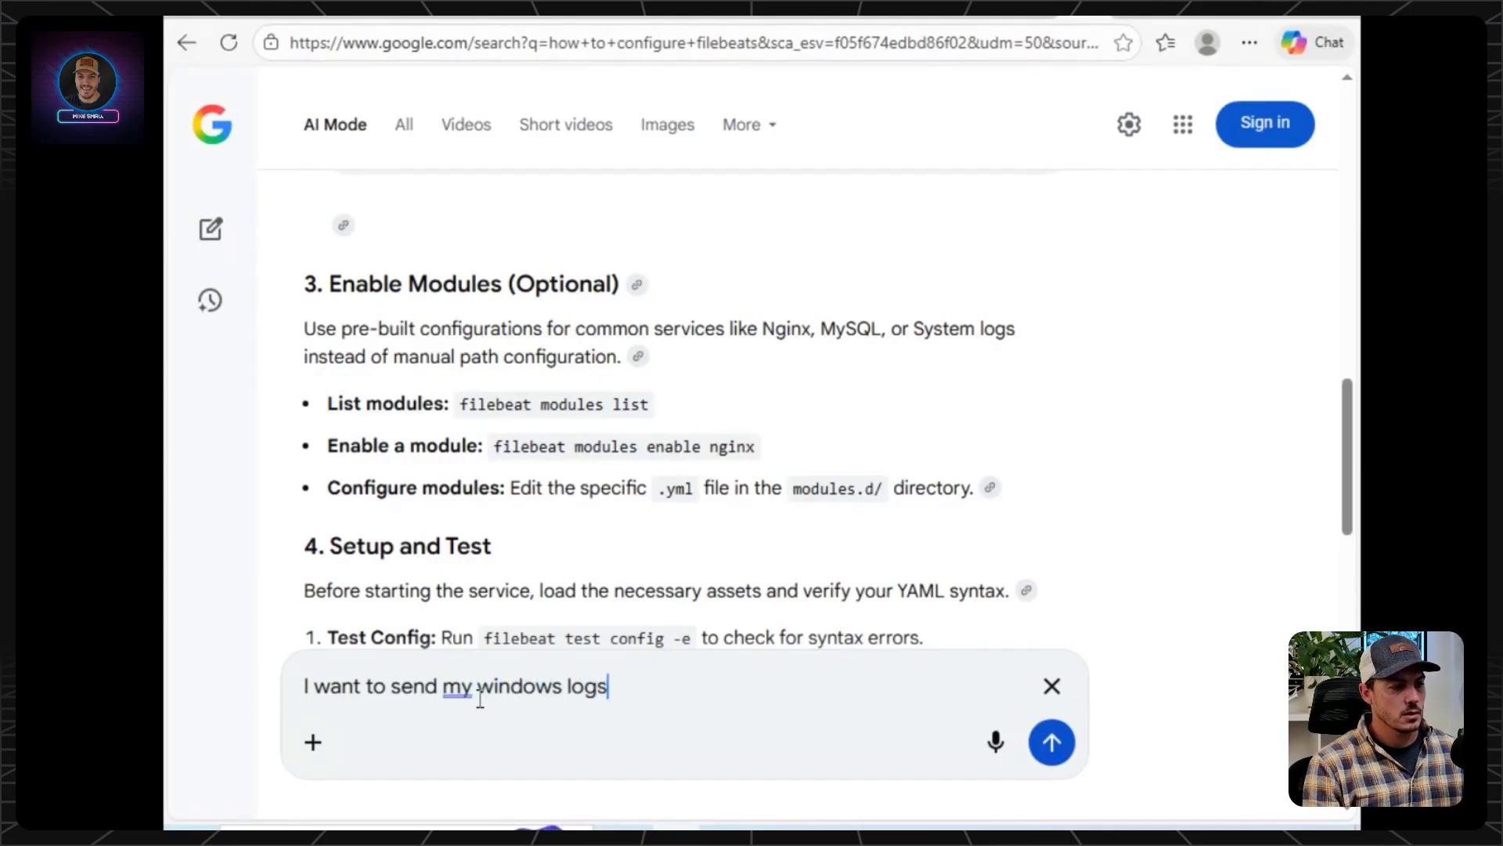
key(Return)
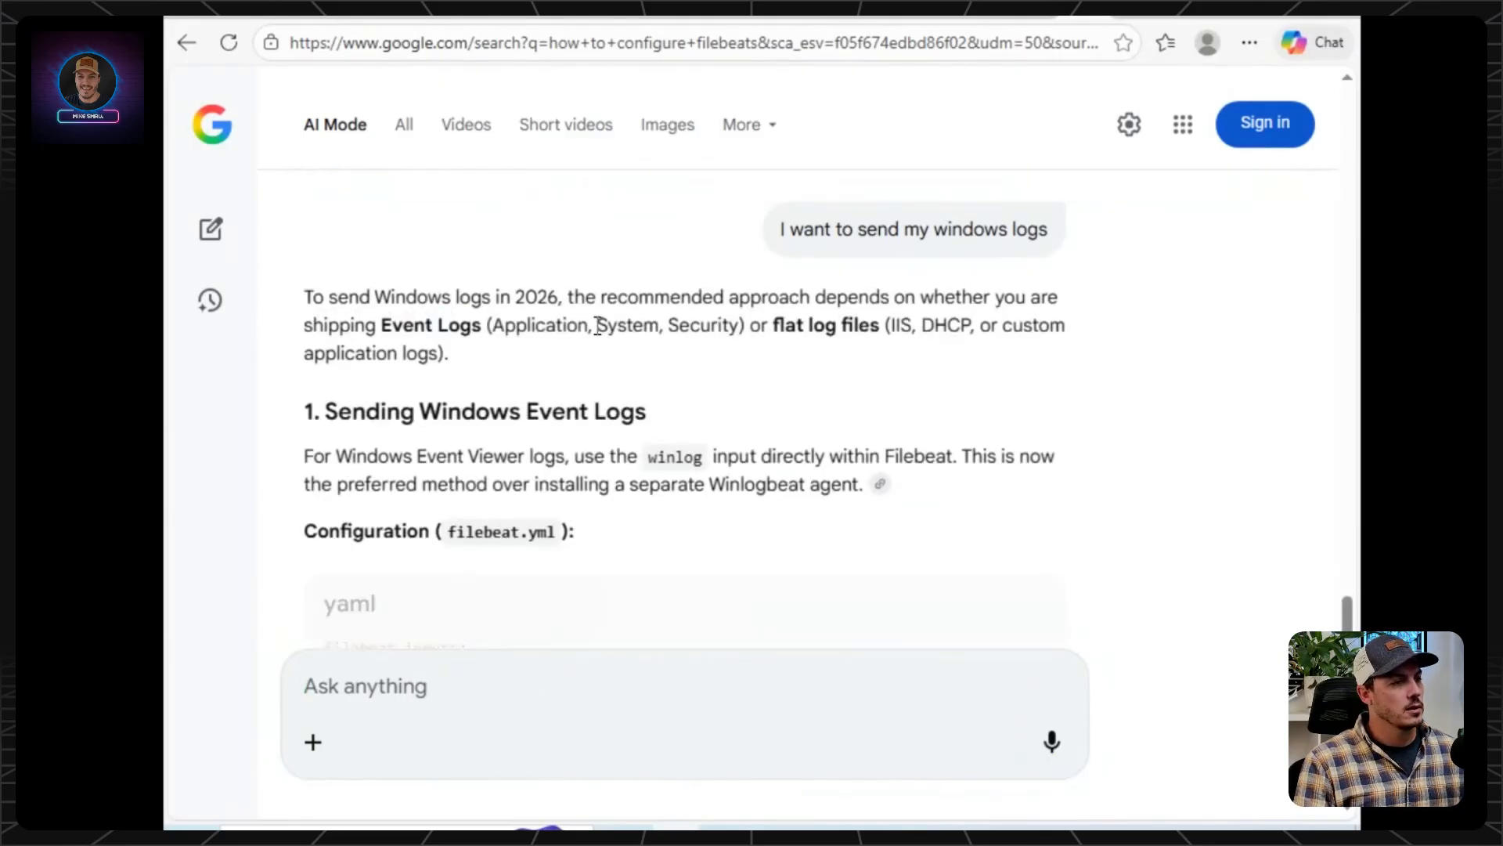
Copy the whole YAML block with the winlog inputs for the Application, Security and System logs from the AI answer.
scroll(592, 324, down, 4)
scroll(588, 322, down, 4)
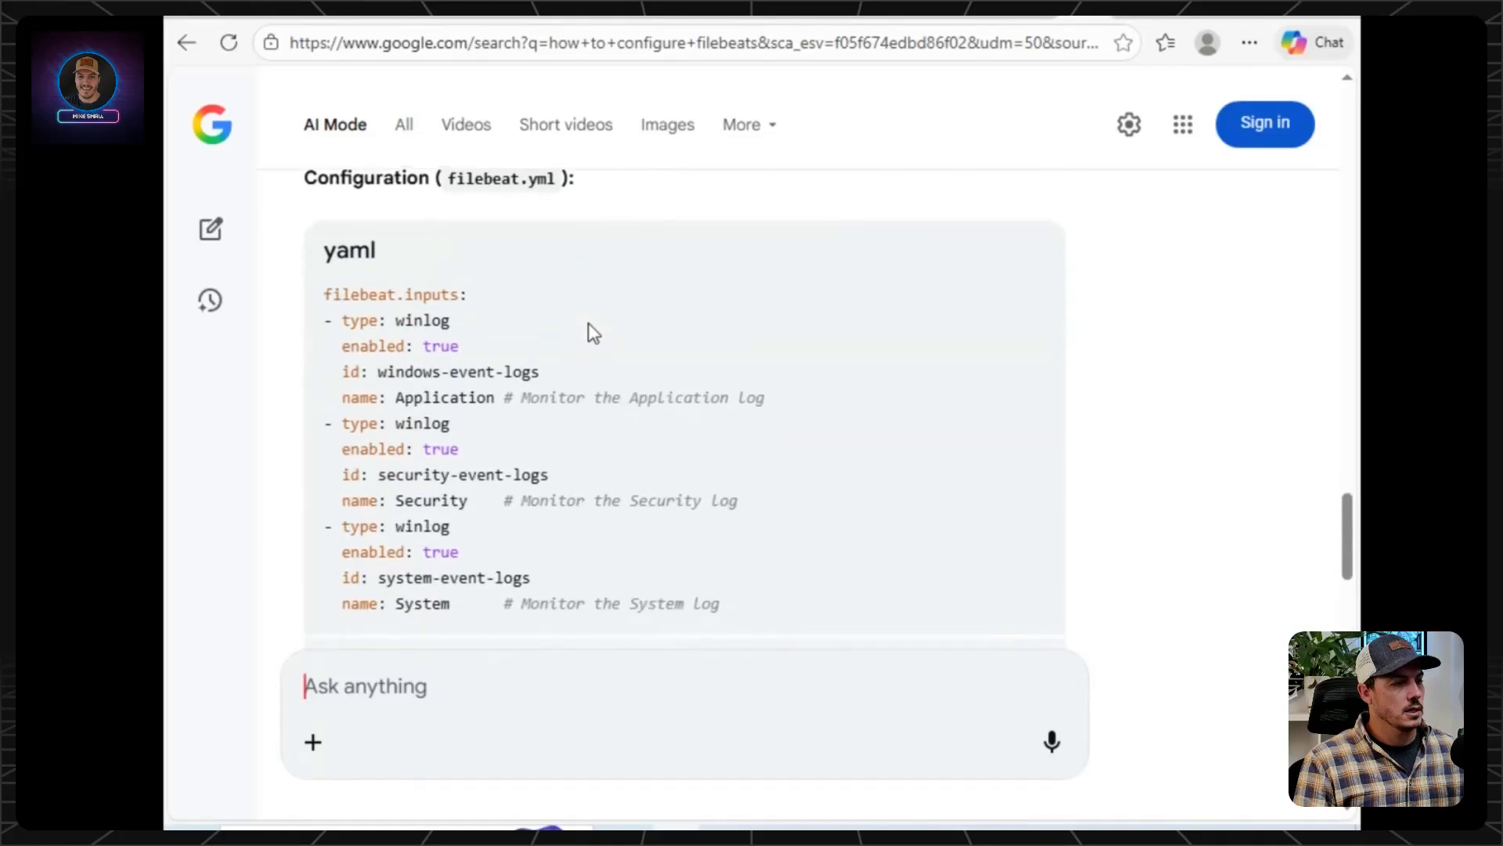
scroll(589, 322, up, 2)
scroll(589, 323, down, 1)
scroll(611, 384, down, 1)
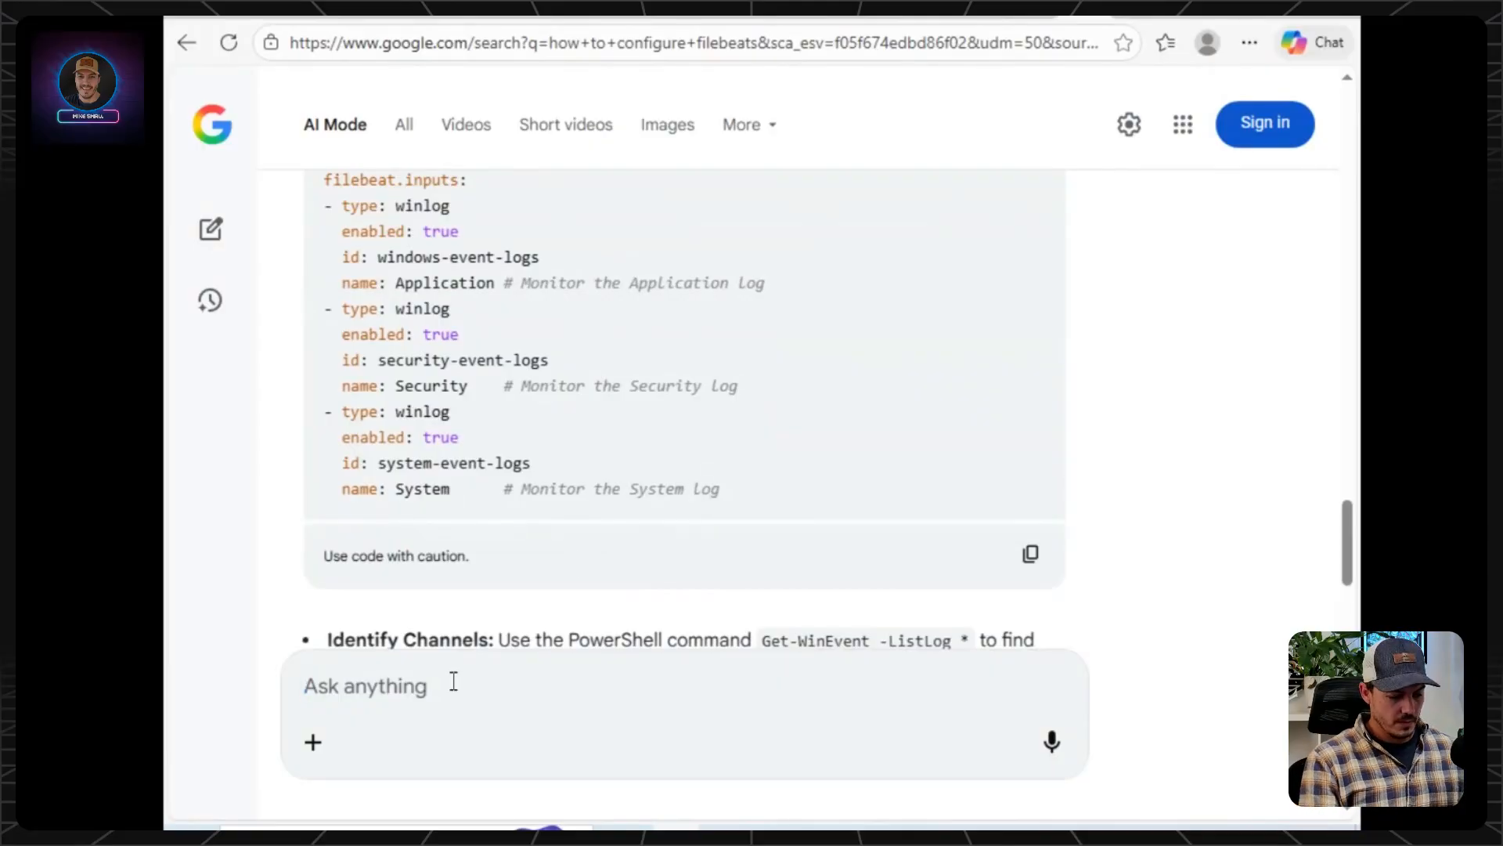
drag(820, 491, 407, 332)
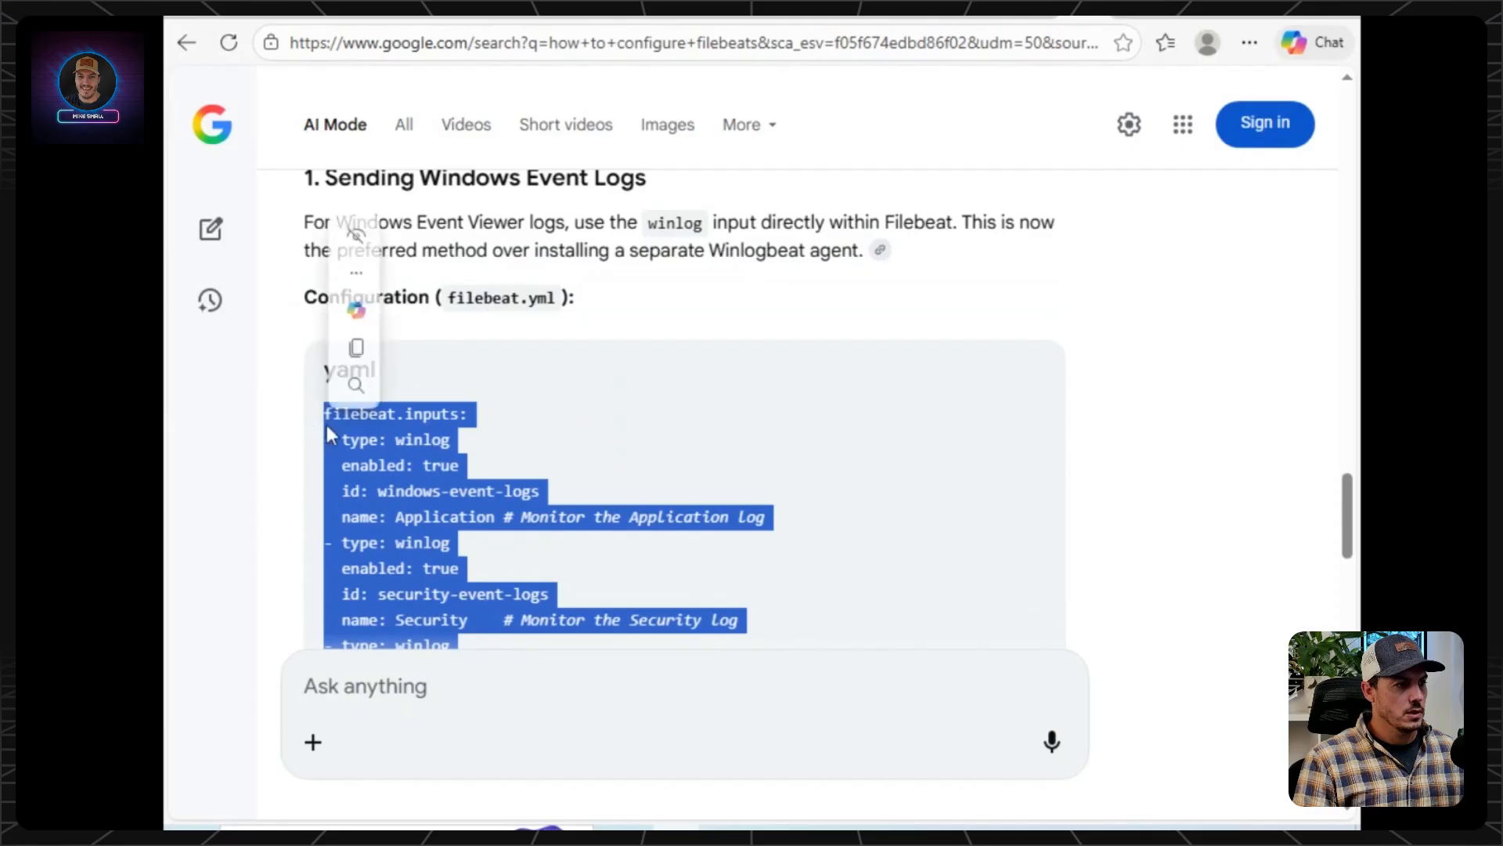
right_click(336, 412)
click(407, 433)
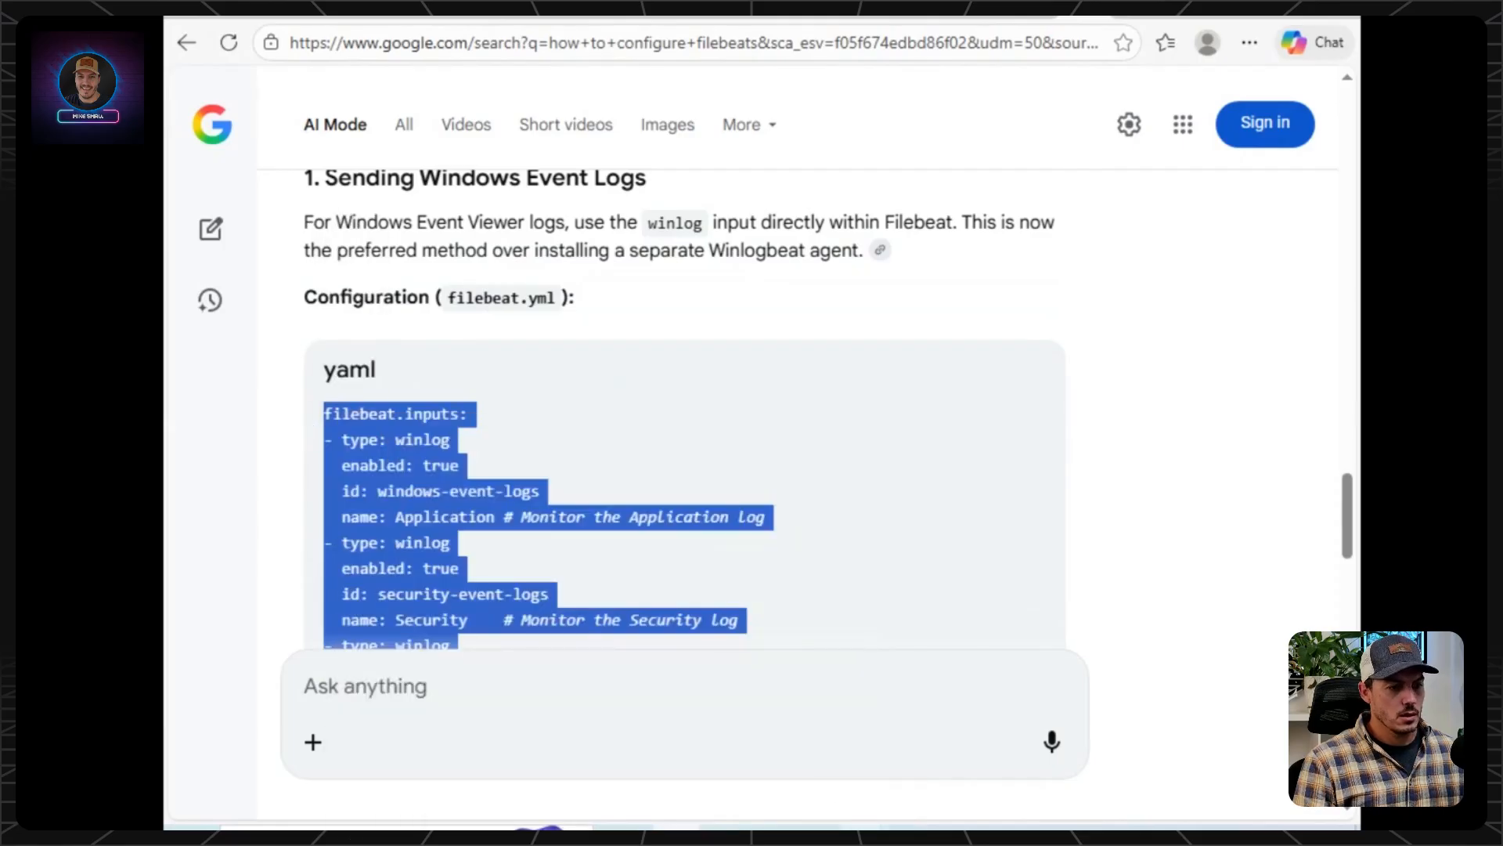
Paste the copied winlog inputs into filebeat.yml in Notepad, on the empty line above the filestream input comment.
mouse_move(910, 827)
click(1181, 732)
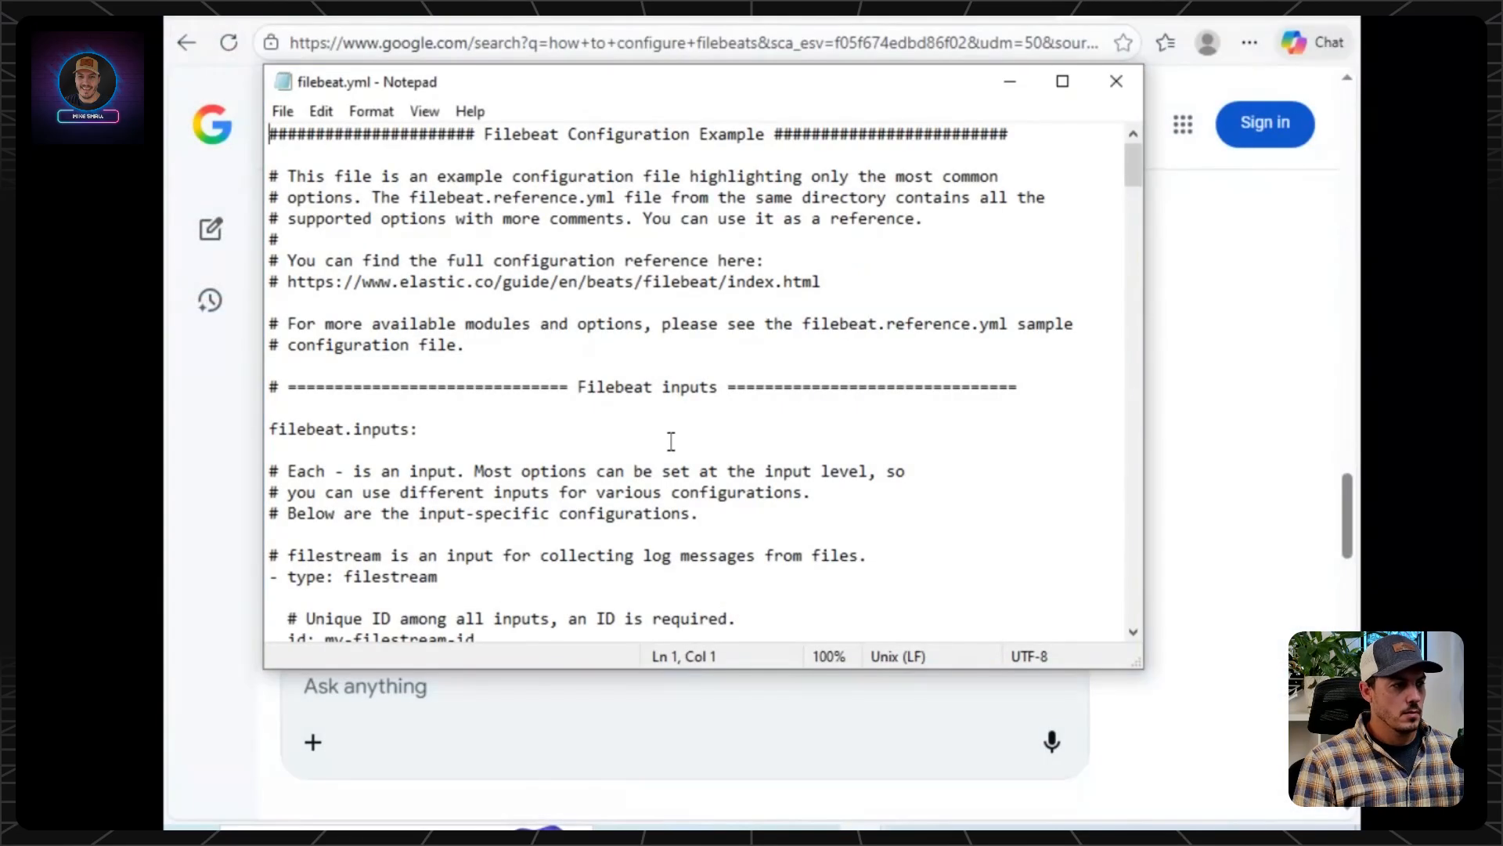
scroll(472, 436, down, 2)
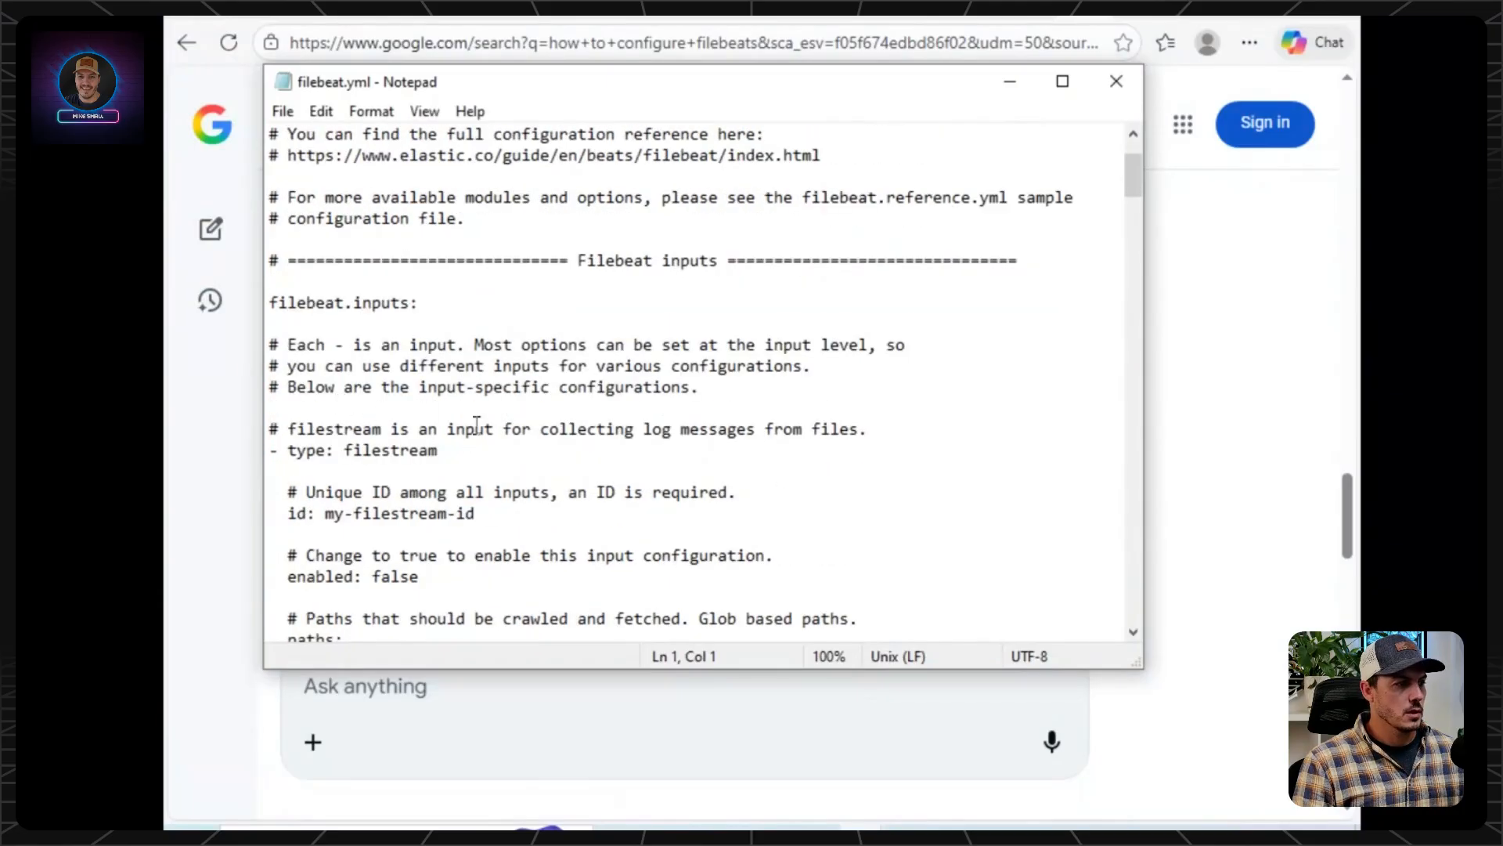
scroll(798, 427, down, 3)
scroll(796, 423, up, 3)
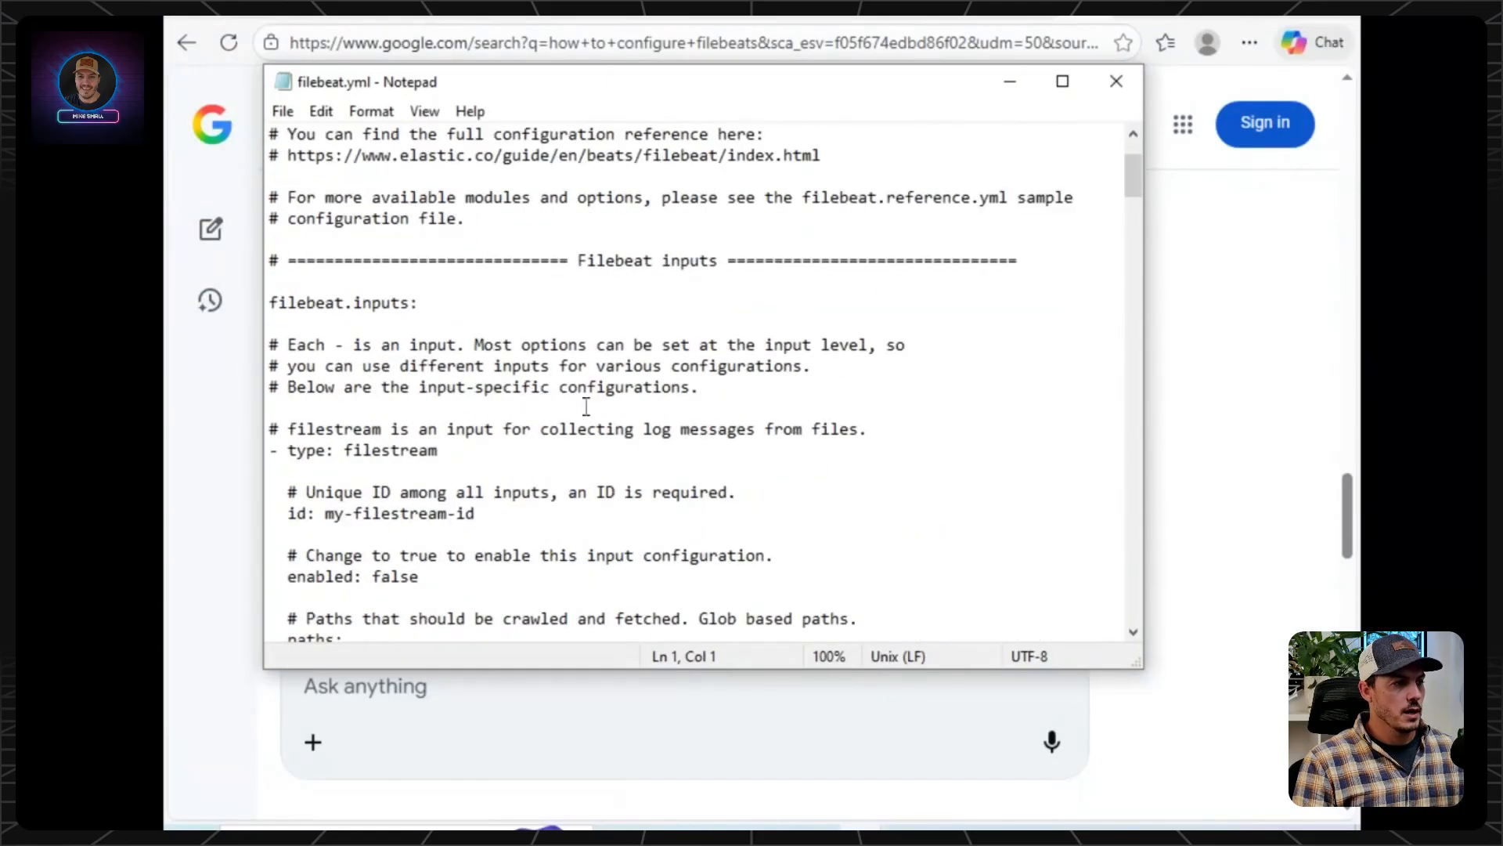
click(494, 406)
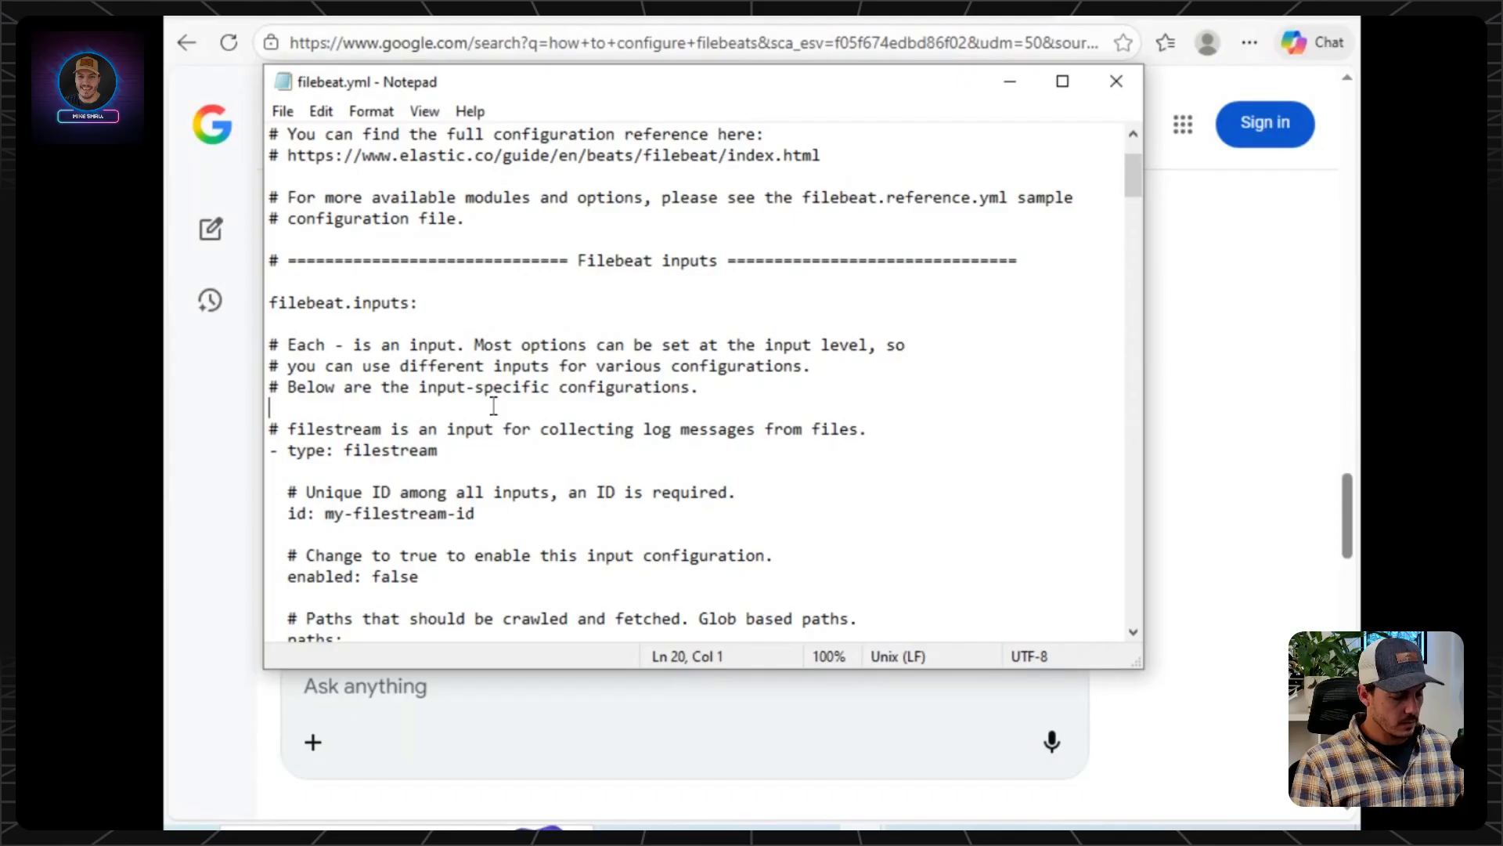
text(filebeat.inputs: - type: winlog   enabled: true   id: windows-event-logs   name: Application # Monitor the Application log - type: winlog   enabled: true   id: security-event-logs   name: Security    # Monitor the Security log - type: winlog   enabled: true   id: system-event-logs   name: System      # Monitor the System log)
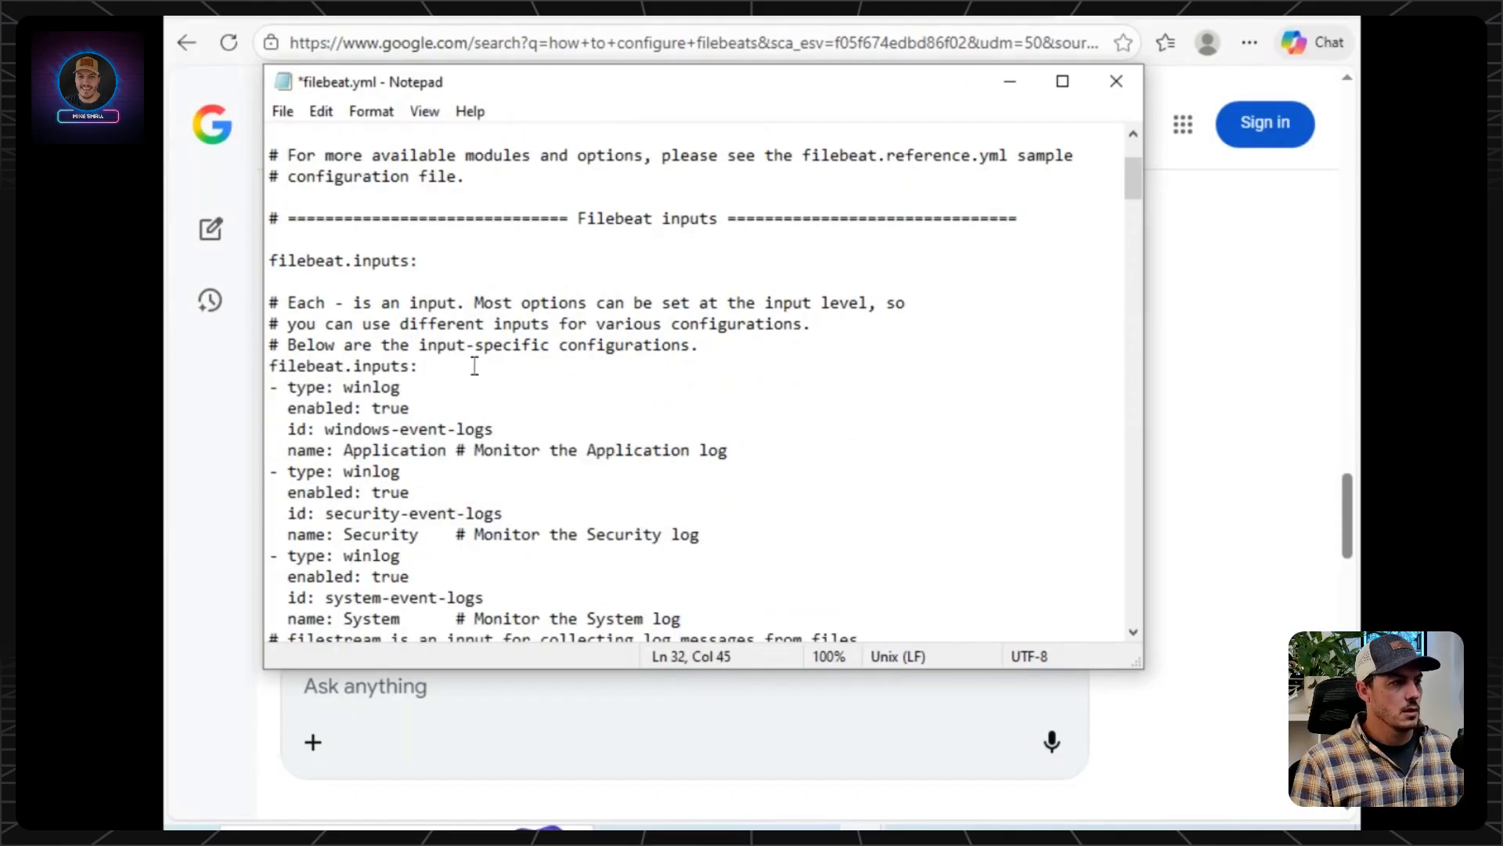
Return to the Google AI Mode conversation and copy the config test command "filebeat test config -e" from the Setup and Test section.
click(220, 453)
click(837, 281)
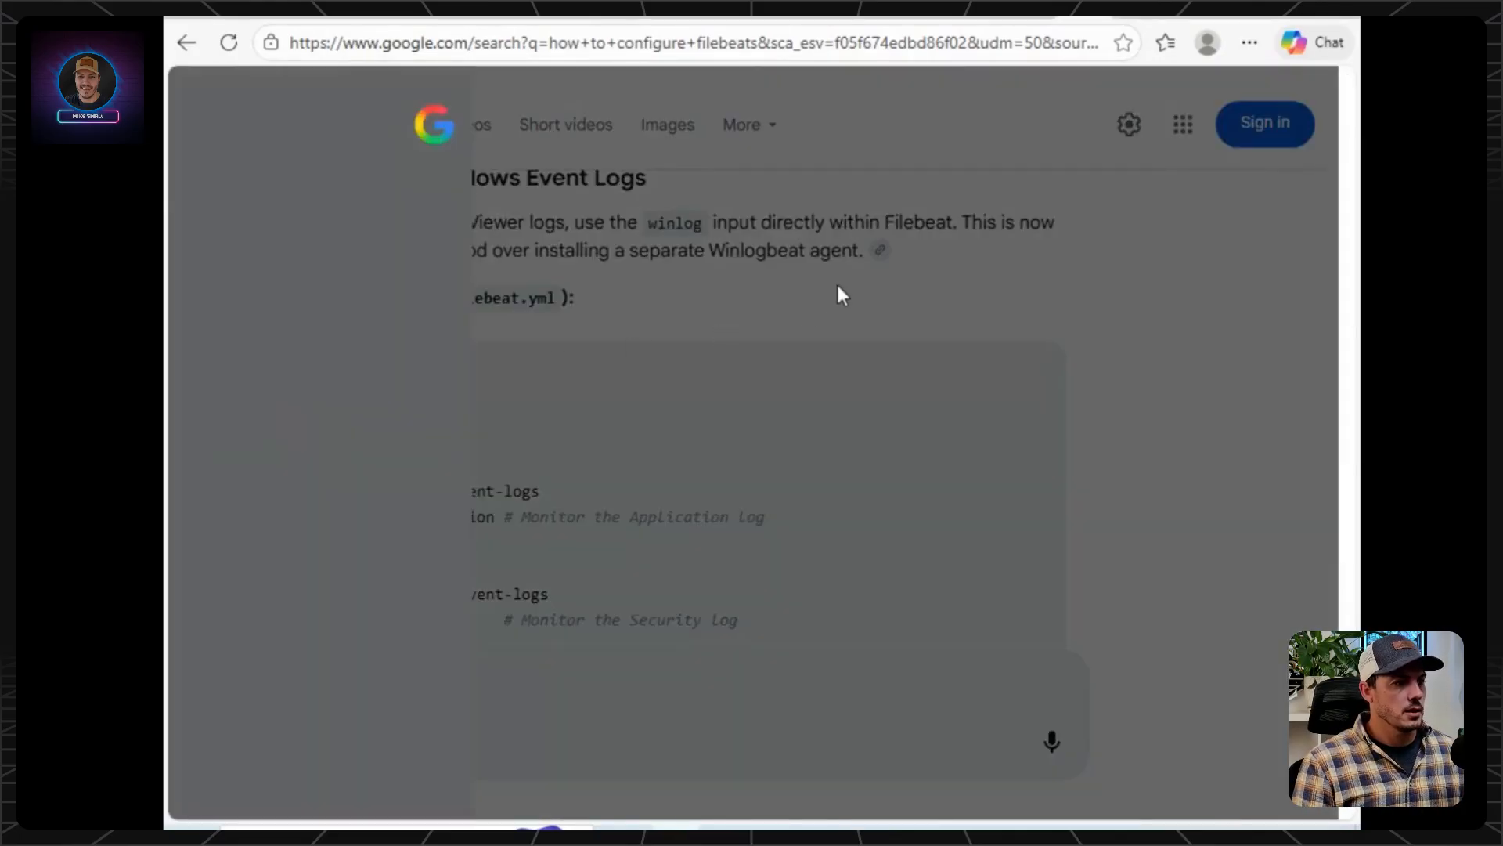
scroll(839, 302, up, 10)
scroll(841, 303, up, 5)
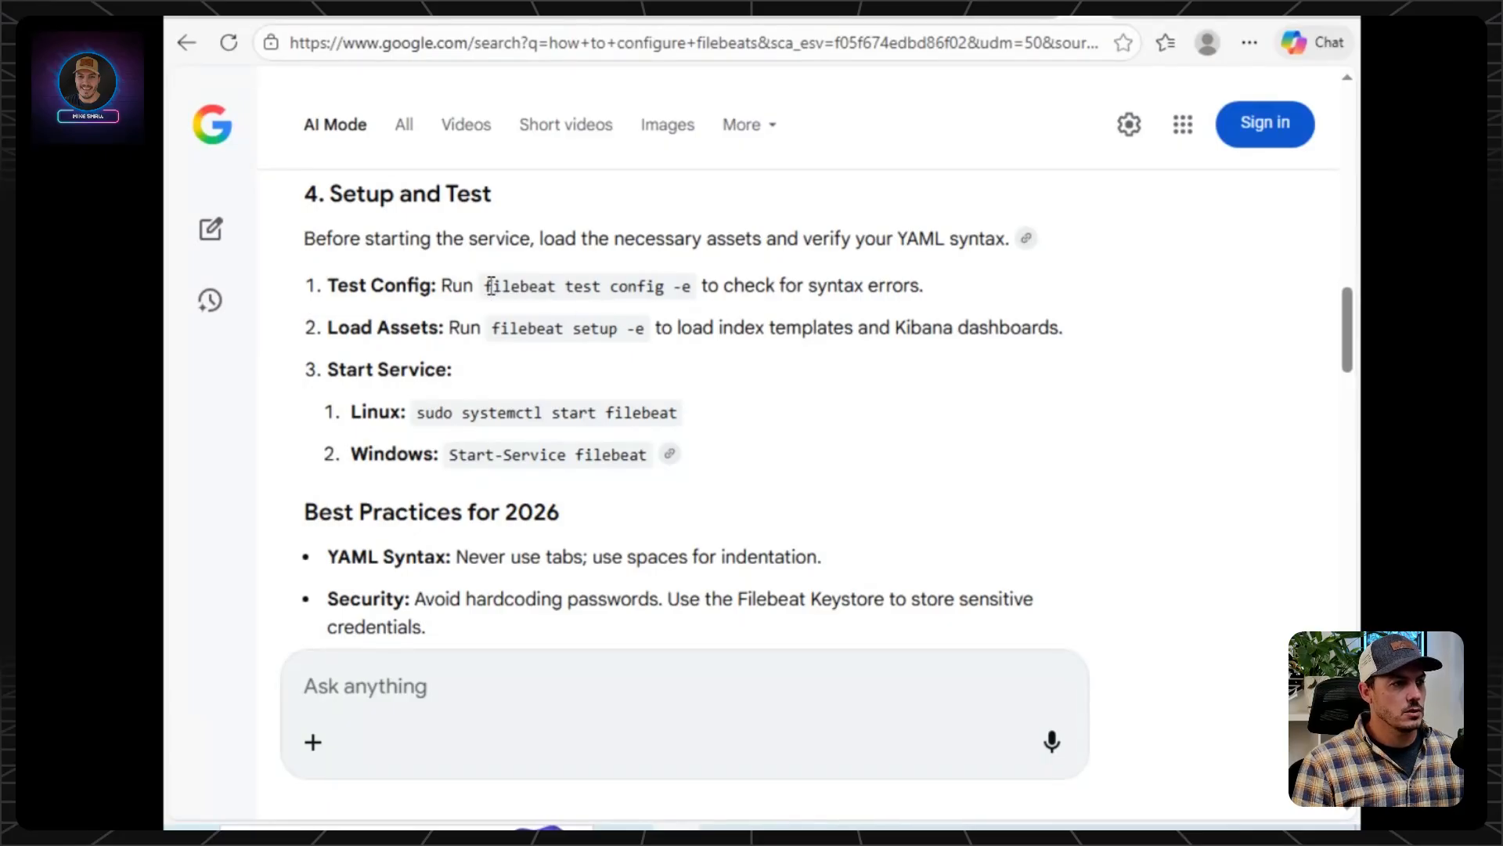
drag(490, 285, 689, 288)
right_click(683, 287)
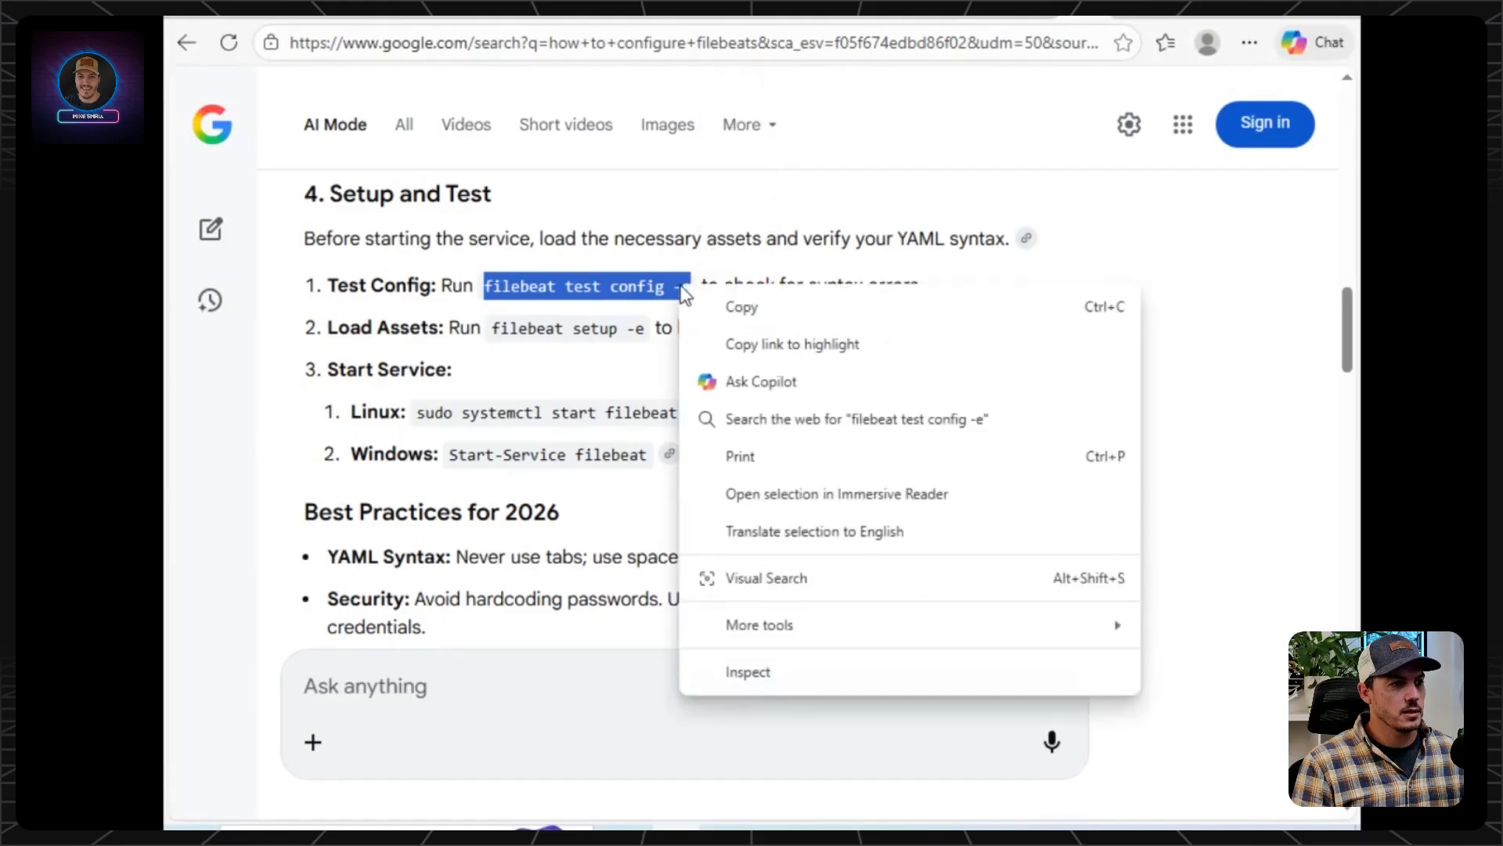
click(741, 307)
Switch to the Command Prompt opened in the filebeat folder, run "filebeat test config -e" there and look through its output.
click(767, 826)
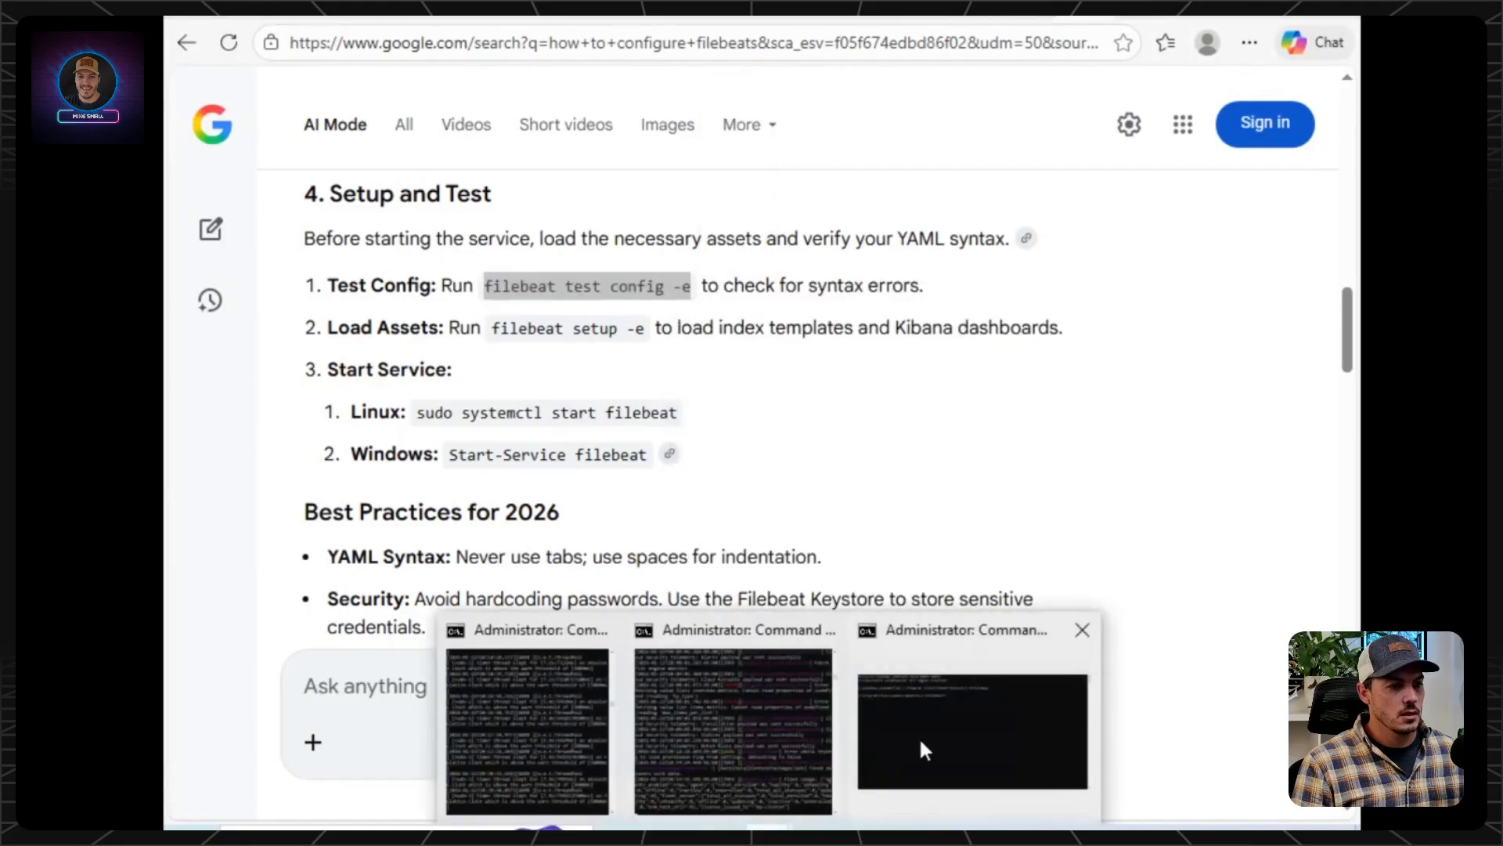
click(918, 750)
key(ctrl+v)
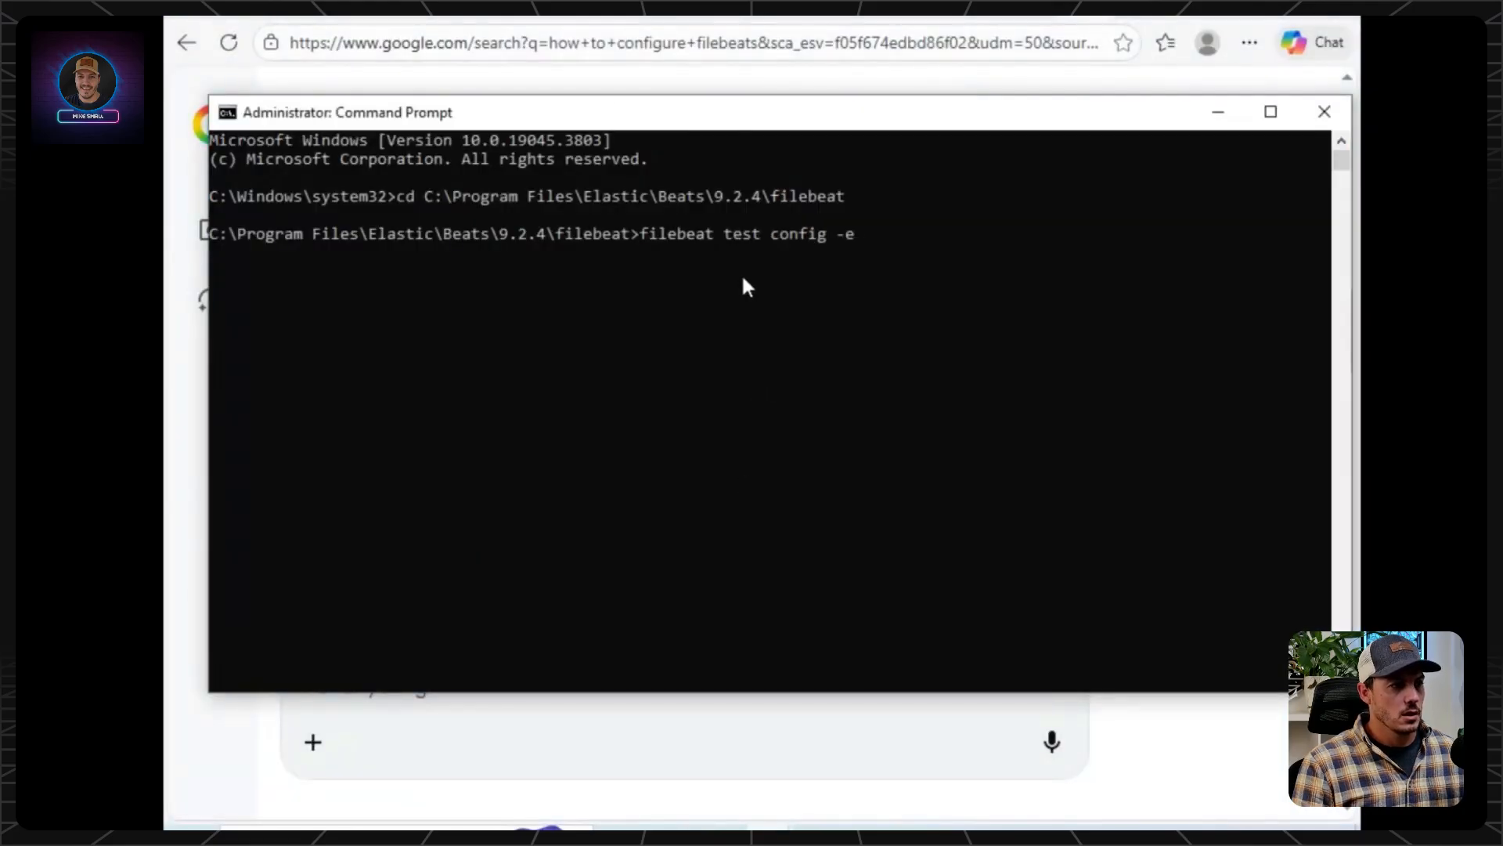
key(Return)
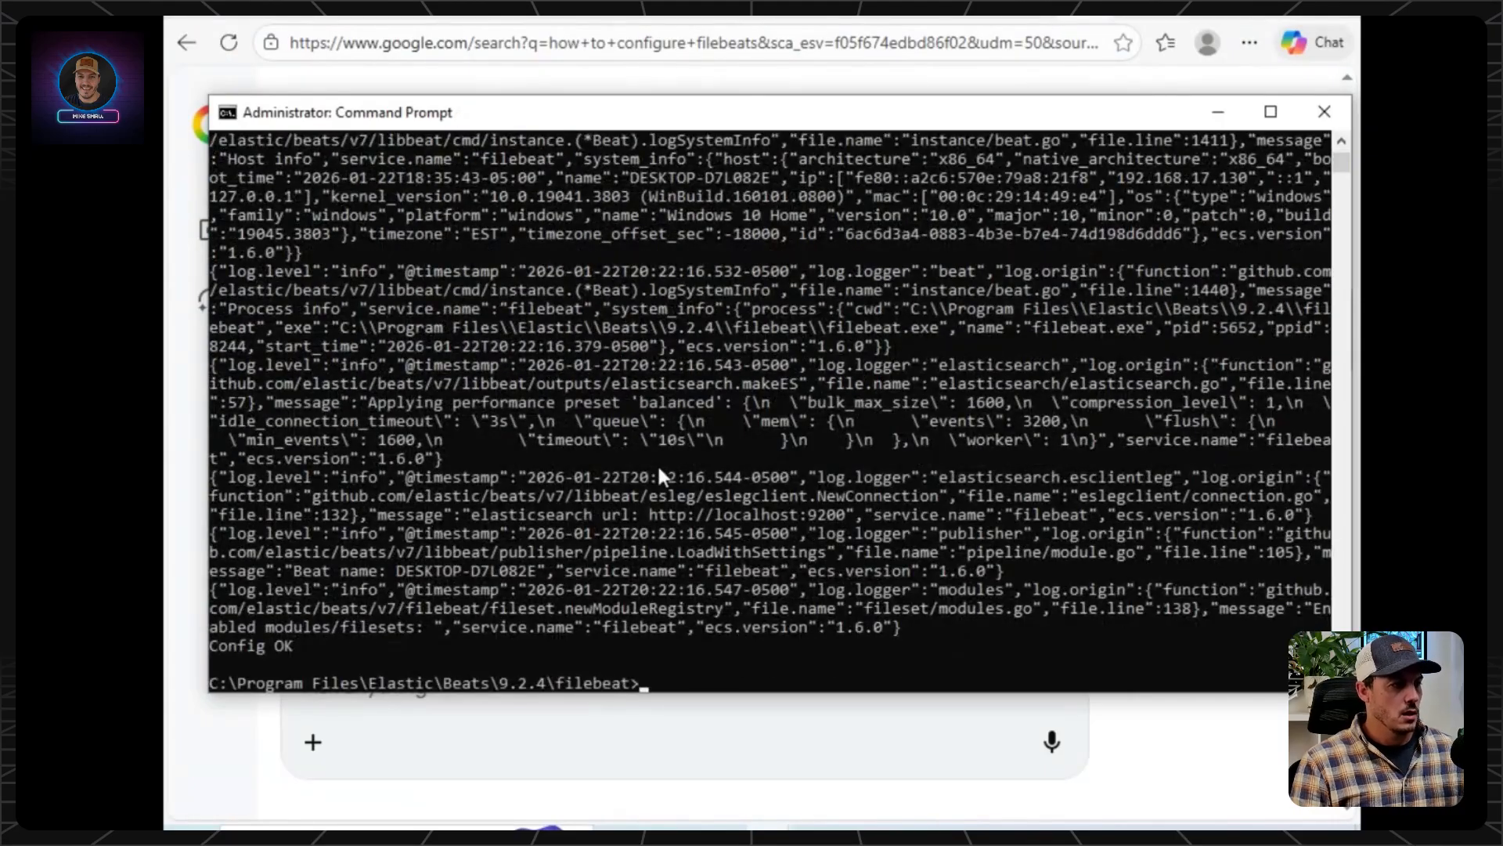
scroll(660, 486, up, 7)
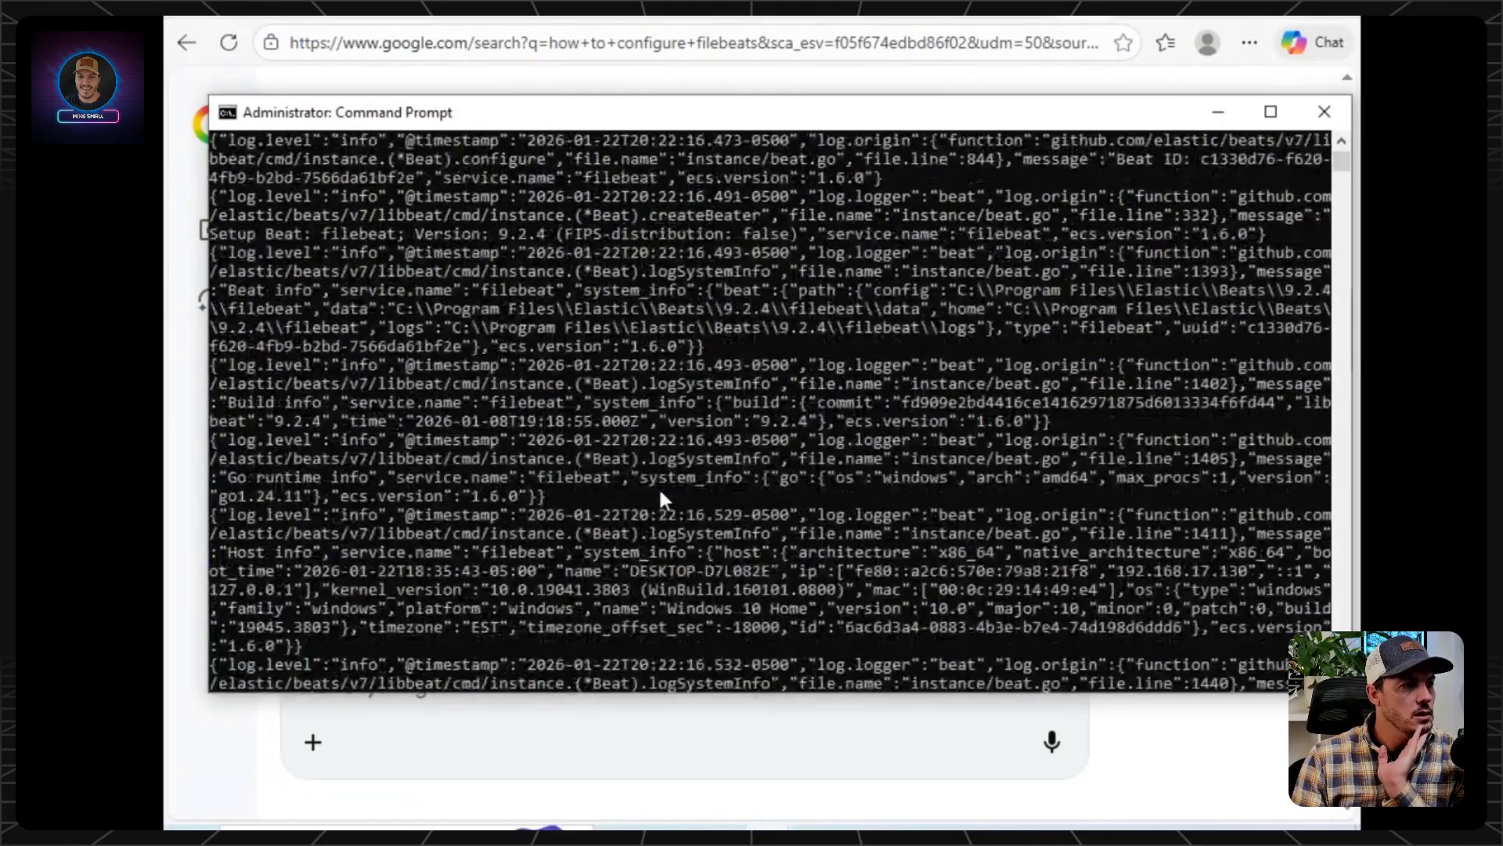
scroll(659, 487, up, 4)
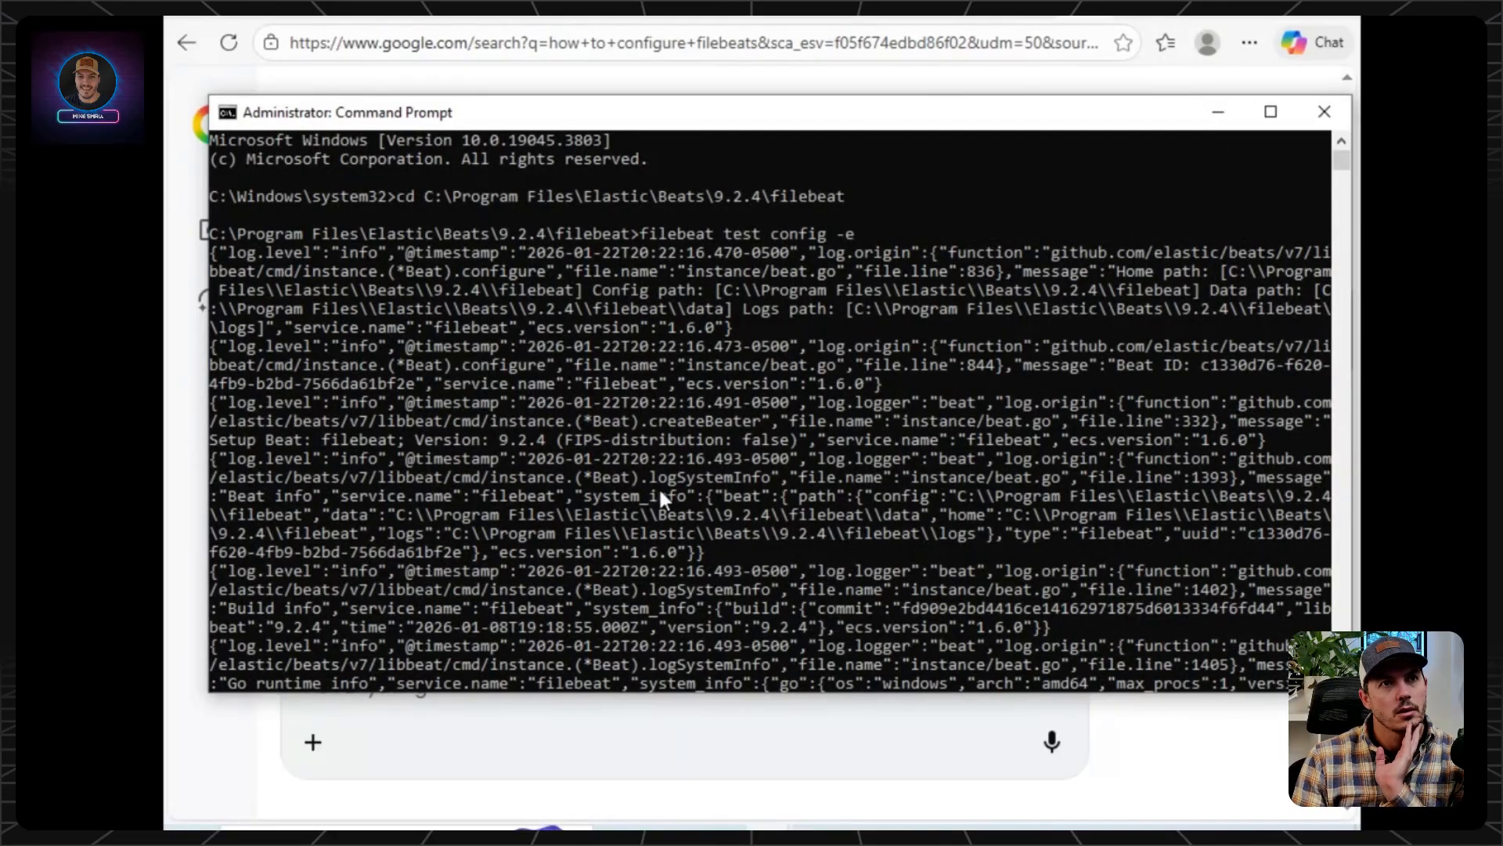
scroll(652, 478, down, 8)
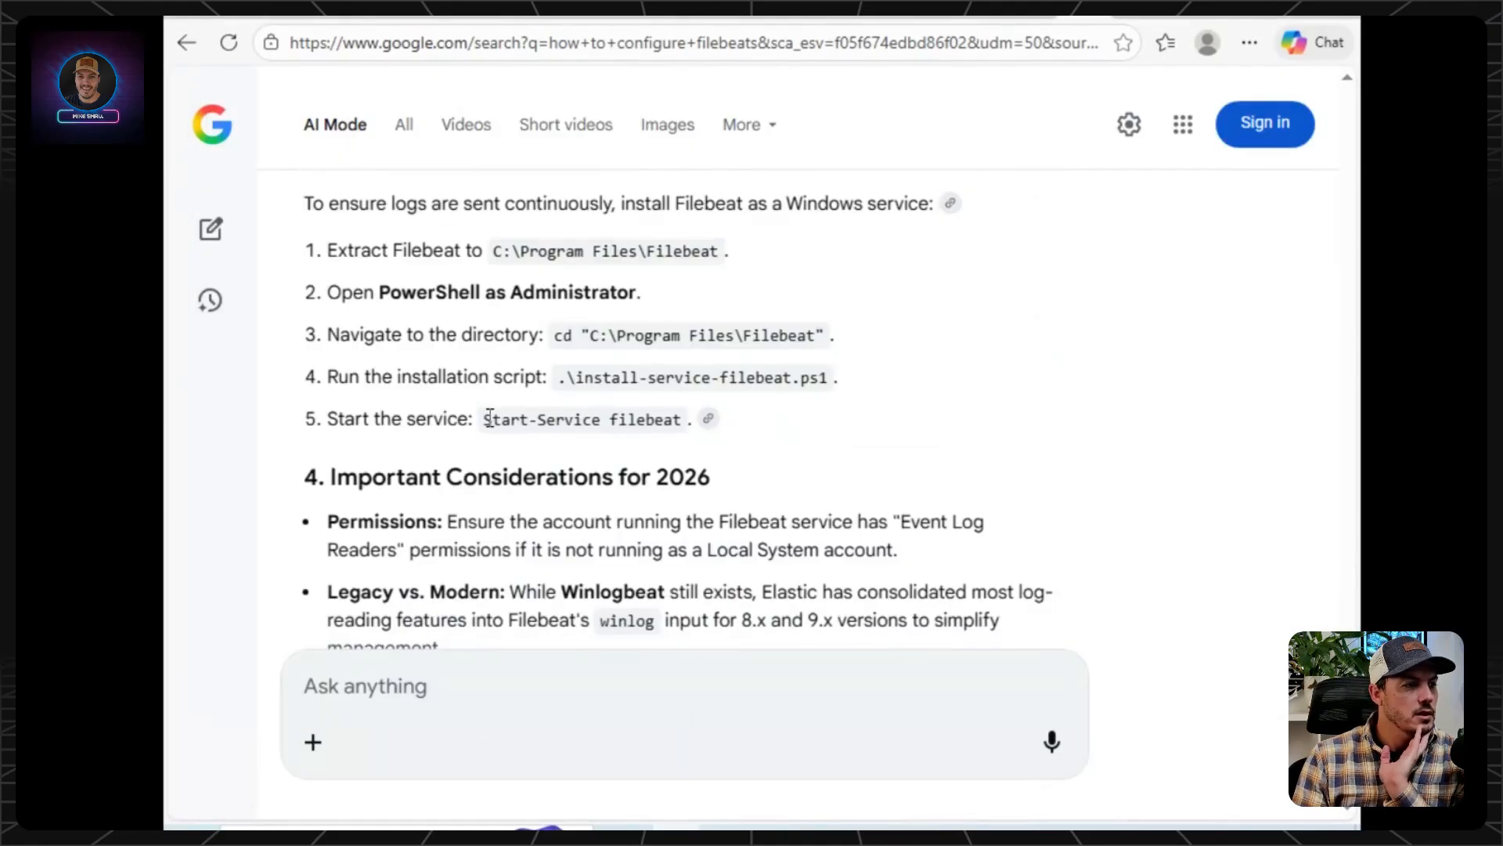
Copy the command "Start-Service filebeat" from the Windows service installation steps in the AI answer.
mouse_move(490, 419)
mouse_down()
mouse_move(690, 421)
mouse_move(483, 409)
mouse_up()
click(830, 382)
right_click(568, 421)
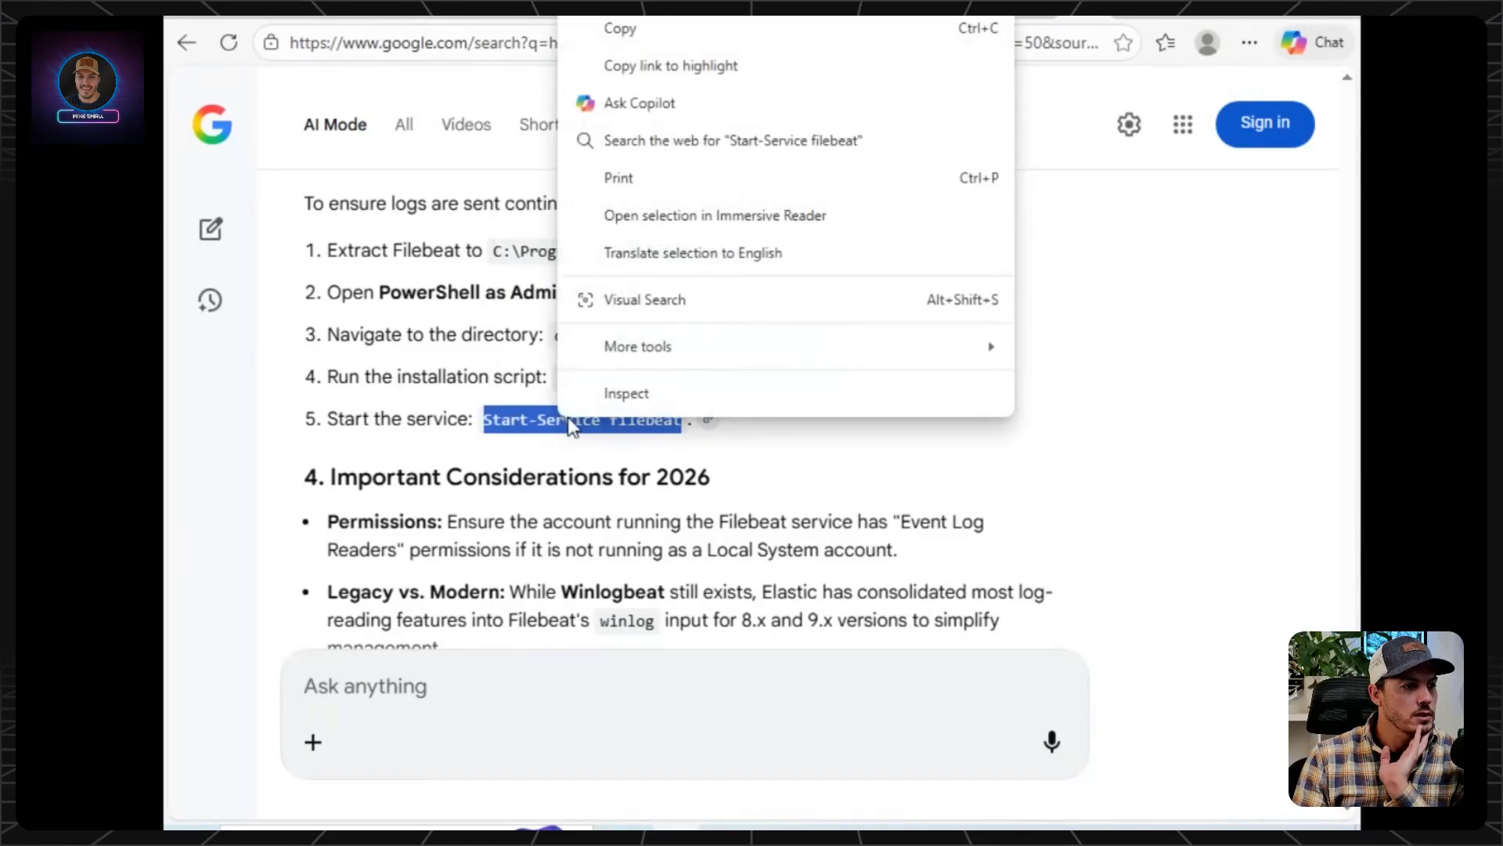
click(728, 31)
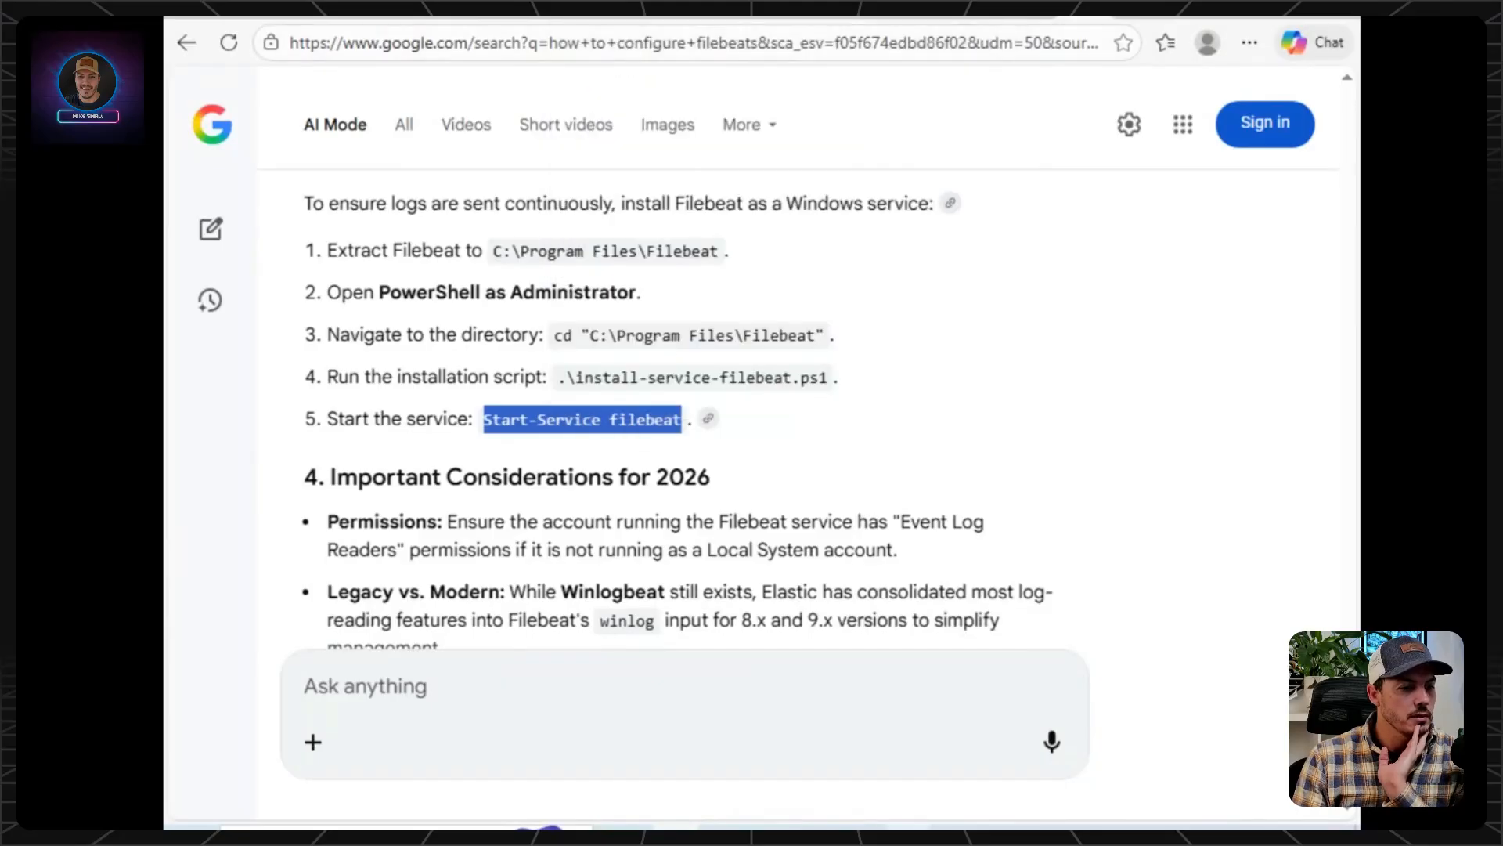
Switch to Windows PowerShell ISE and run "Start-Service filebeat" in the filebeat folder.
click(891, 830)
right_click(1071, 705)
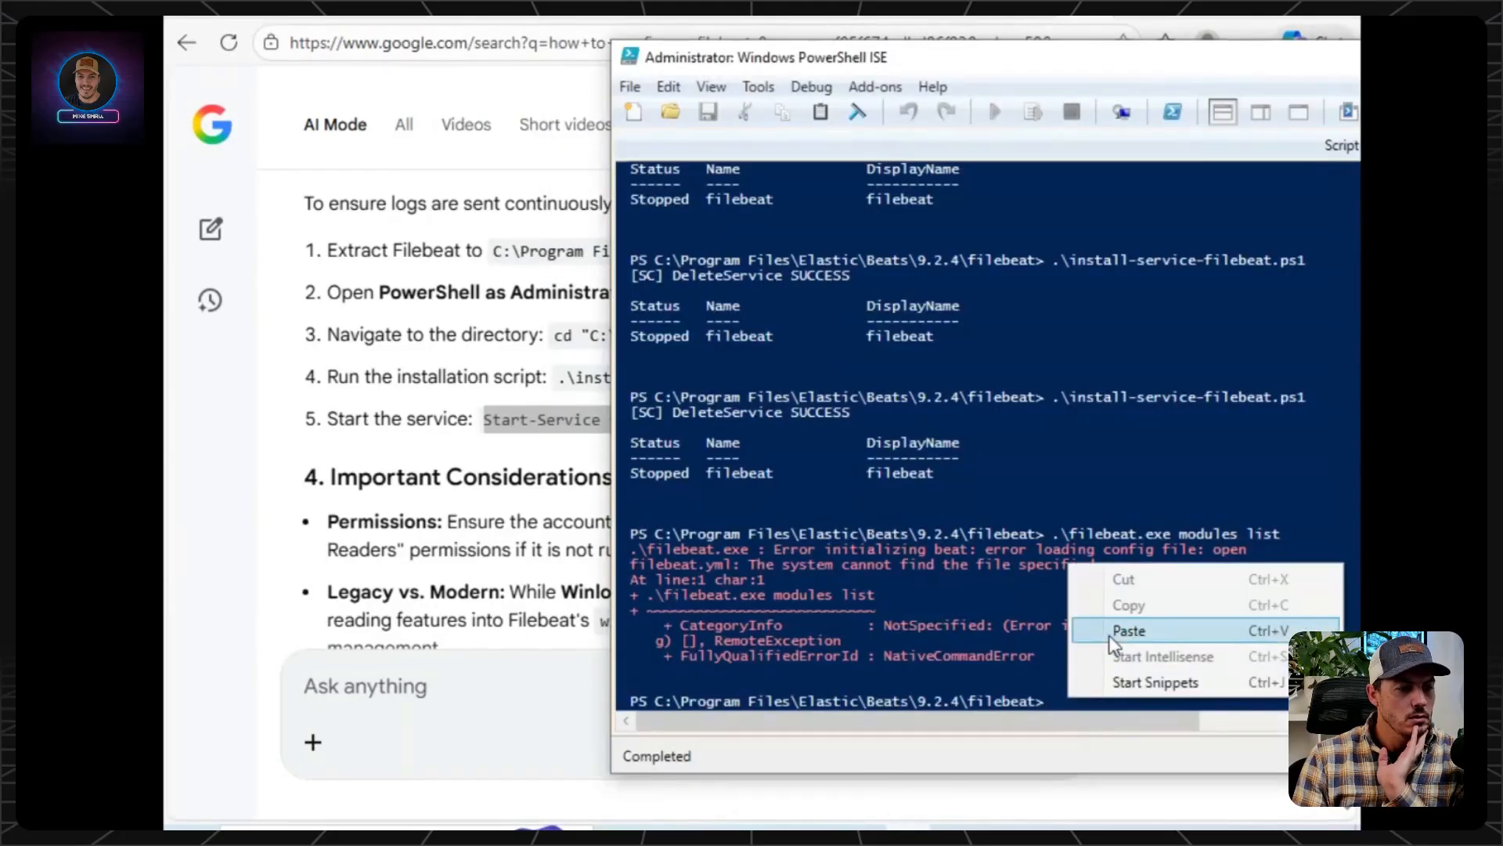
click(1110, 633)
key(Return)
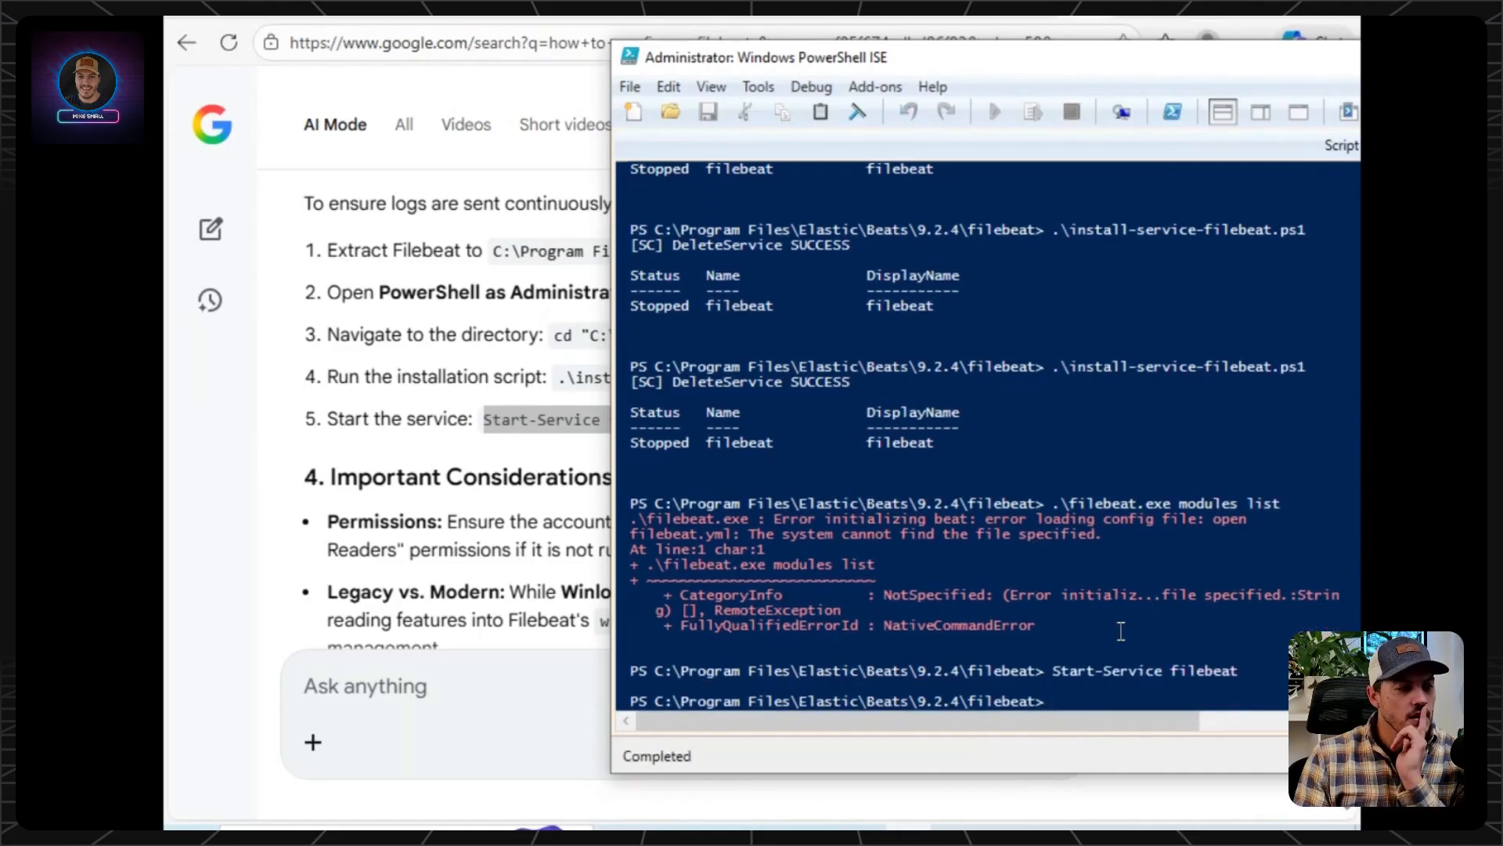
Switch to the Kibana page at localhost:5601 and skip adding integrations by choosing to explore on your own.
click(1028, 17)
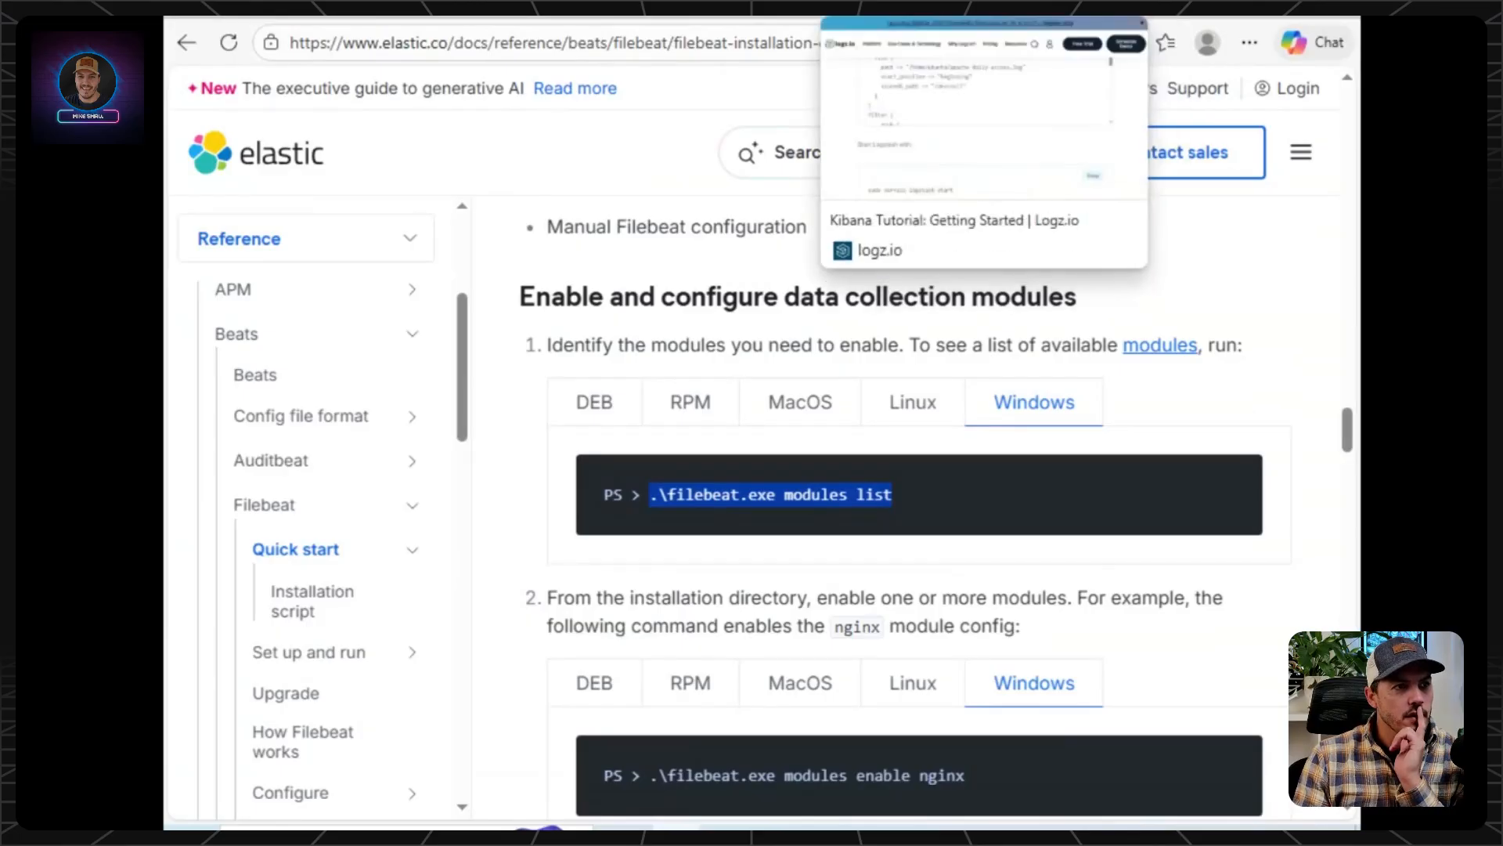
click(939, 18)
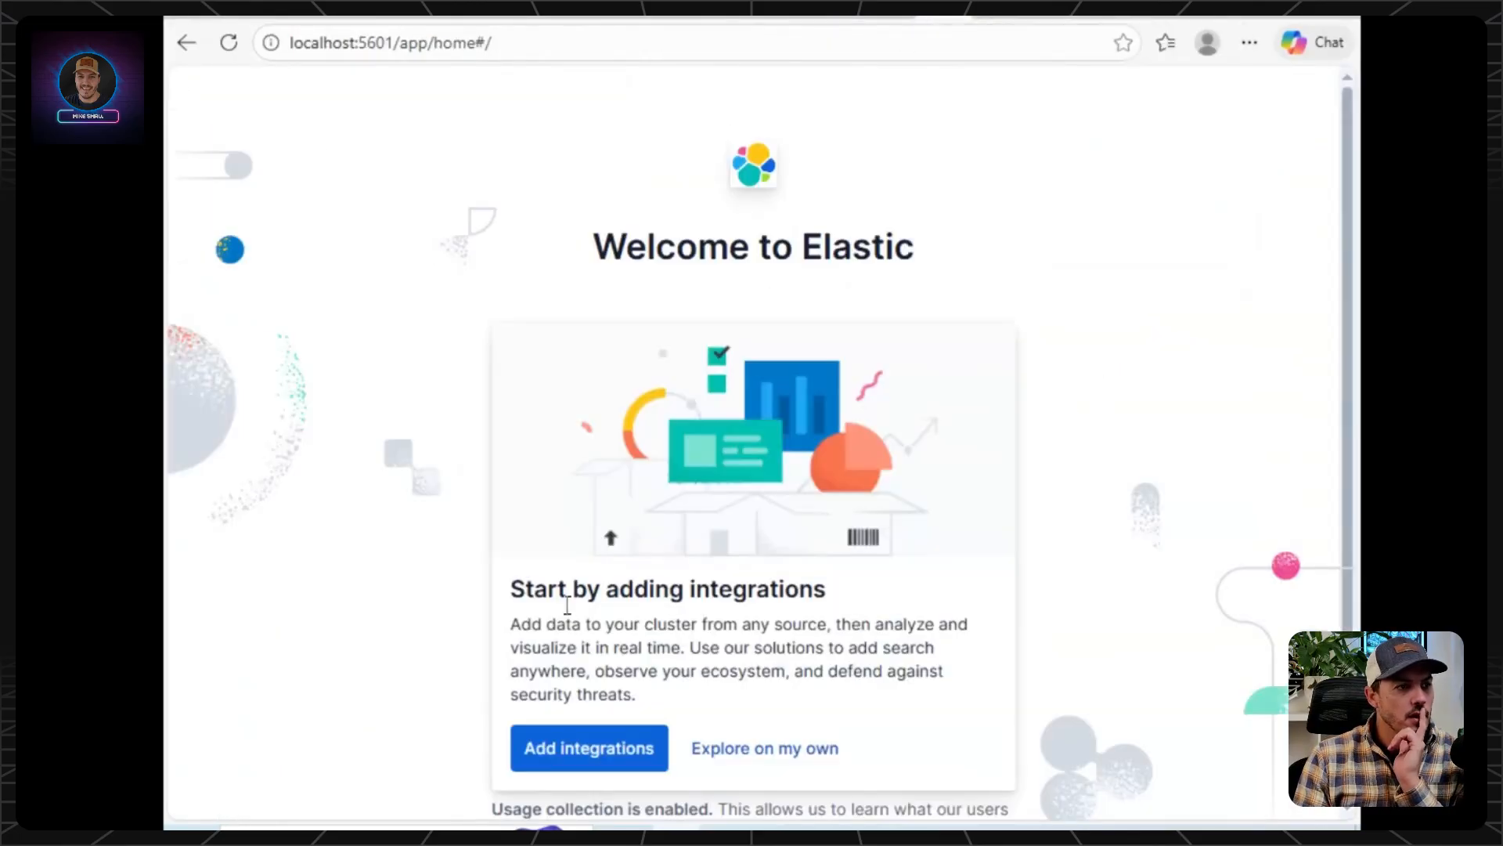
scroll(552, 583, down, 1)
click(745, 694)
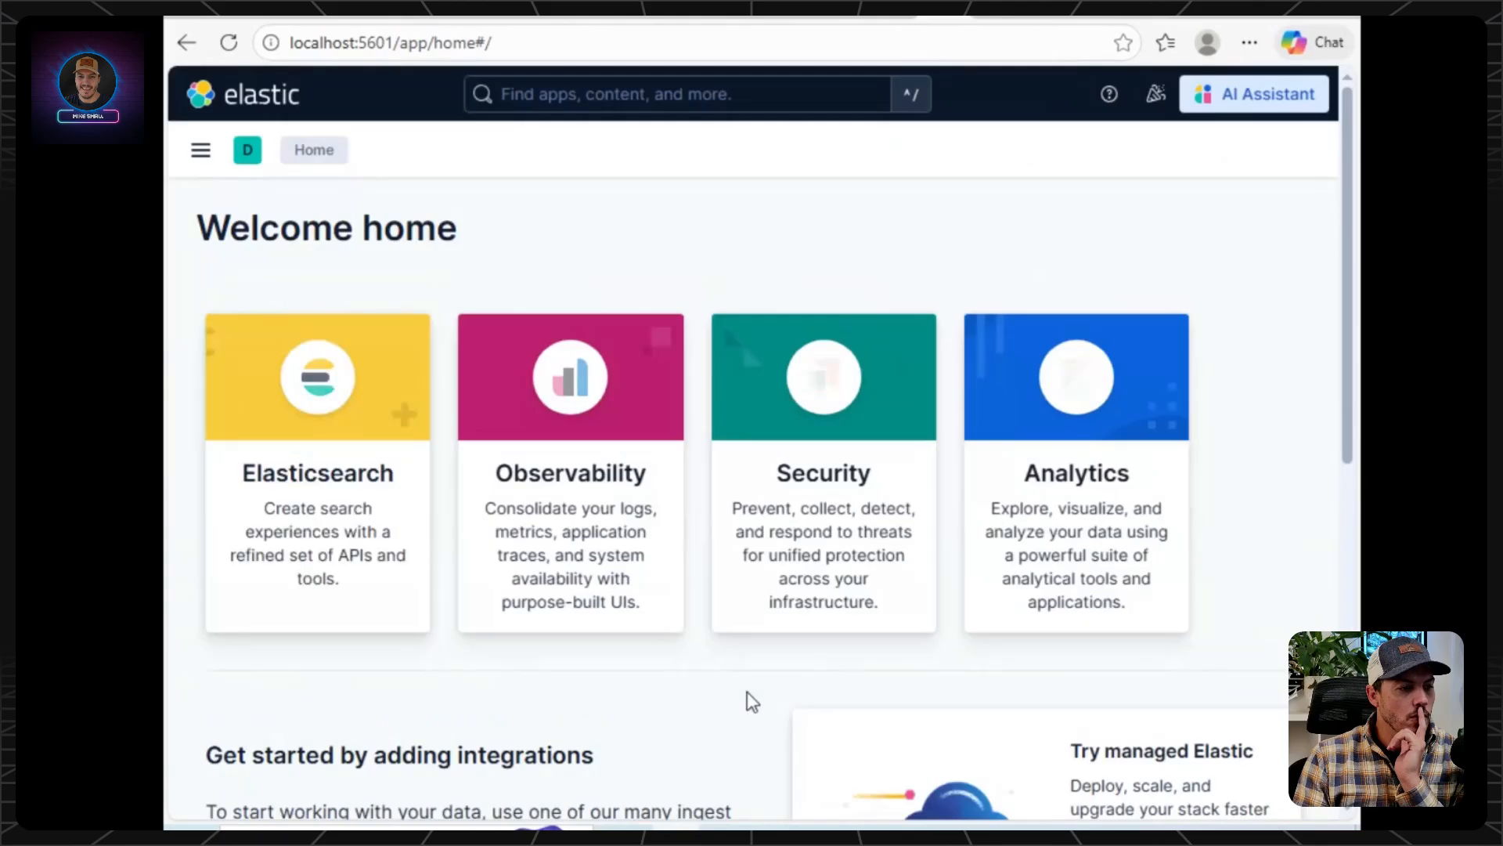
Open the Elasticsearch section in Kibana and look through its home page.
click(304, 414)
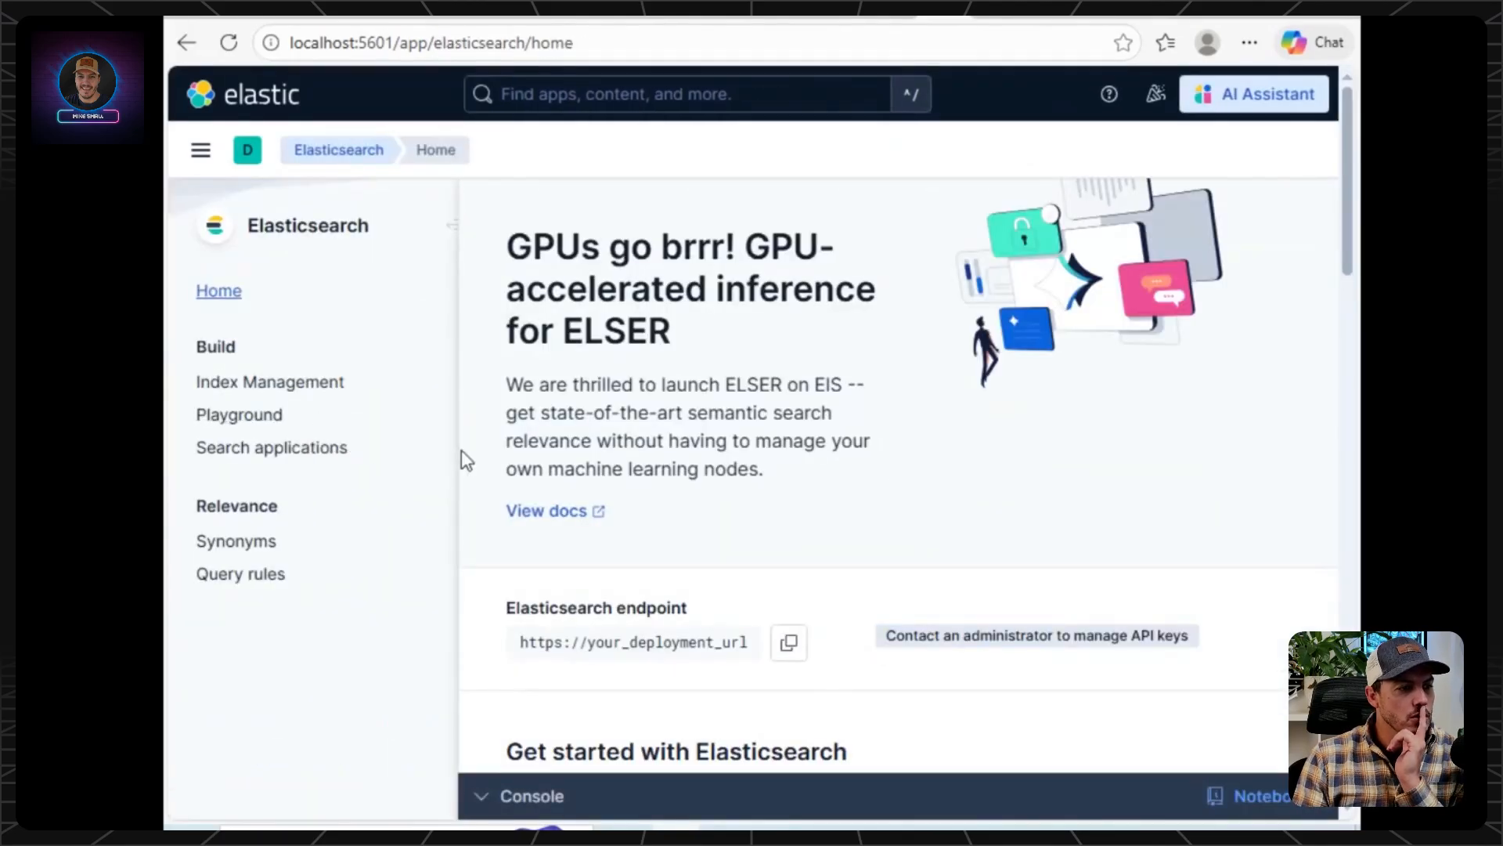
scroll(601, 407, down, 10)
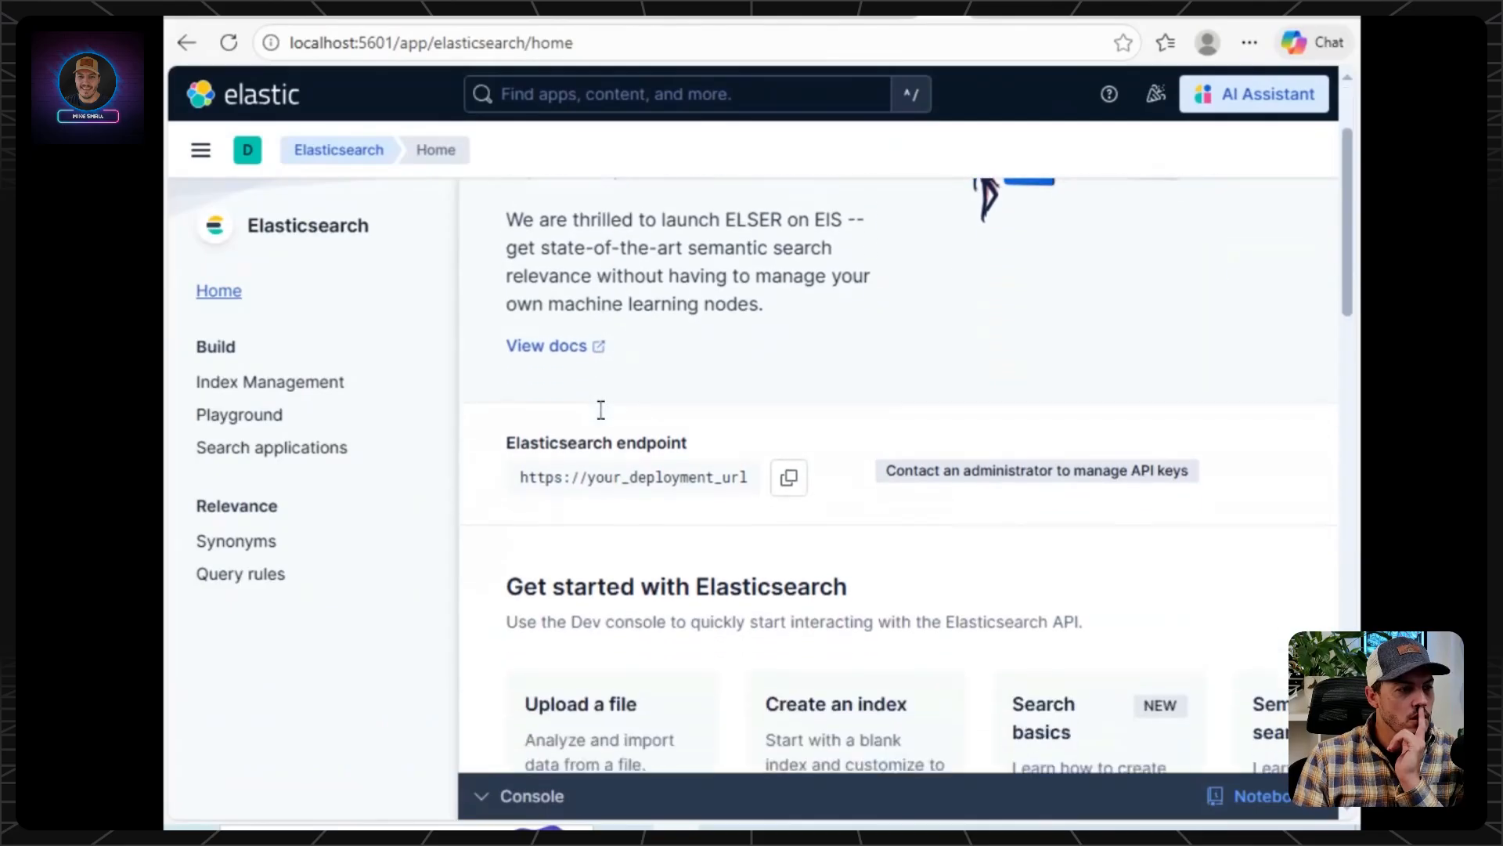
scroll(1050, 553, up, 3)
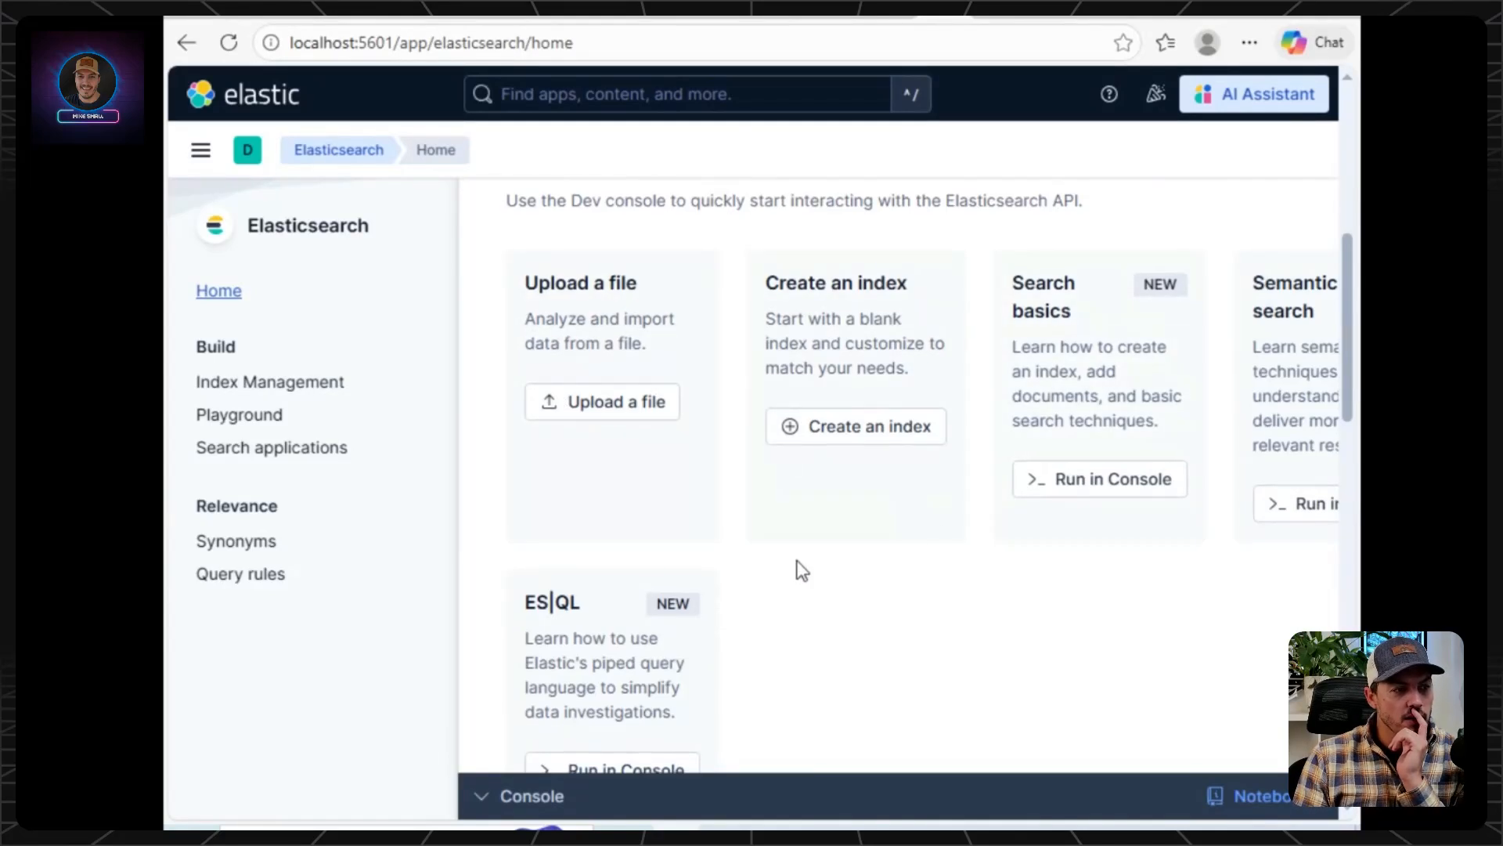
scroll(799, 571, down, 10)
scroll(802, 570, down, 1)
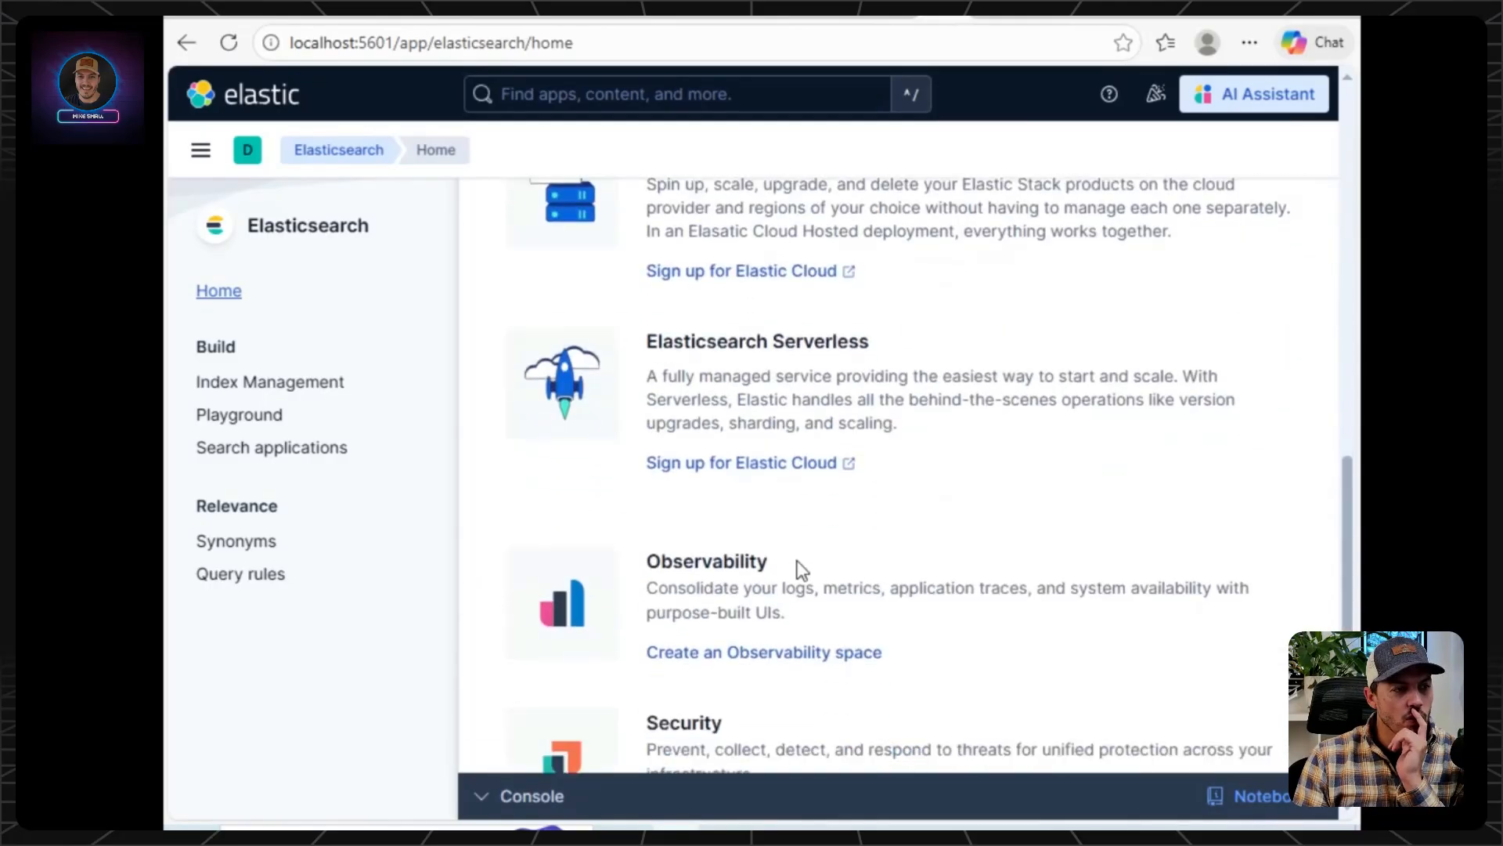
scroll(802, 570, up, 12)
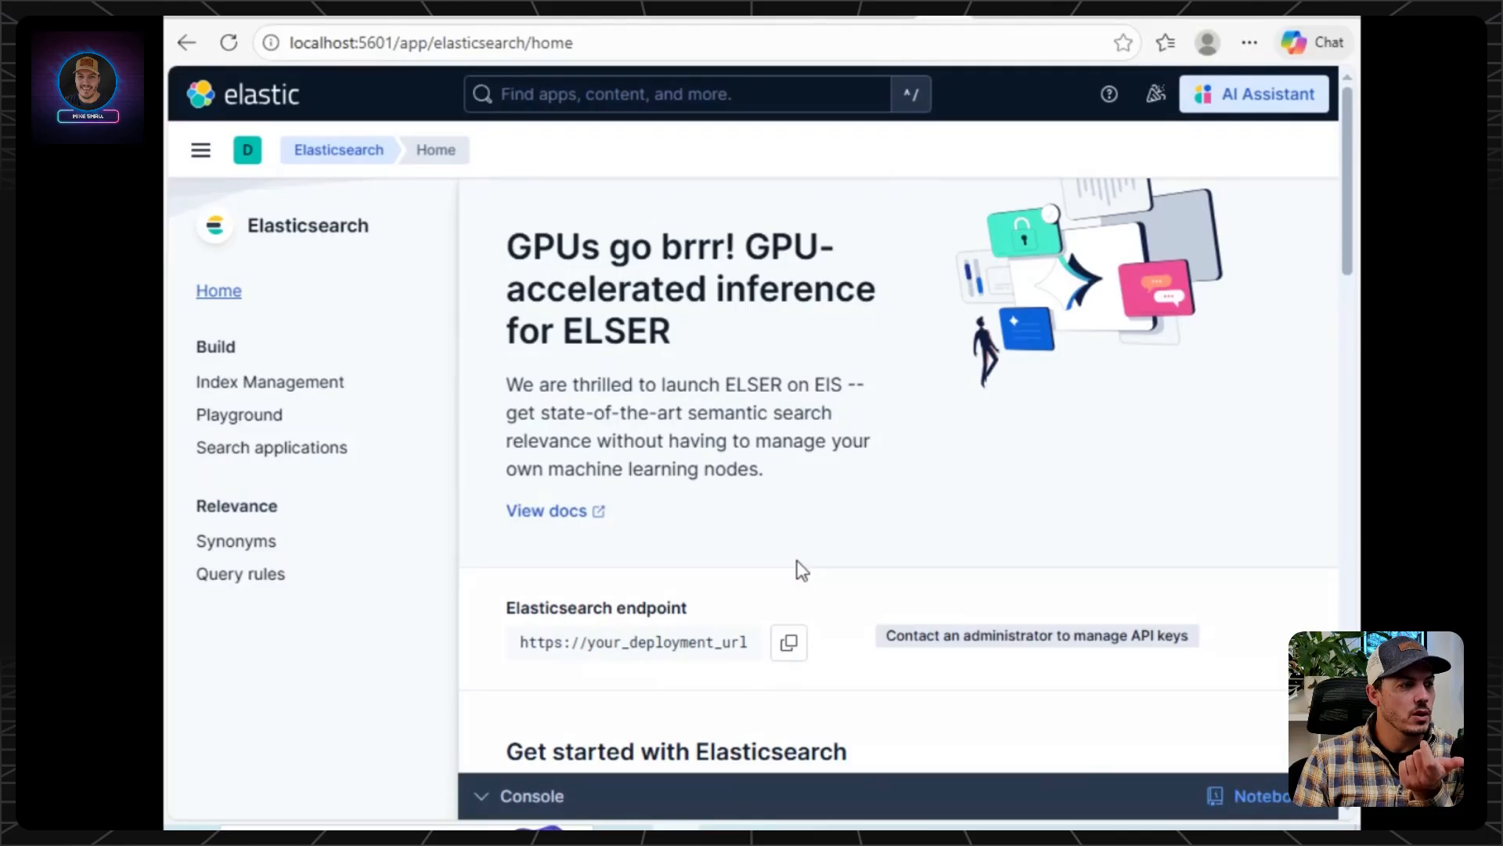
scroll(802, 570, down, 4)
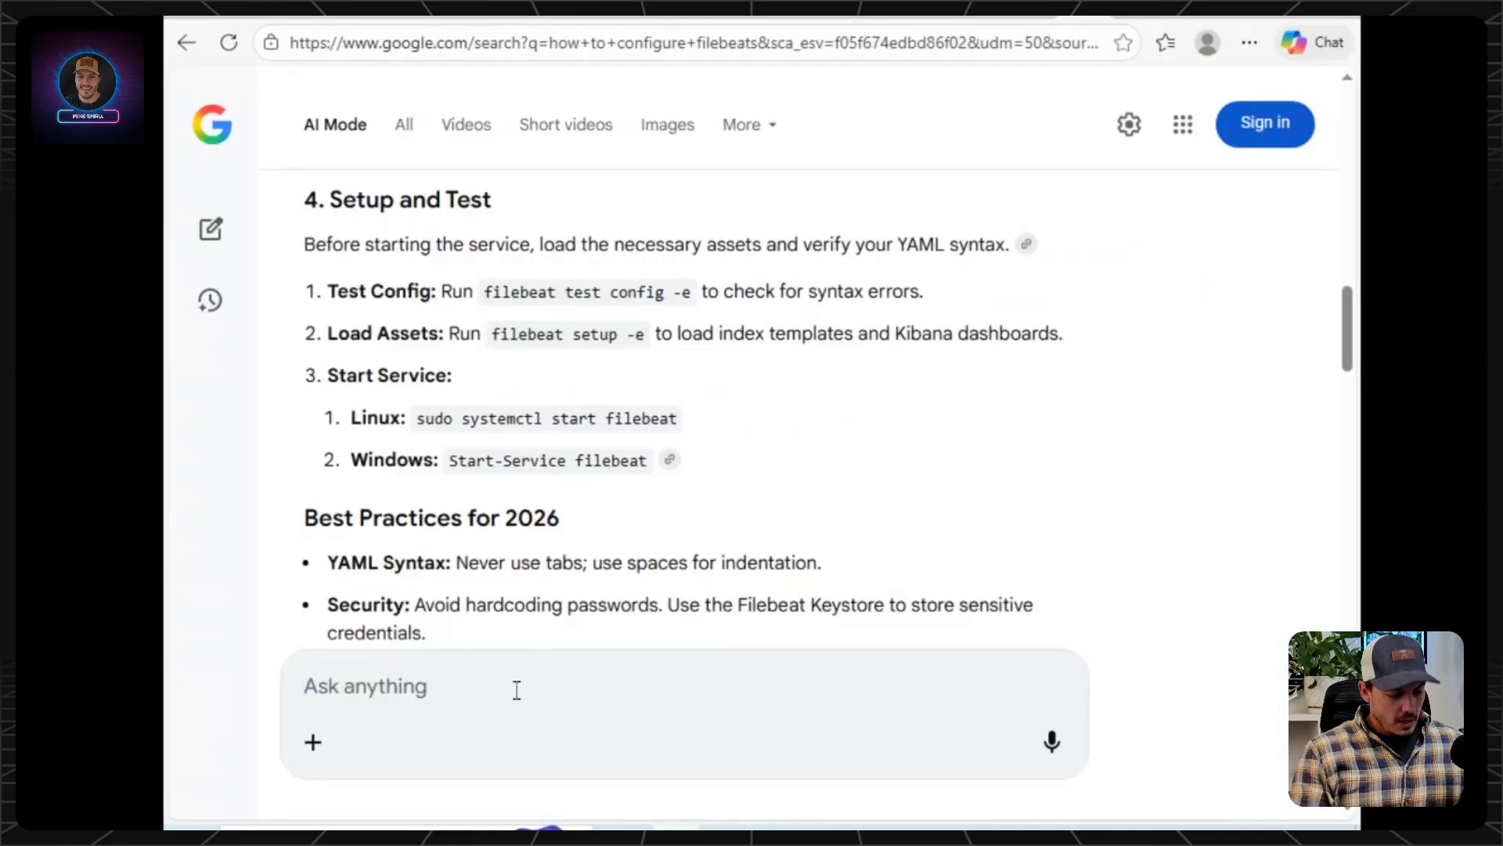
In the Google AI Mode conversation, ask "do I need to do anything else for it to show up in an index" and read the answer.
text(do I ne)
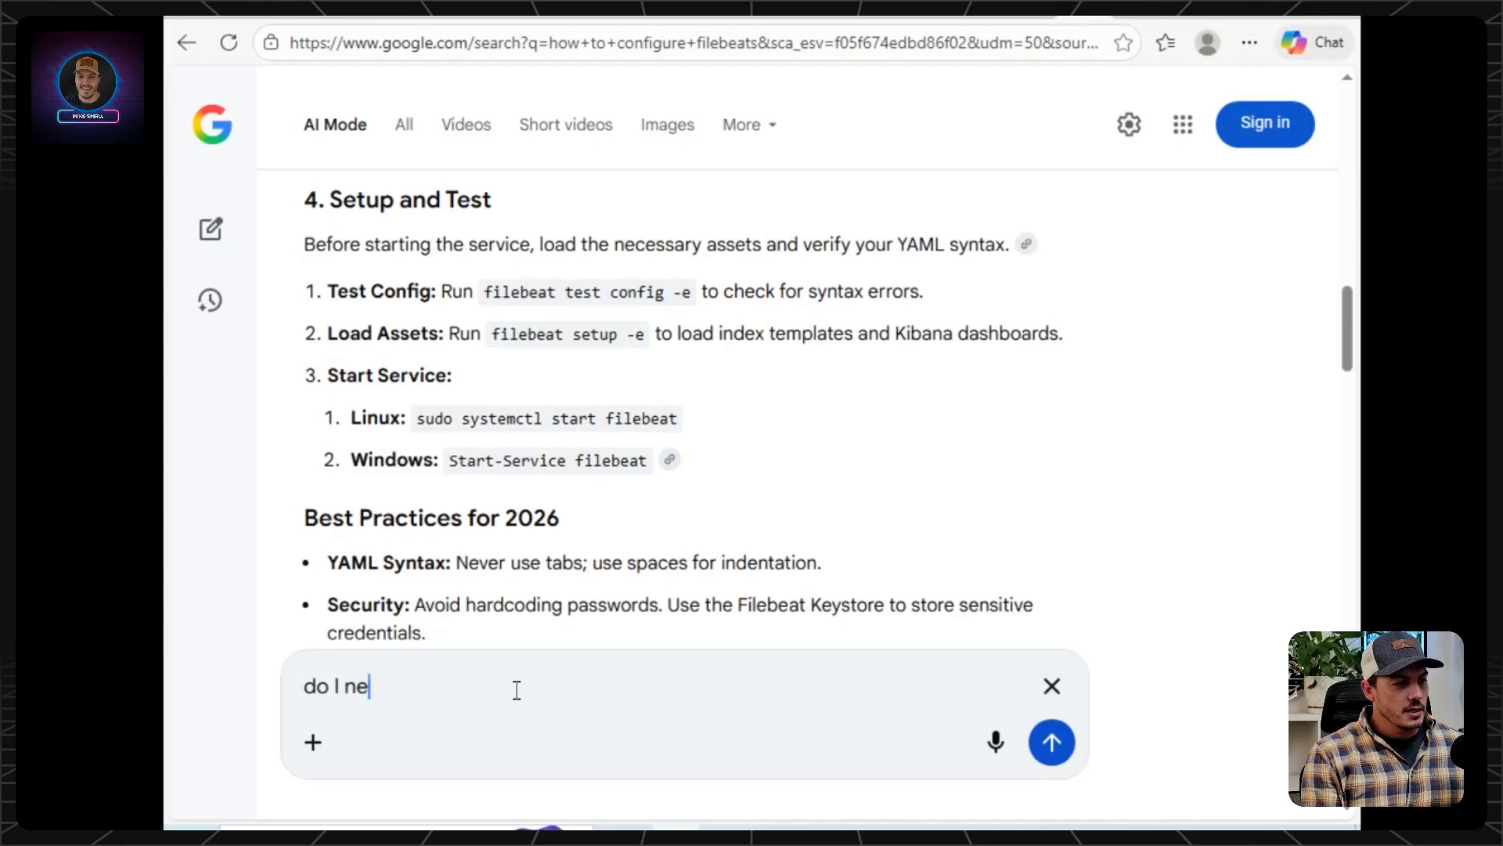
text(ed to do any)
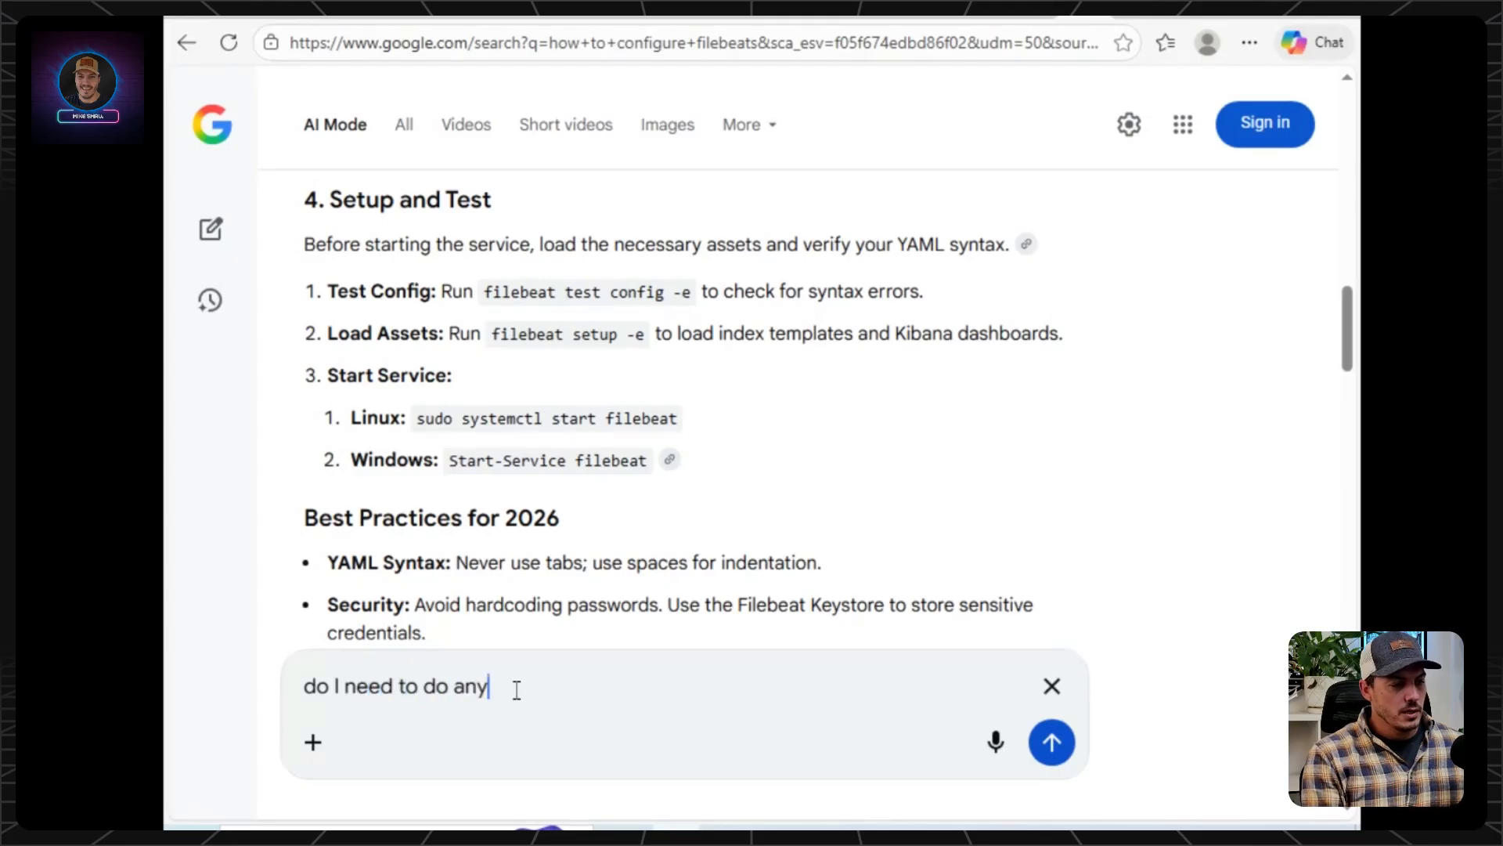
text(thing else )
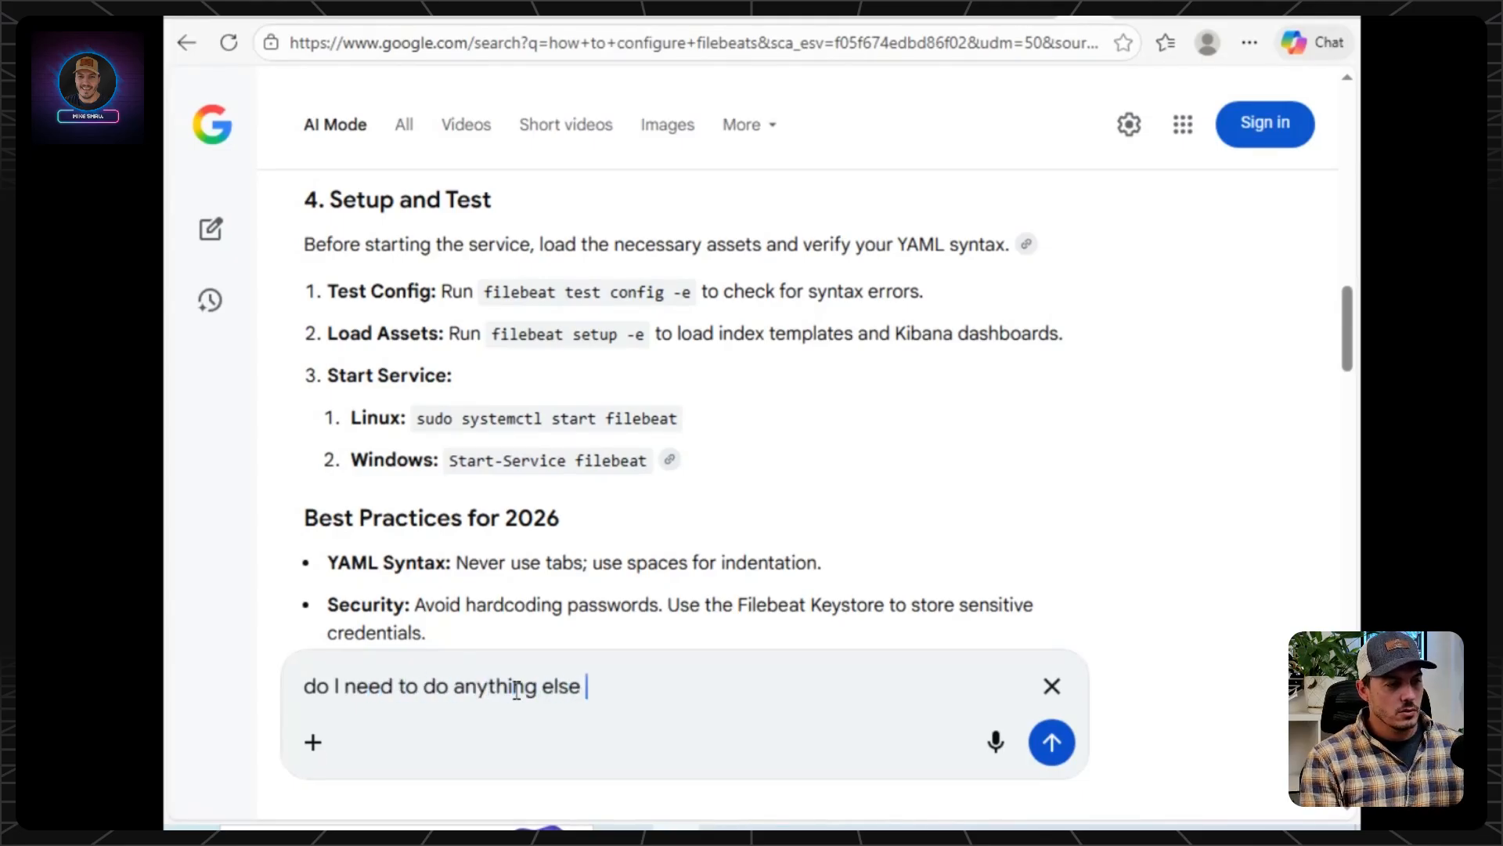
text(for it to show)
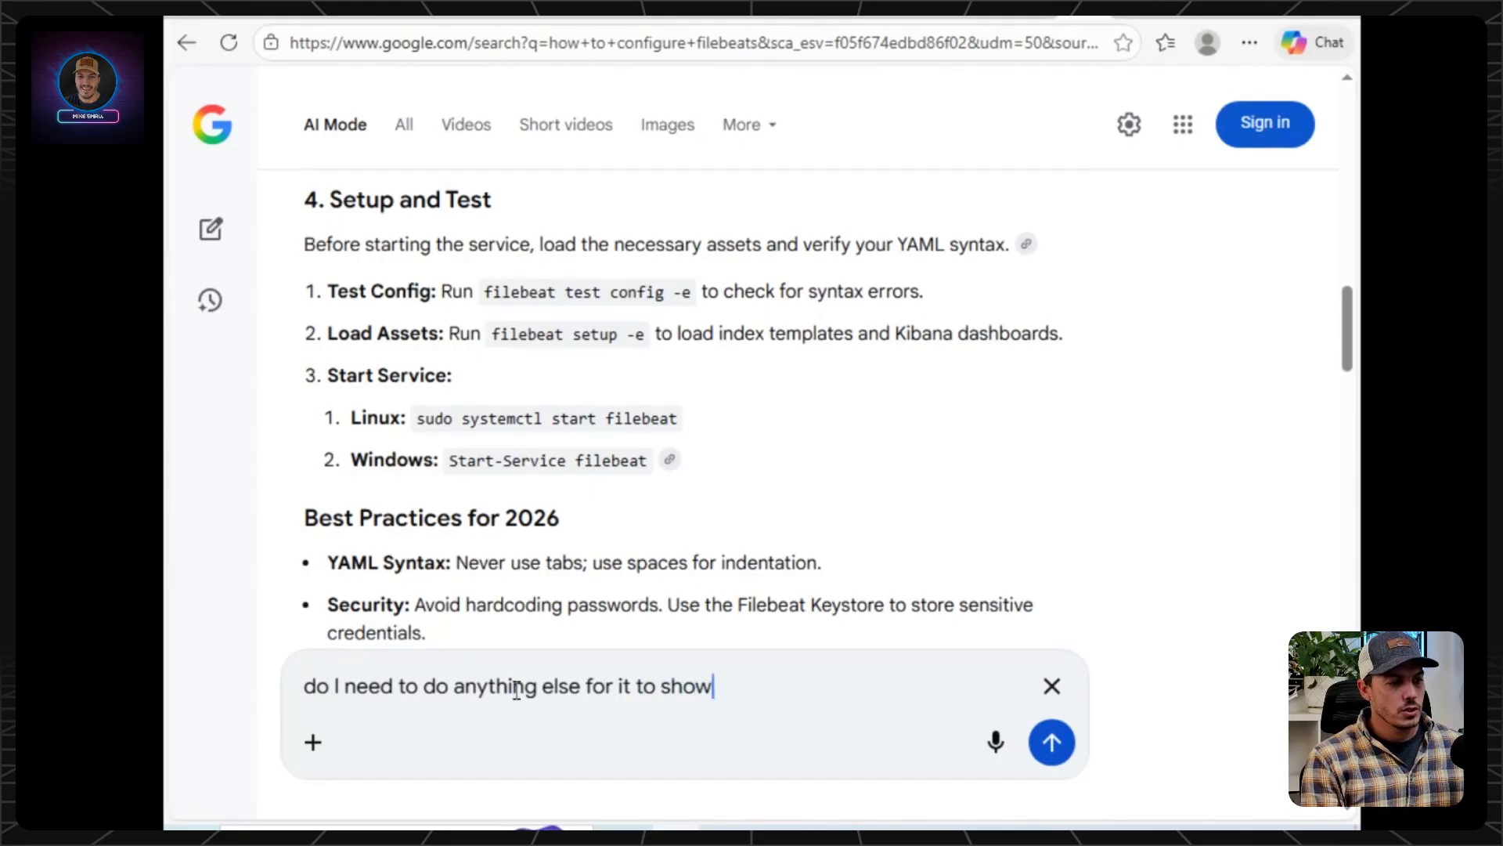
text( up in an index)
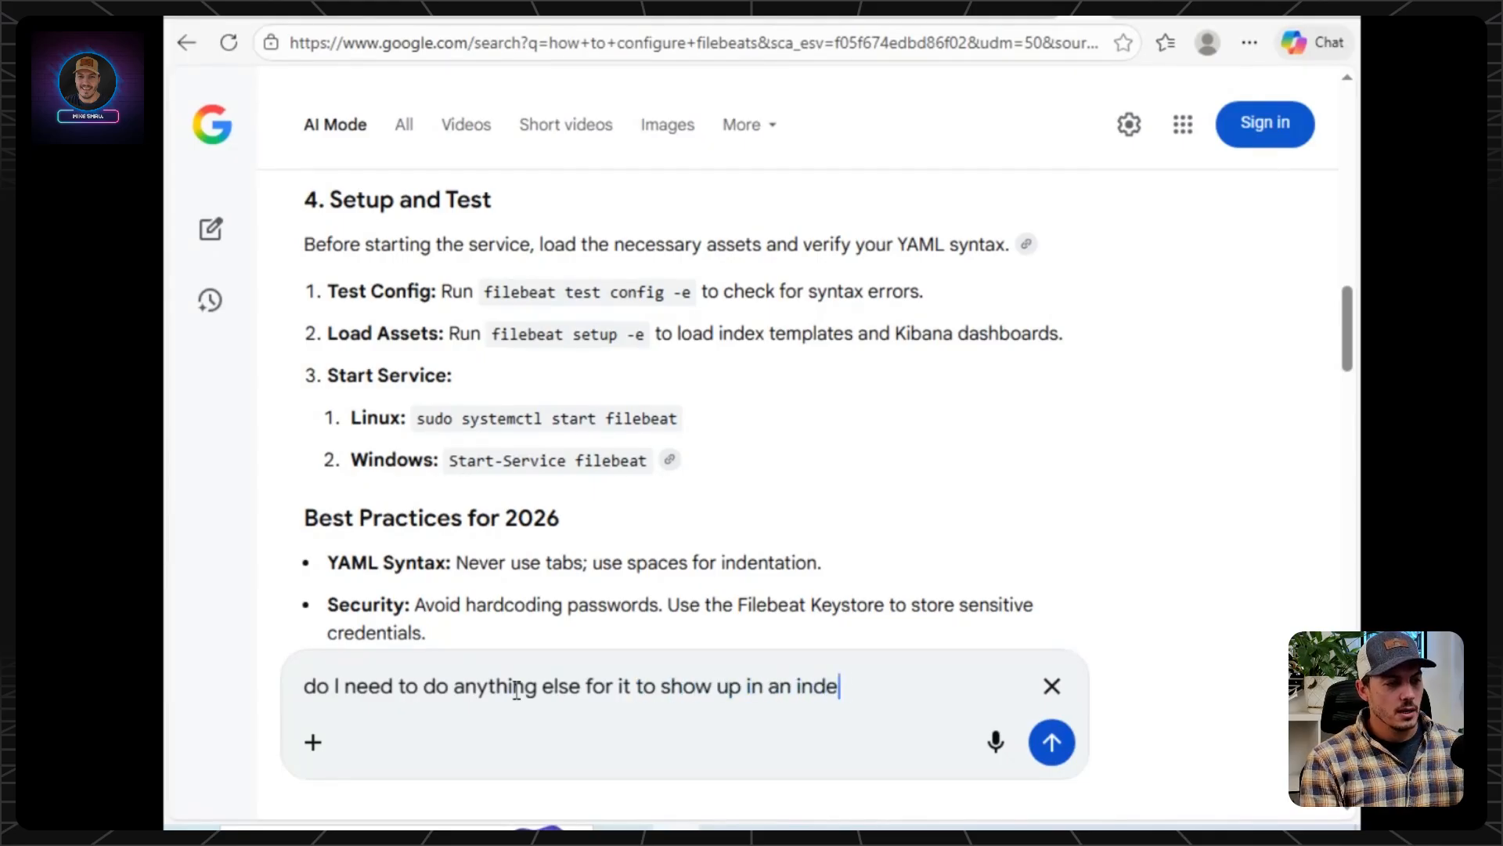
key(Return)
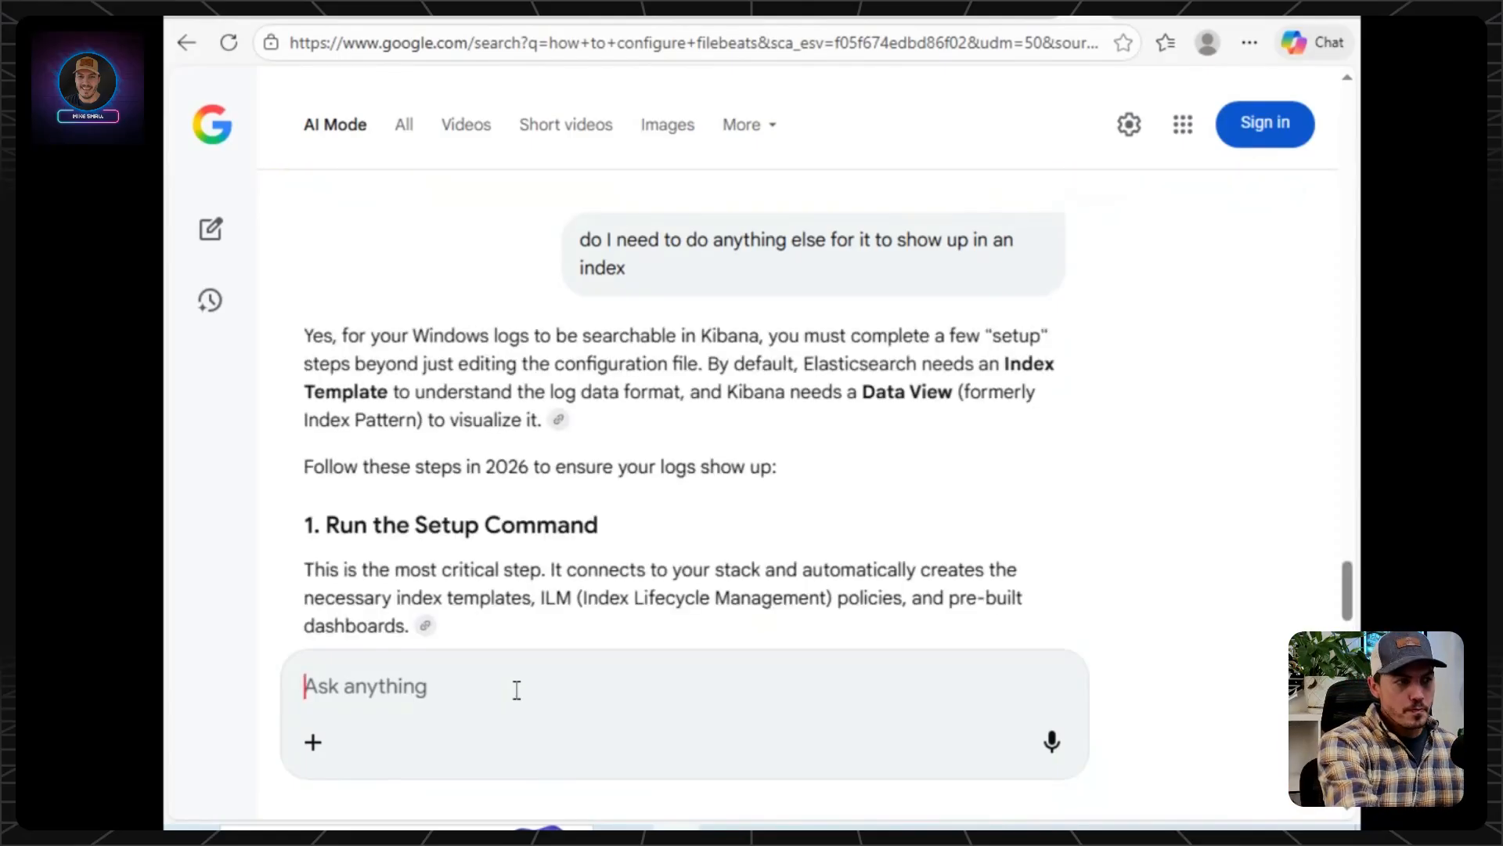
scroll(530, 436, down, 3)
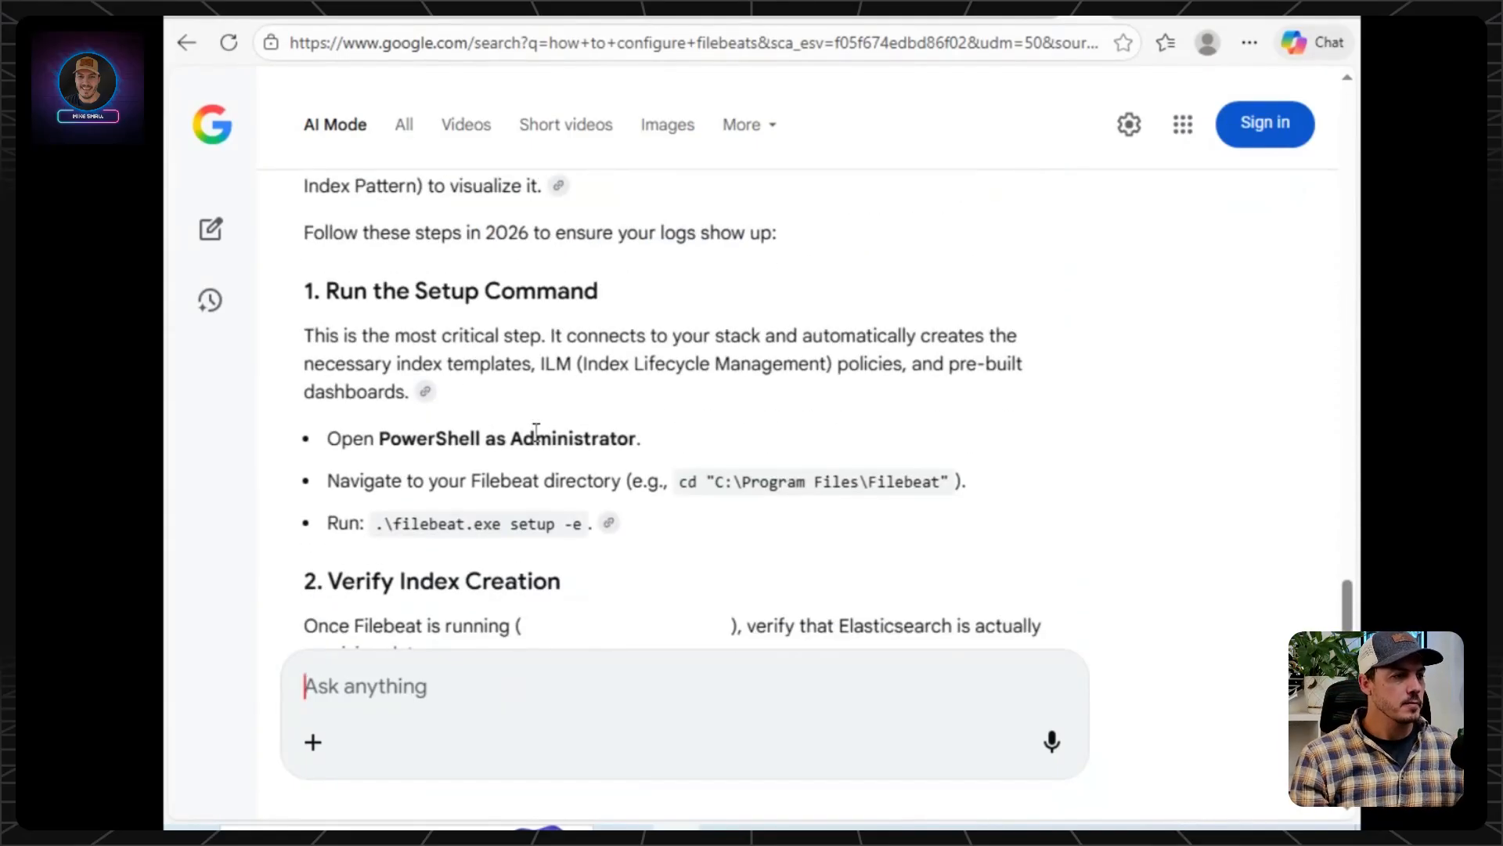
scroll(506, 450, down, 3)
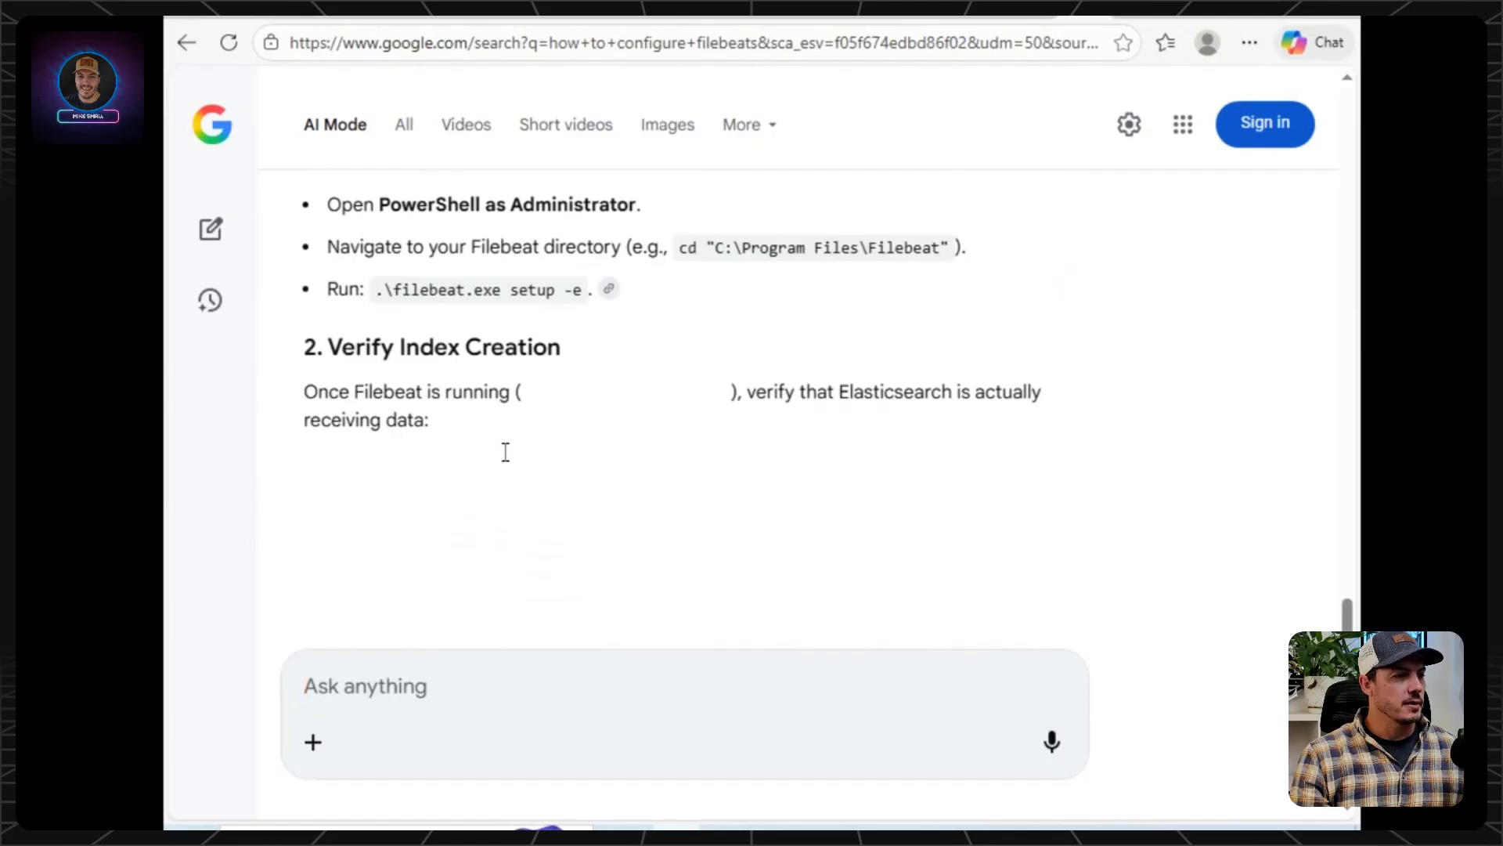
scroll(510, 438, up, 2)
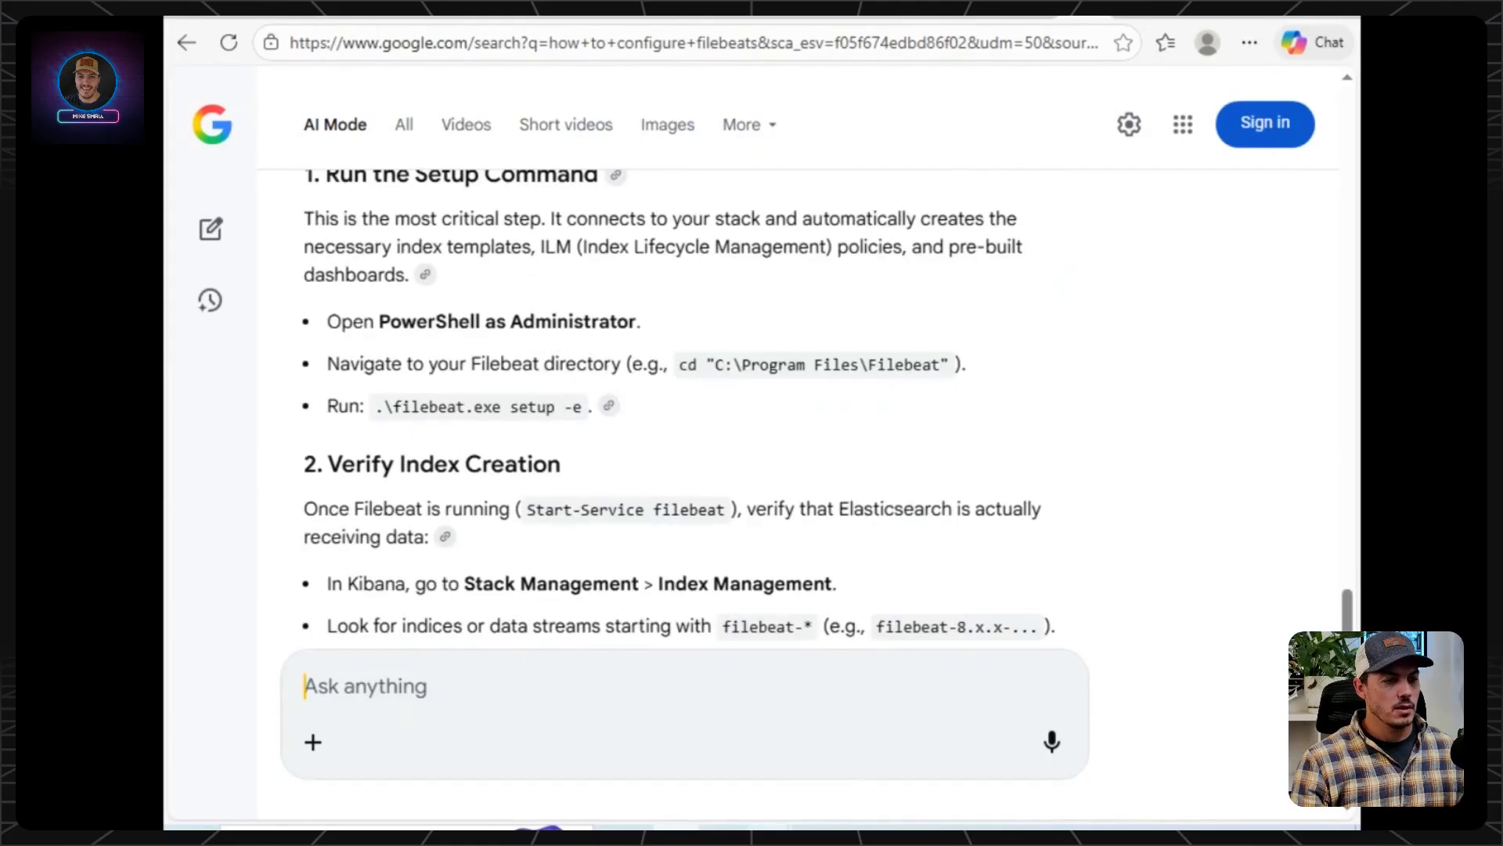
Switch to the Command Prompt opened in the filebeat folder and look back through the config test output.
mouse_move(810, 825)
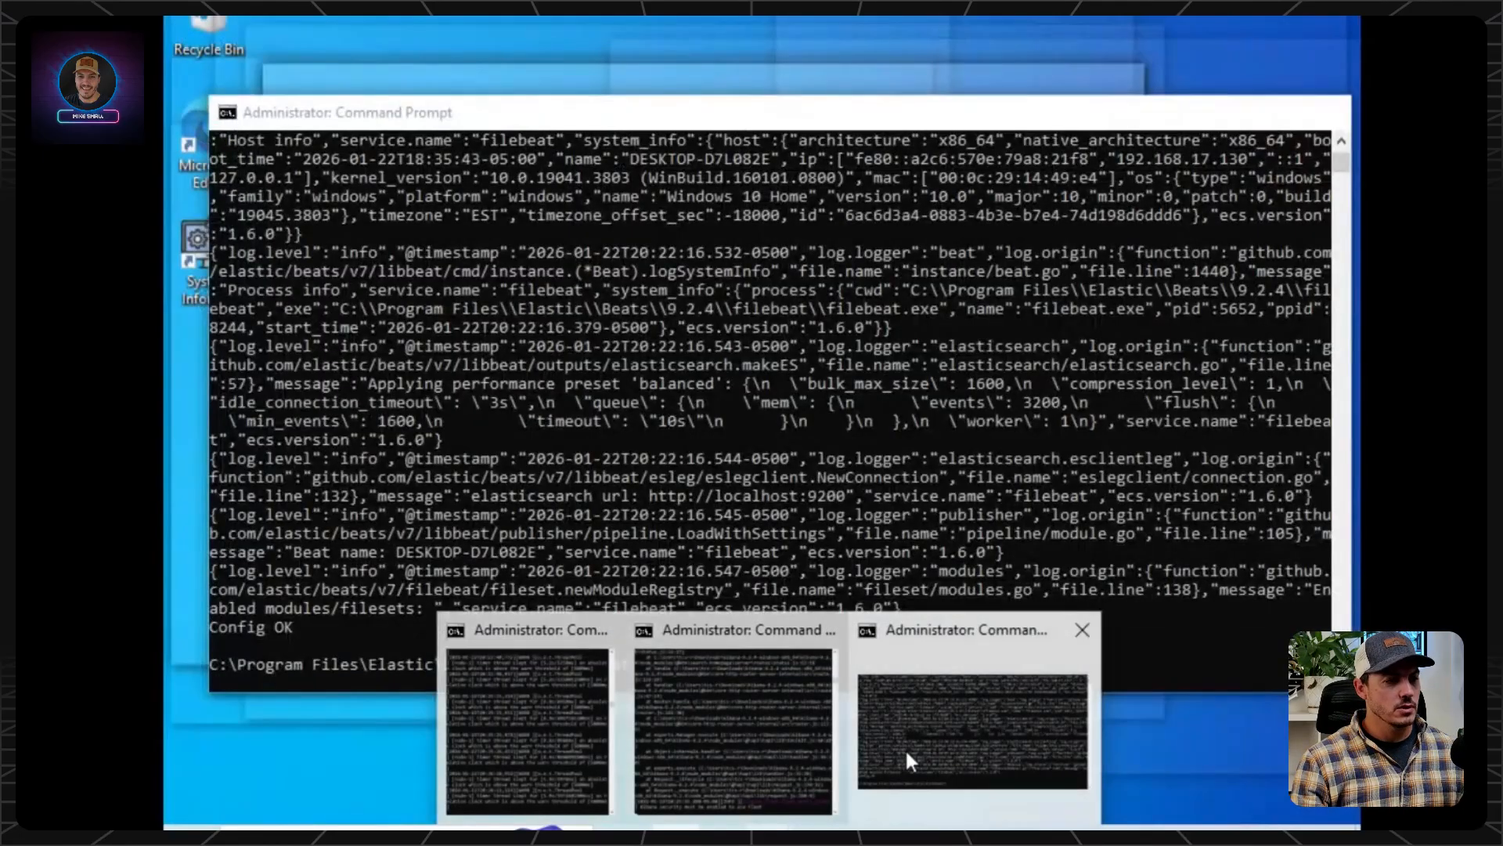
click(905, 749)
scroll(845, 613, up, 10)
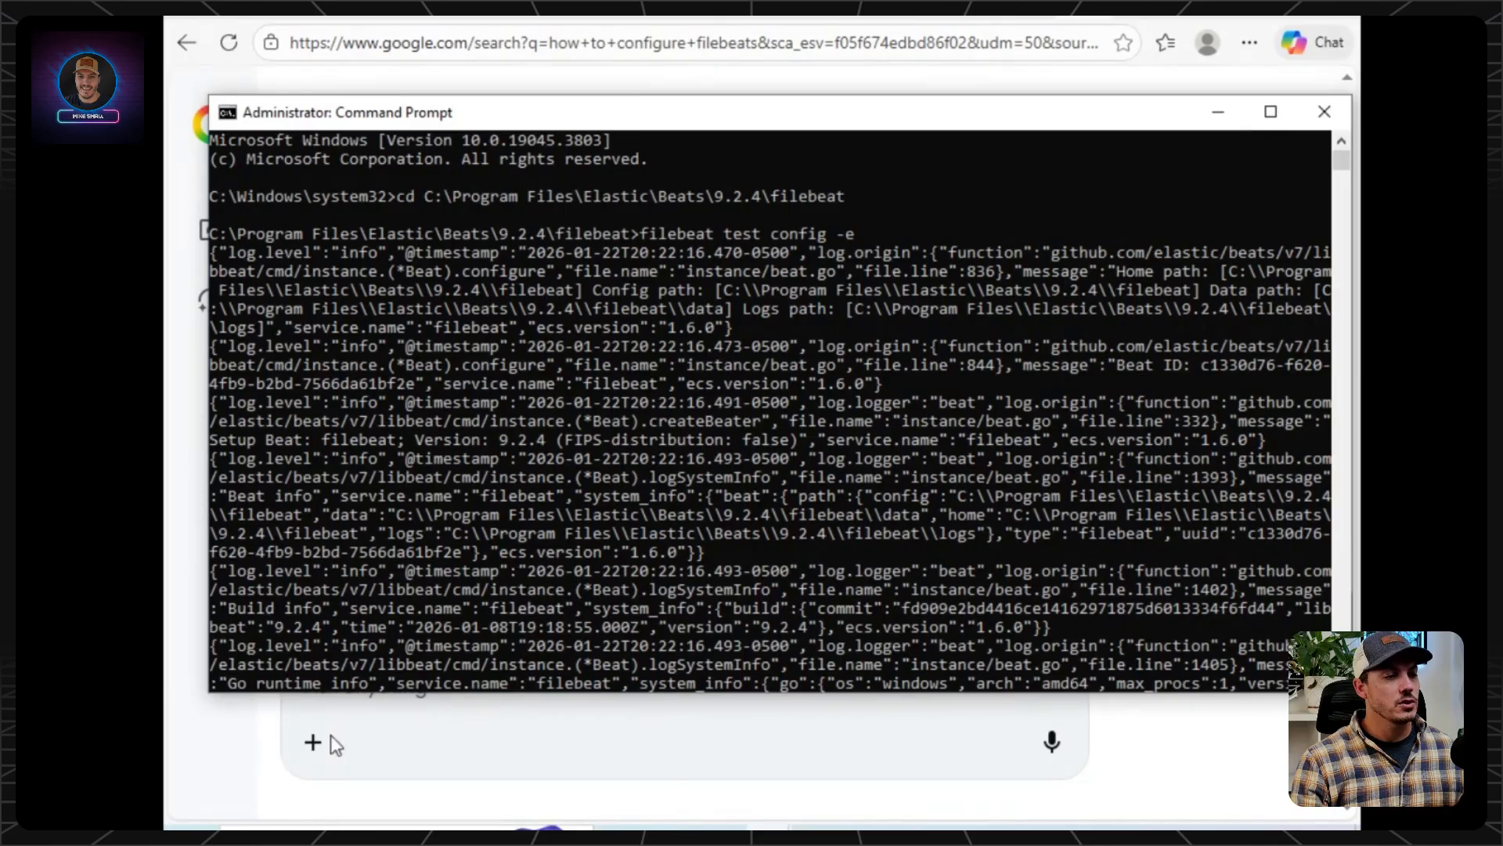
Copy the setup command from the AI Mode answer and run ".\filebeat.exe setup -e" in the Command Prompt opened in the filebeat folder.
click(413, 820)
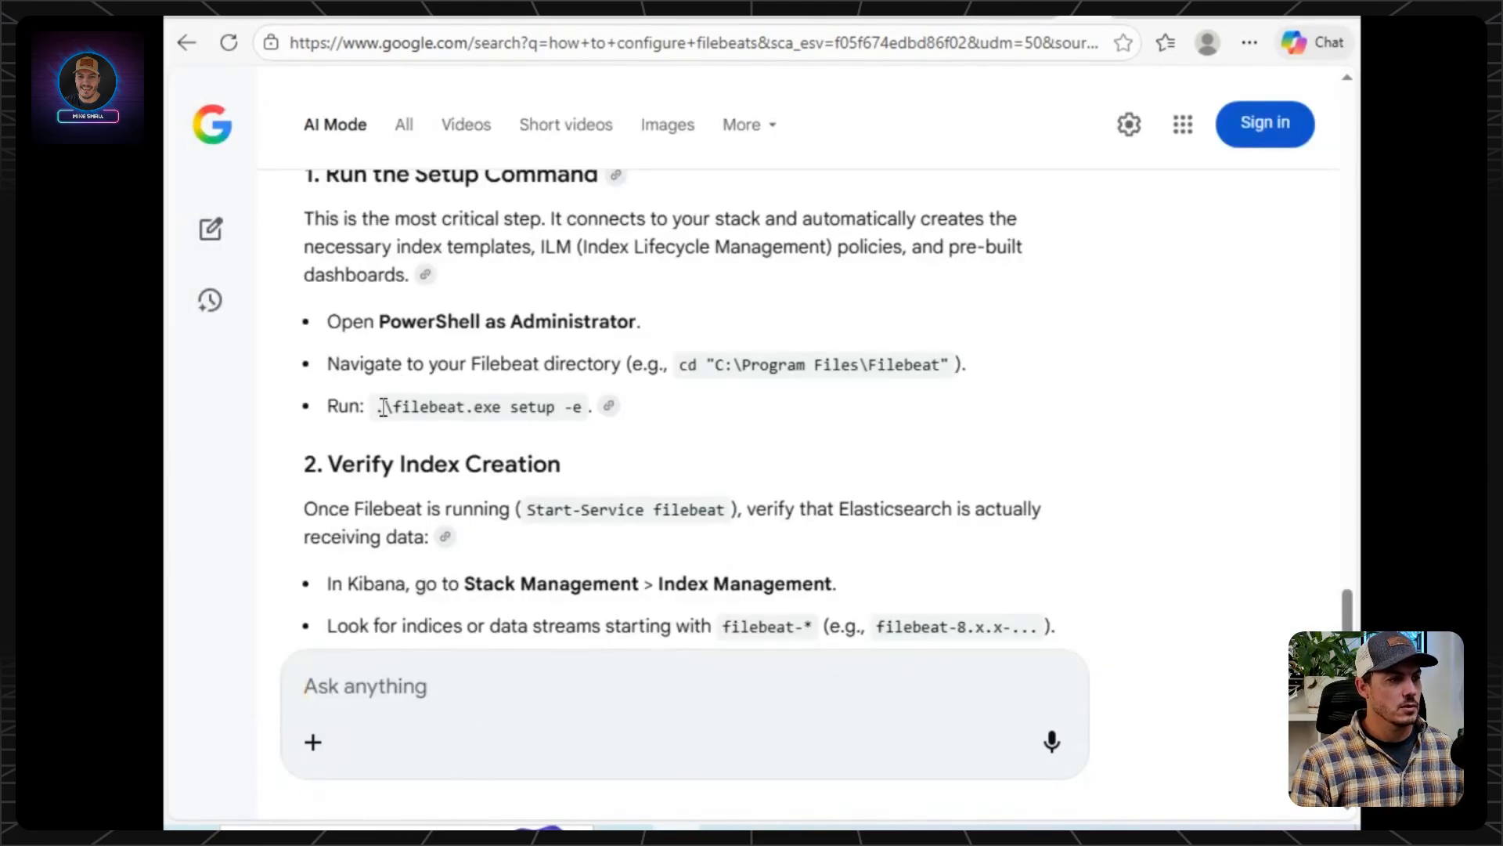
drag(382, 406, 583, 417)
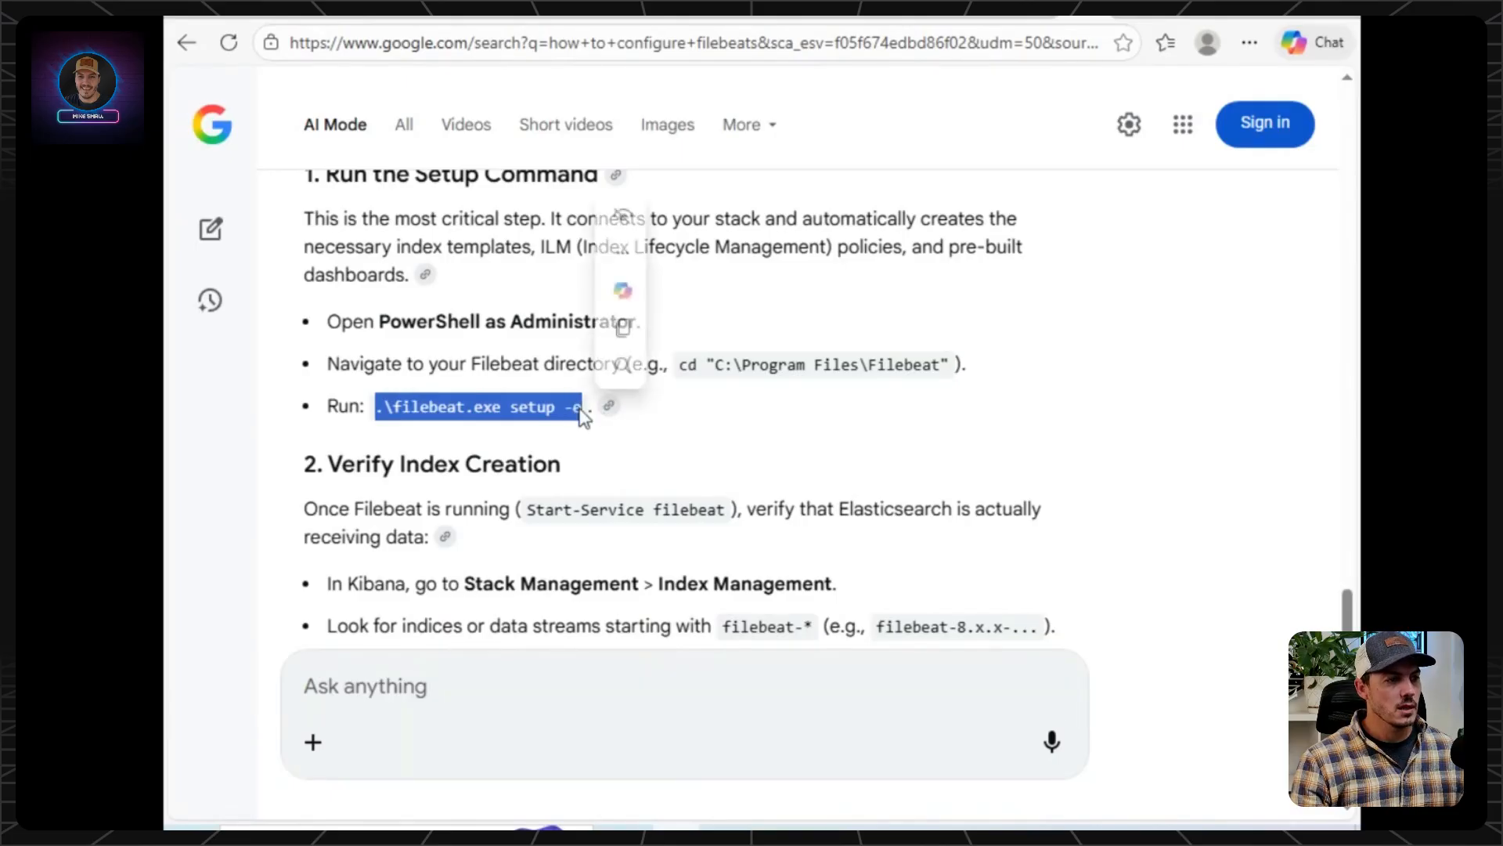
right_click(583, 415)
click(649, 431)
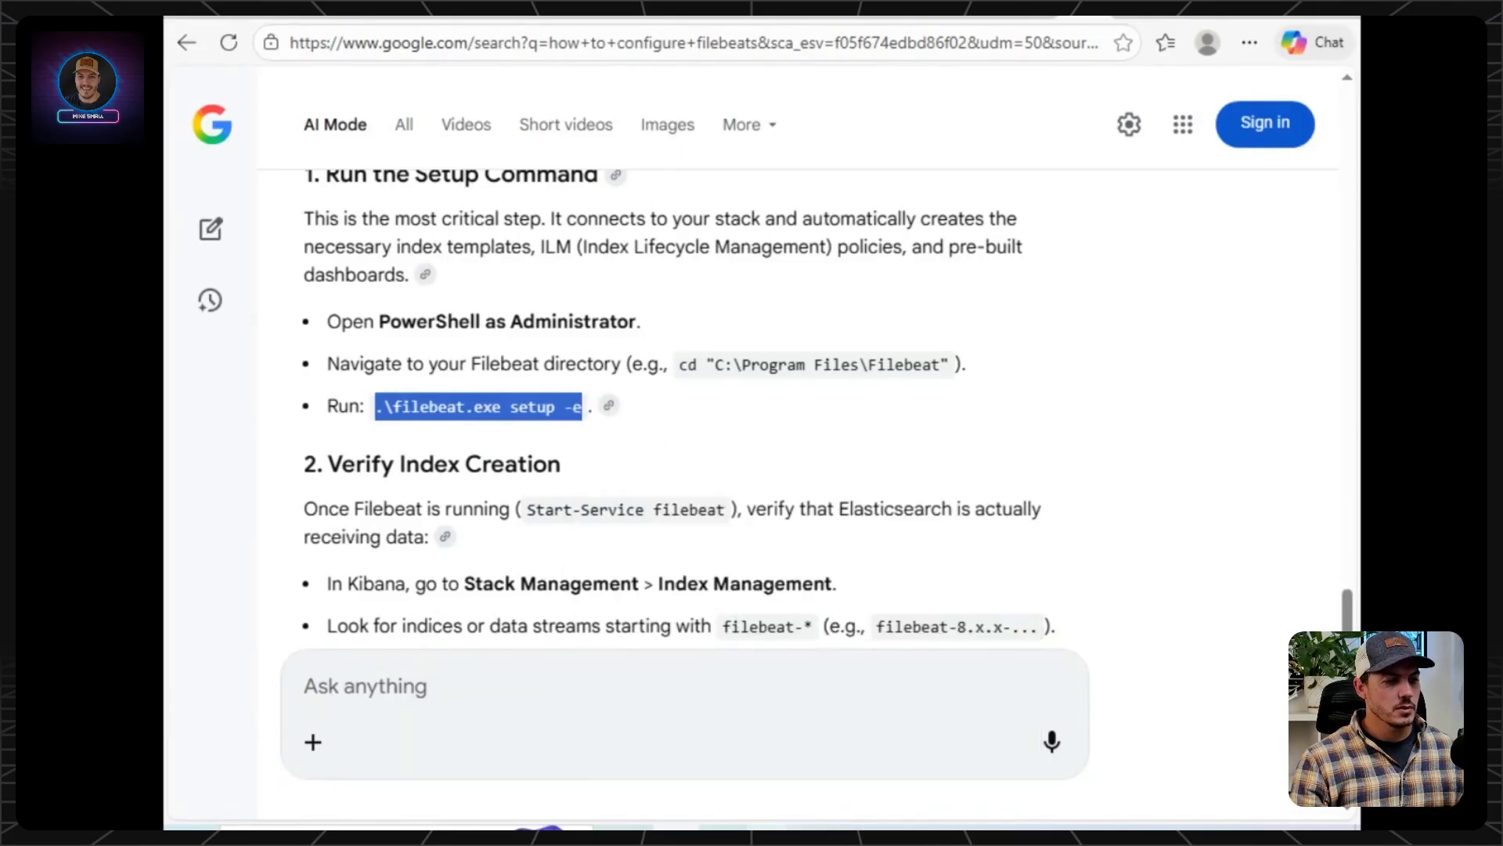
mouse_move(772, 829)
click(909, 753)
right_click(921, 747)
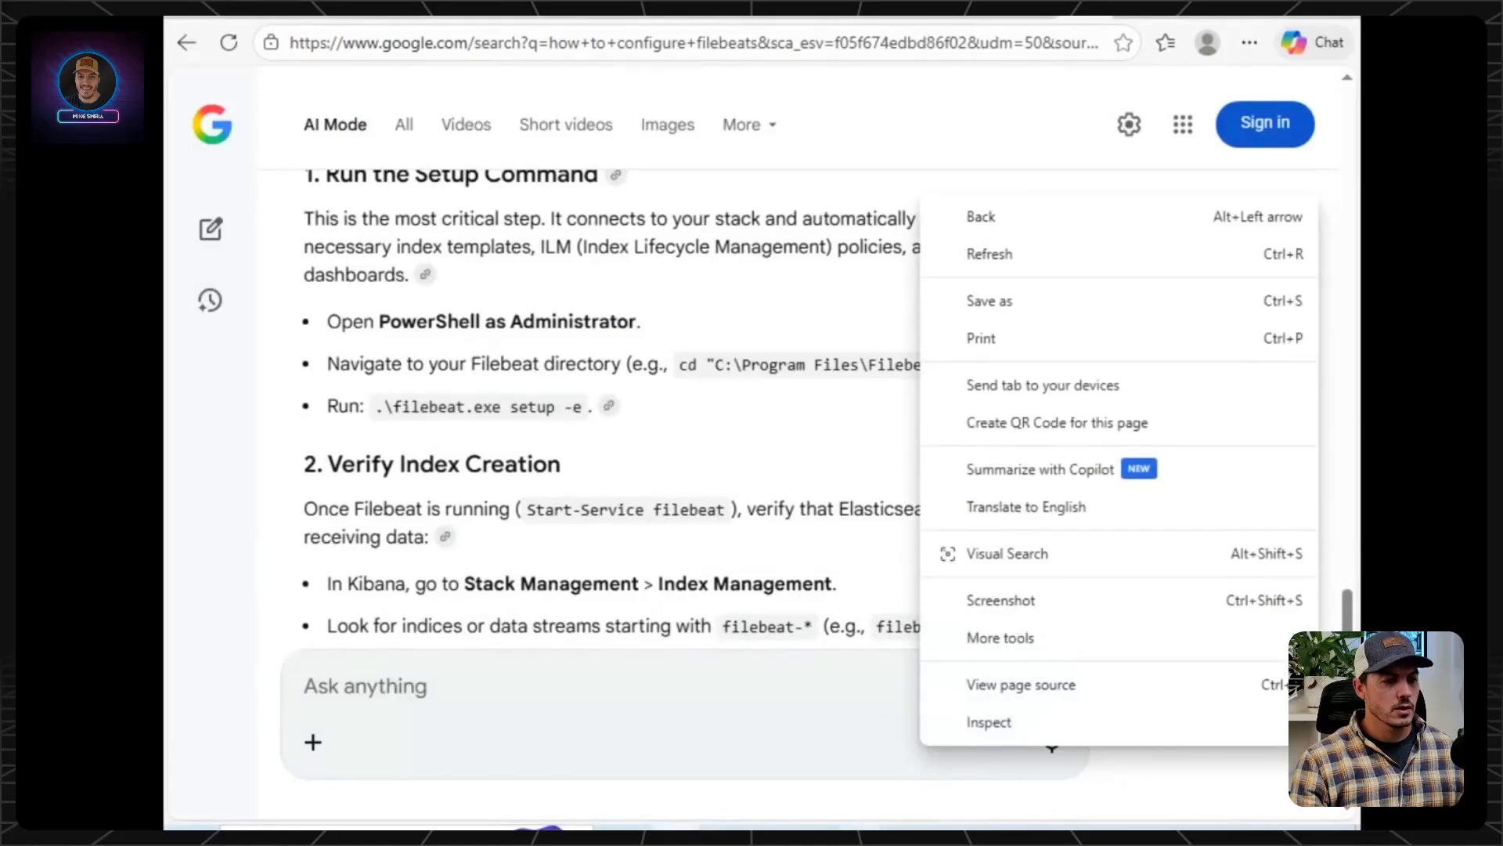
click(885, 740)
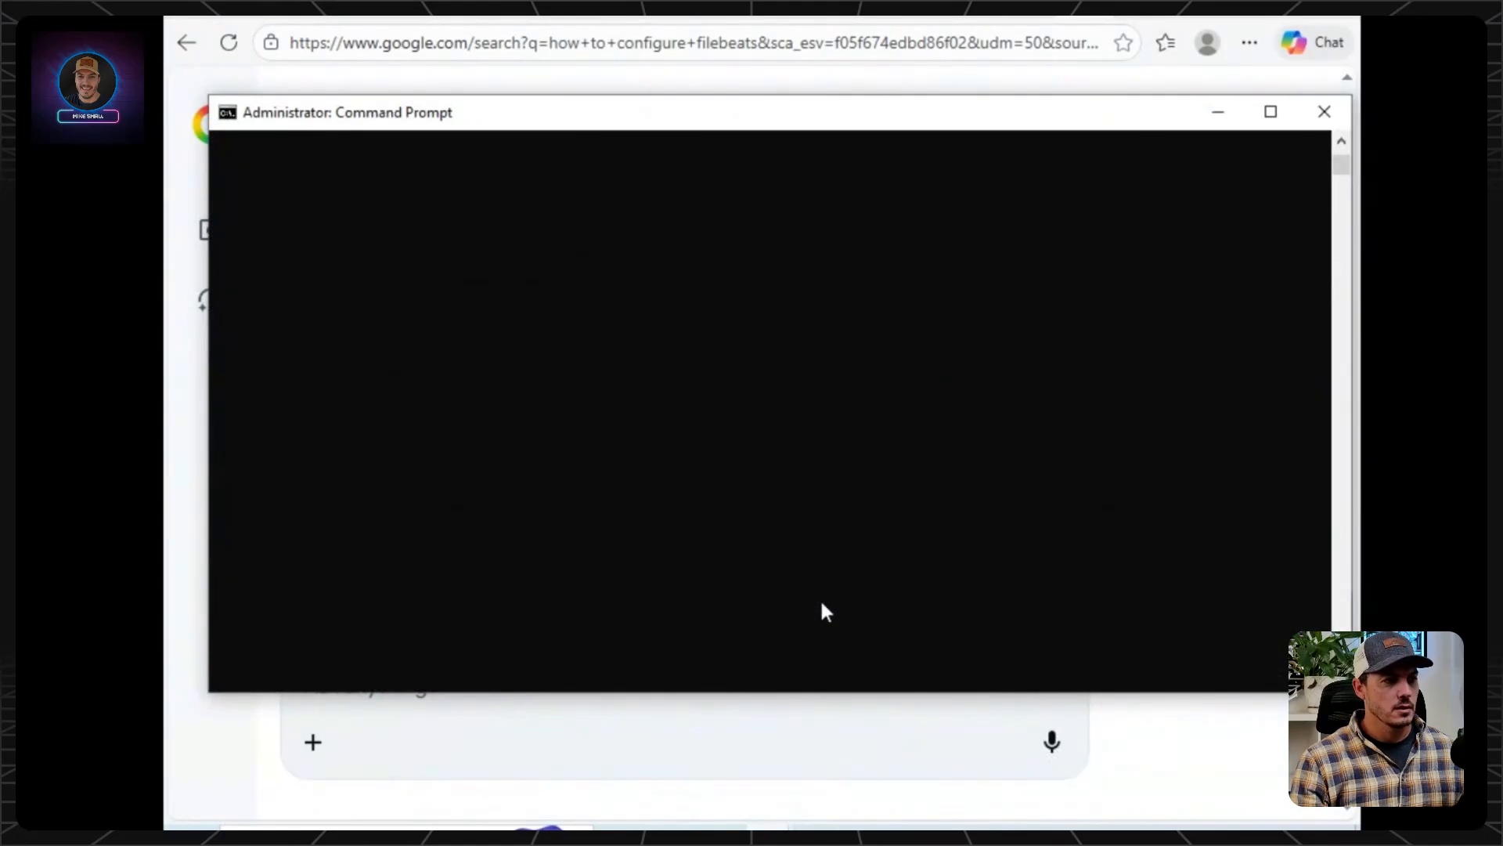
right_click(753, 412)
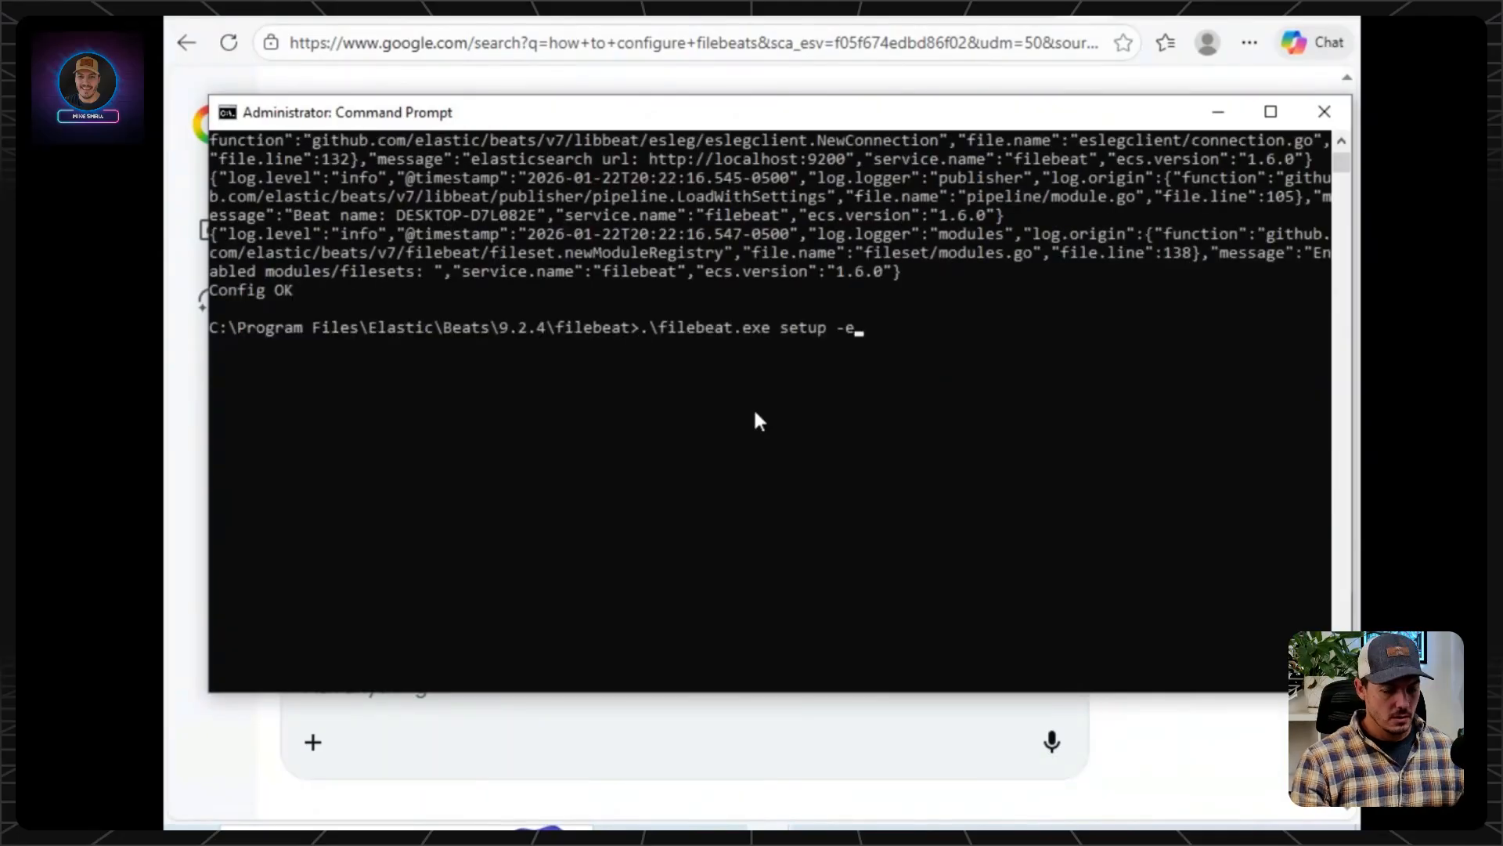
key(Return)
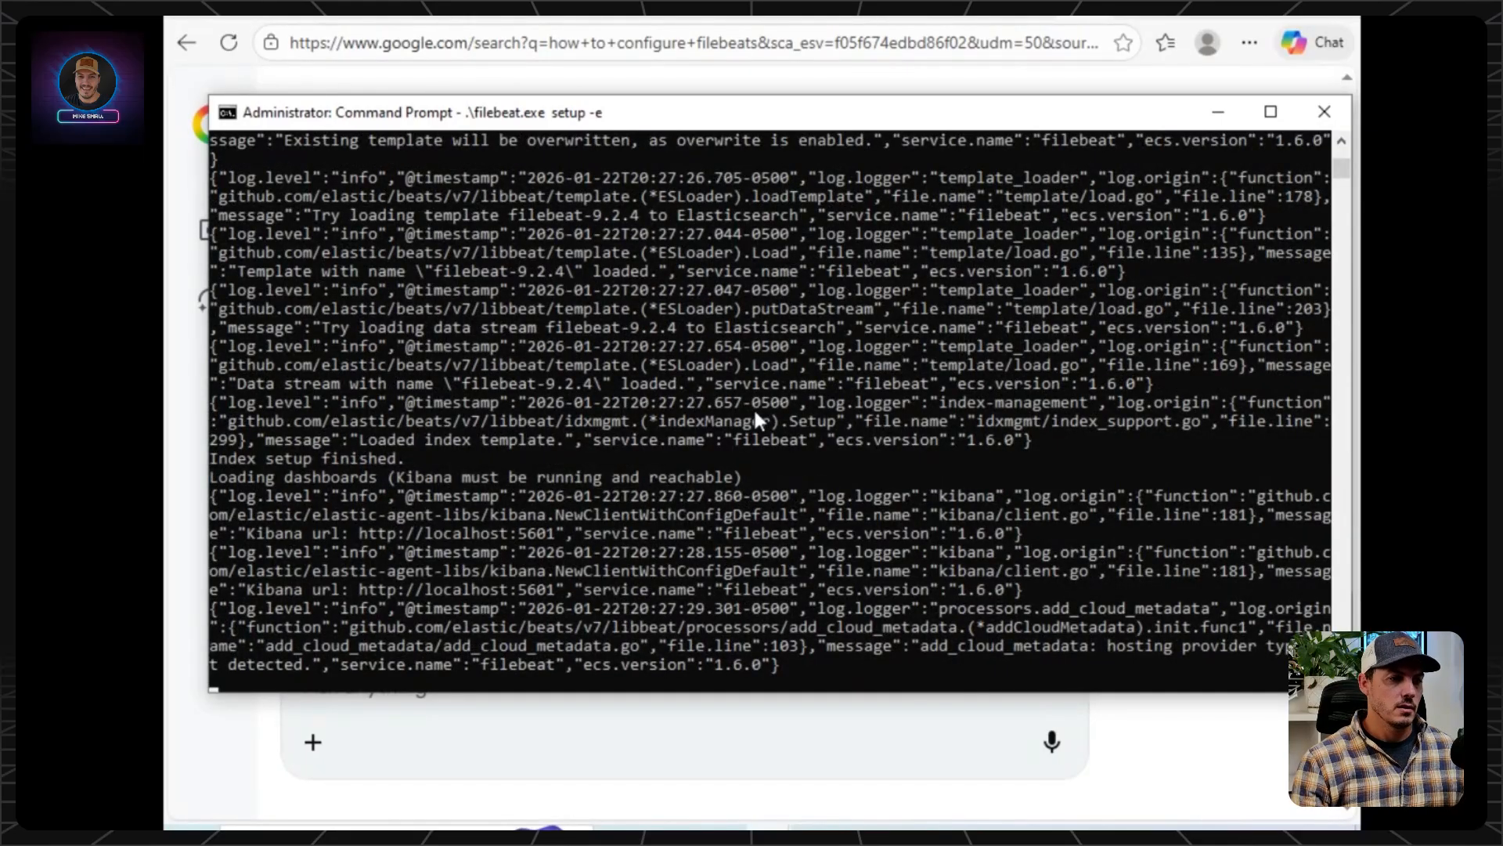
Switch to Windows PowerShell ISE and stop the filebeat service with "Stop-Service filebeat".
key(alt+Tab)
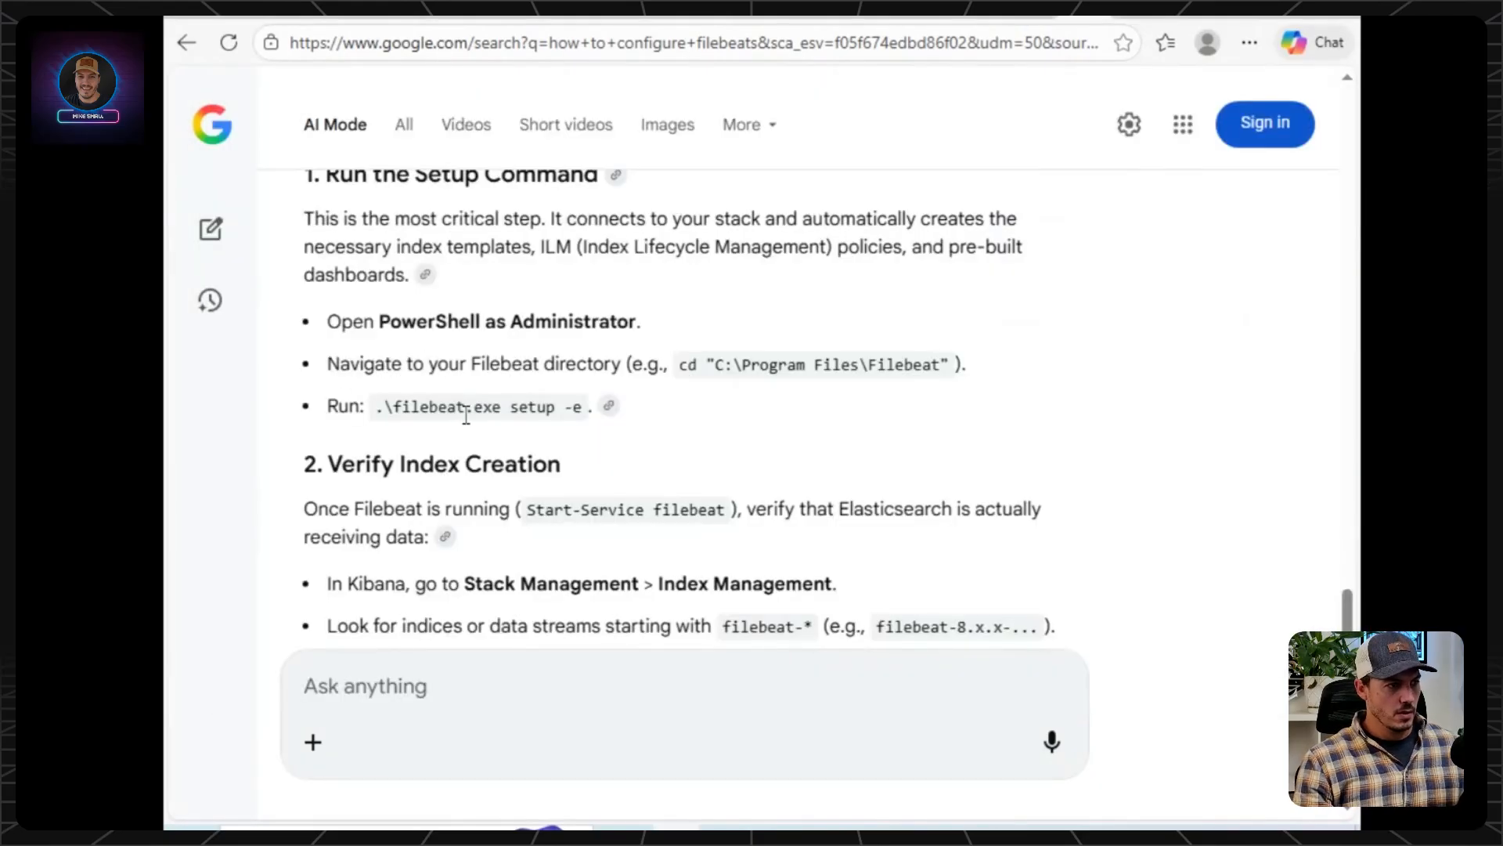
click(910, 829)
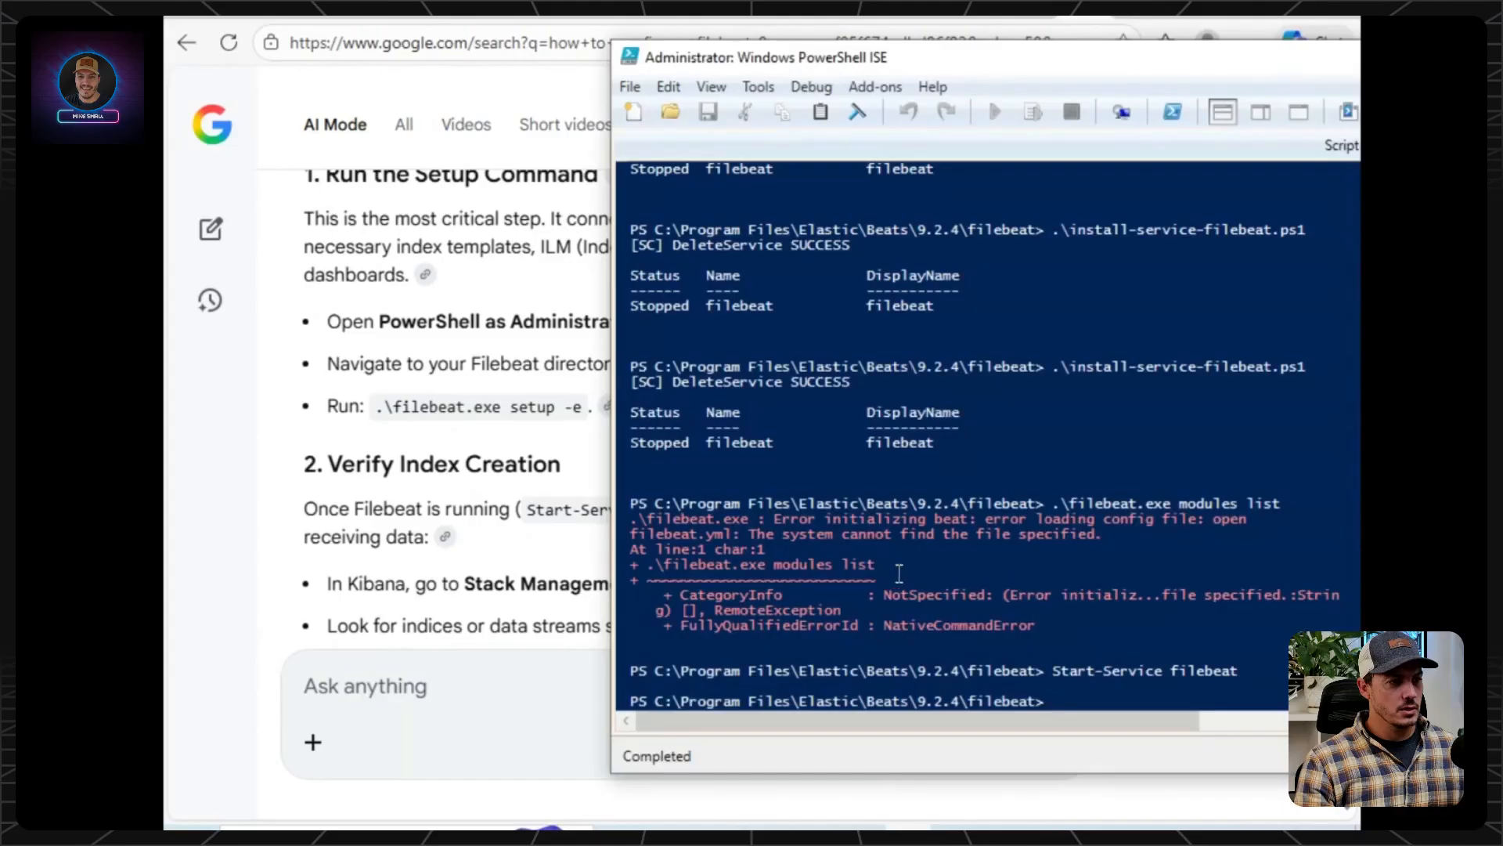
key(Up)
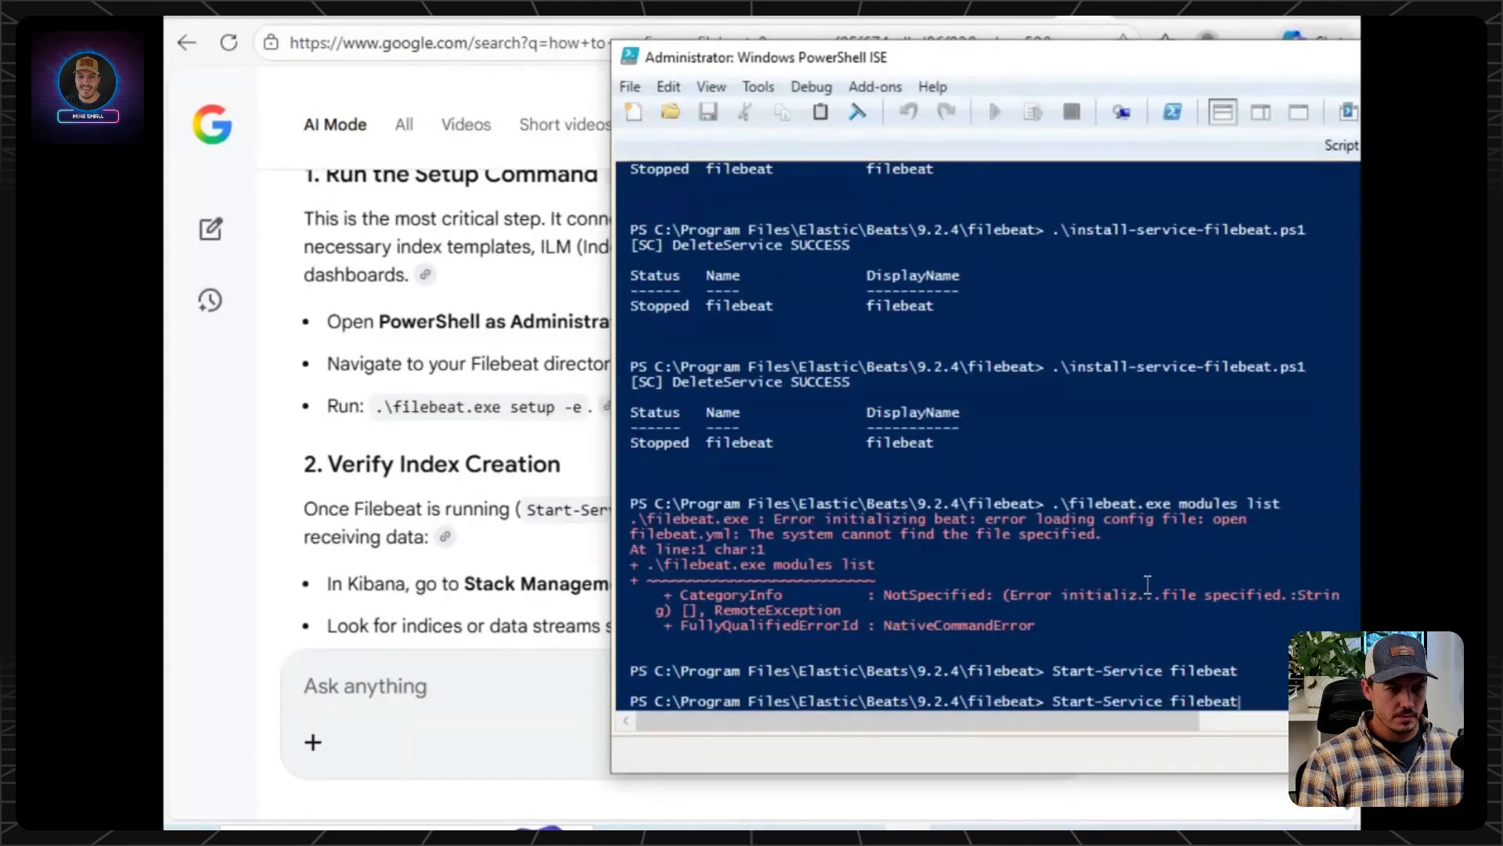
key(BackSpace)
key(BackSpace)
key(BackSpace)
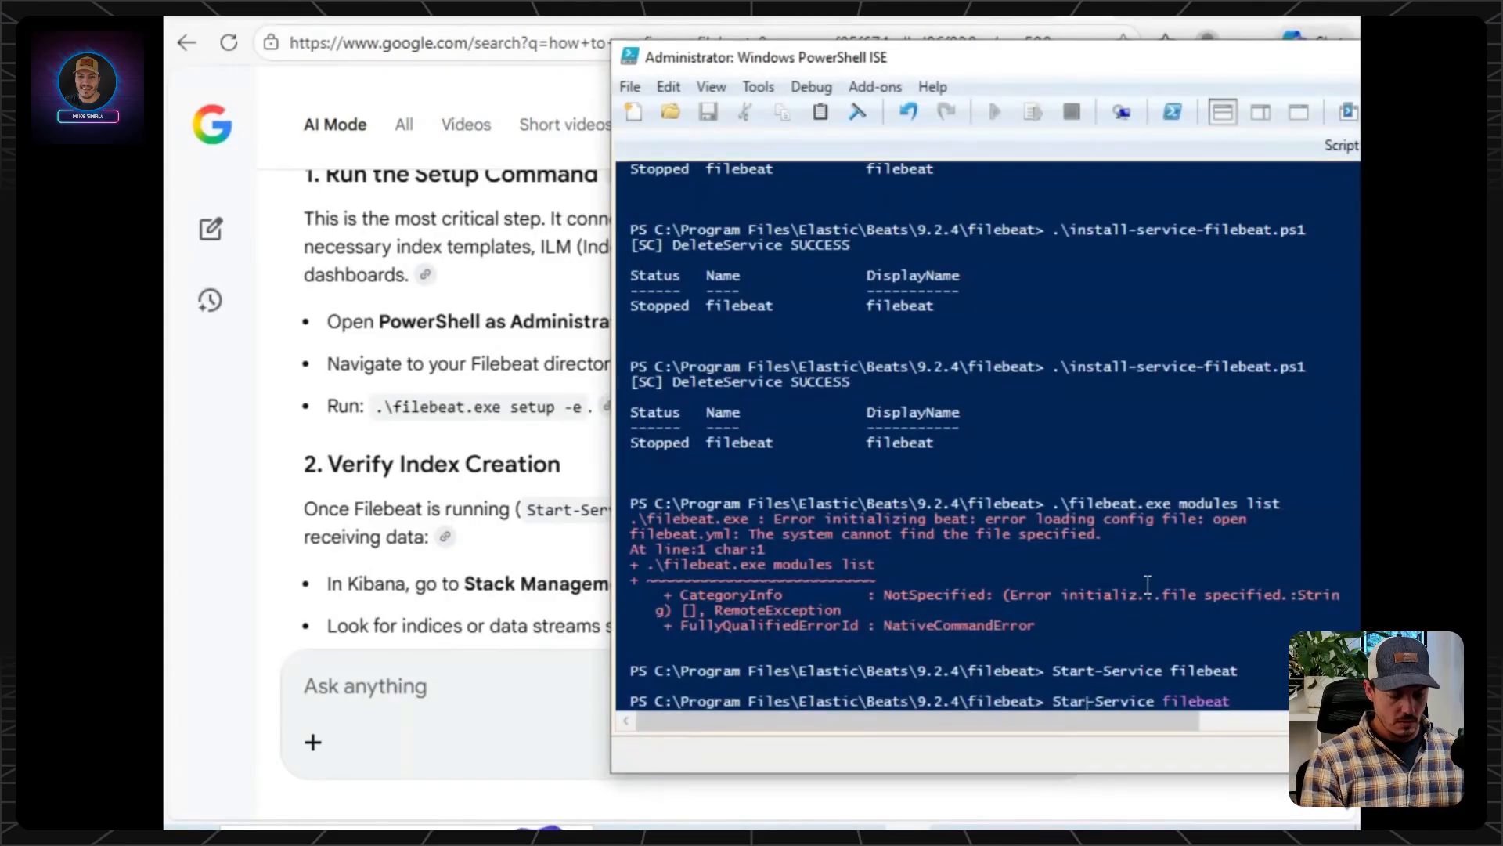
text(op)
key(Return)
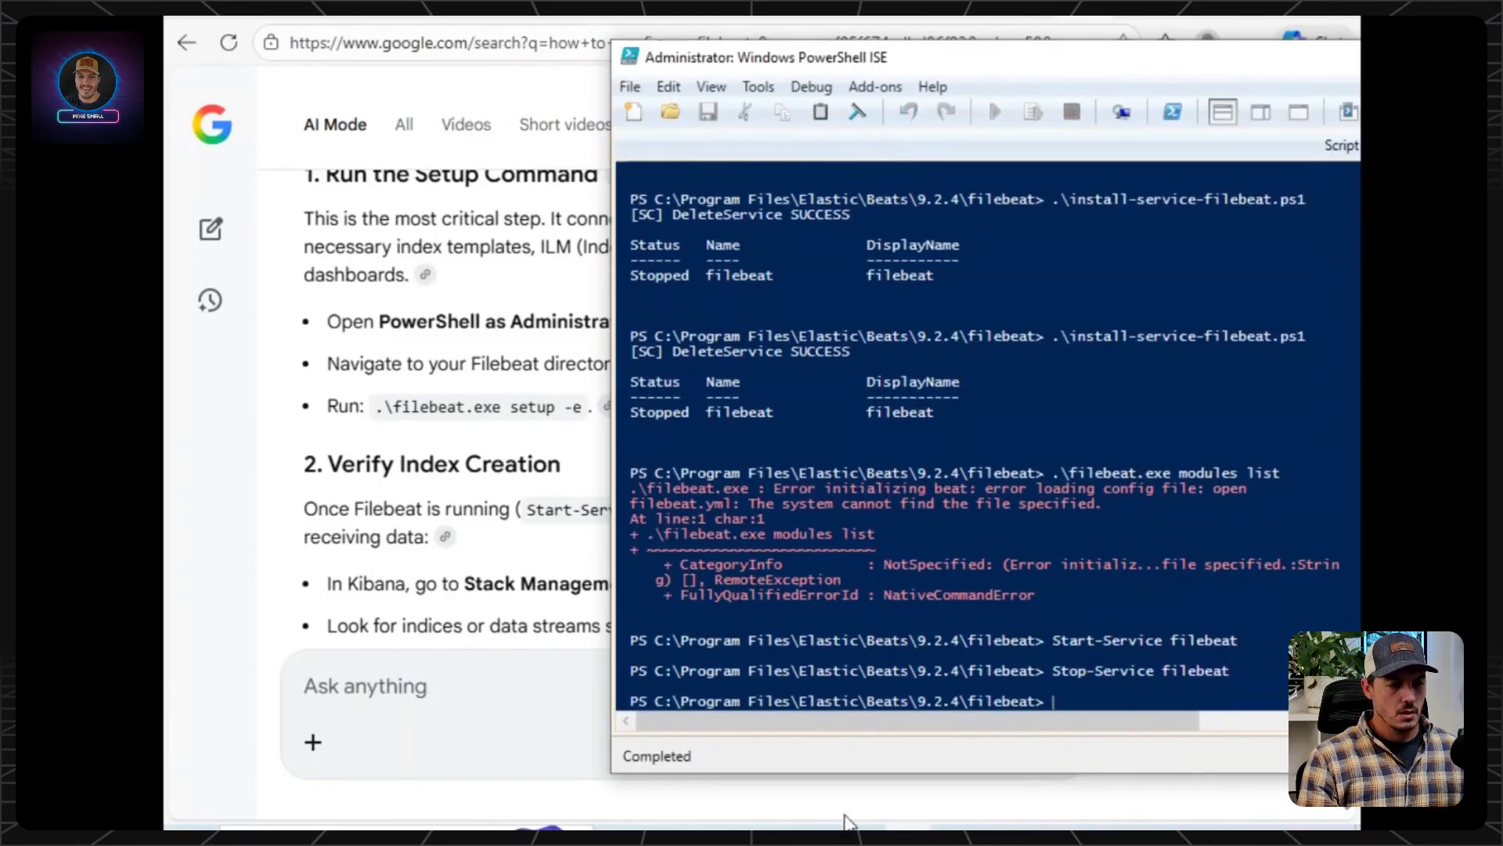
Check the setup progress in the Command Prompt and reload the indices list in Kibana's Index Management.
click(946, 742)
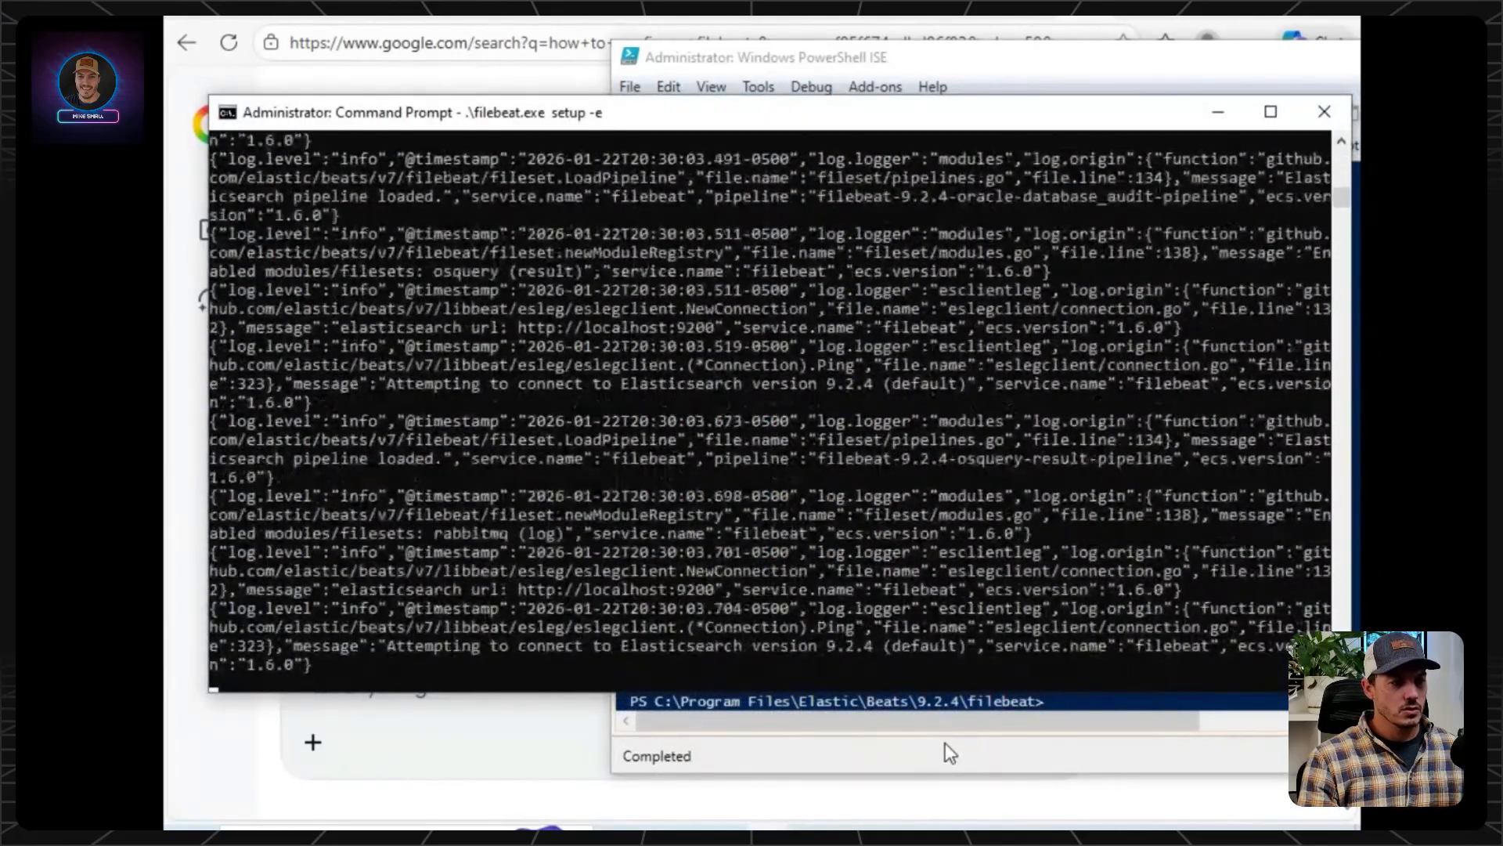
click(946, 742)
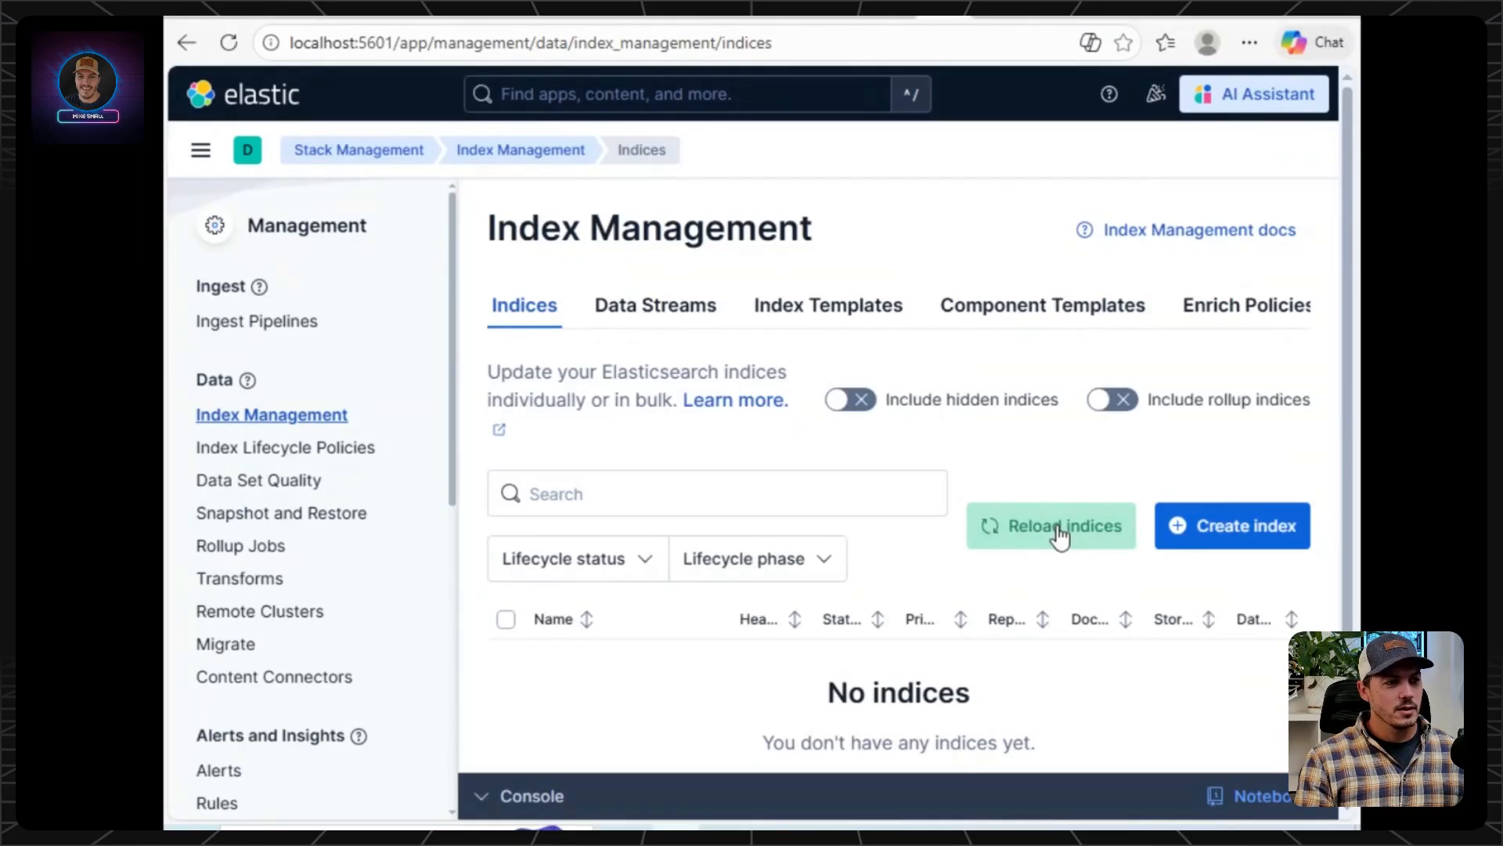
click(1058, 530)
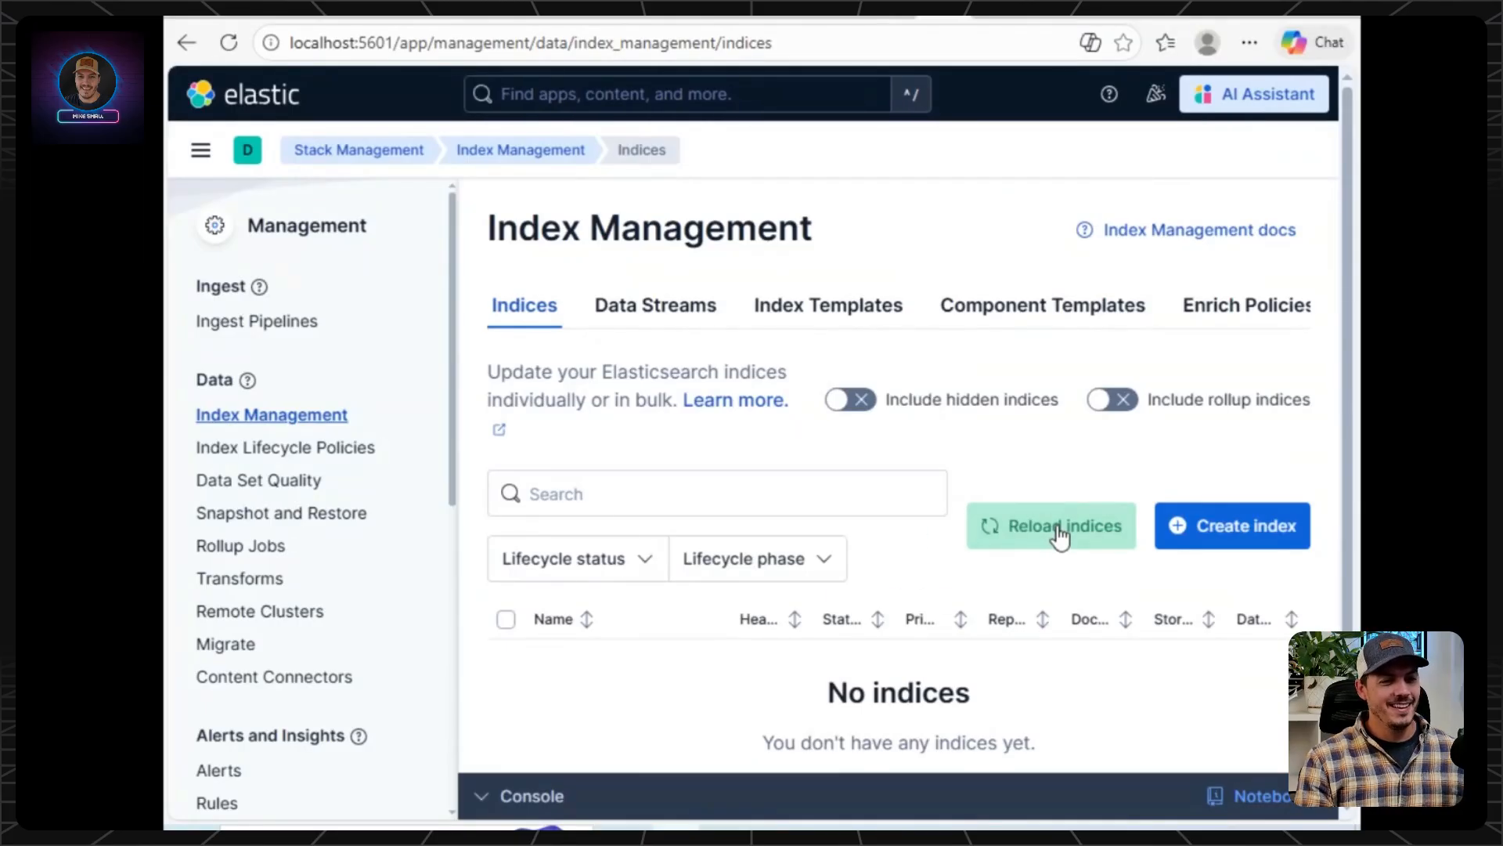
click(1052, 534)
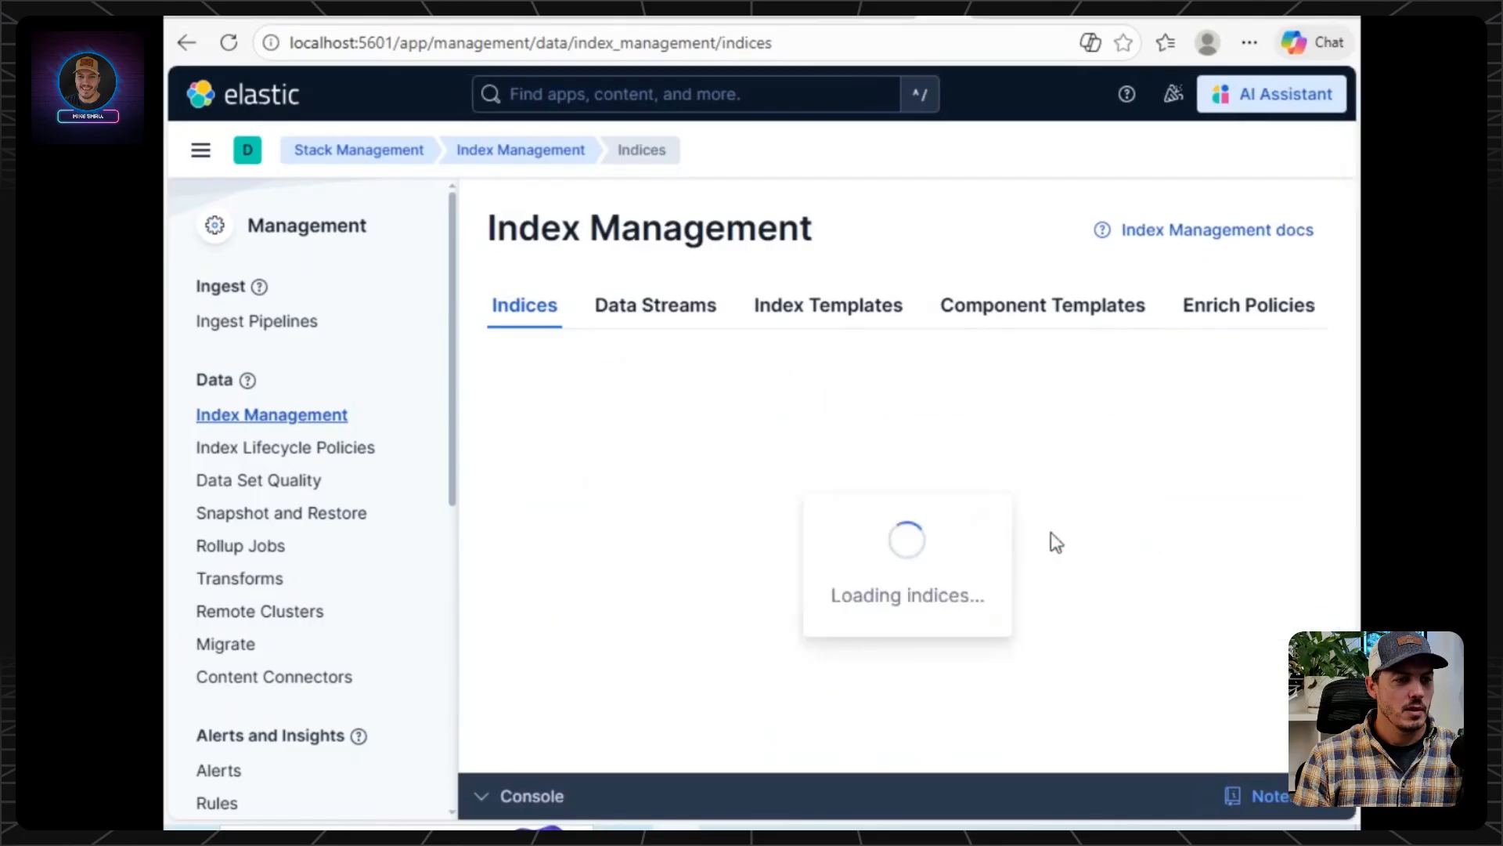
Return to the AI Mode answer and read its instructions on verifying index creation.
click(1079, 17)
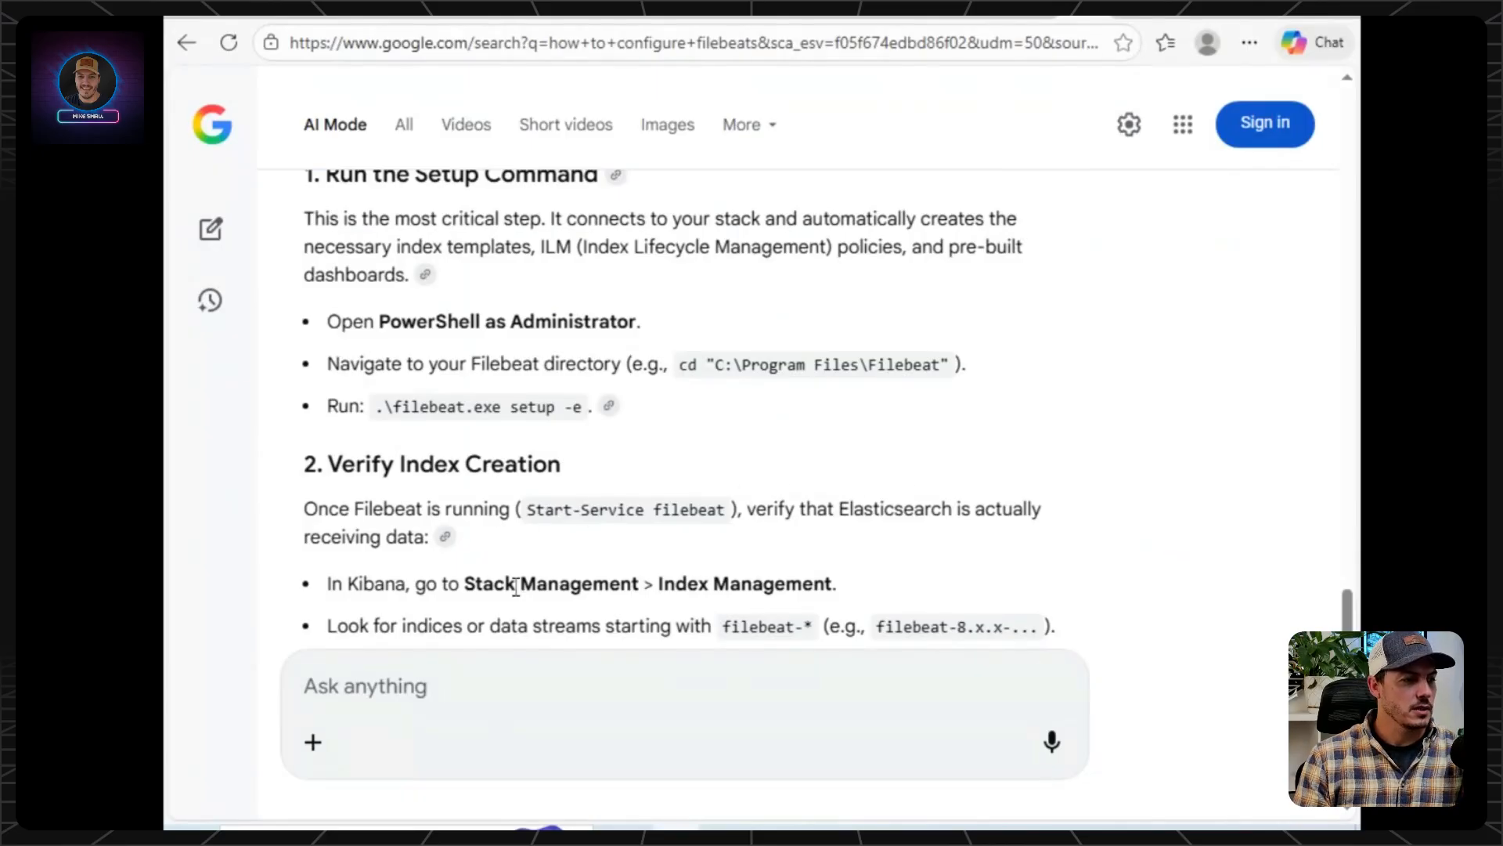
scroll(516, 586, down, 1)
scroll(550, 521, down, 1)
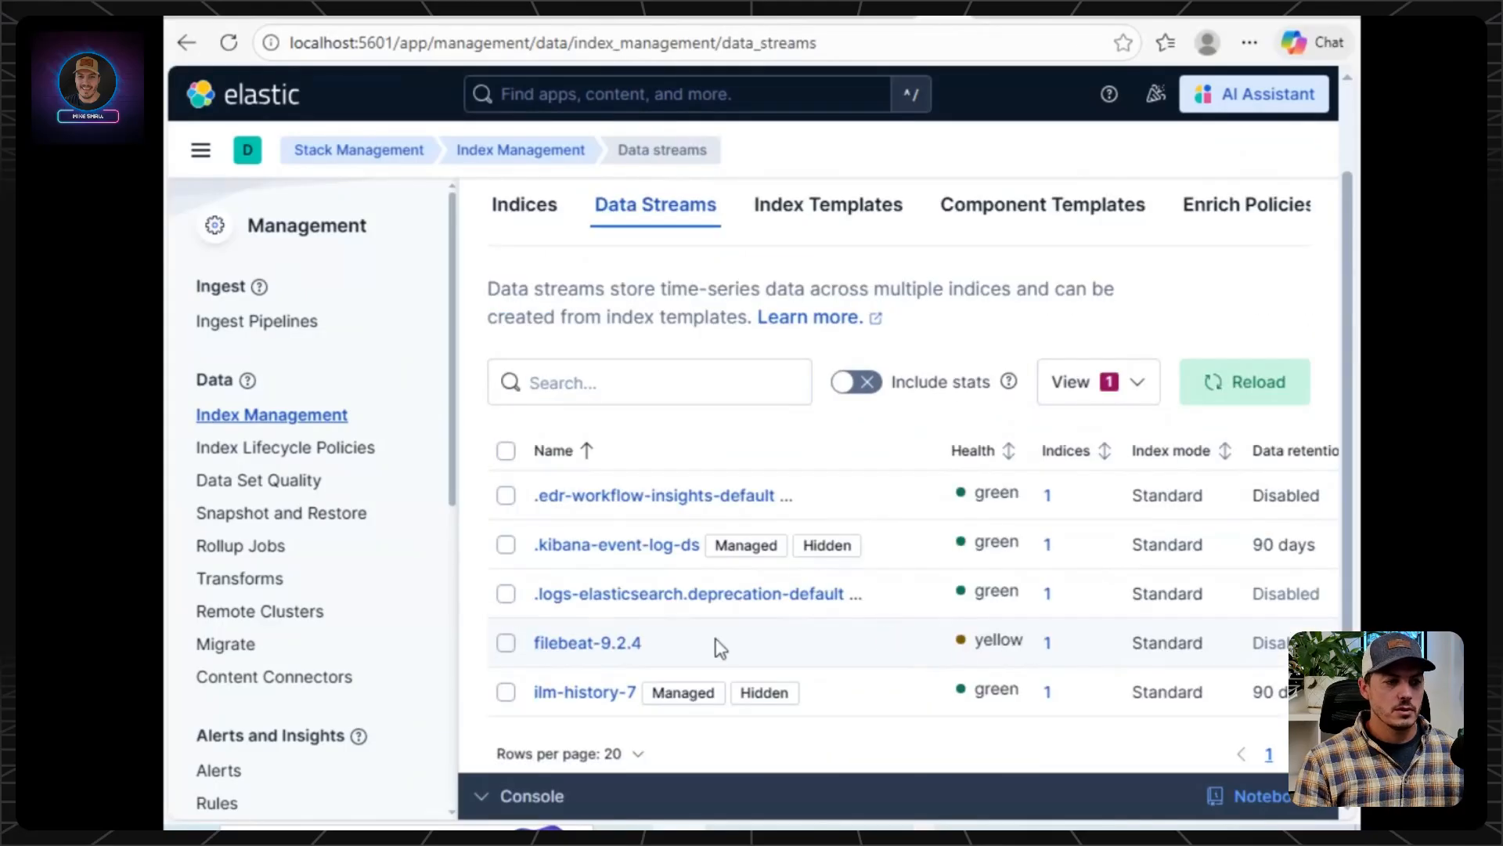
In Kibana, open the filebeat-9.2.4 data stream and review the overview of its backing index.
click(581, 645)
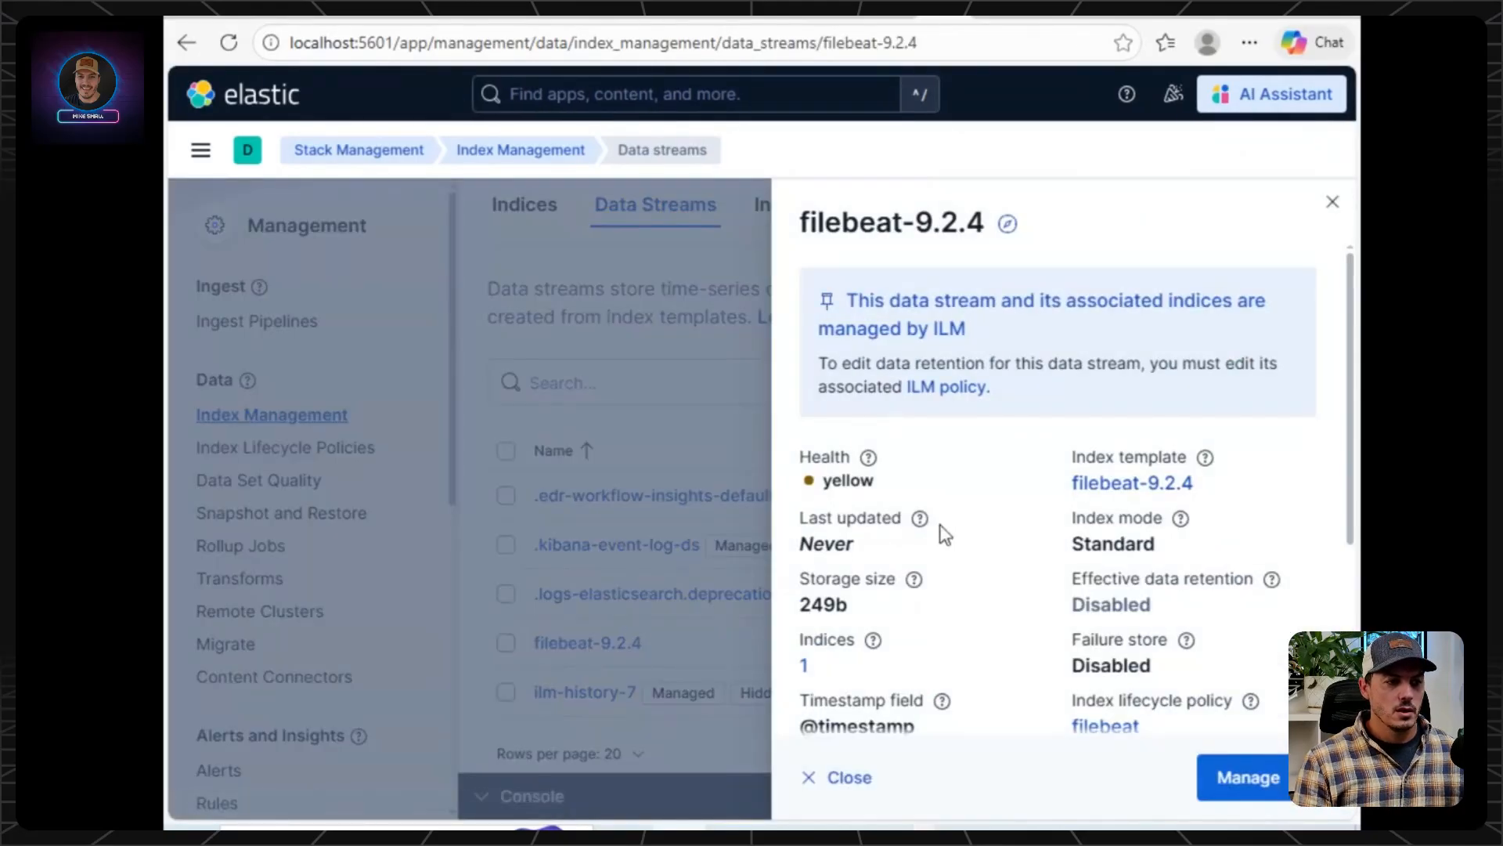
click(805, 666)
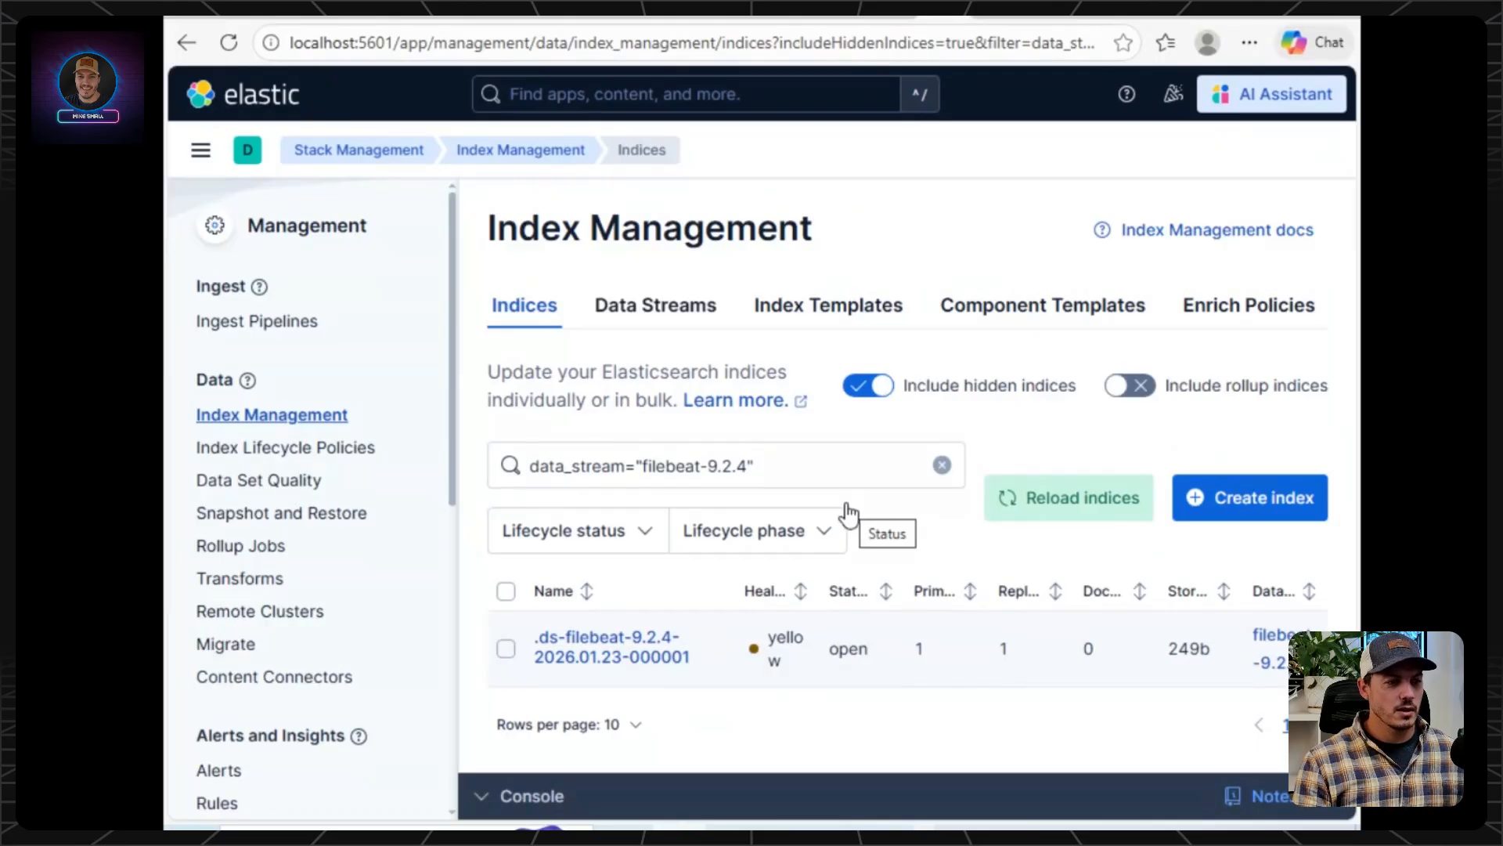
click(578, 658)
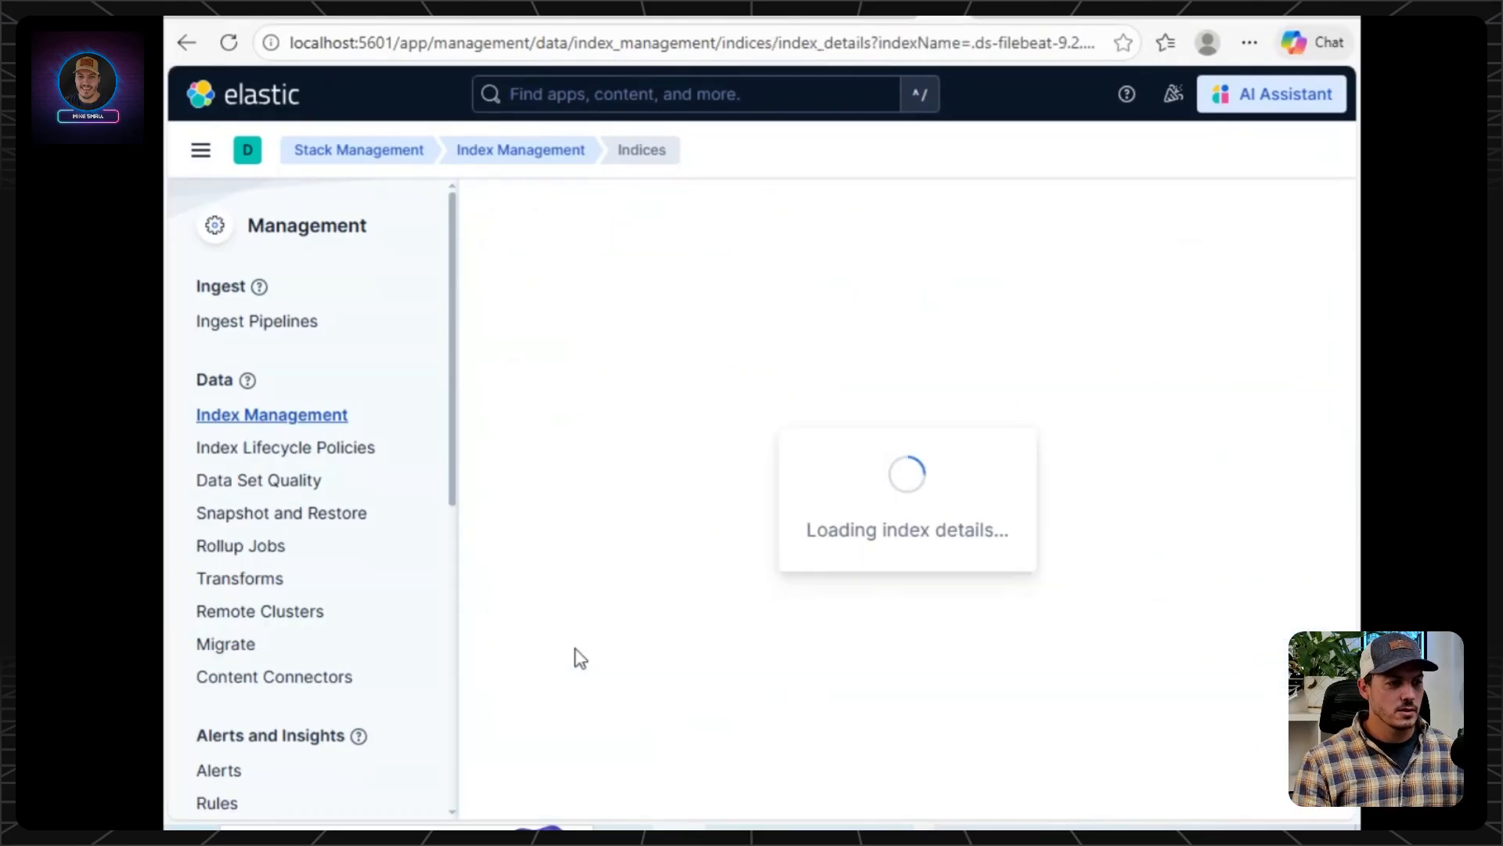
scroll(639, 569, down, 7)
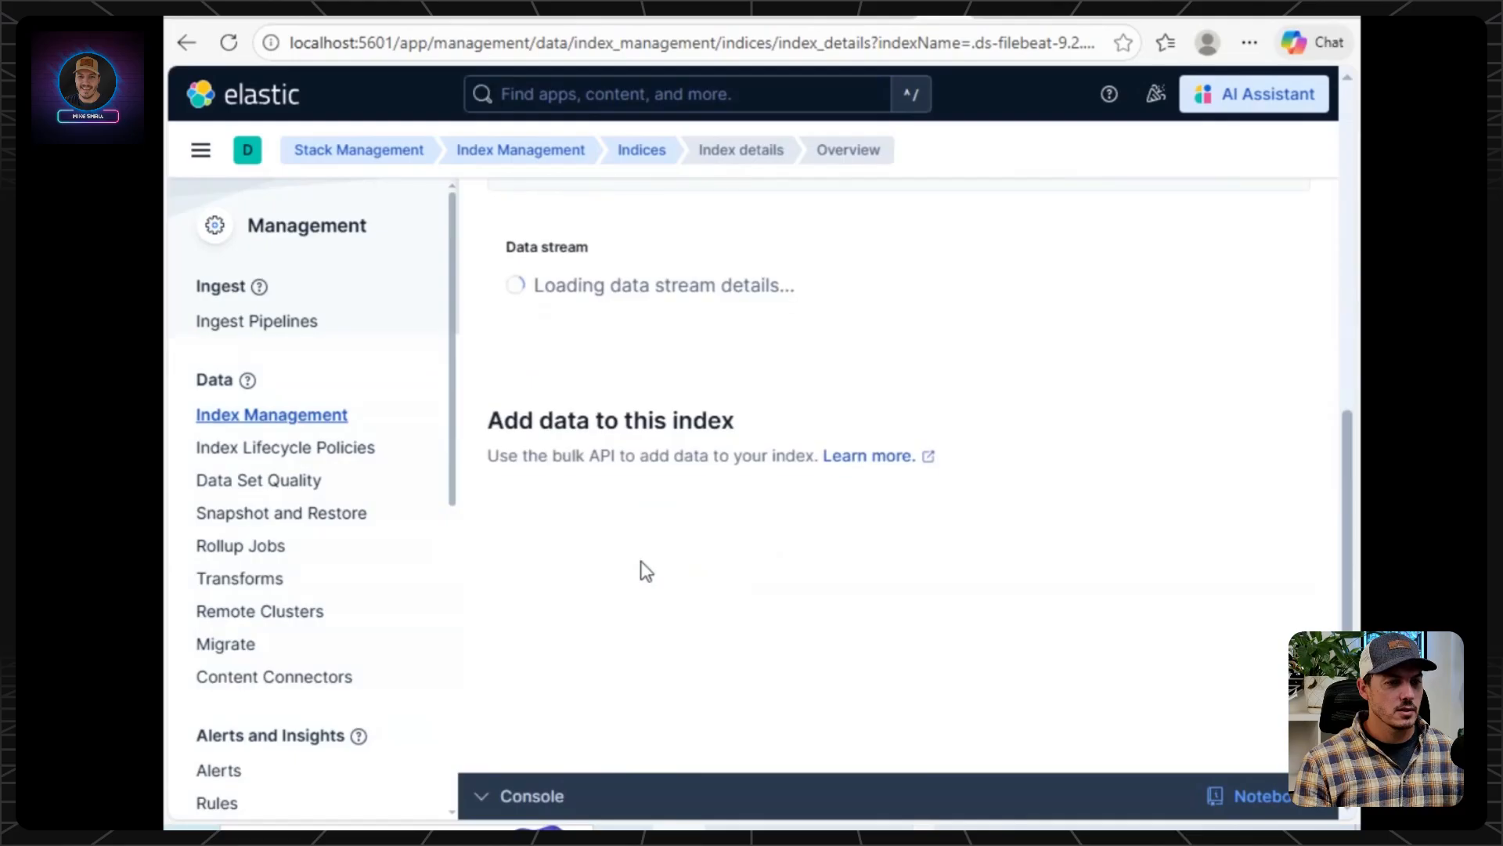
scroll(640, 567, up, 7)
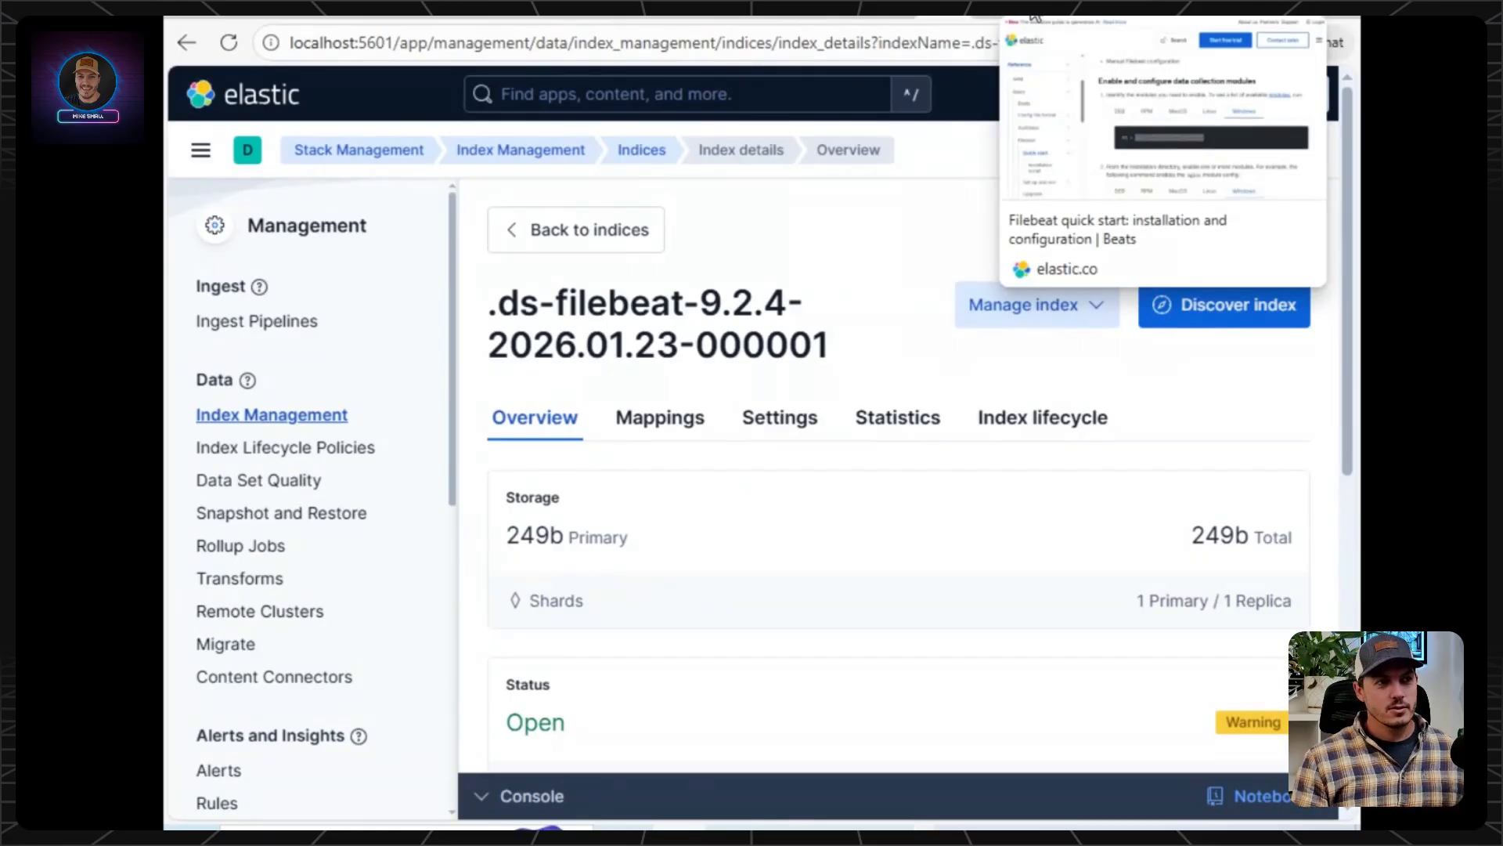
Read the AI Mode instructions on data views and checking for data, and open Discover in Kibana.
click(1083, 16)
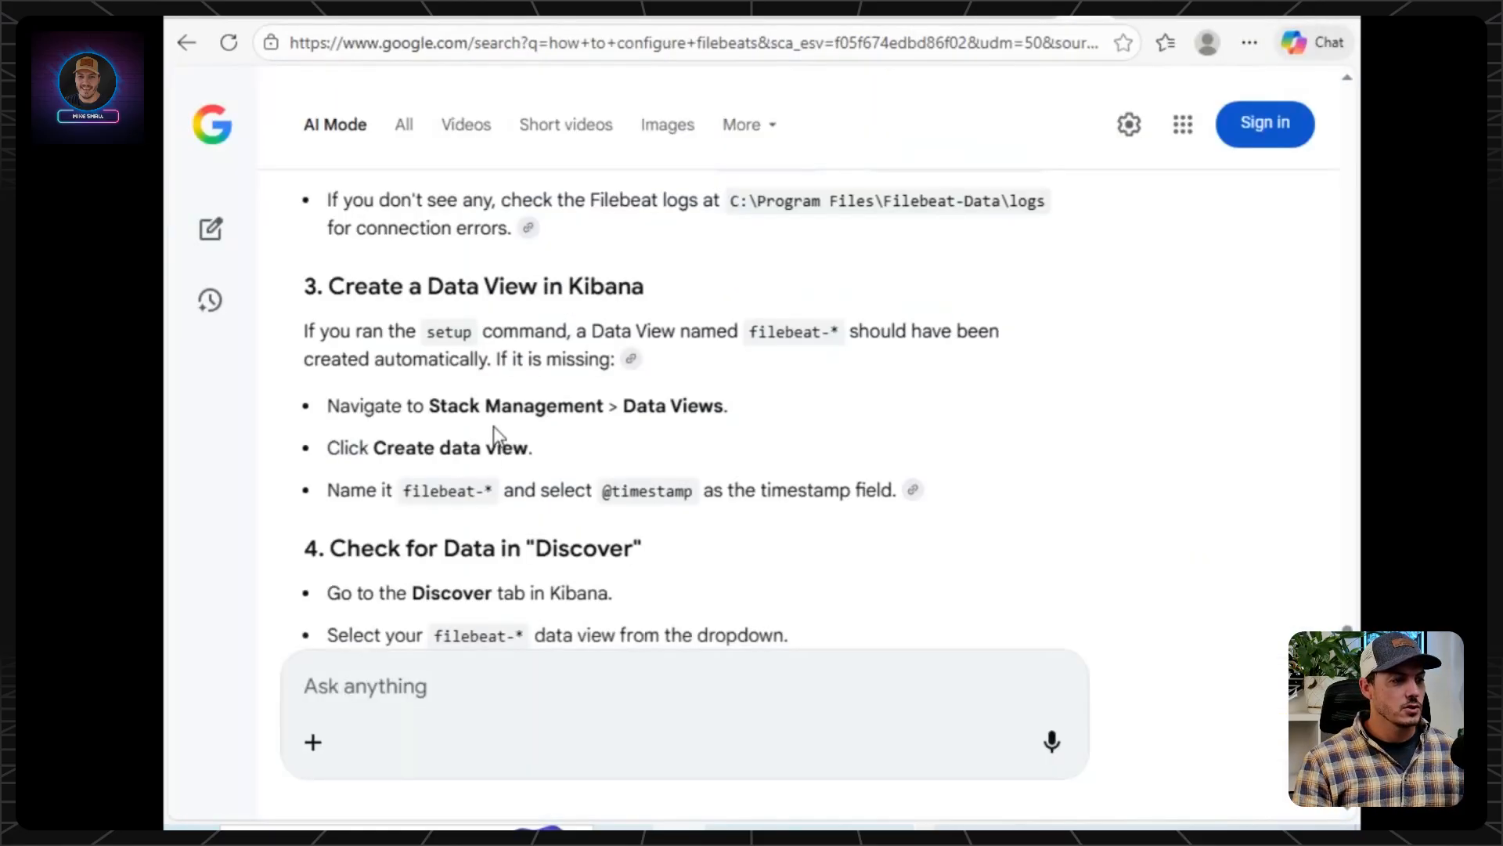
scroll(496, 436, down, 1)
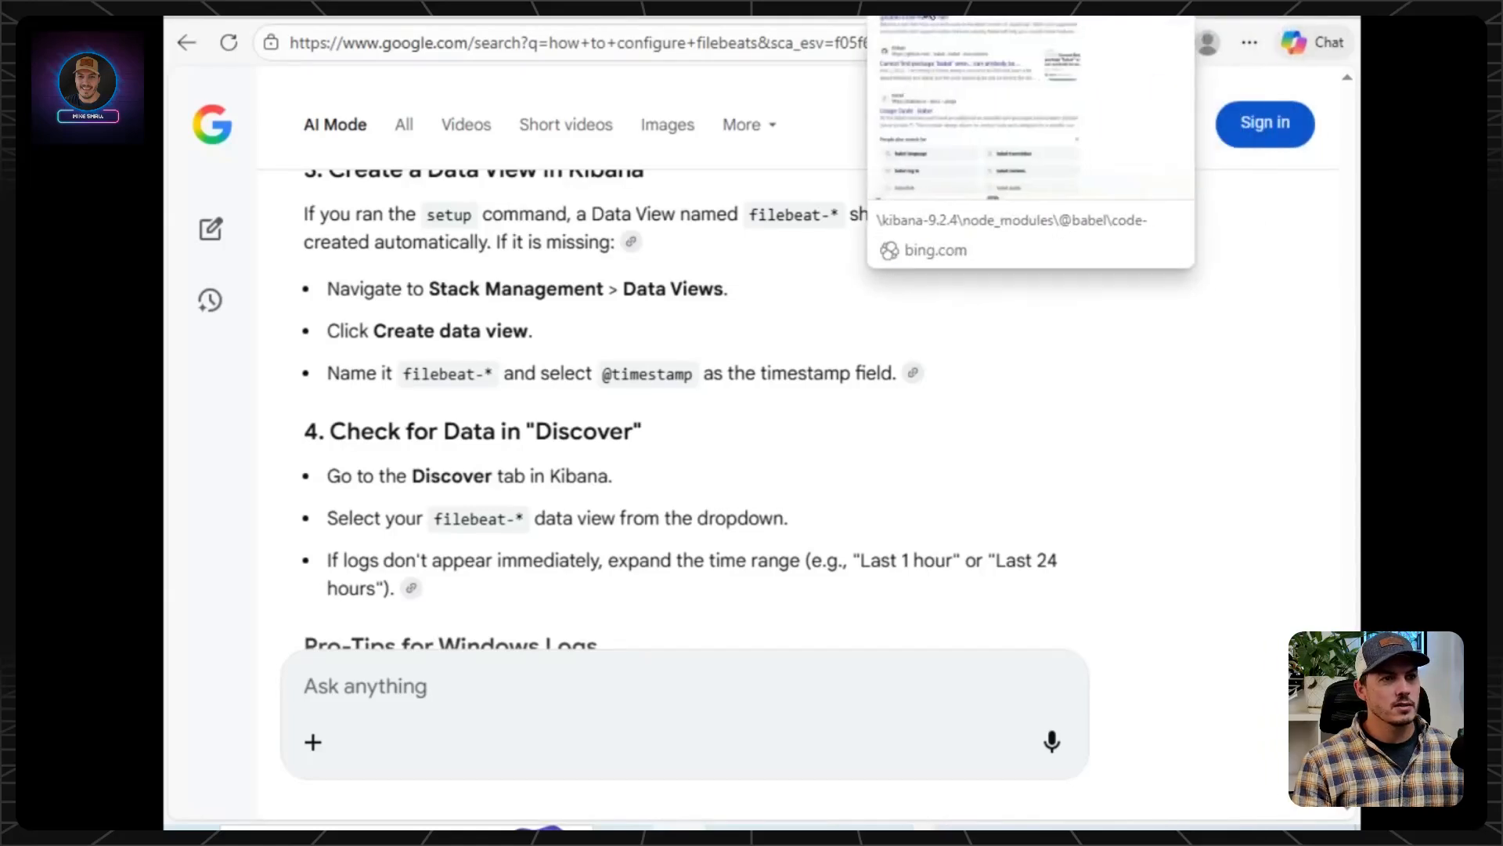
click(924, 18)
click(203, 153)
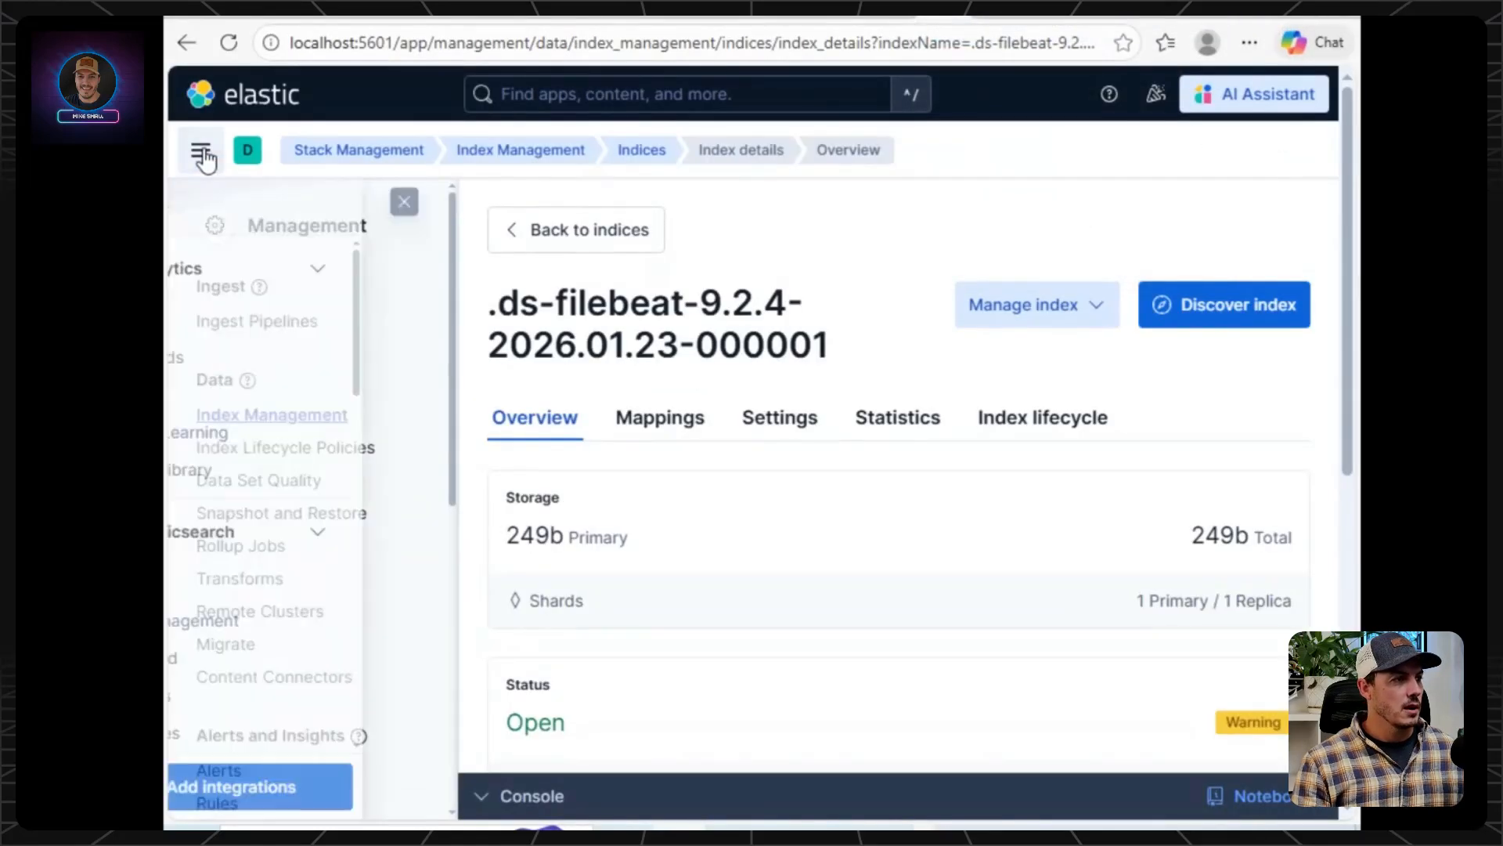
click(248, 322)
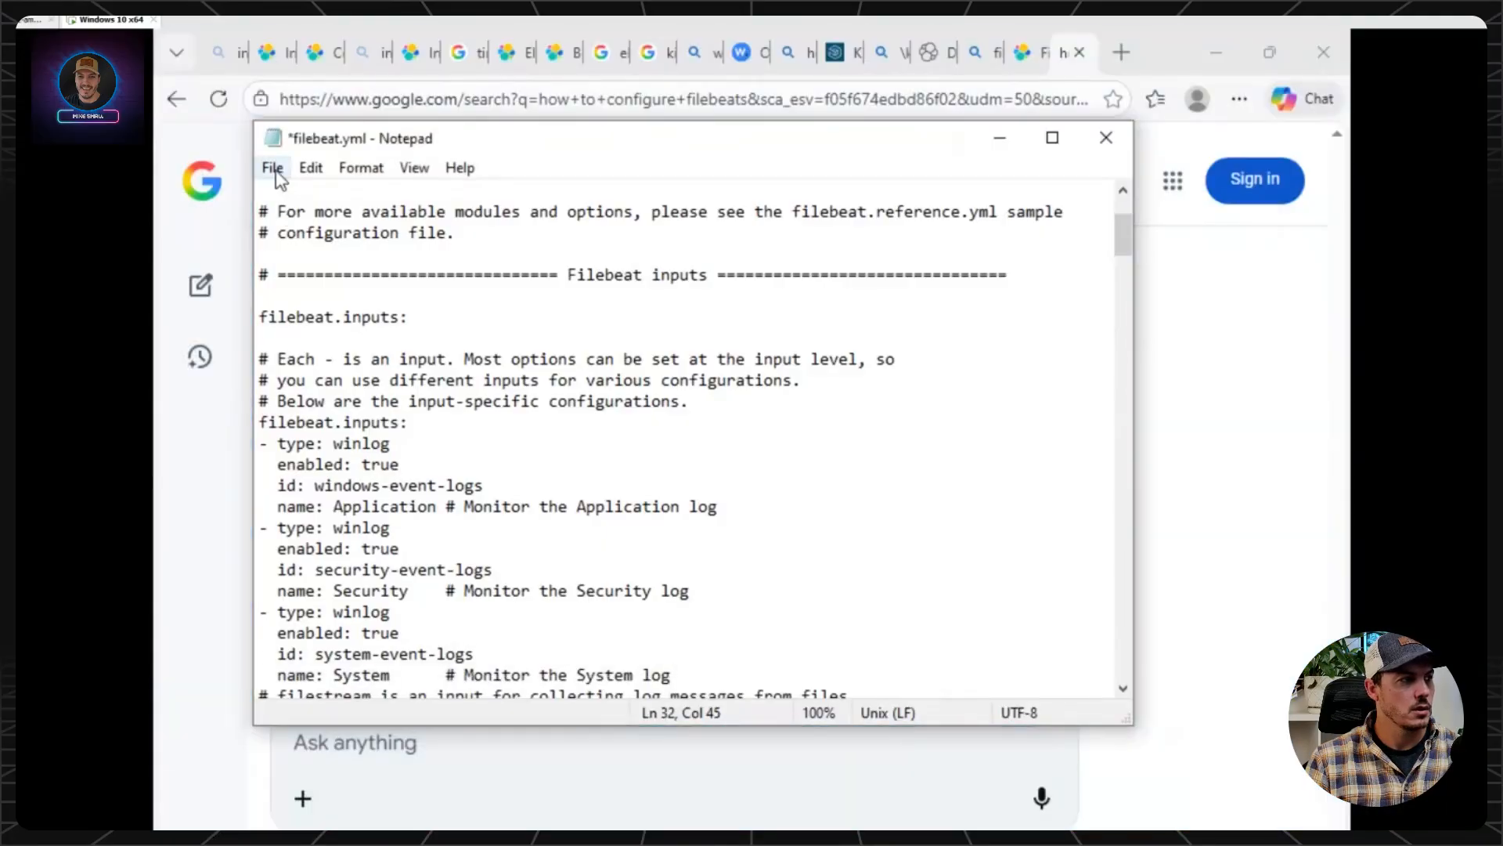
Save filebeat.yml in Notepad and switch to the Command Prompt that ran the Filebeat setup.
click(273, 168)
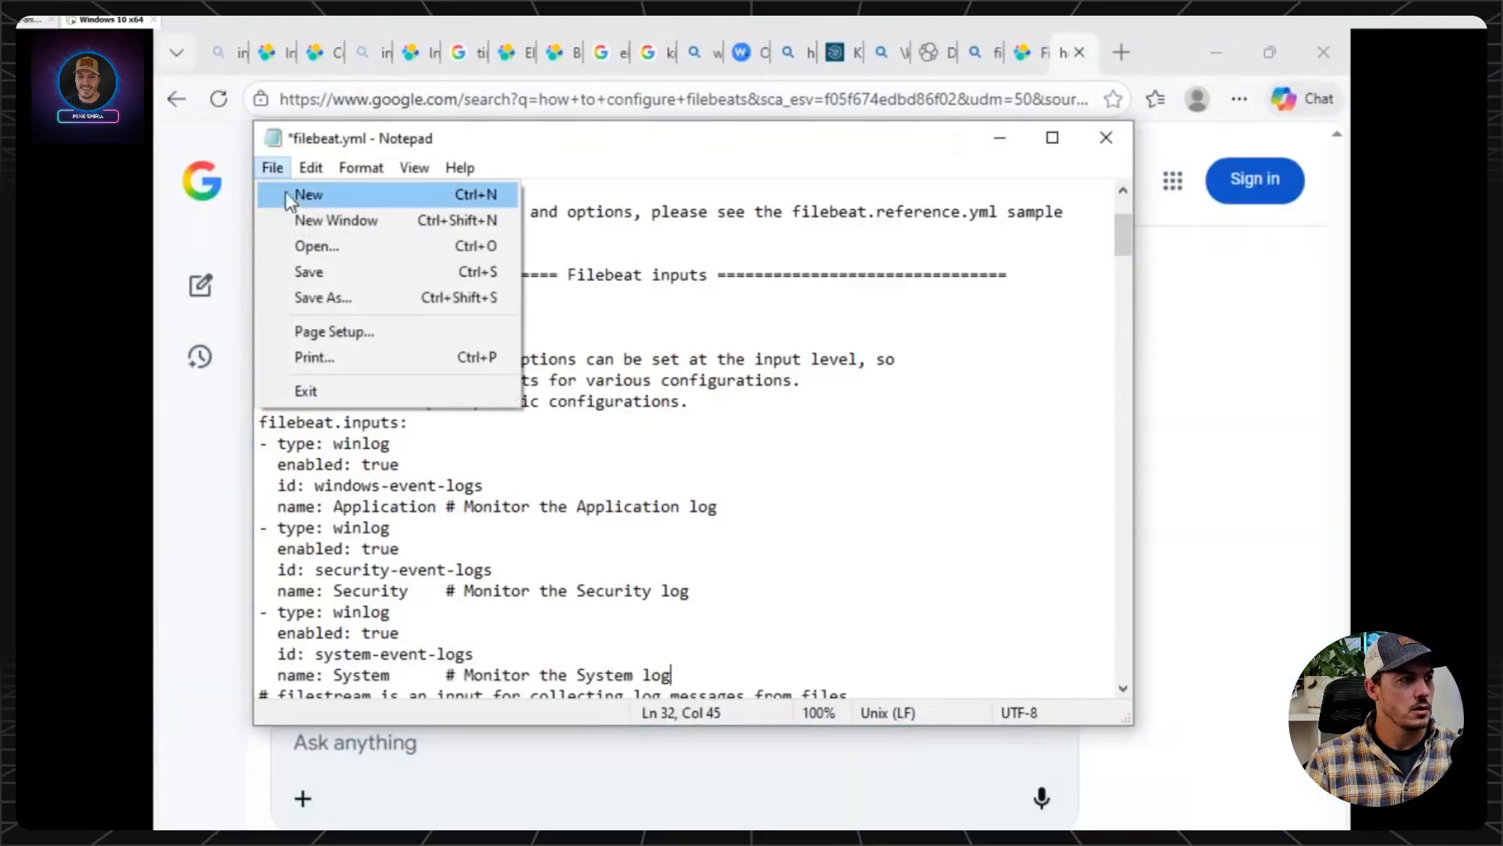
click(318, 271)
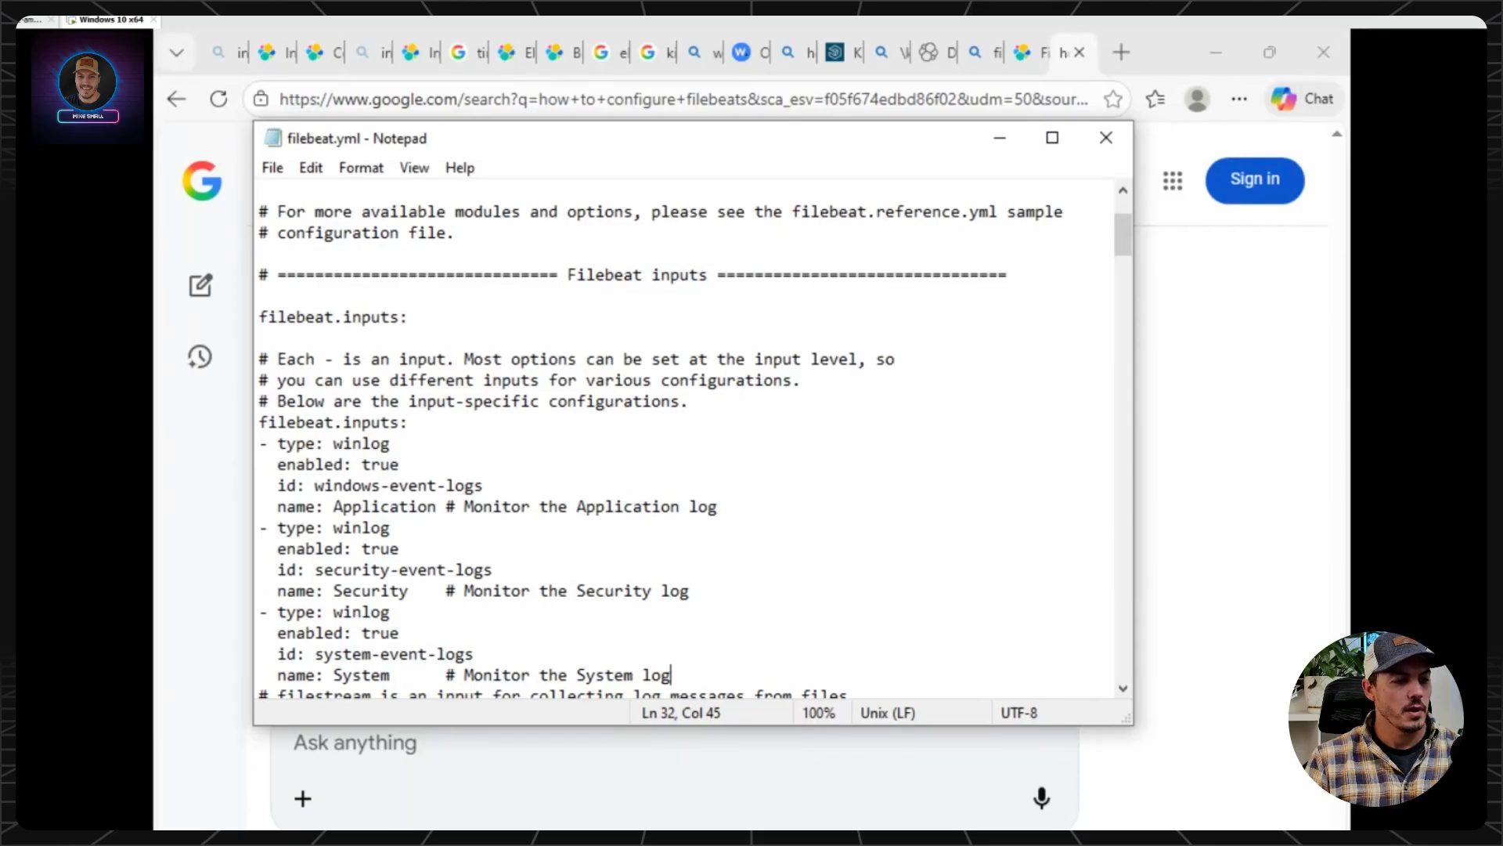
mouse_move(773, 838)
mouse_move(916, 796)
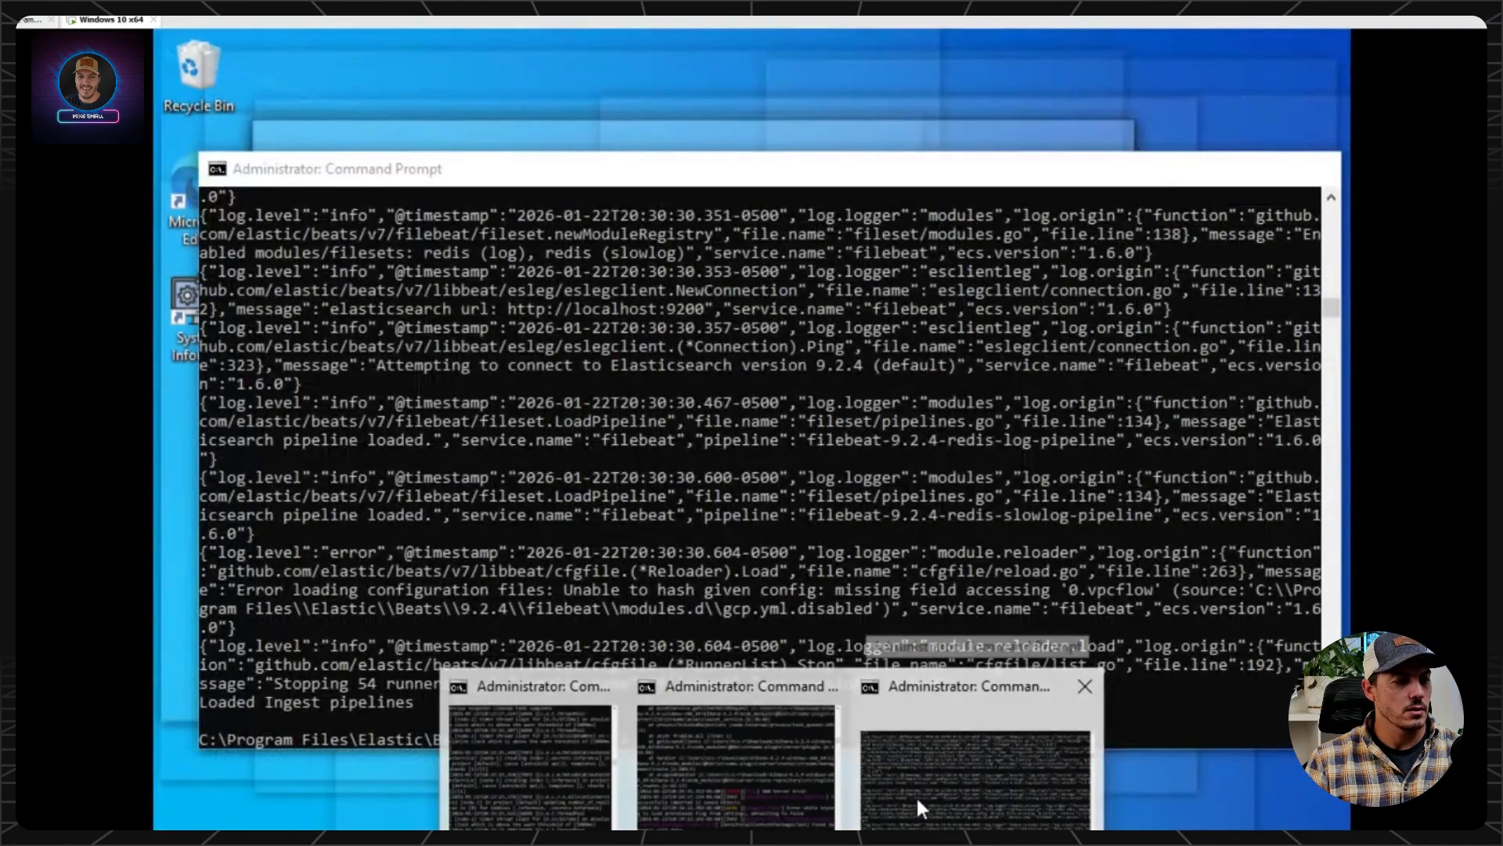
click(916, 796)
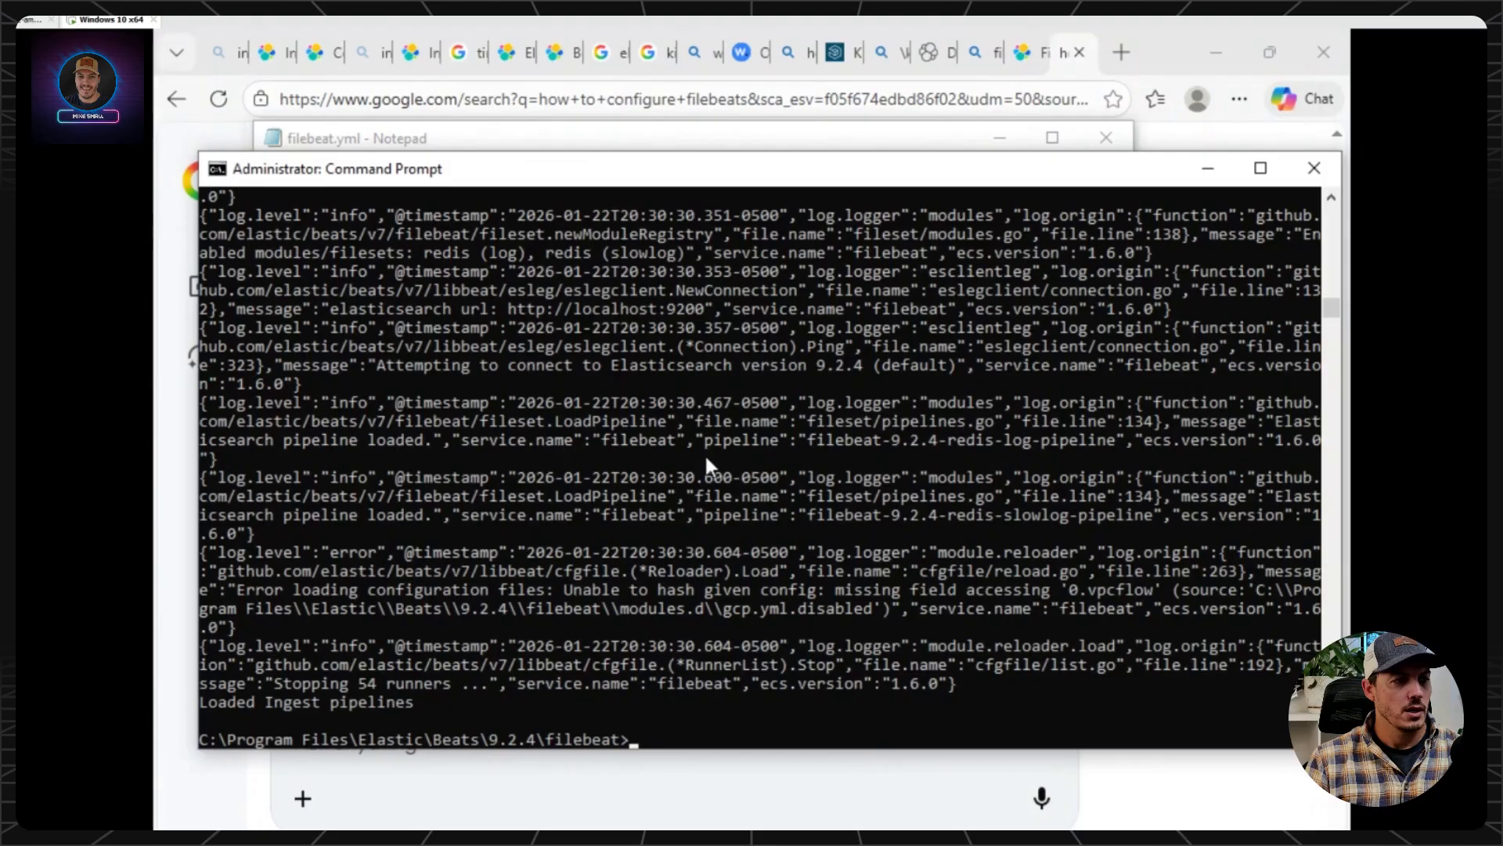
From Kibana's Discover page, open Index Management in a new browser tab and show its data streams.
click(935, 52)
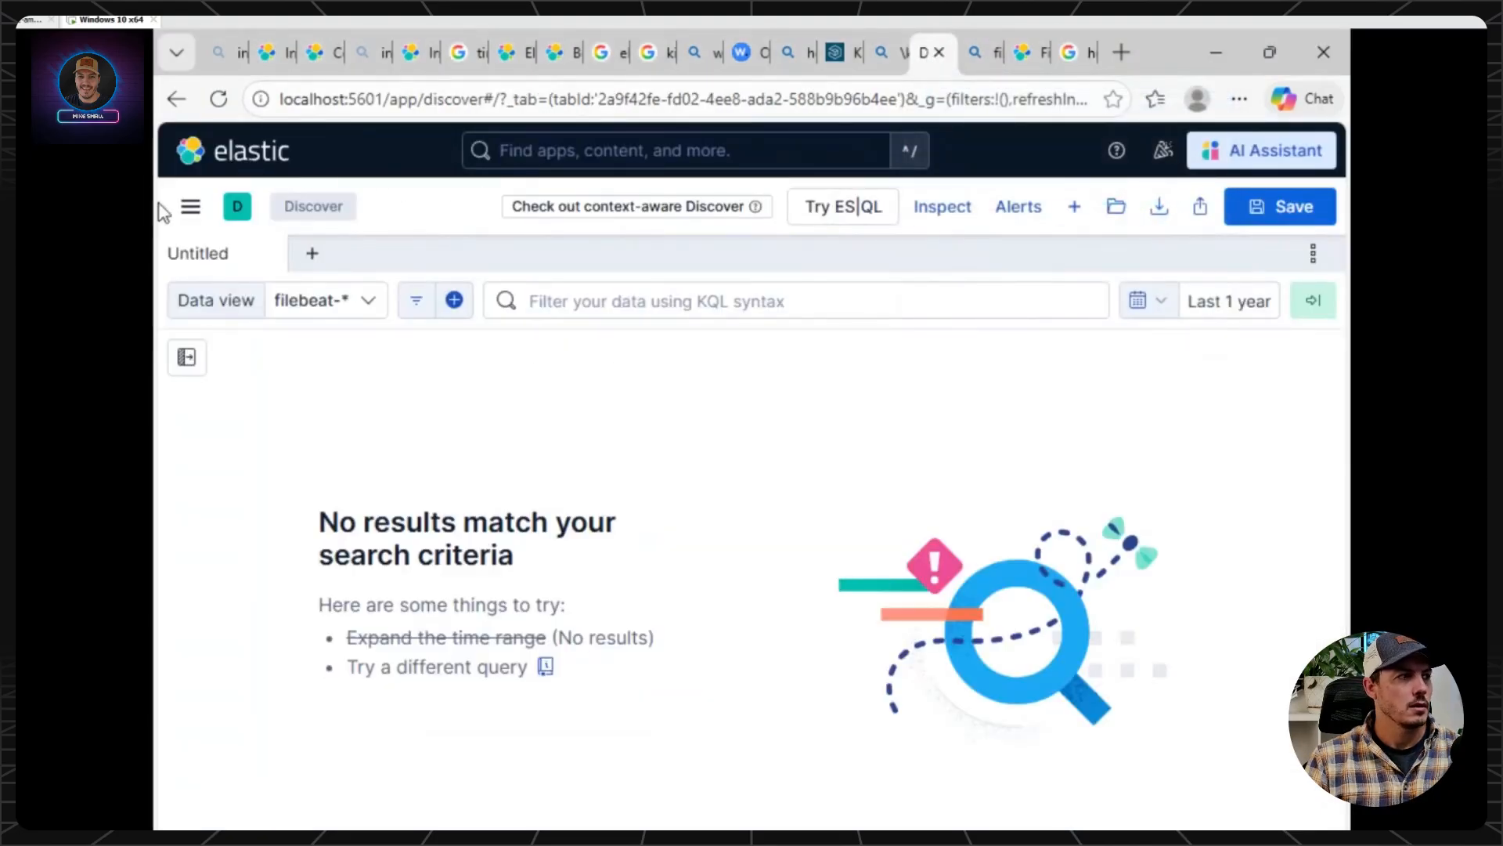
click(187, 210)
right_click(270, 675)
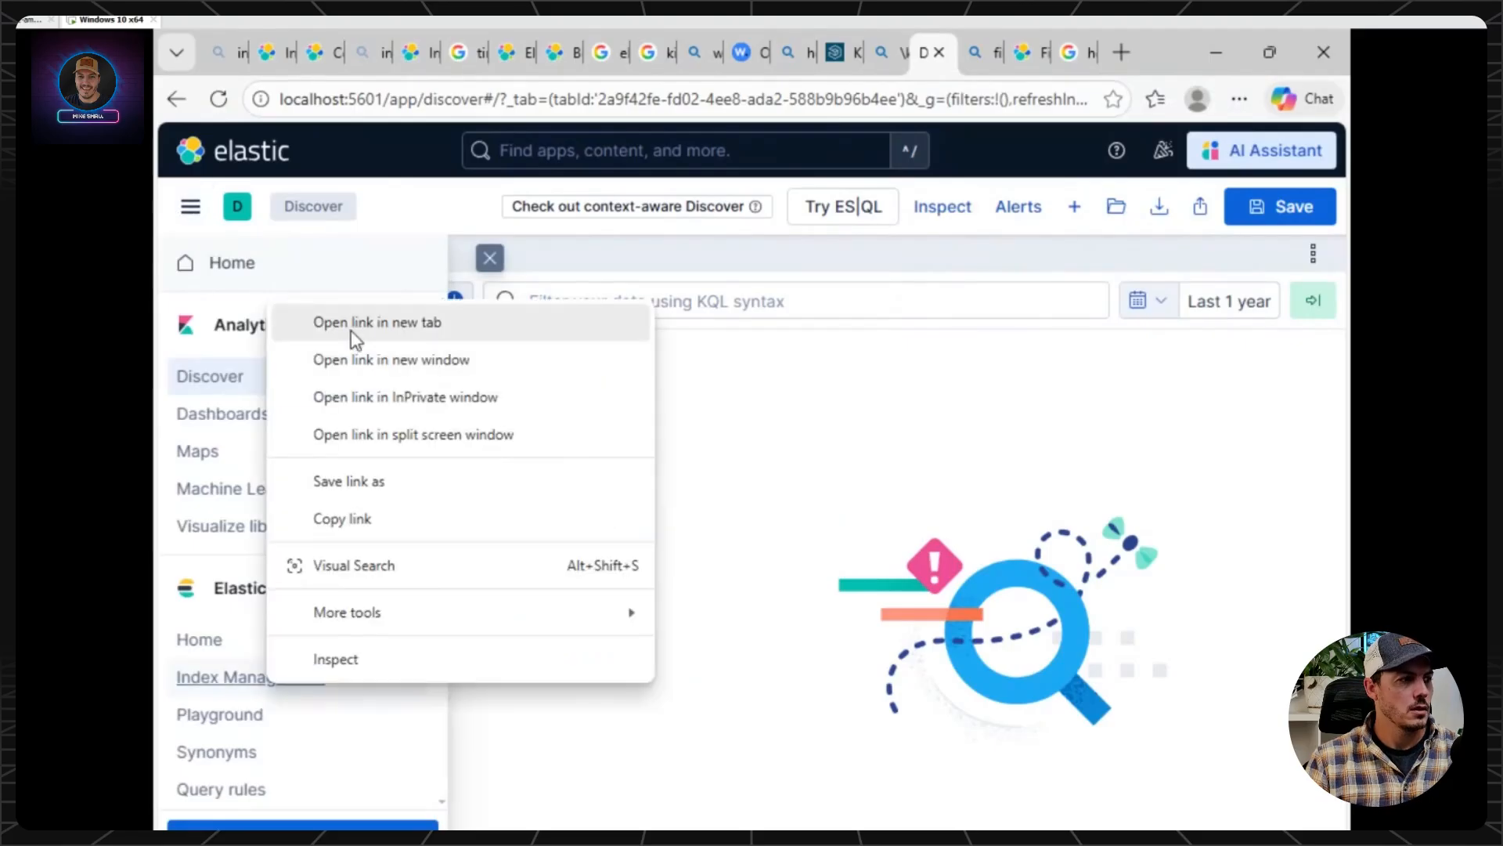
click(351, 324)
click(932, 52)
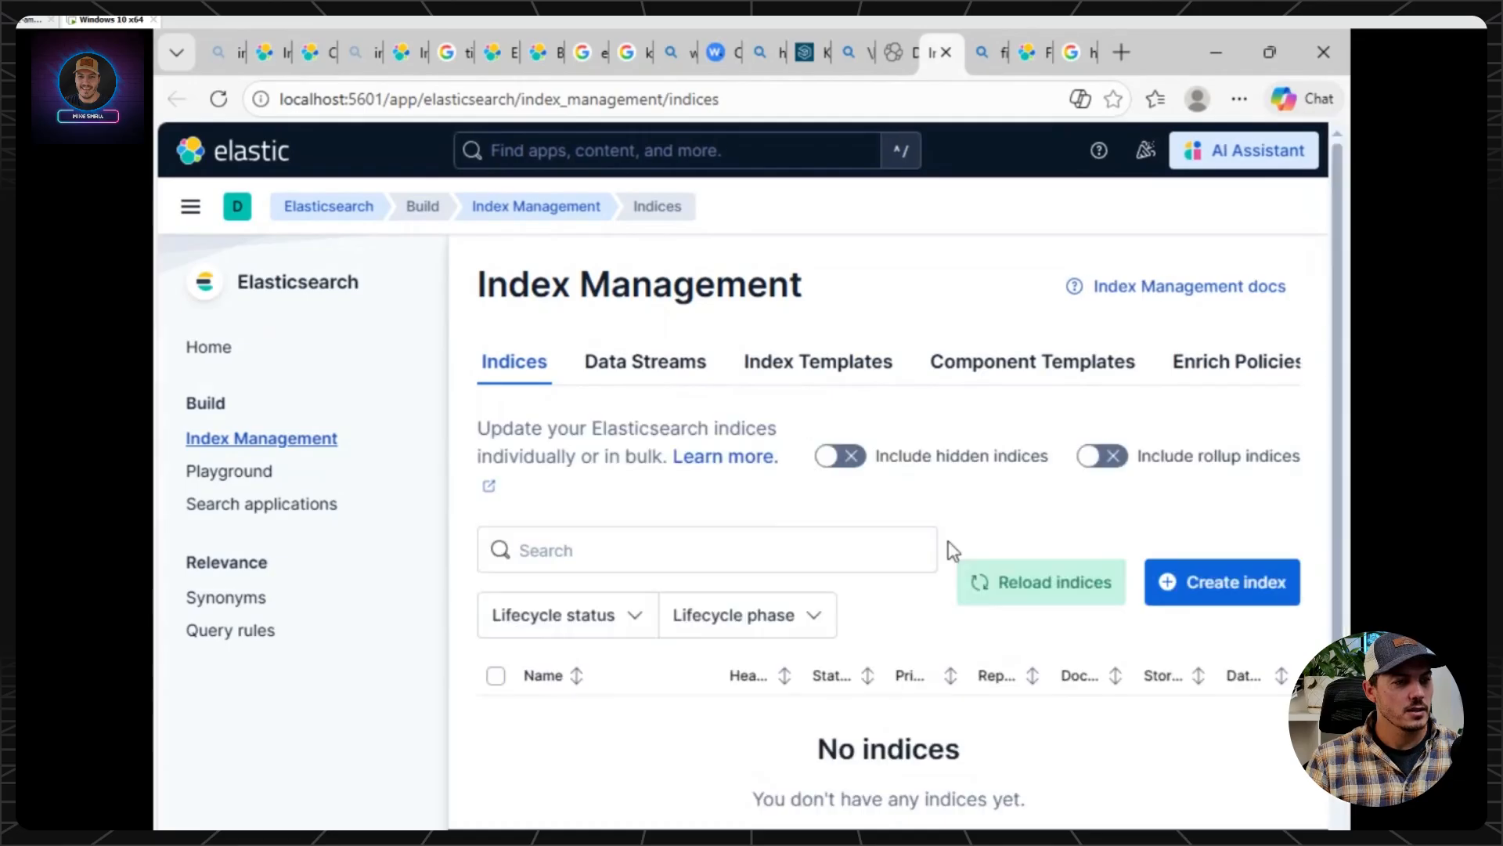
click(617, 377)
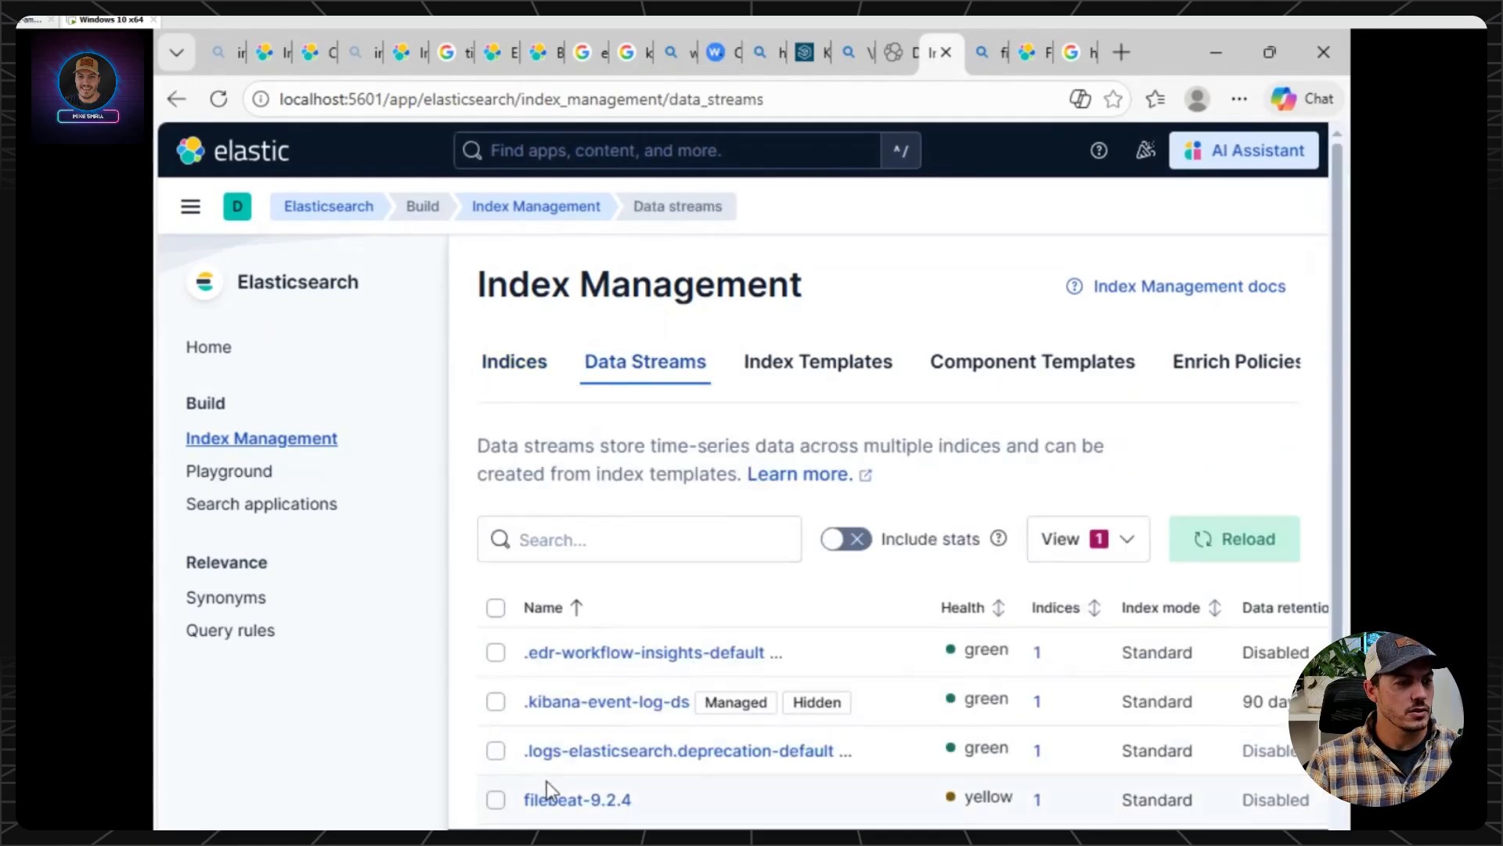
Open the details of the filebeat-9.2.4 data stream and review the overview of its backing index.
click(571, 801)
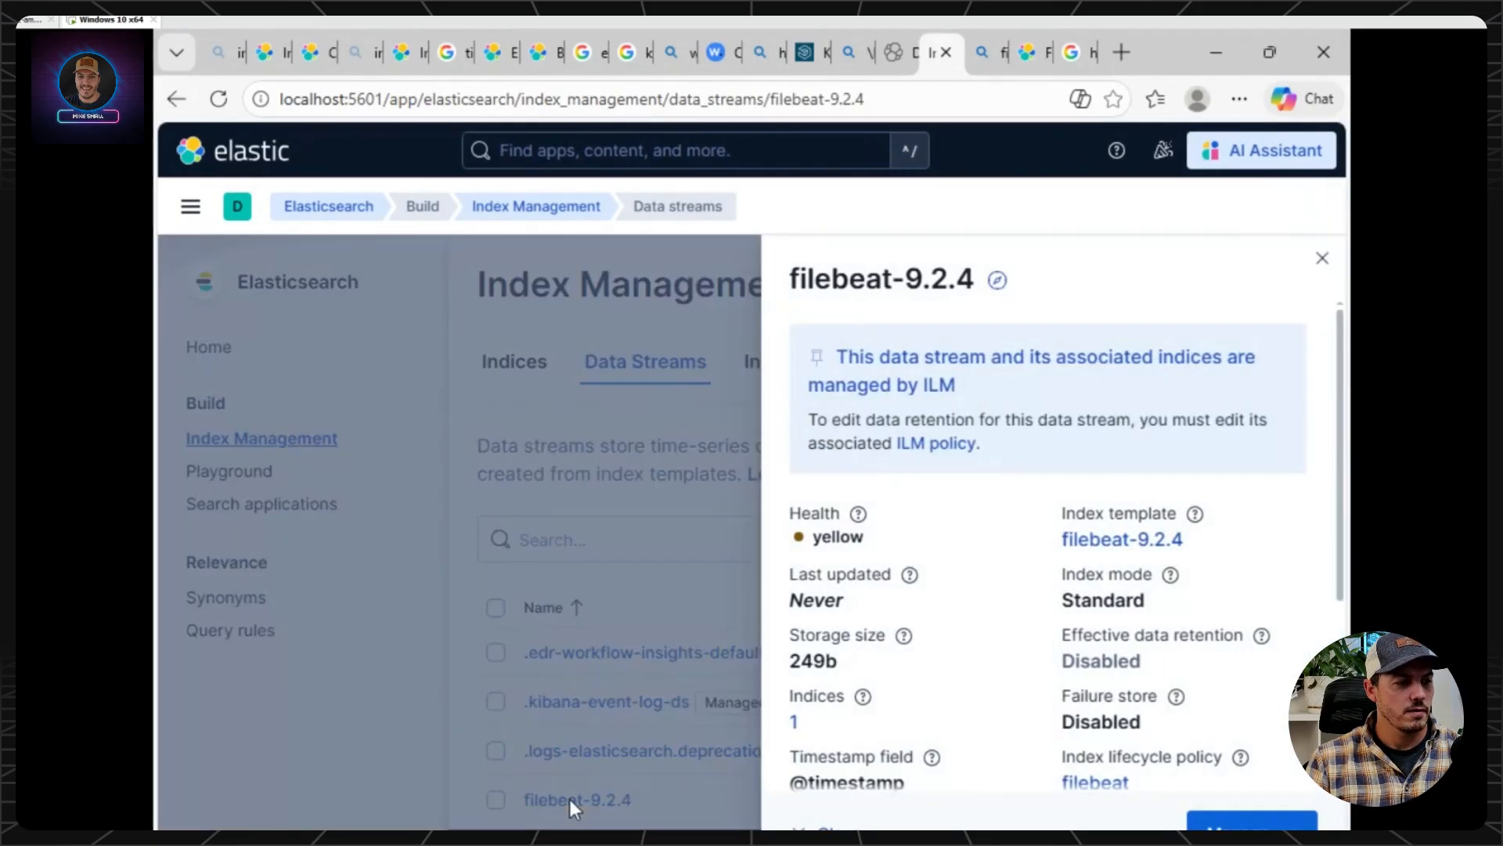
scroll(960, 516, down, 4)
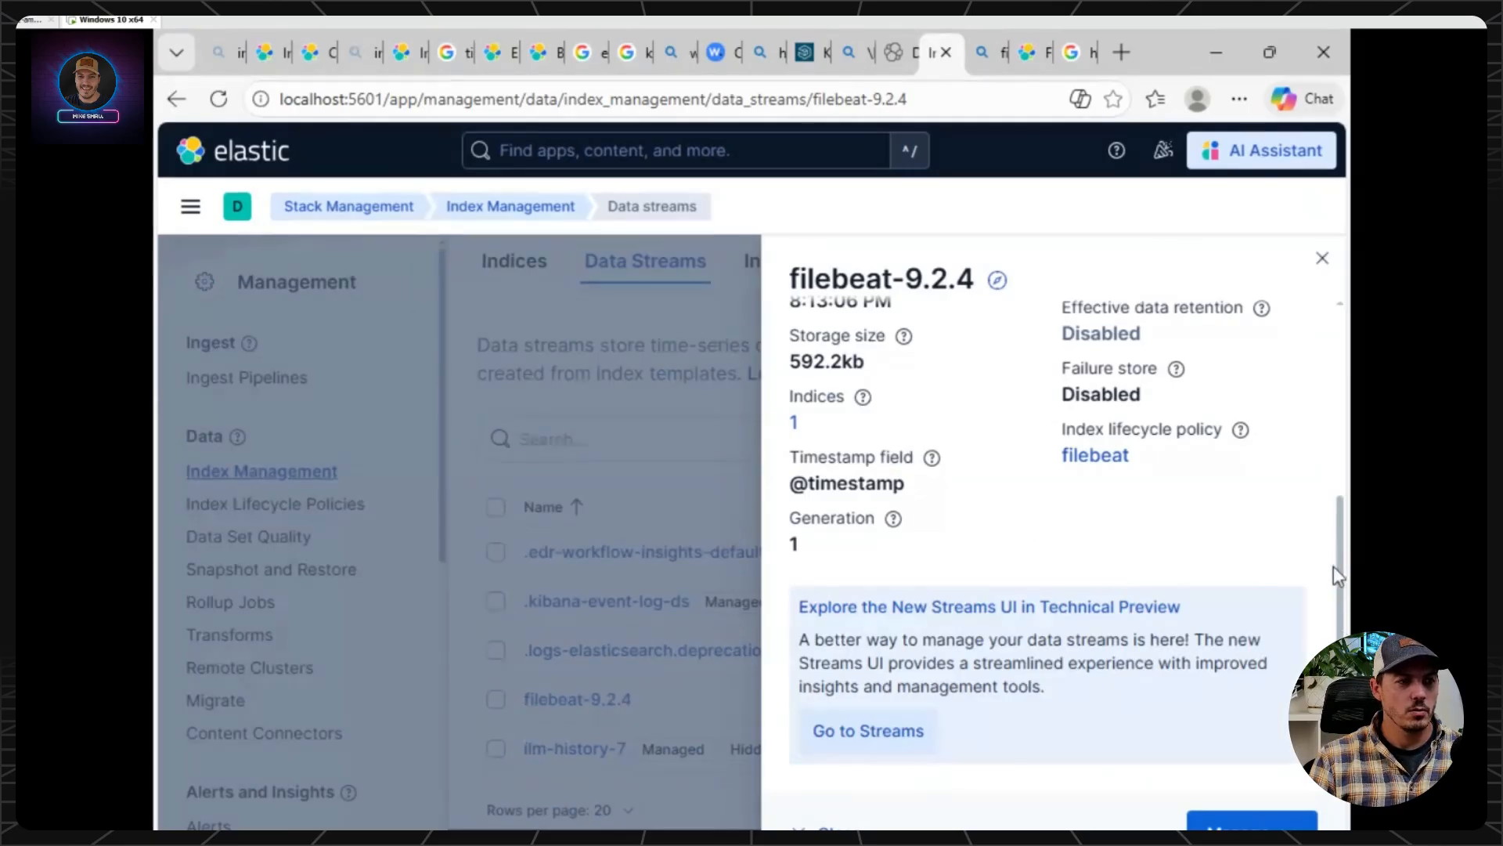
scroll(793, 426, up, 4)
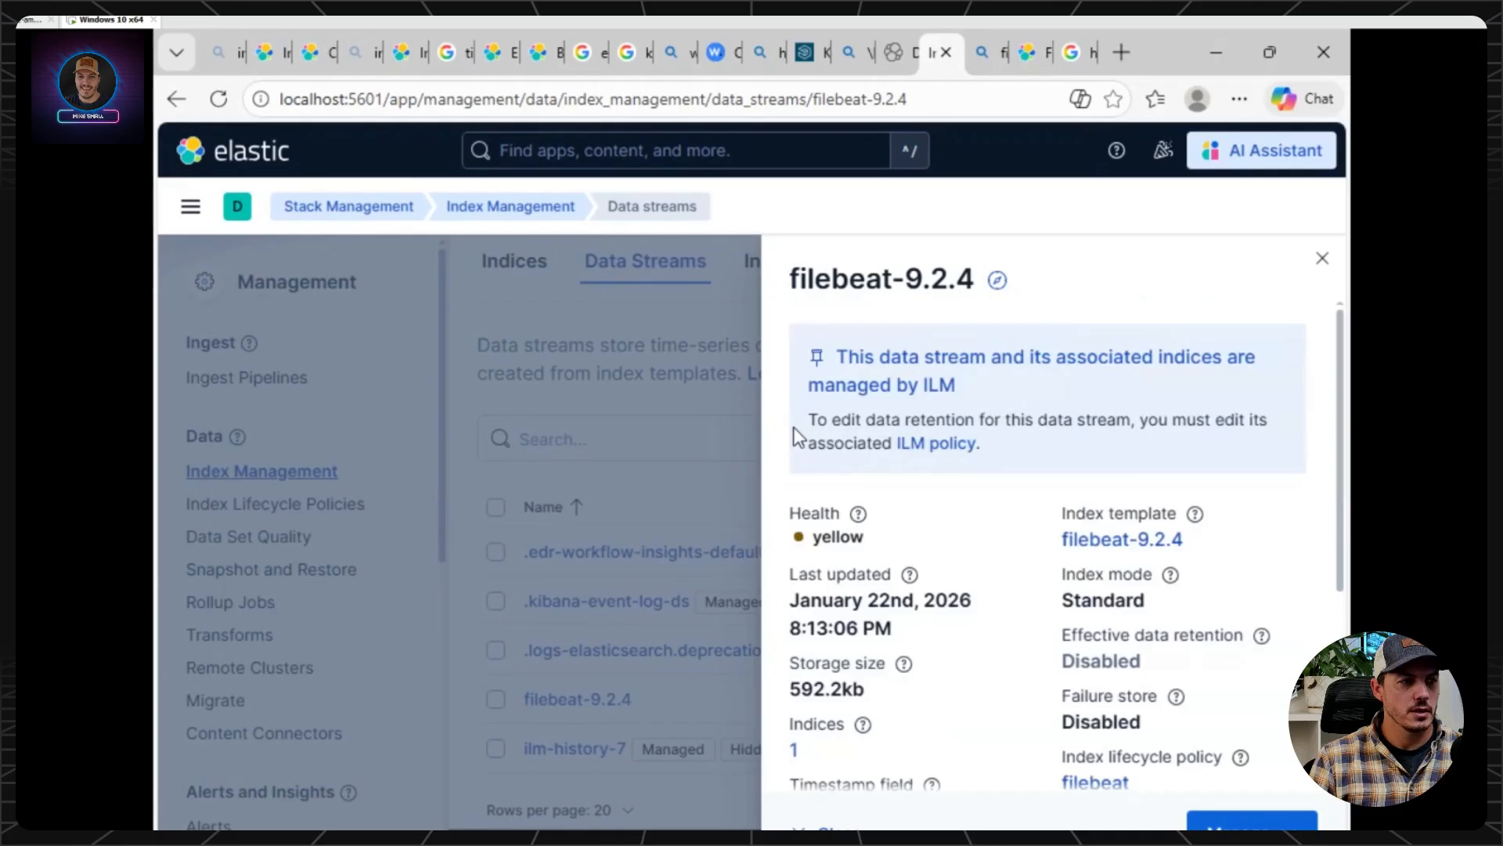
click(794, 749)
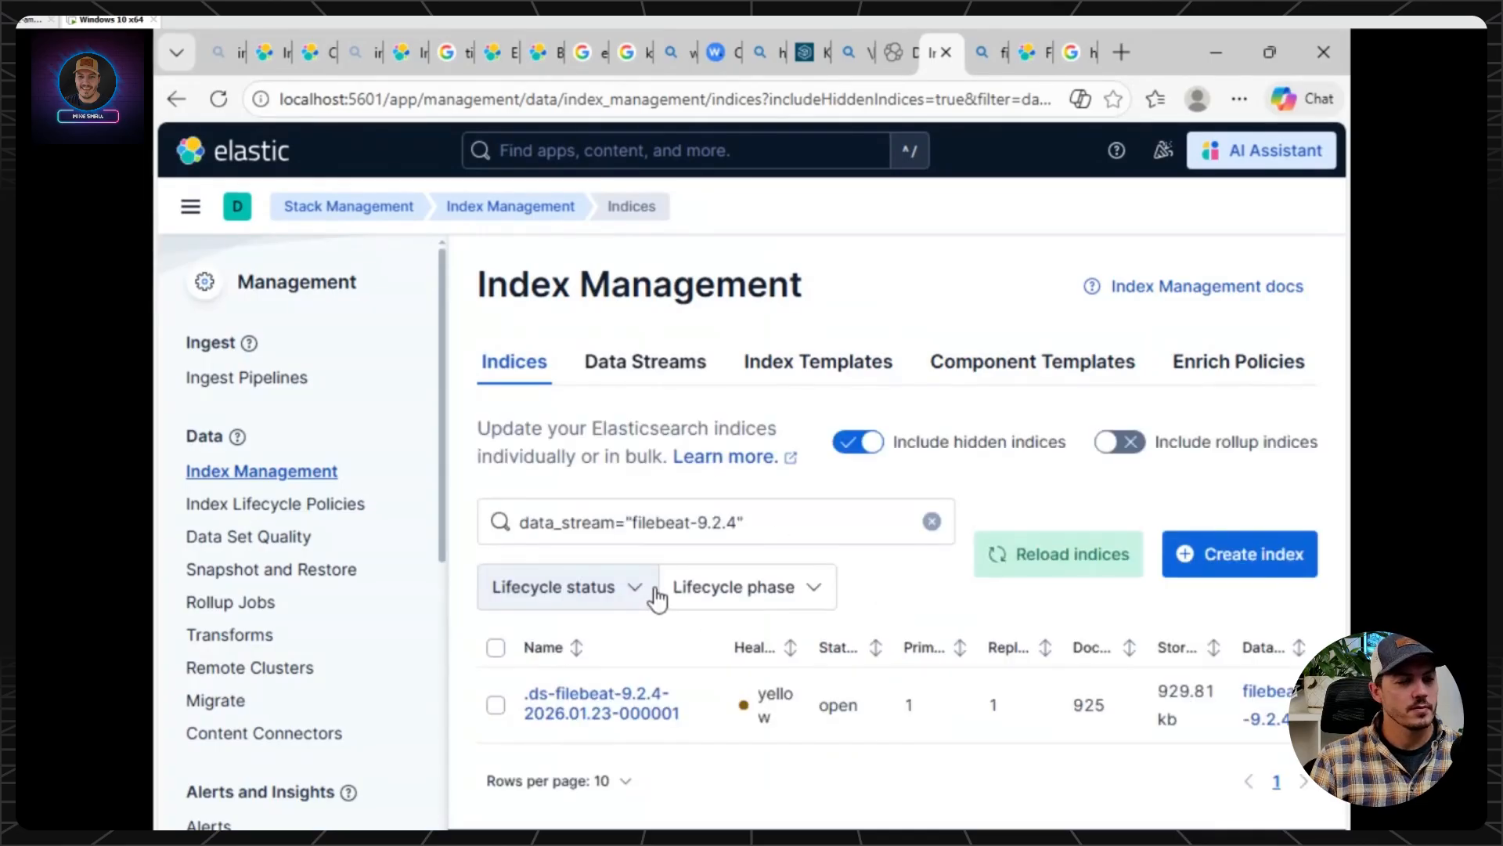
click(594, 707)
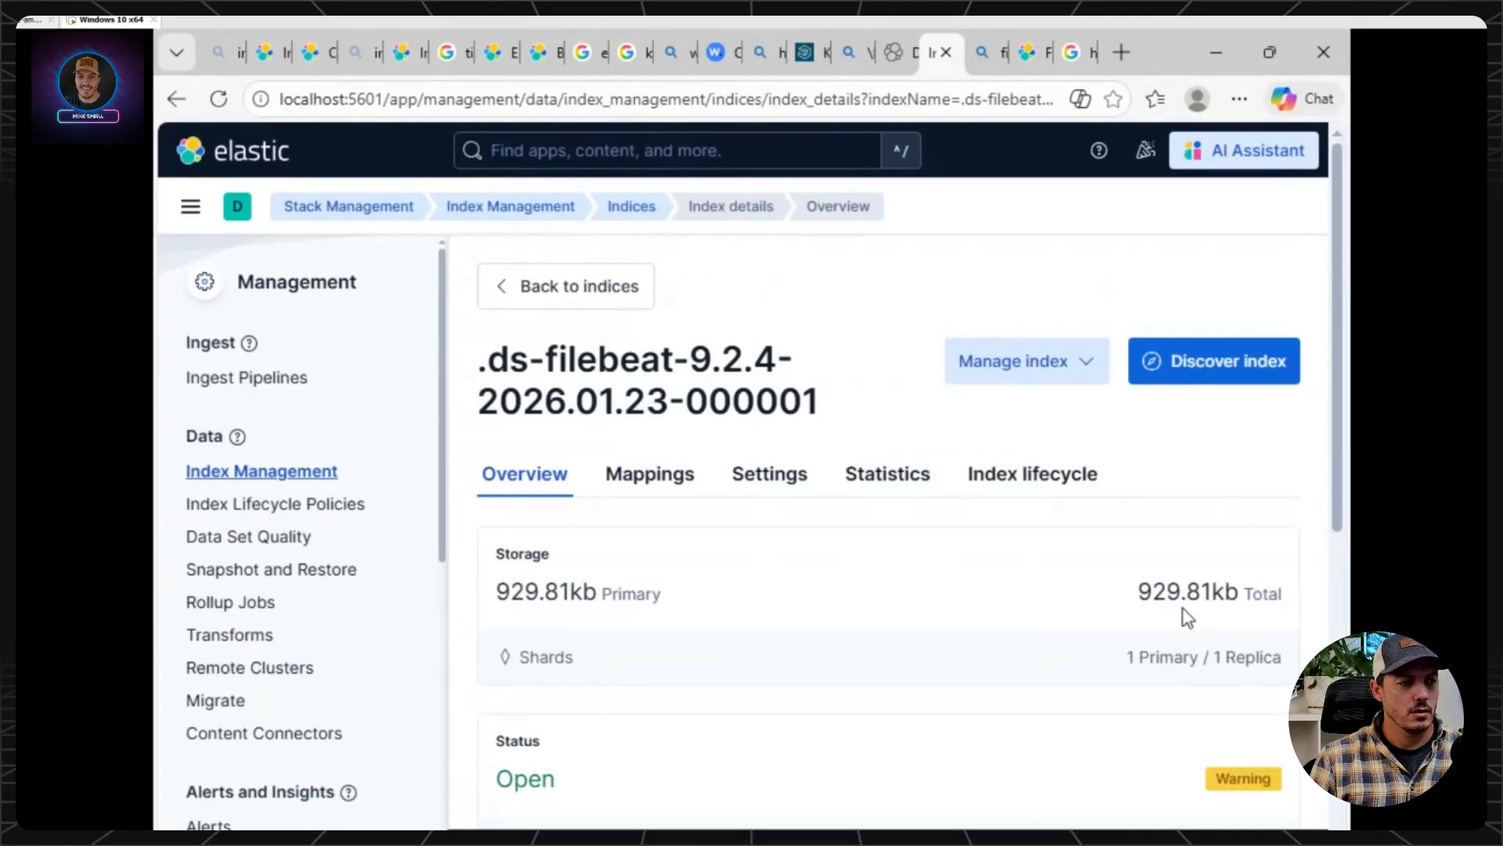
scroll(732, 622, down, 3)
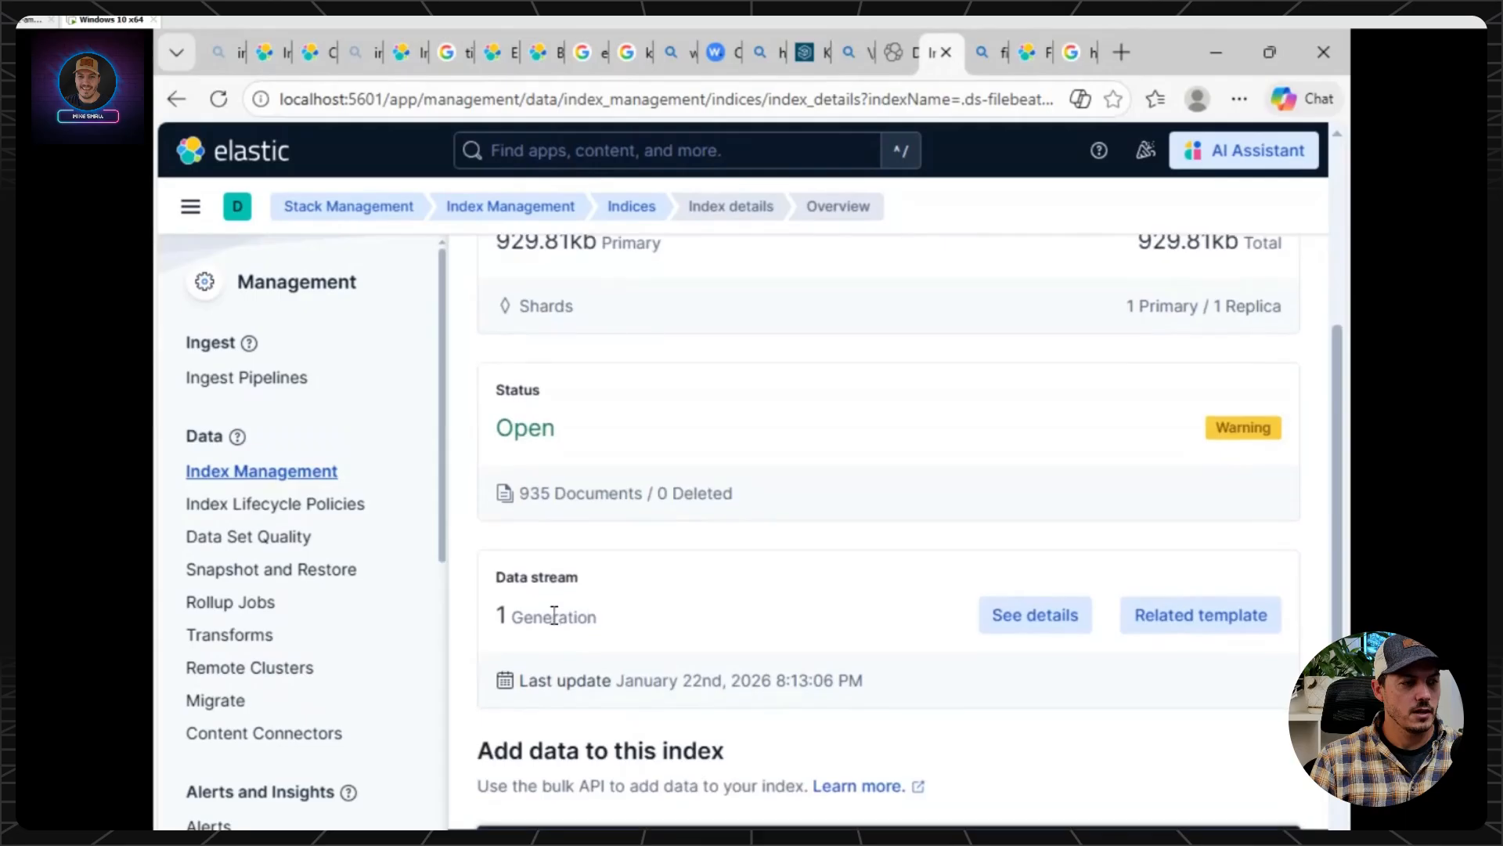
scroll(554, 617, down, 4)
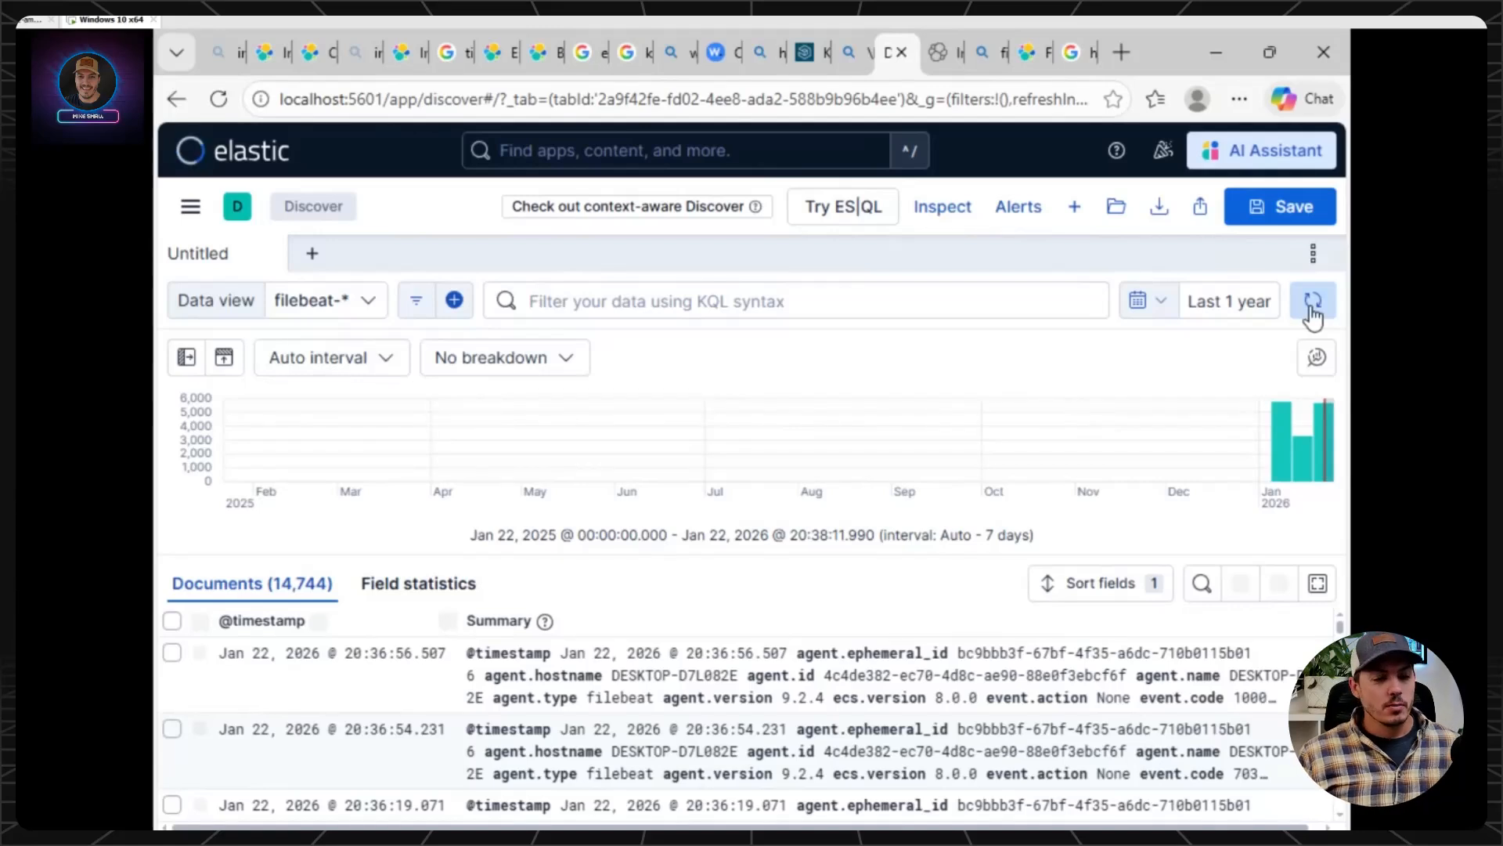
Switch to filebeat.yml in Notepad, examine the Application, Security and System winlog inputs, and return to Discover in the browser.
click(1155, 829)
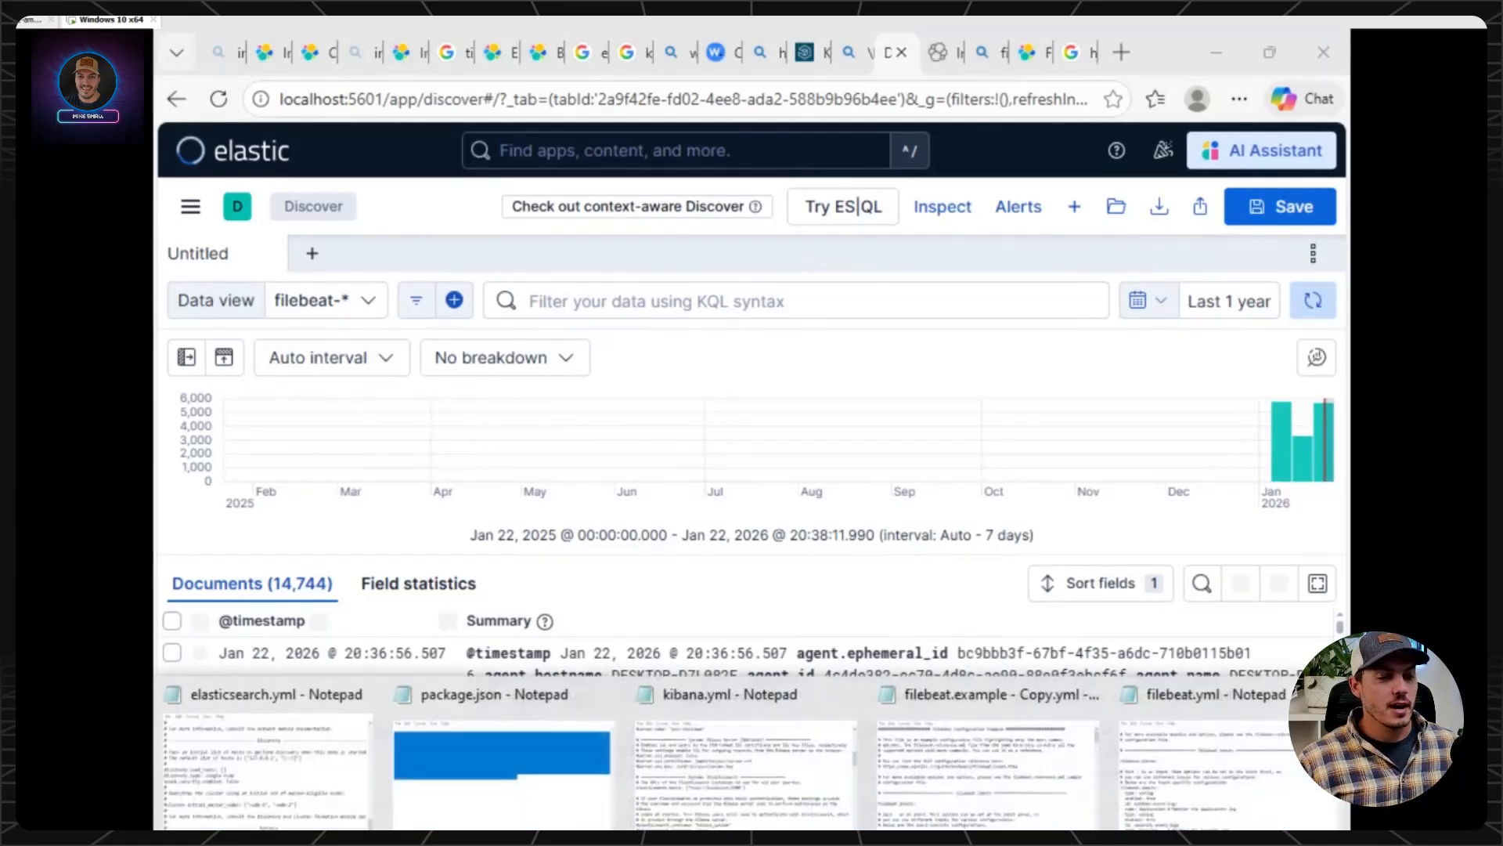
click(1214, 800)
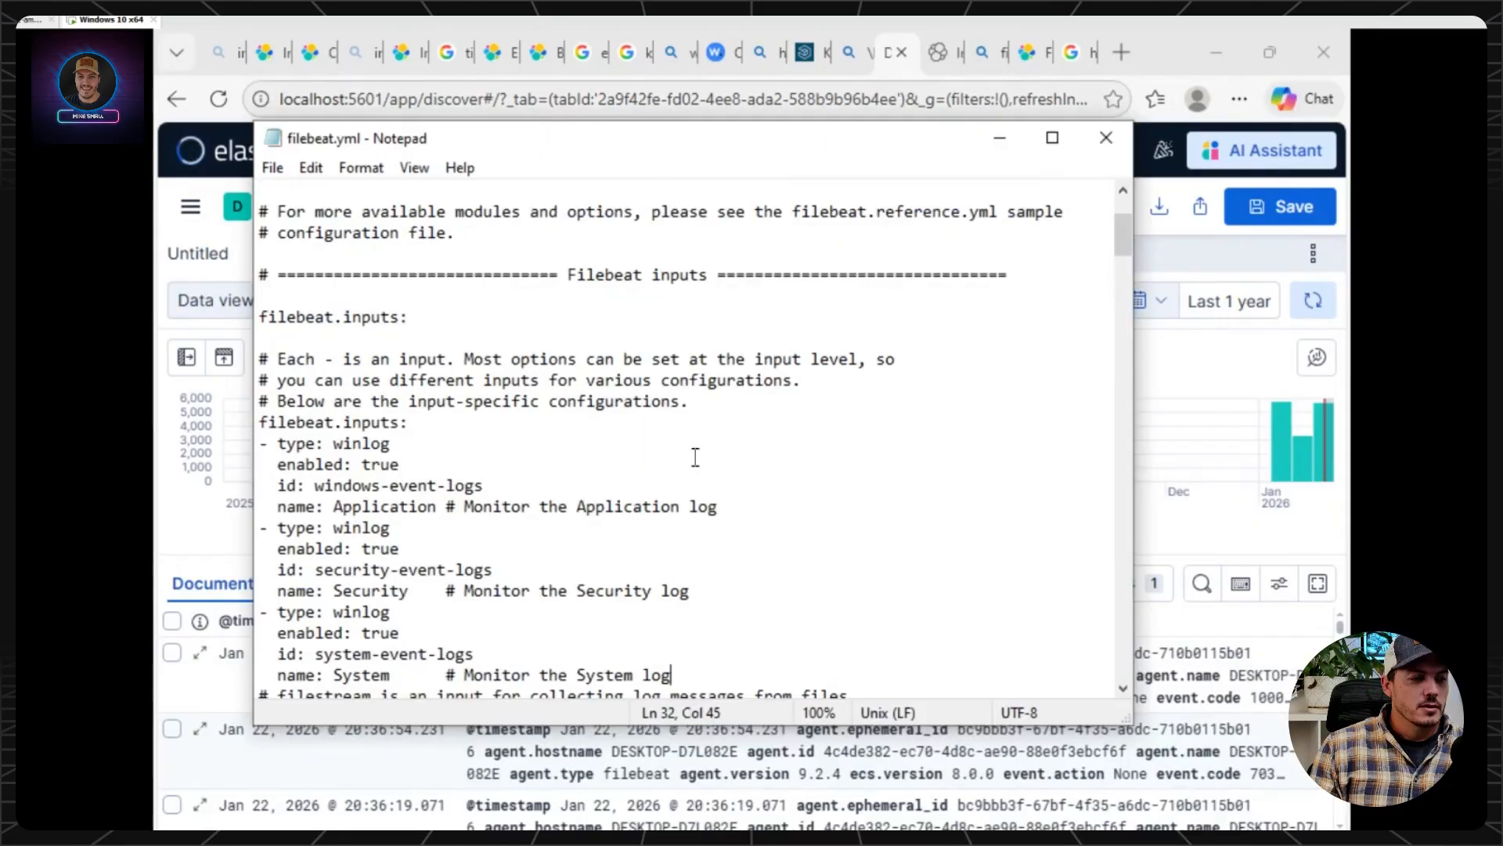
scroll(695, 458, down, 1)
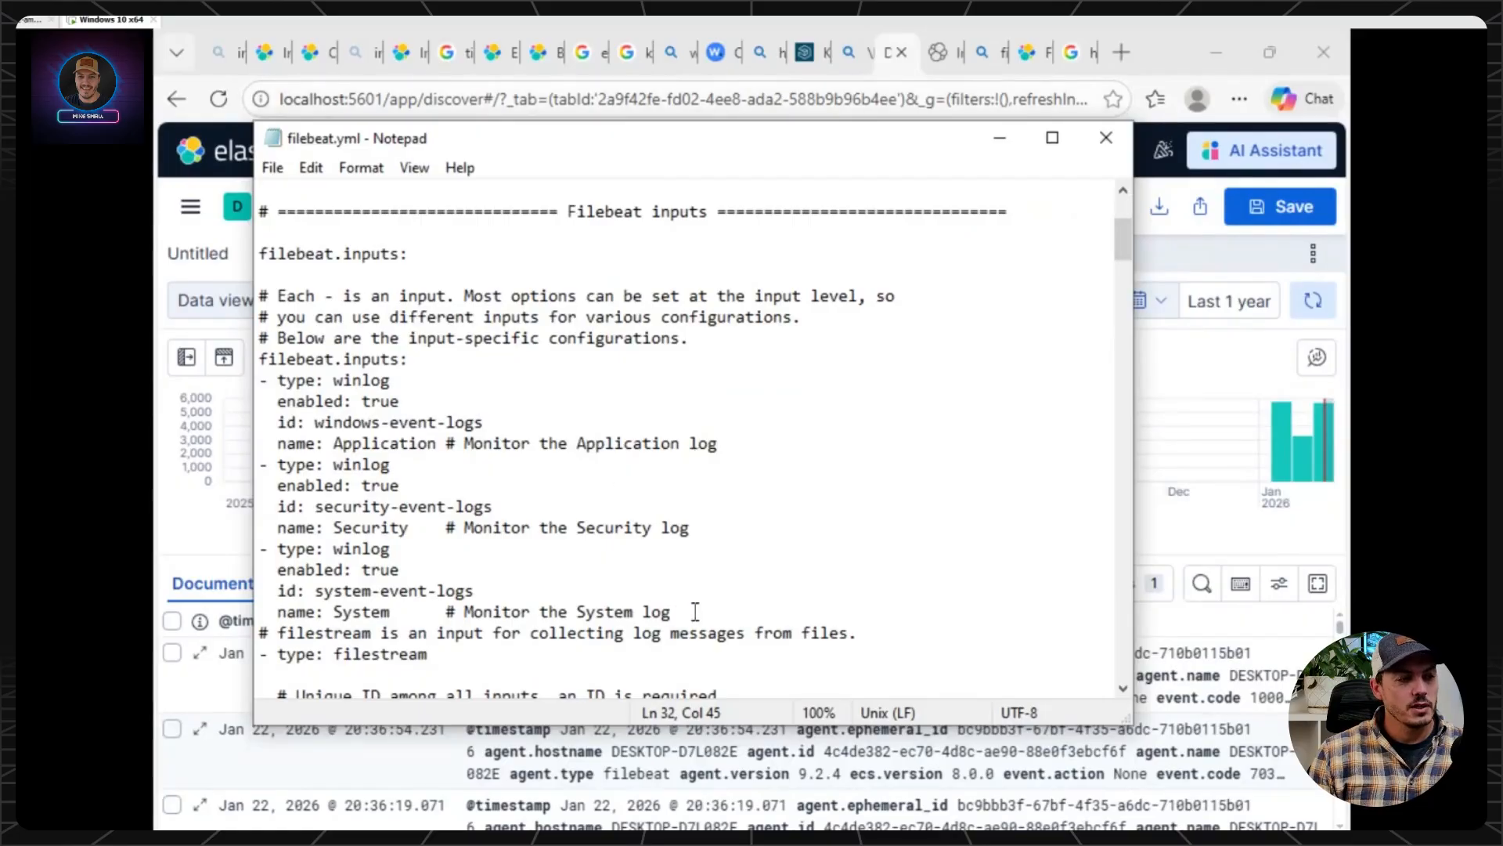
drag(671, 612, 242, 368)
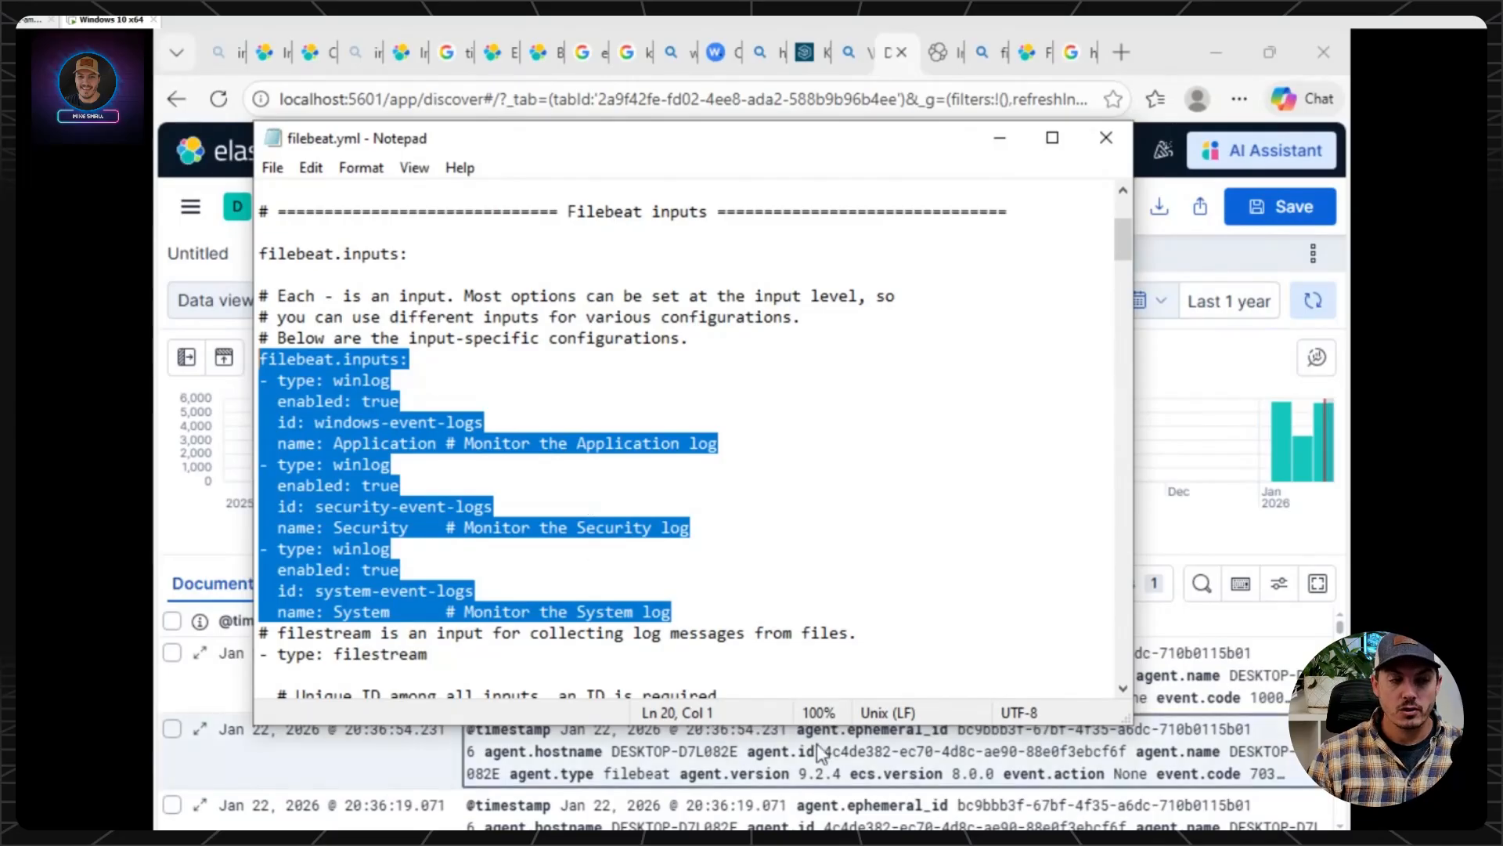
click(1340, 626)
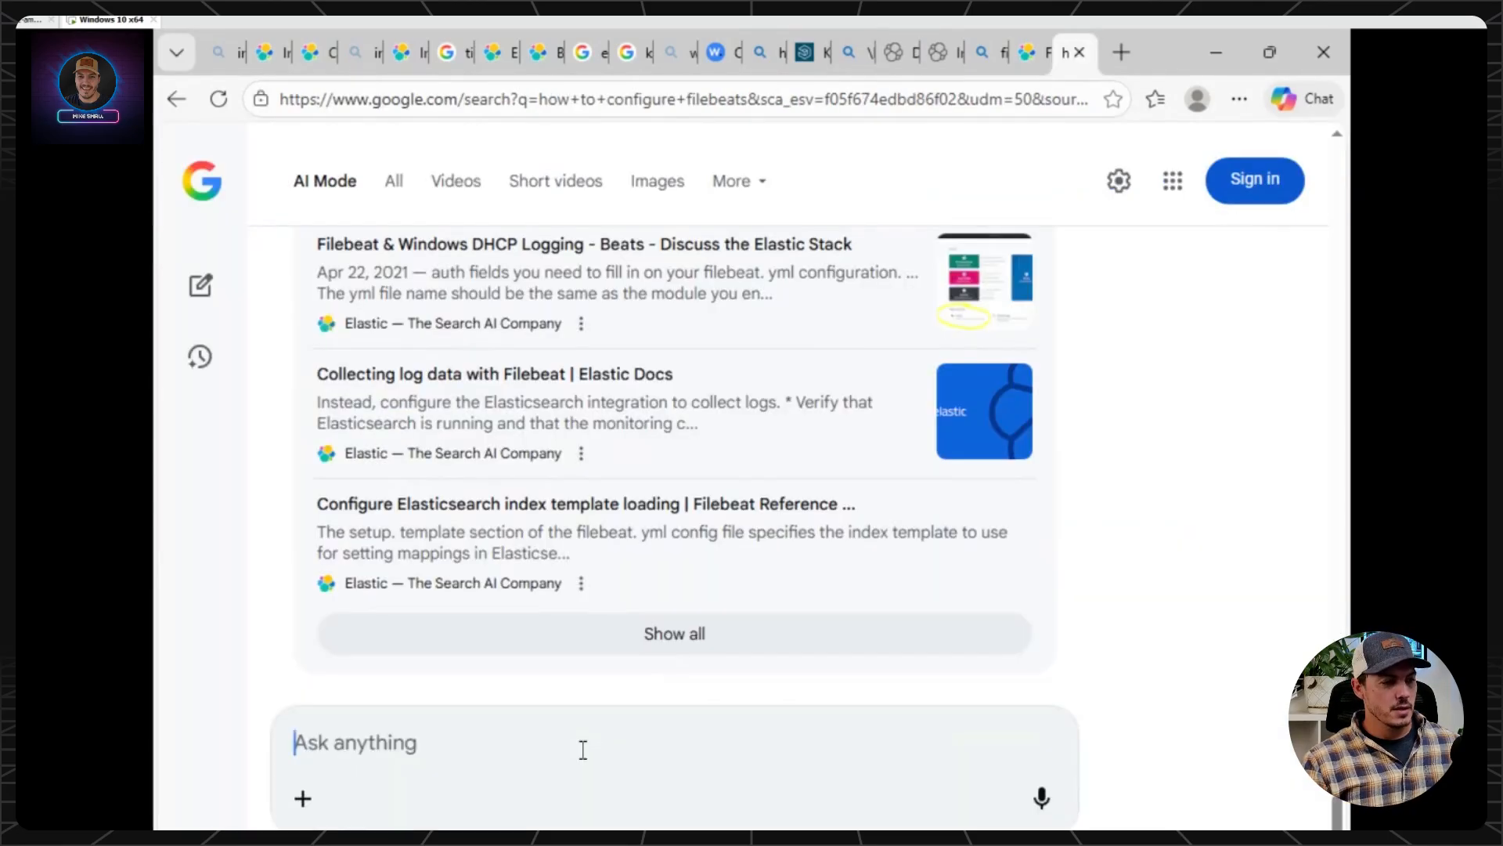
Ask Google AI Mode "update filebeat yaml to include sysmon and powershell script block logging logs".
text(upd)
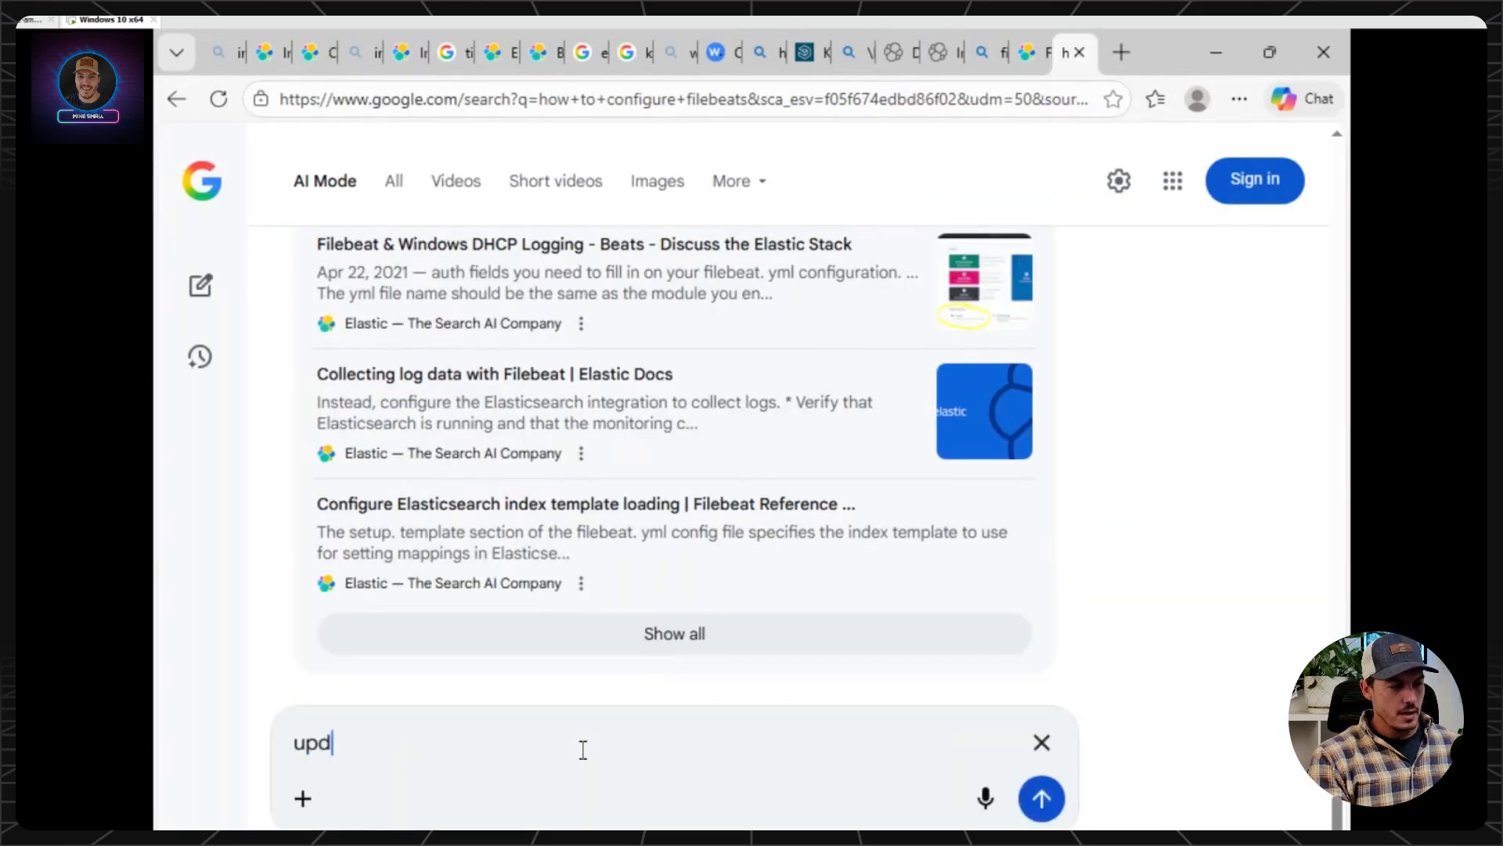
text(ate file)
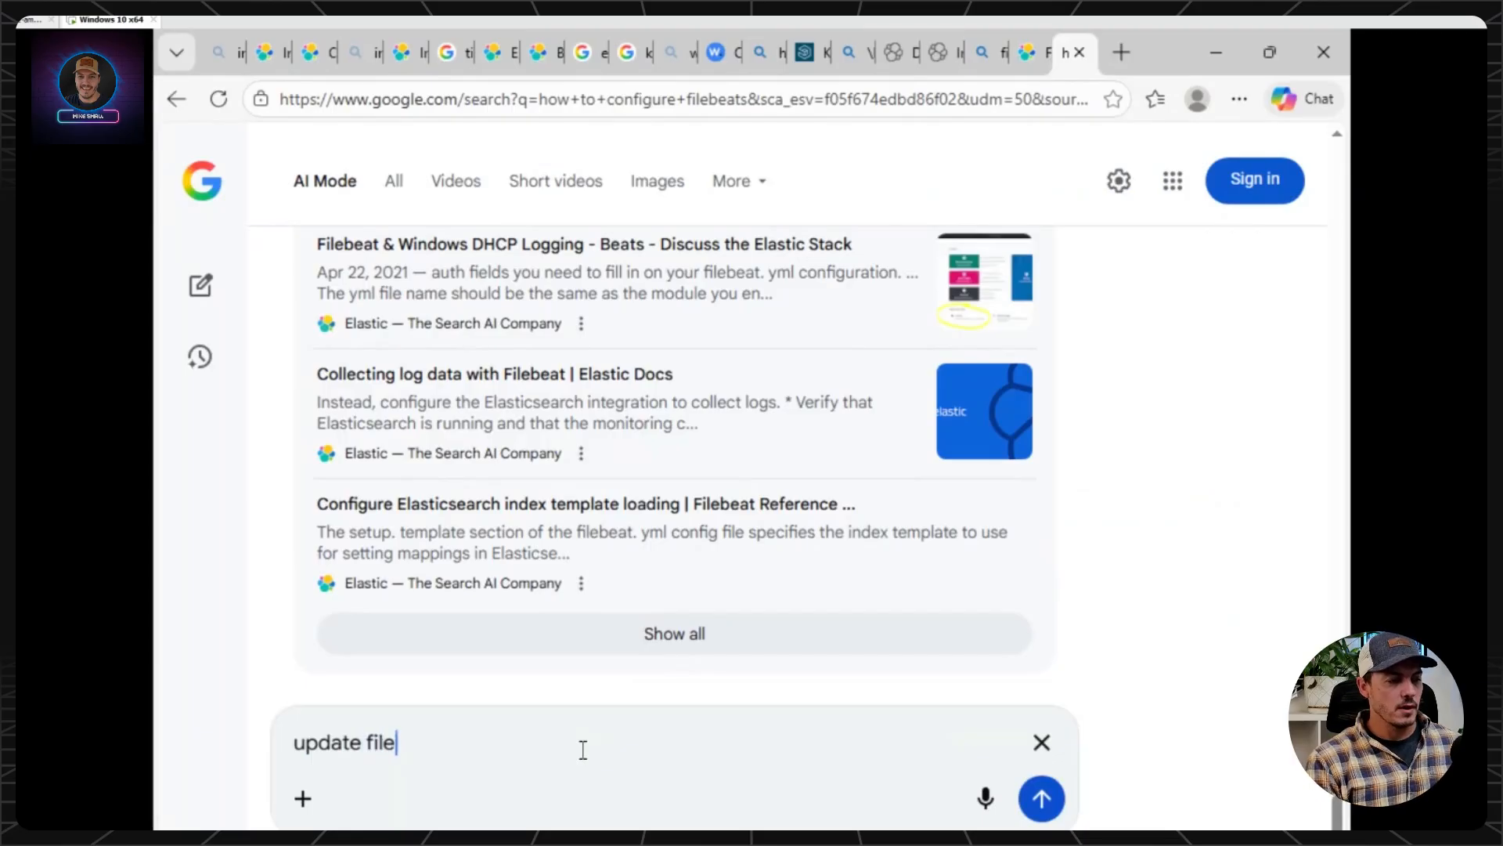
text(beat yam)
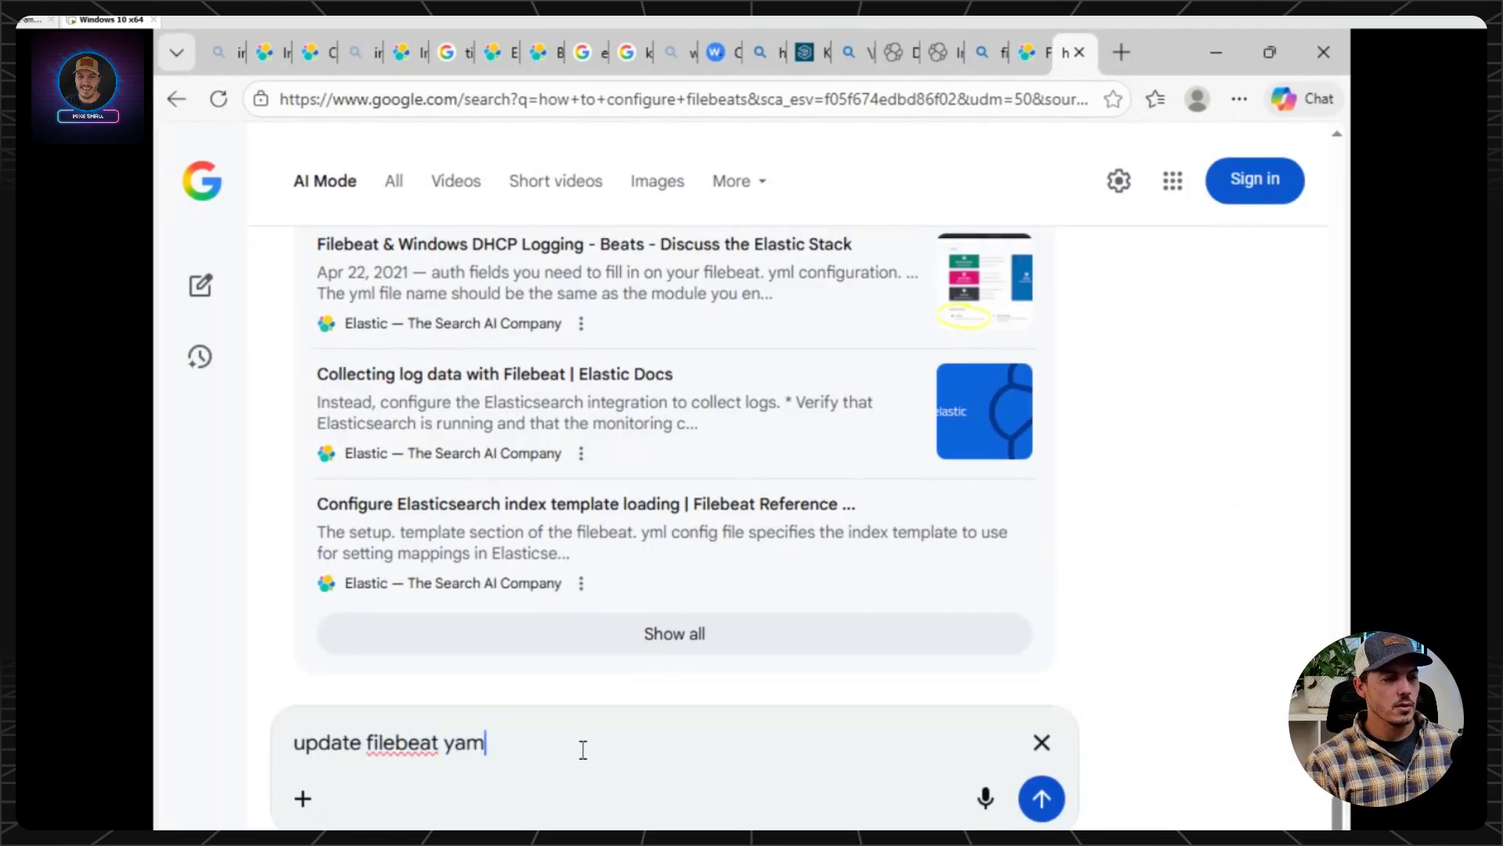
text(l to includ)
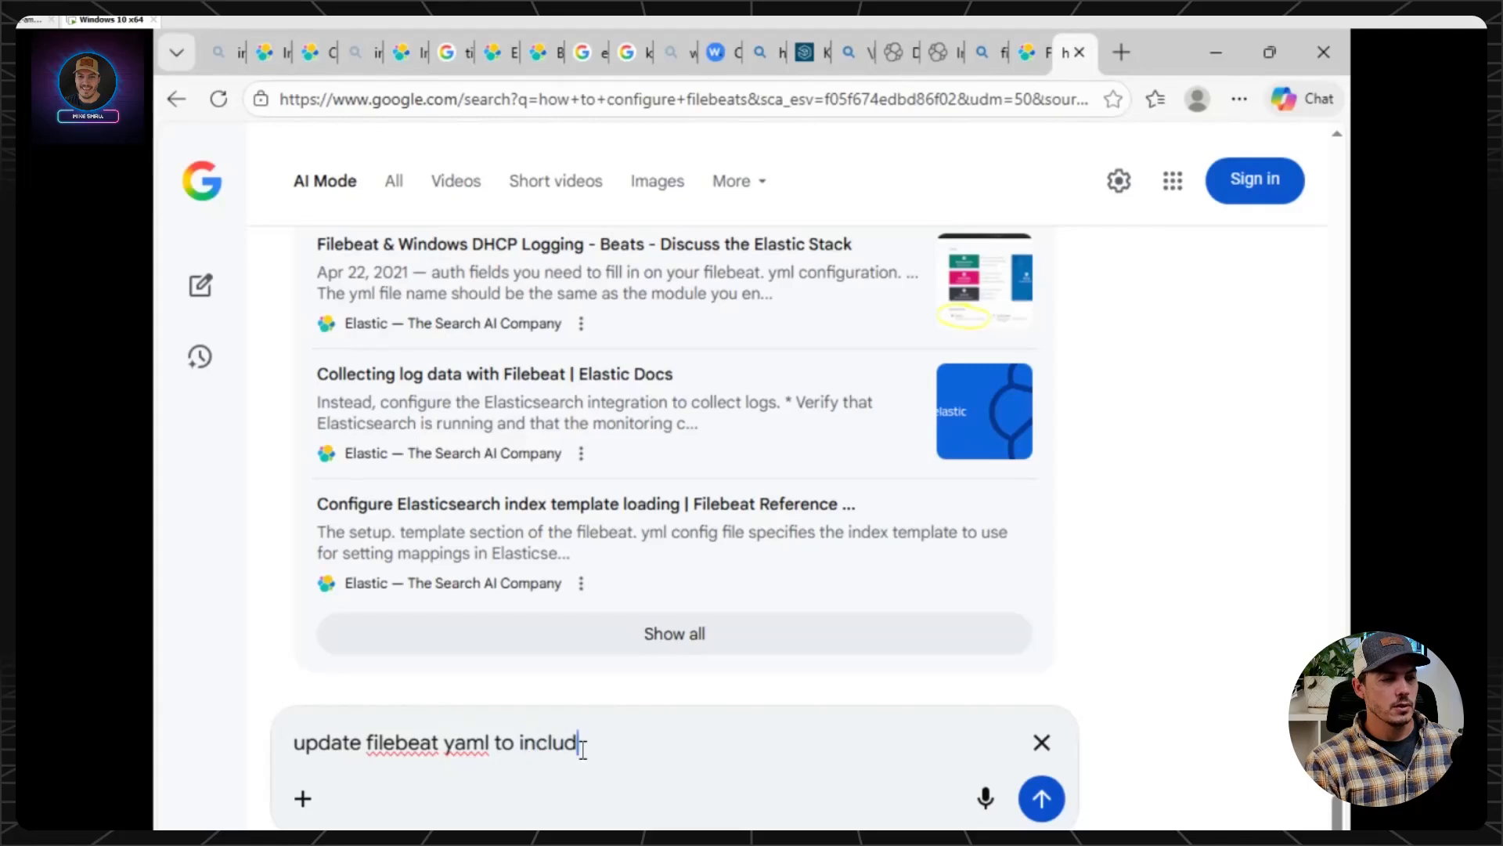
text(e sysmon and)
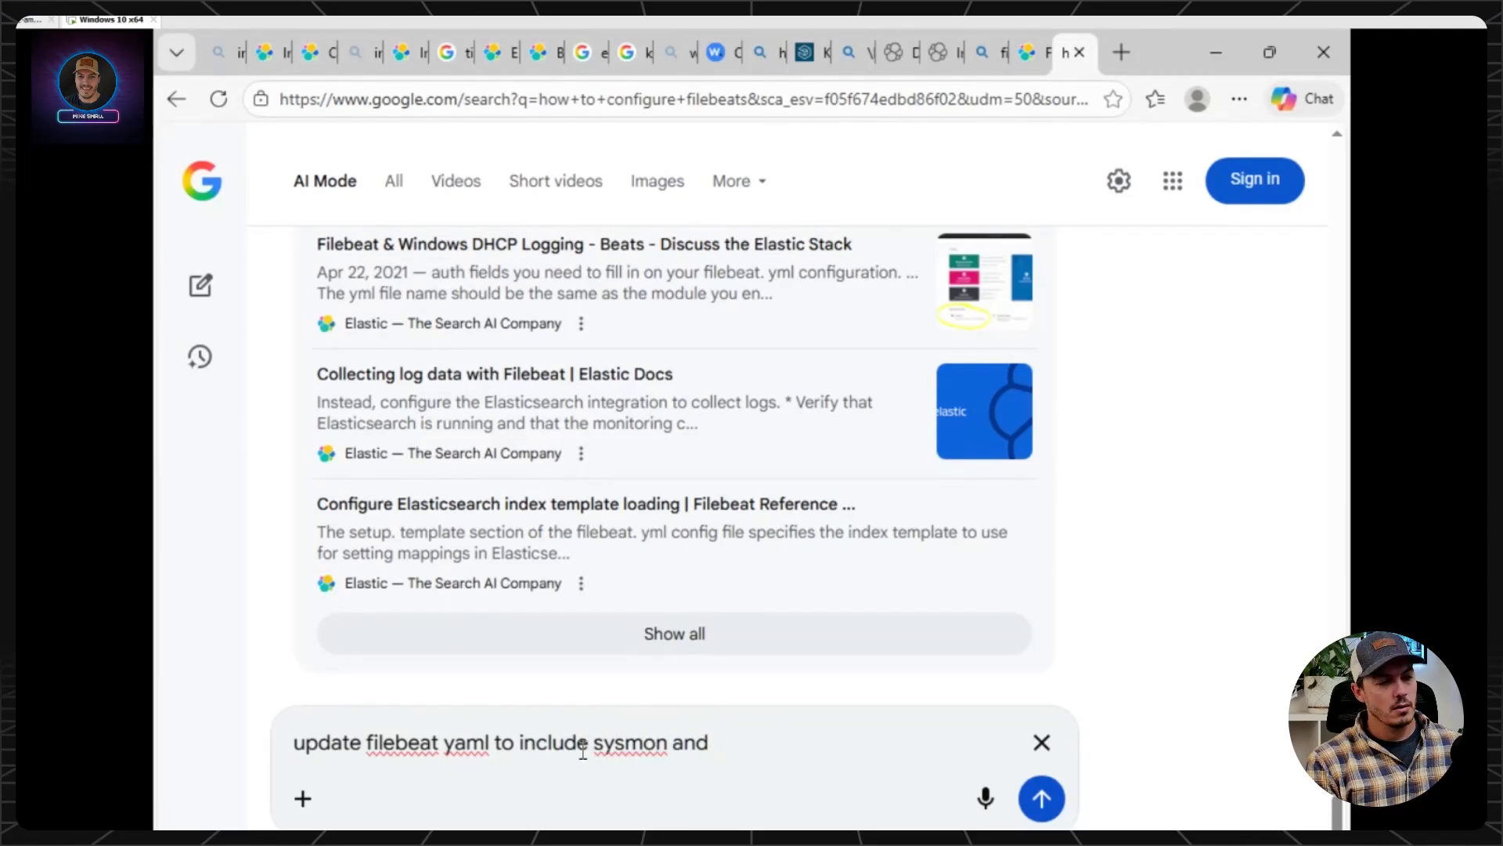
text( powershell )
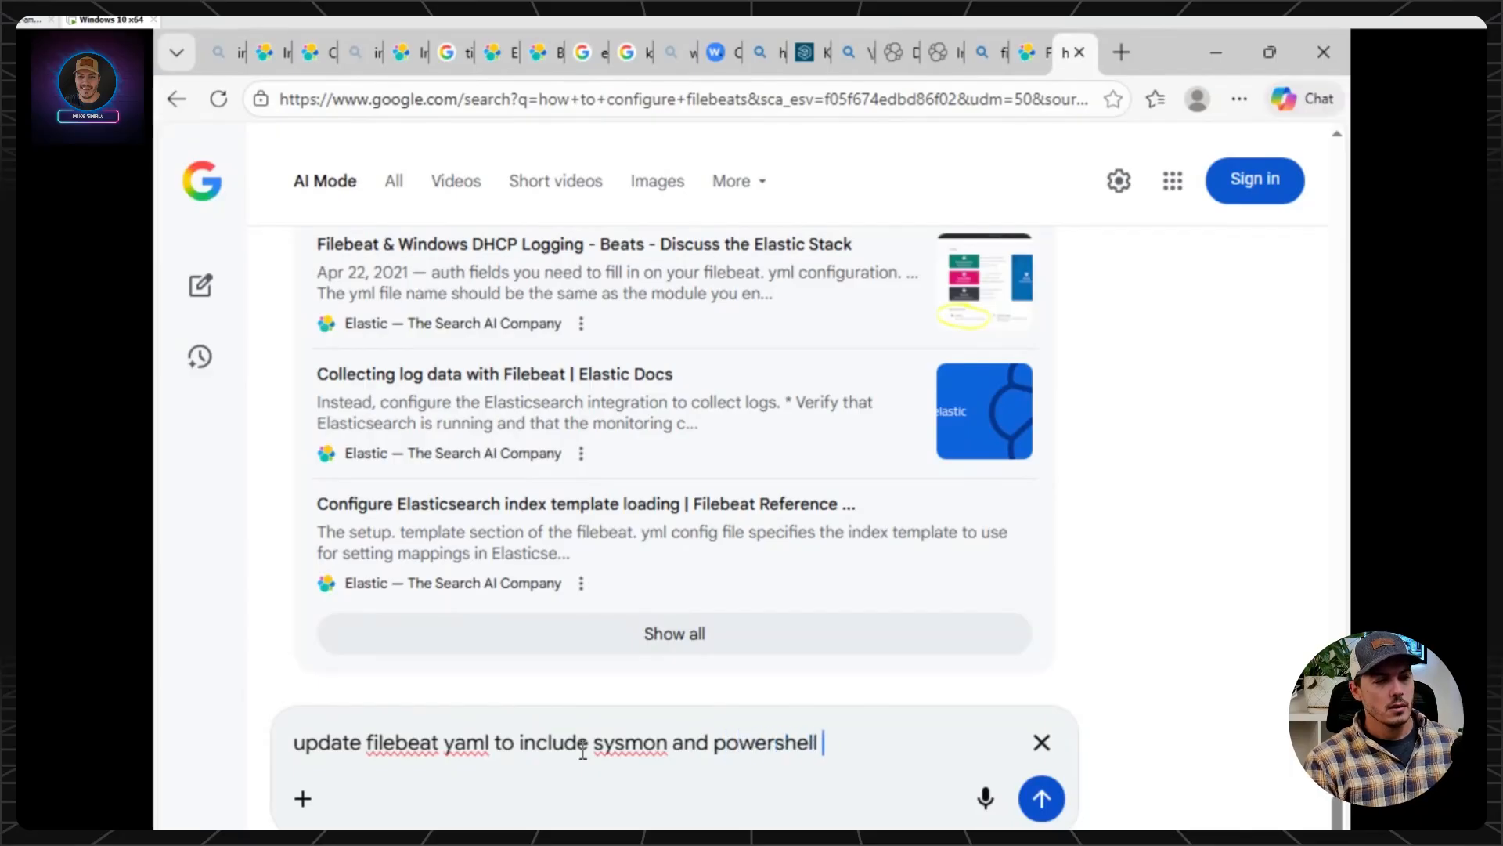
text(script block )
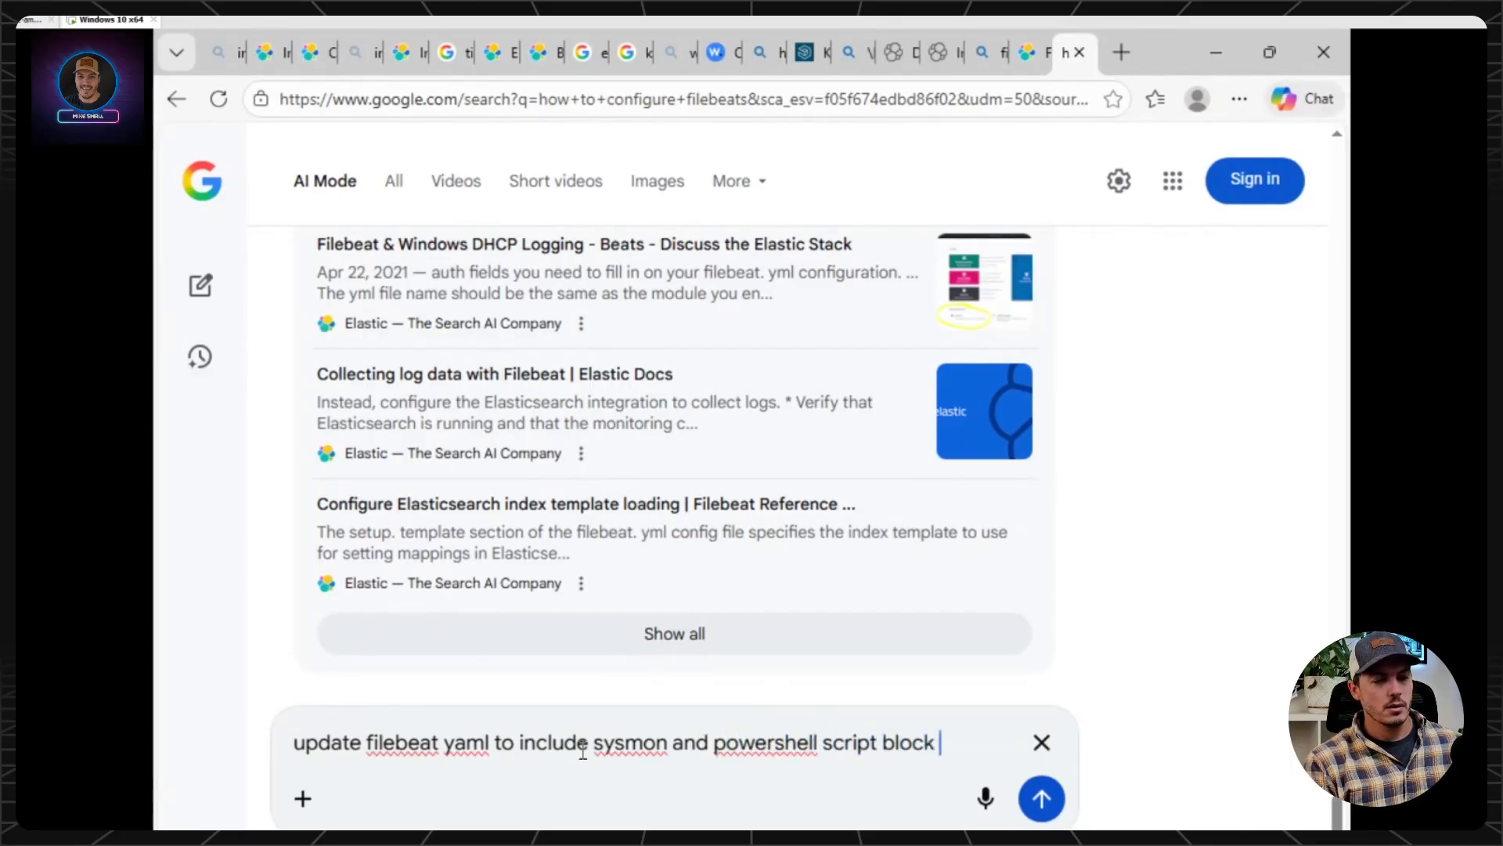
text(logging logs)
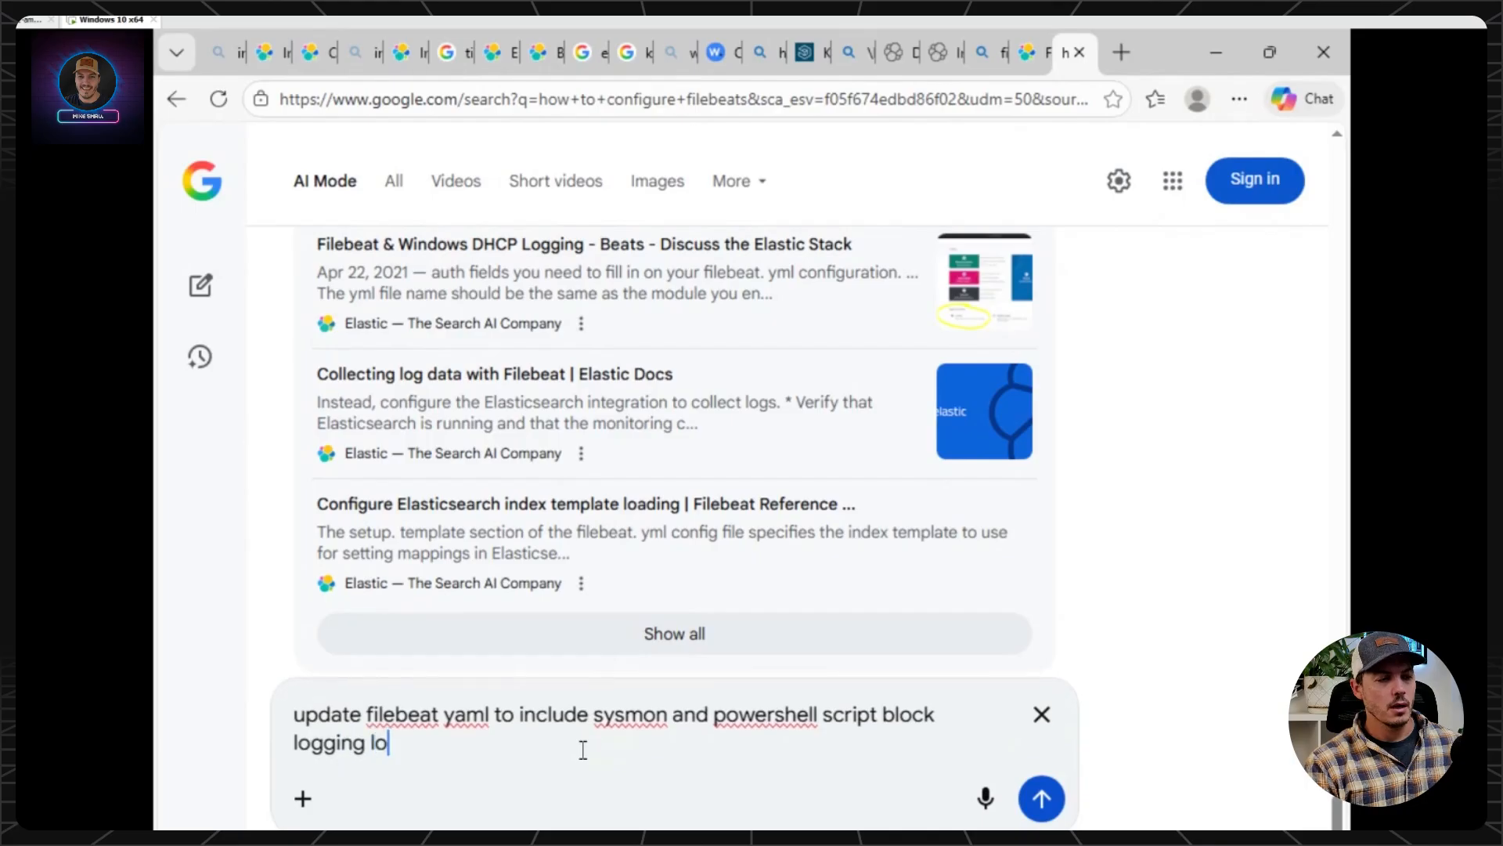
key(Return)
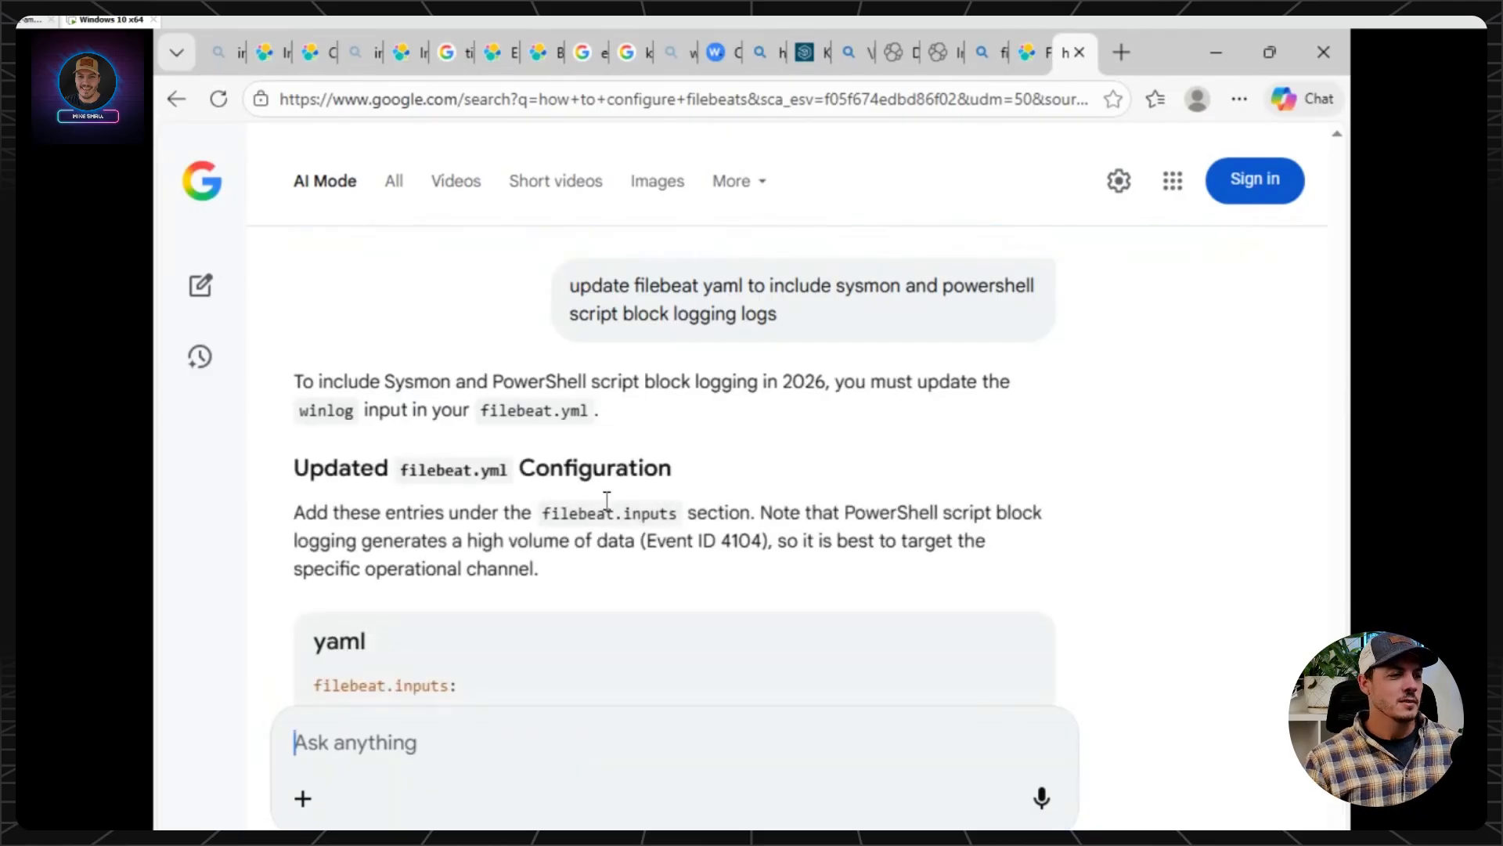
Review the suggested YAML and copy its Sysmon Logs and PowerShell Script Block Logging entries, through event_ids: [4104].
scroll(607, 505, down, 4)
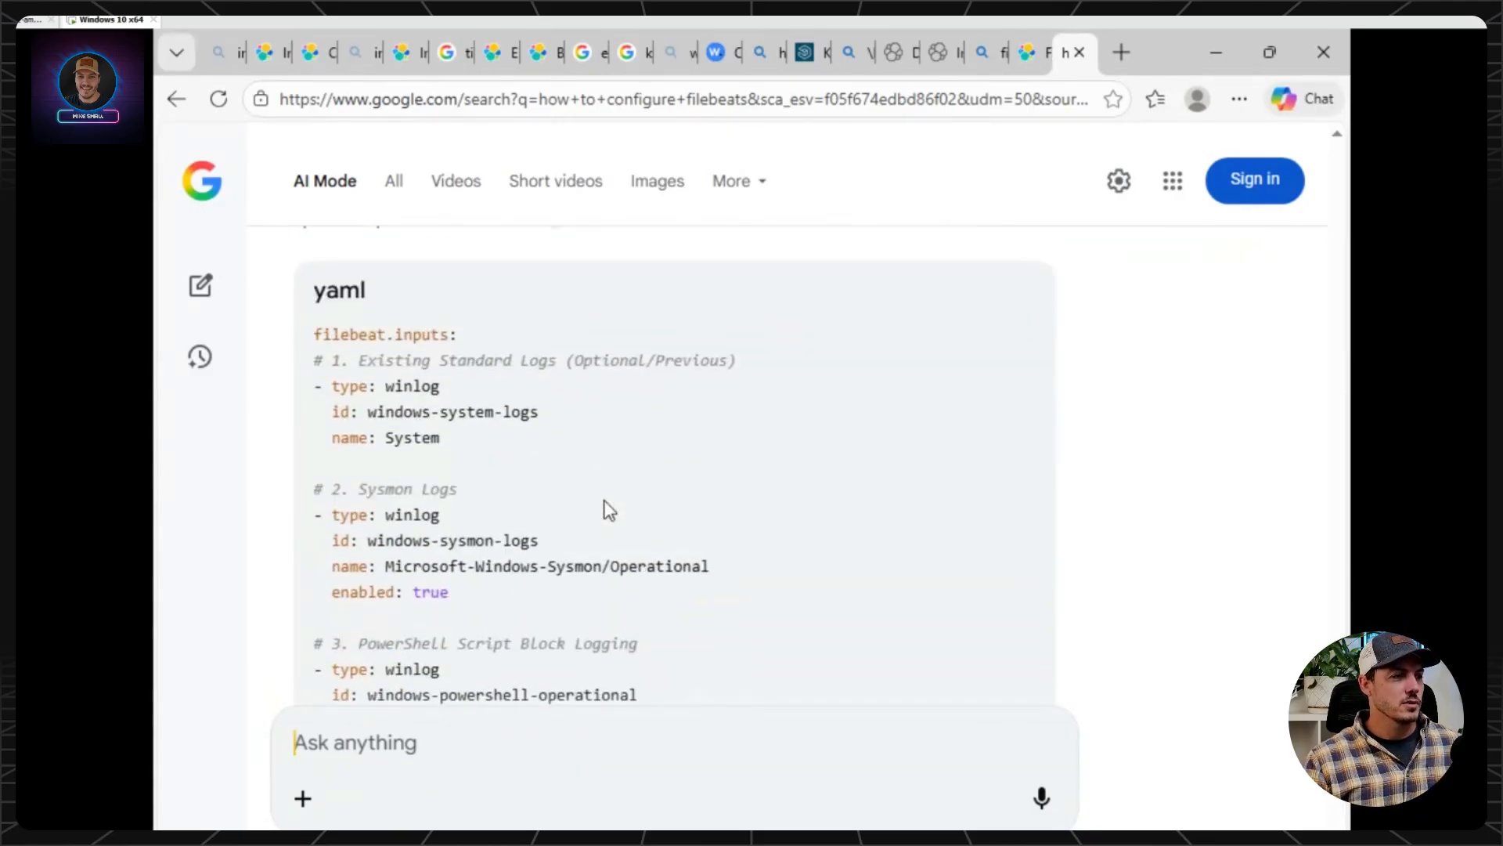
scroll(609, 510, down, 2)
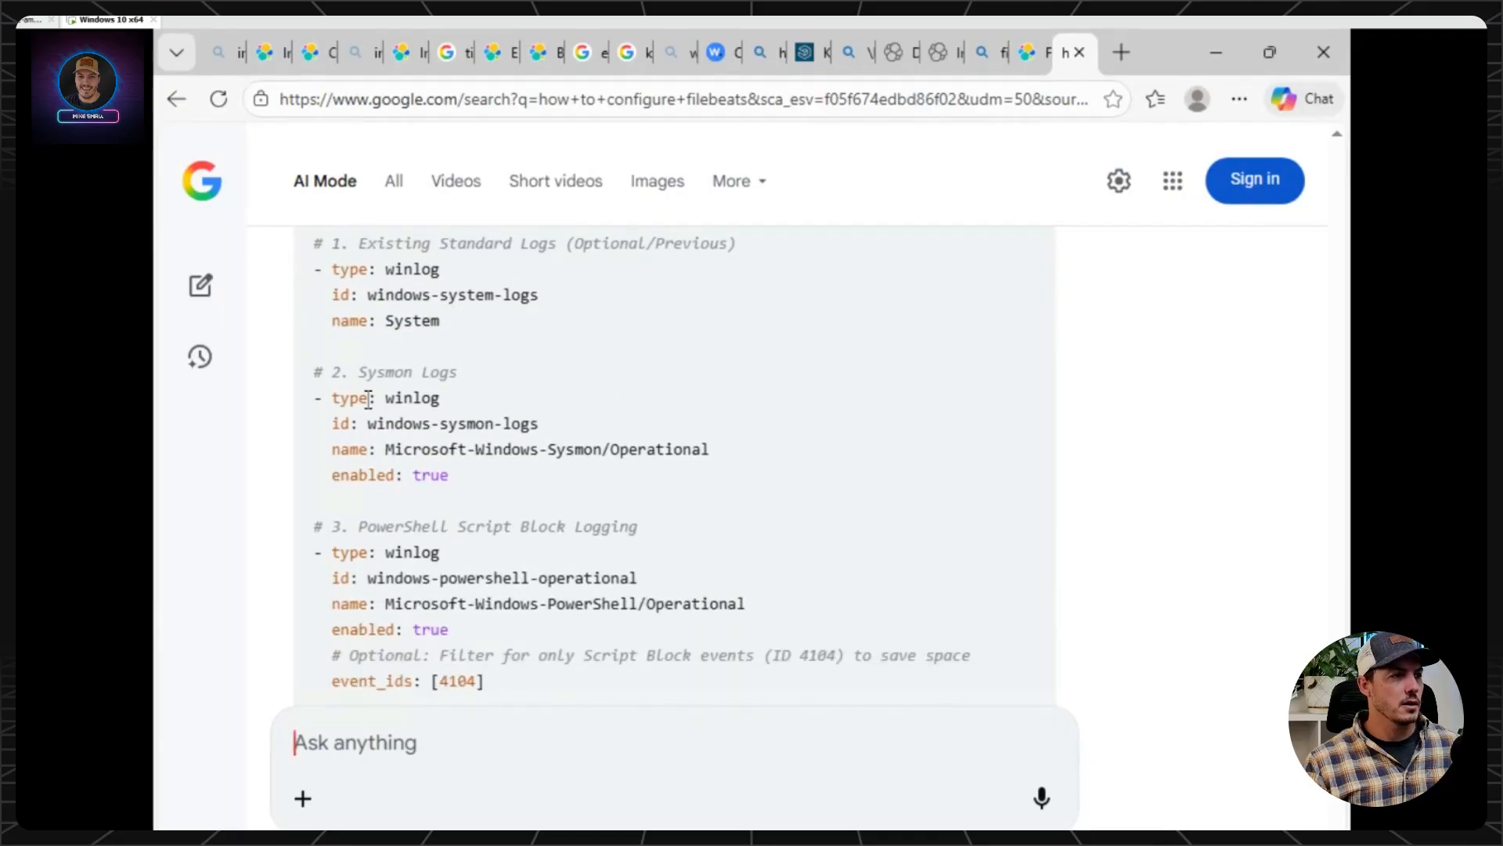
scroll(368, 399, down, 3)
scroll(368, 399, up, 3)
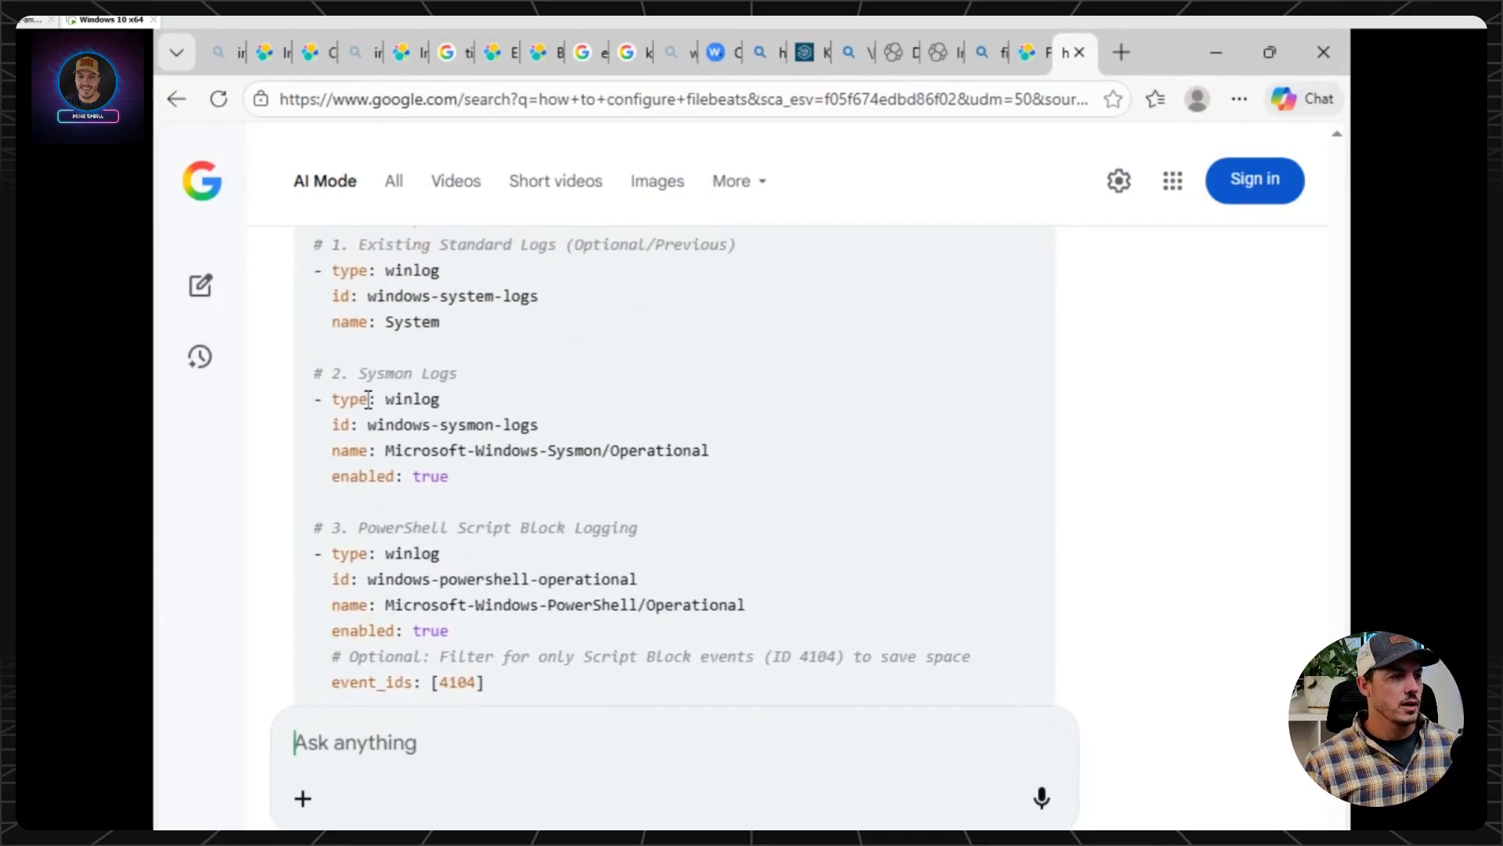
scroll(368, 399, up, 3)
scroll(365, 487, down, 5)
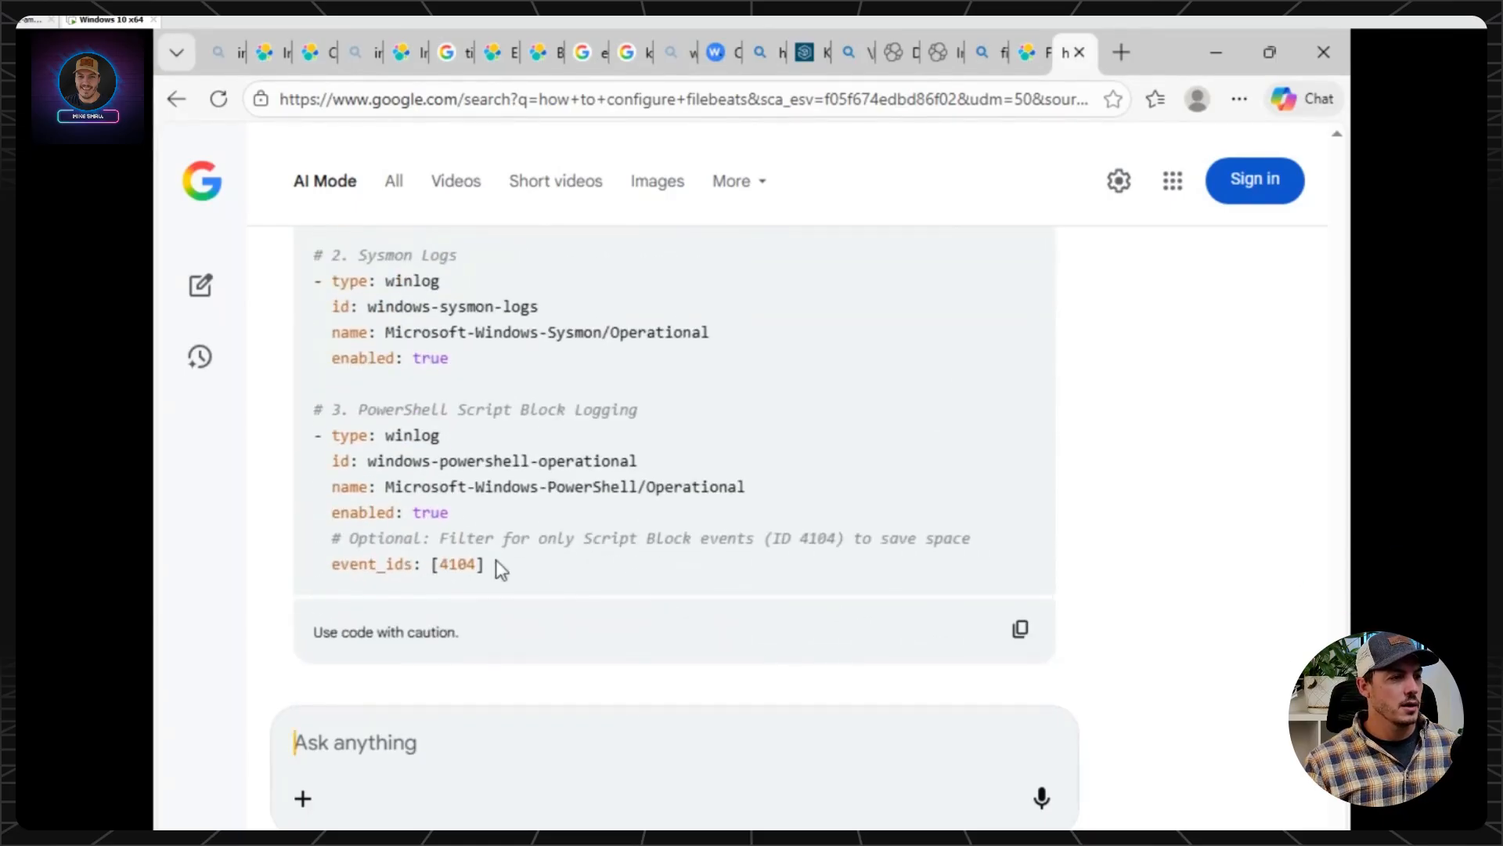
drag(540, 575, 327, 492)
scroll(368, 388, up, 3)
right_click(327, 492)
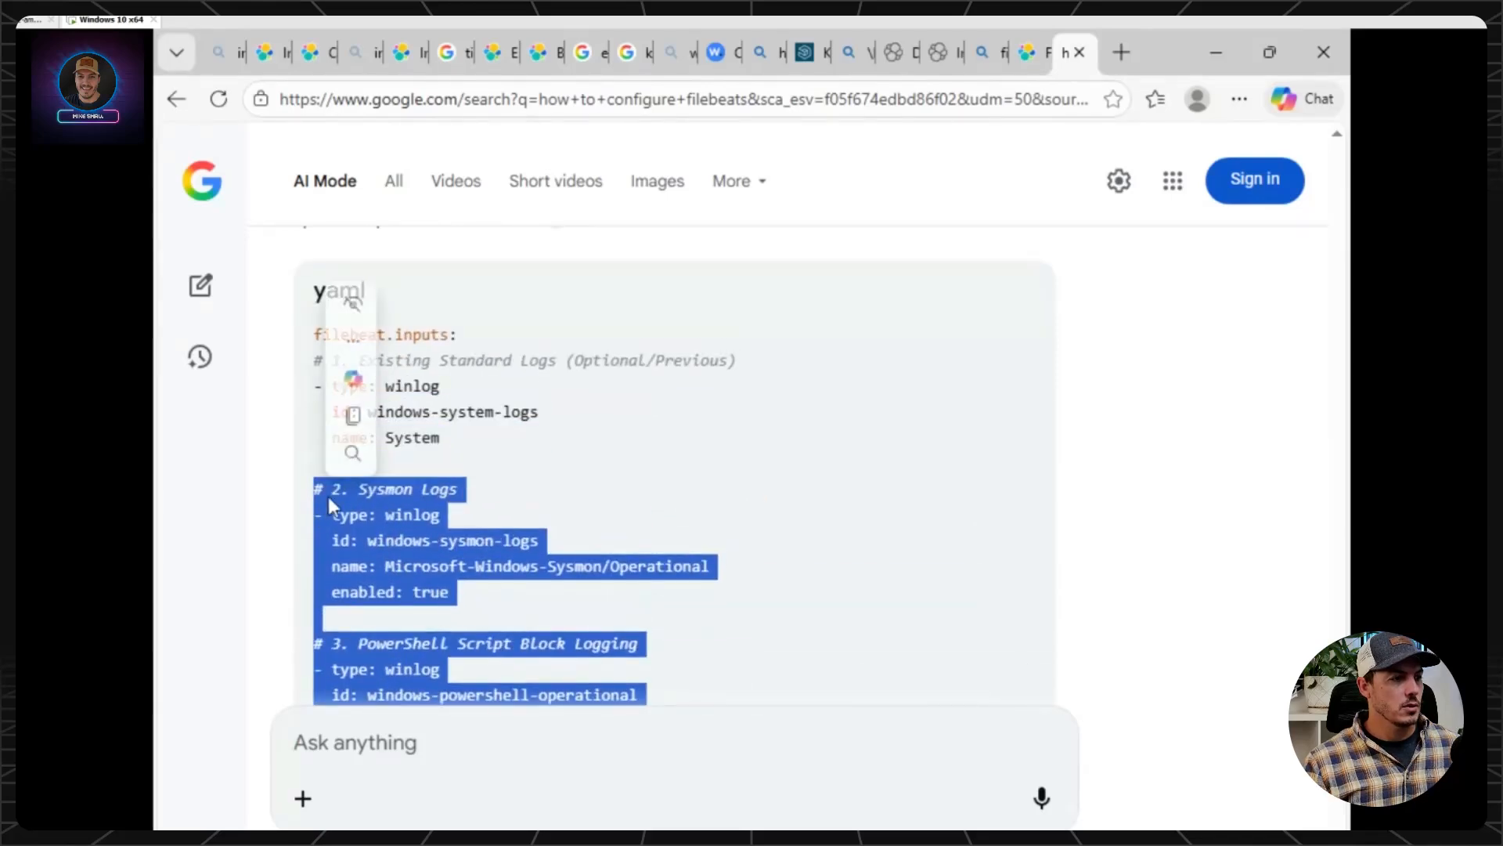
click(407, 119)
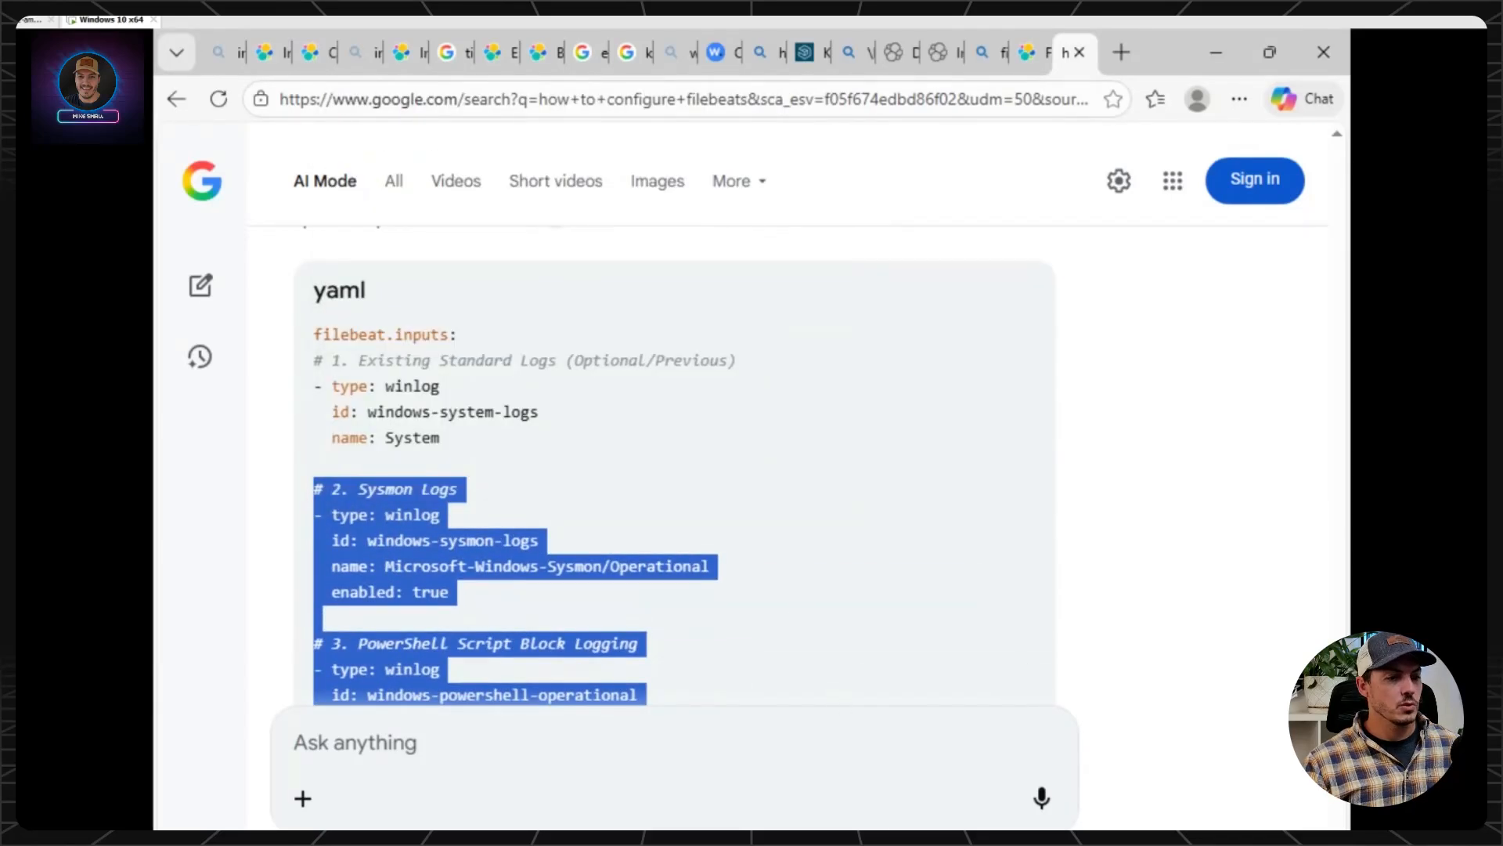
In Notepad, paste the copied Sysmon and PowerShell entries on a new line below the System winlog input in filebeat.yml and save the file.
click(1191, 775)
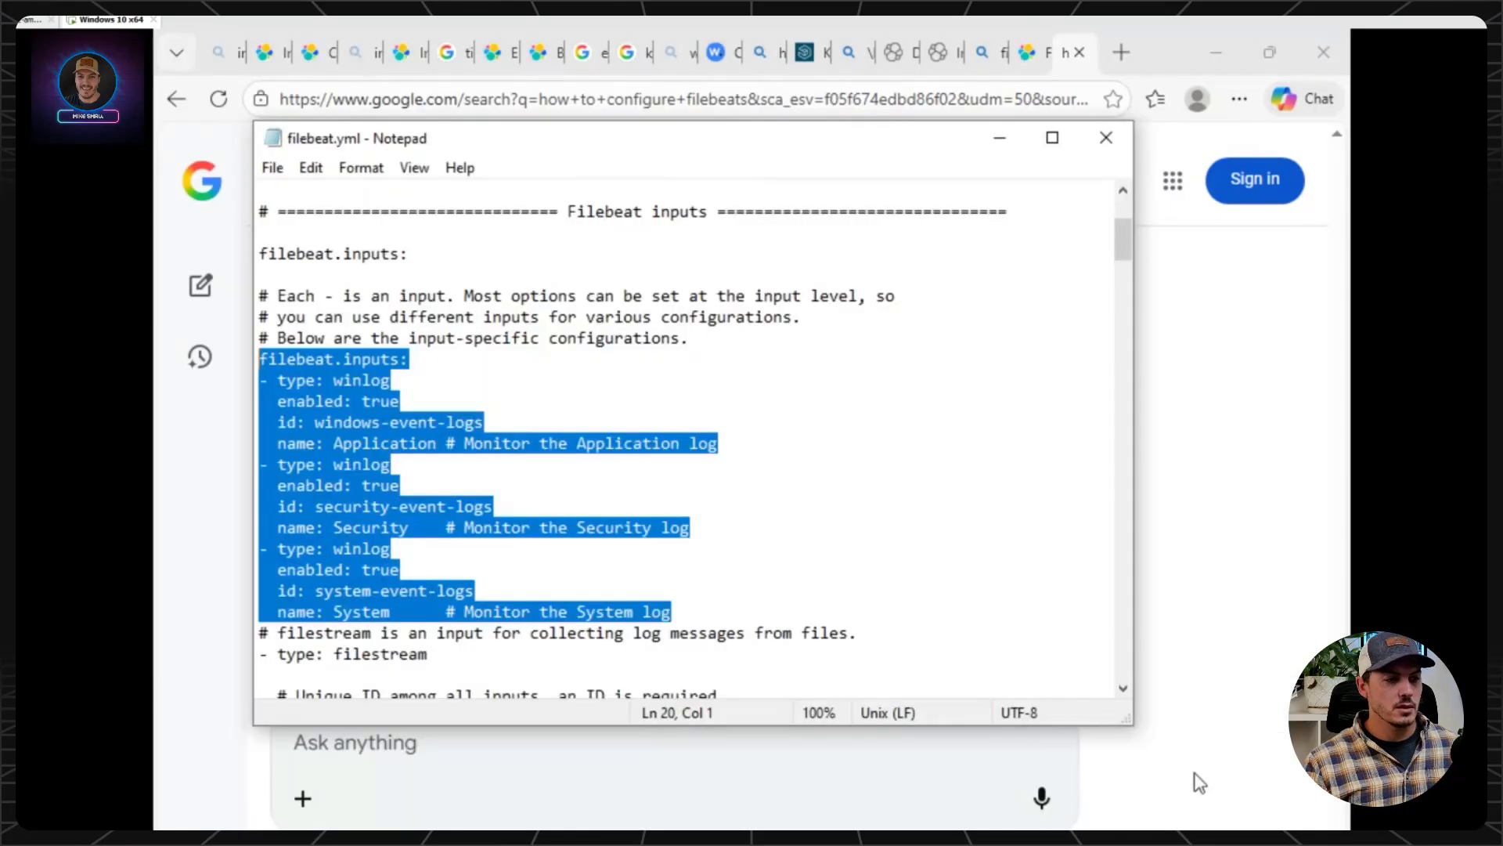
scroll(751, 557, down, 1)
click(755, 552)
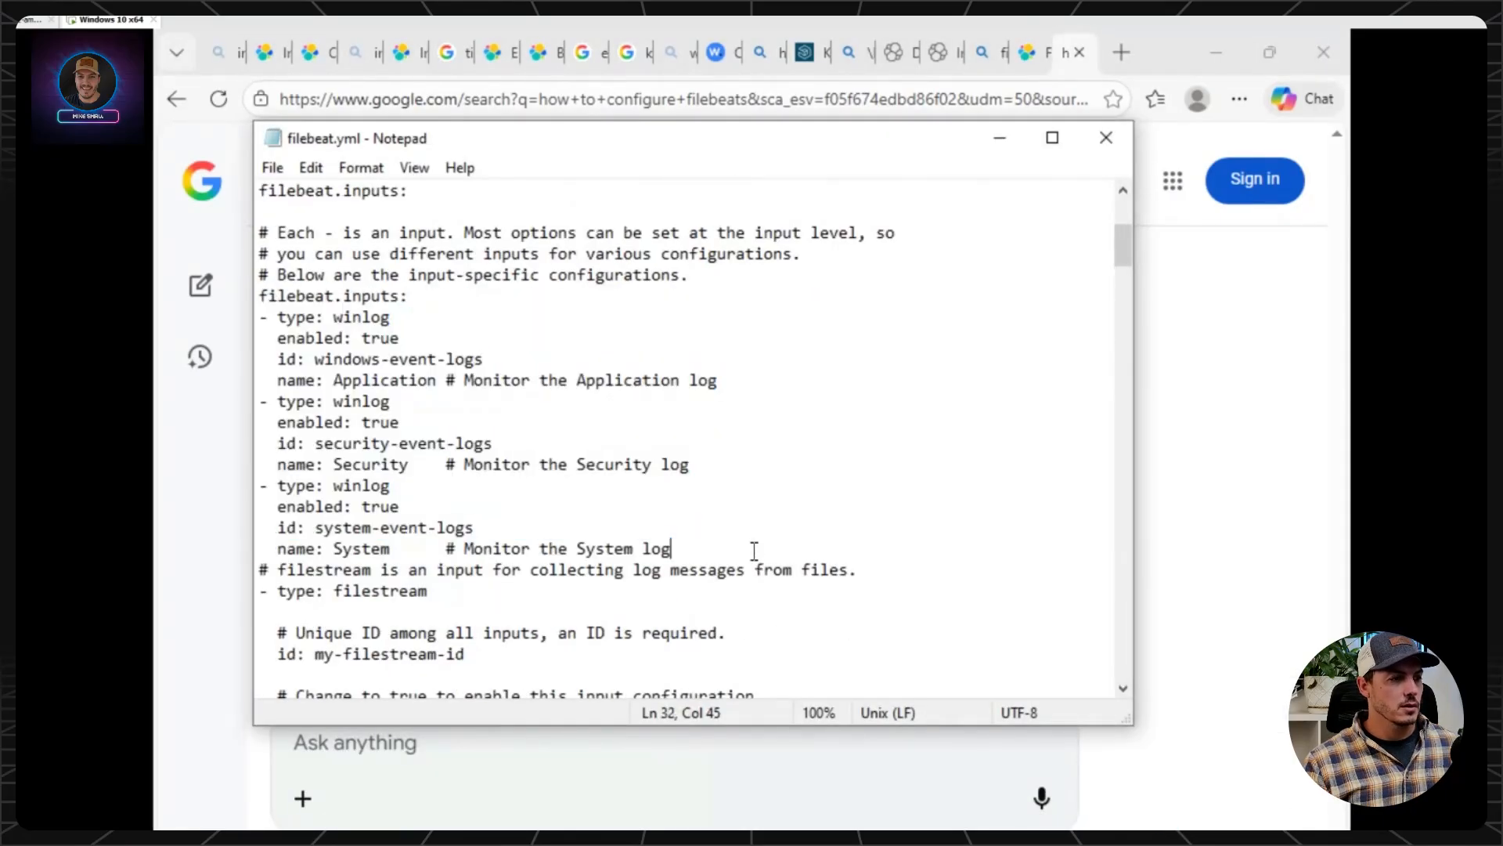
key(Return)
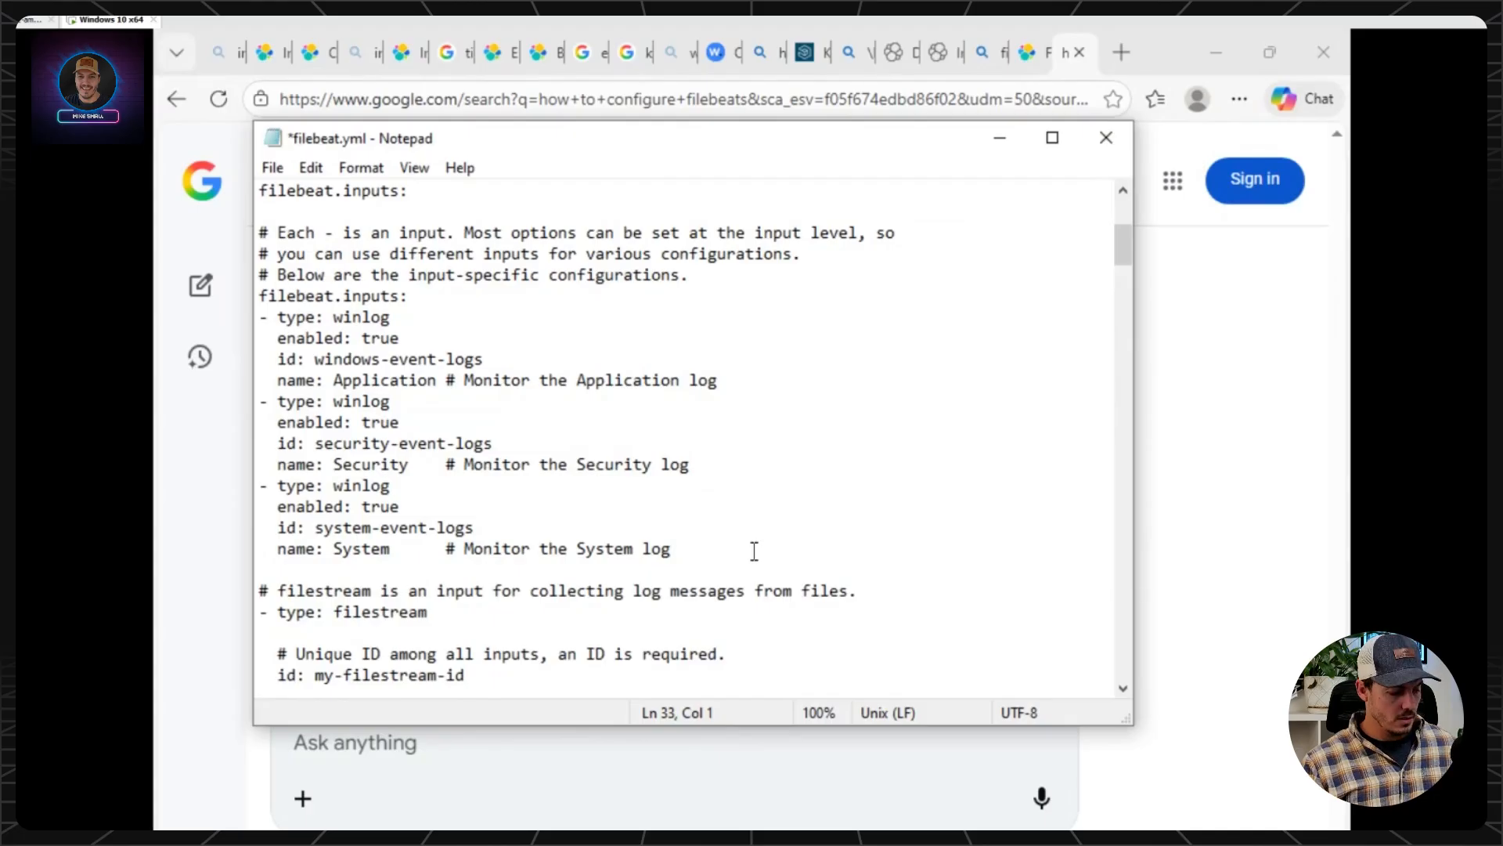
key(ctrl+v)
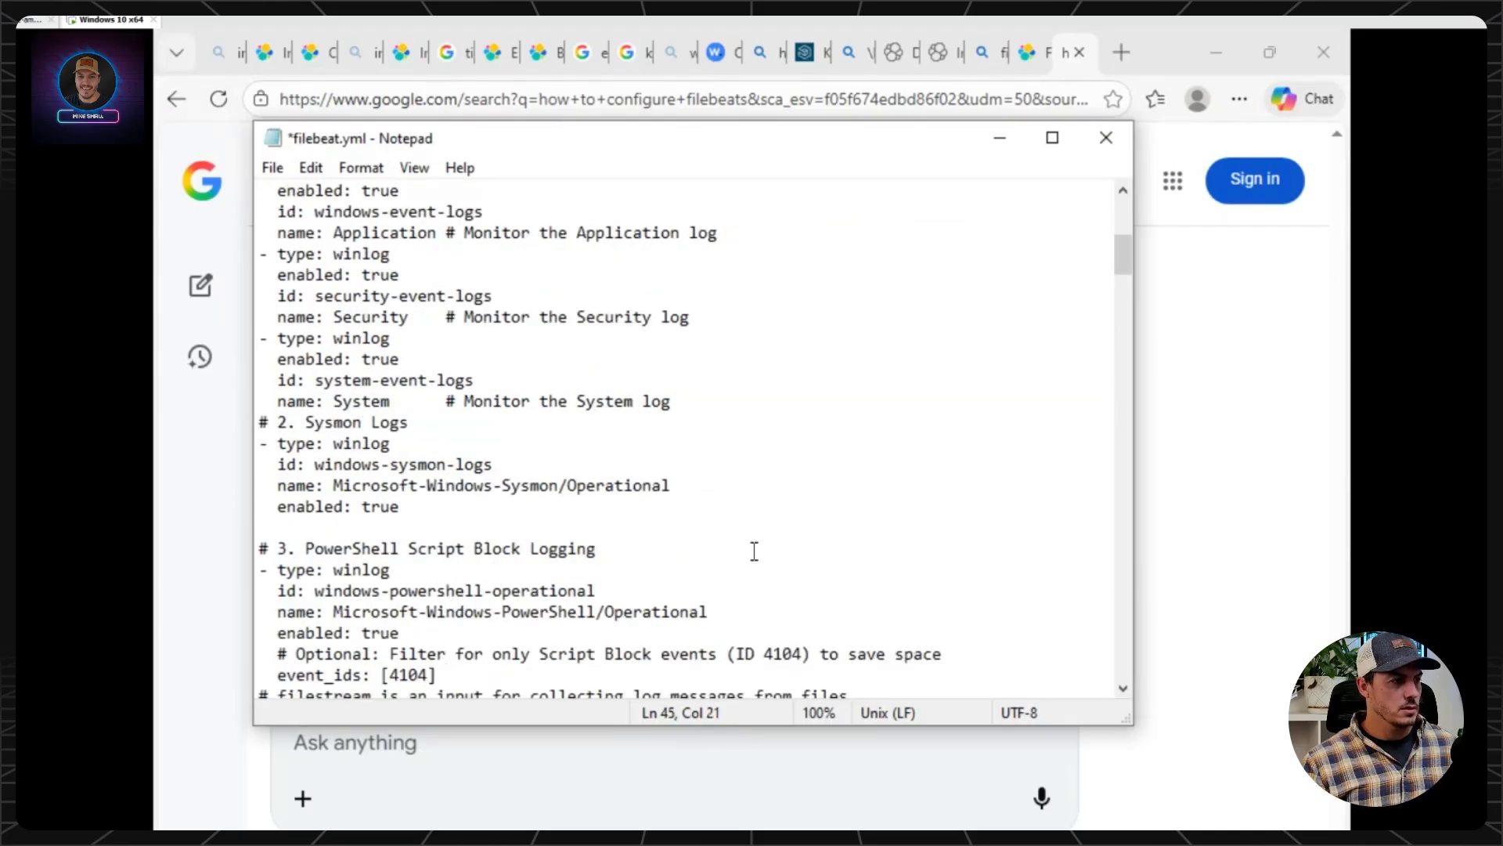
click(275, 167)
click(309, 271)
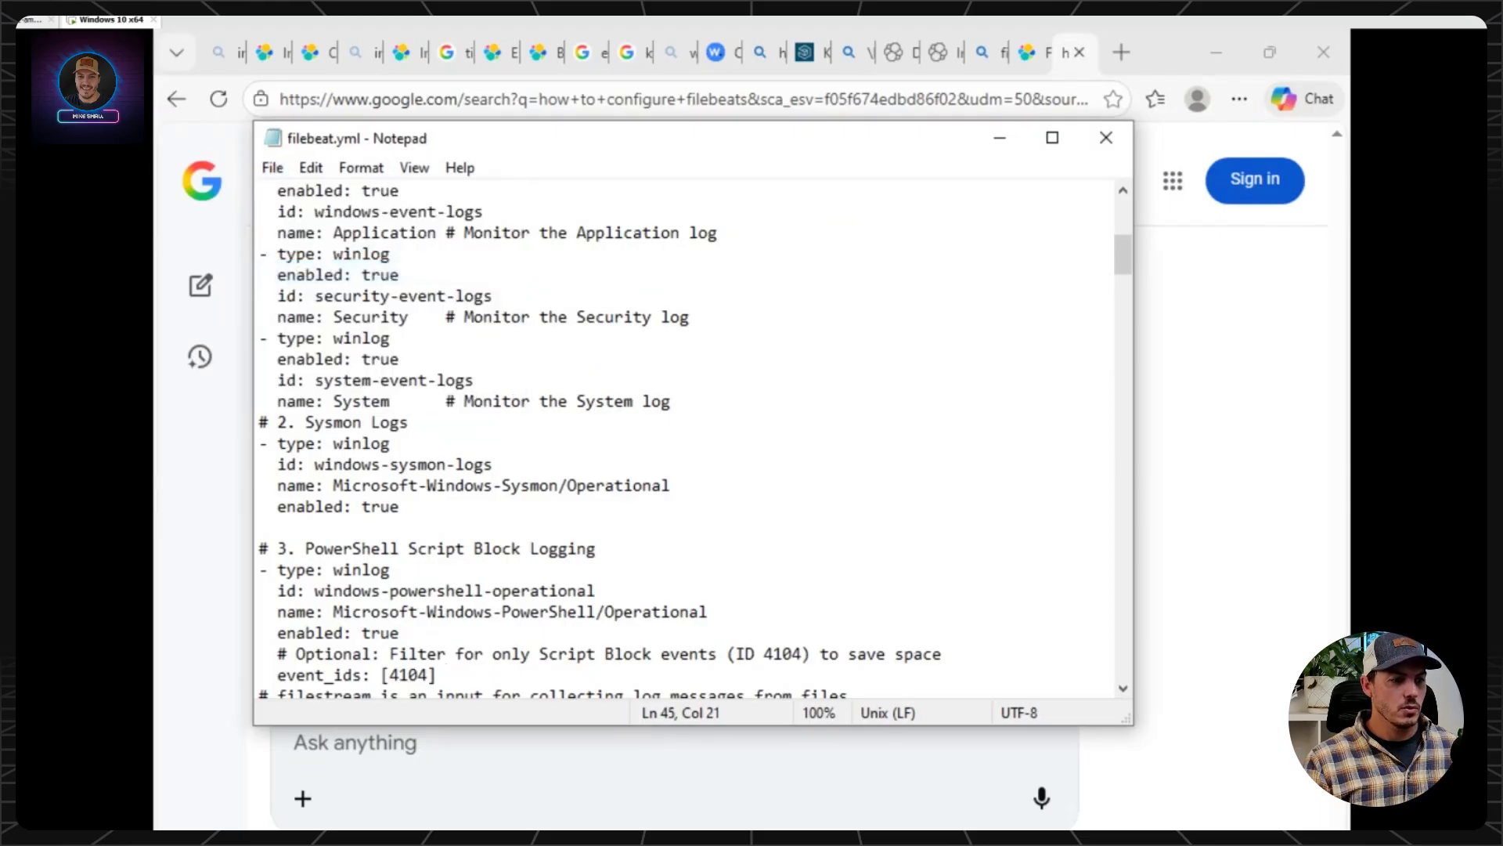
Switch to Windows PowerShell ISE and restart the Filebeat service with Stop-Service filebeat and Start-Service filebeat.
key(alt+Tab)
key(Up)
key(Up)
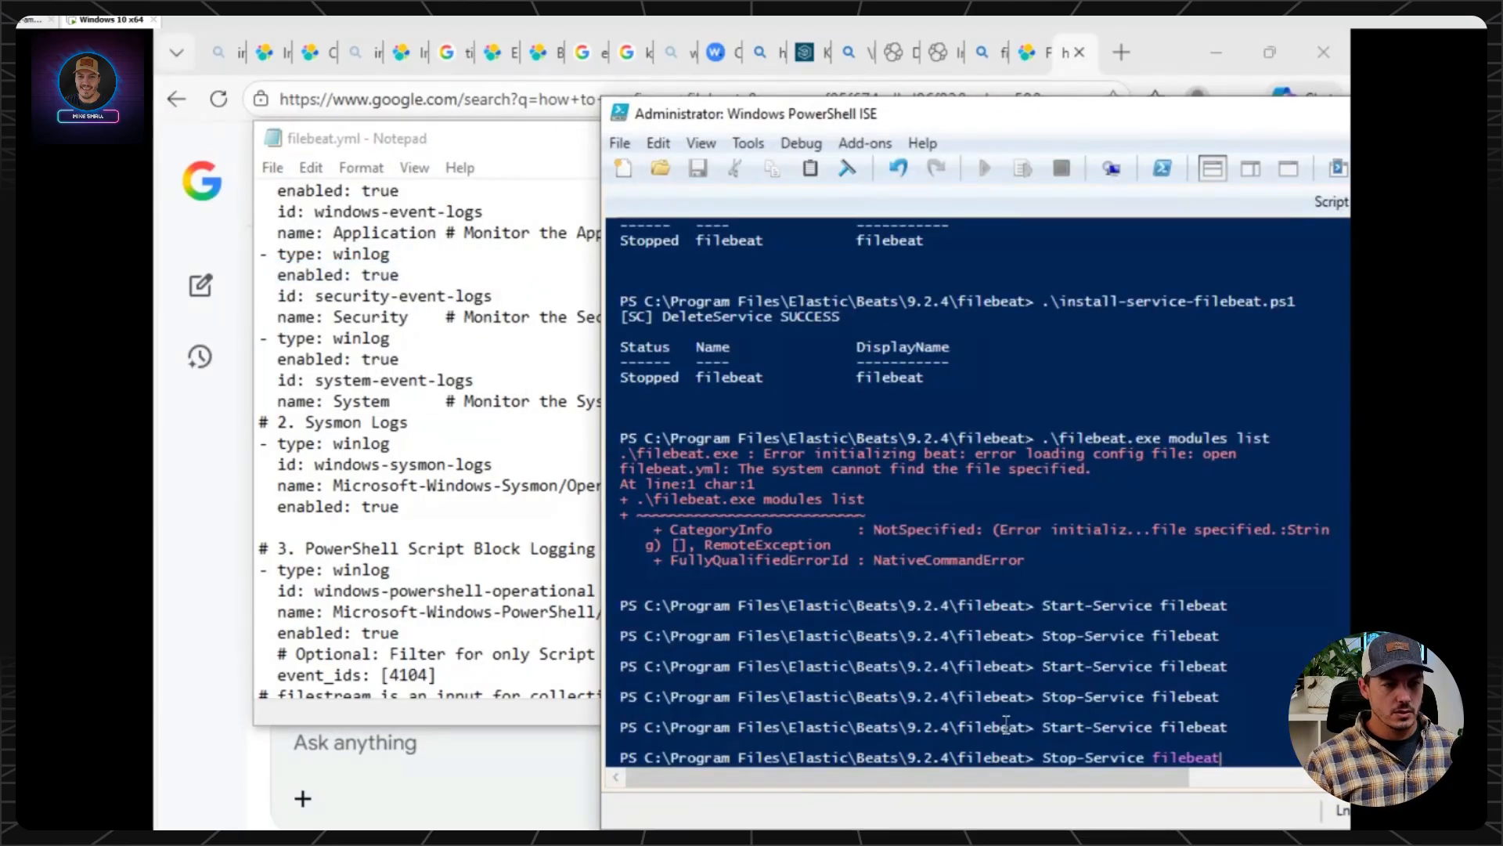
key(Return)
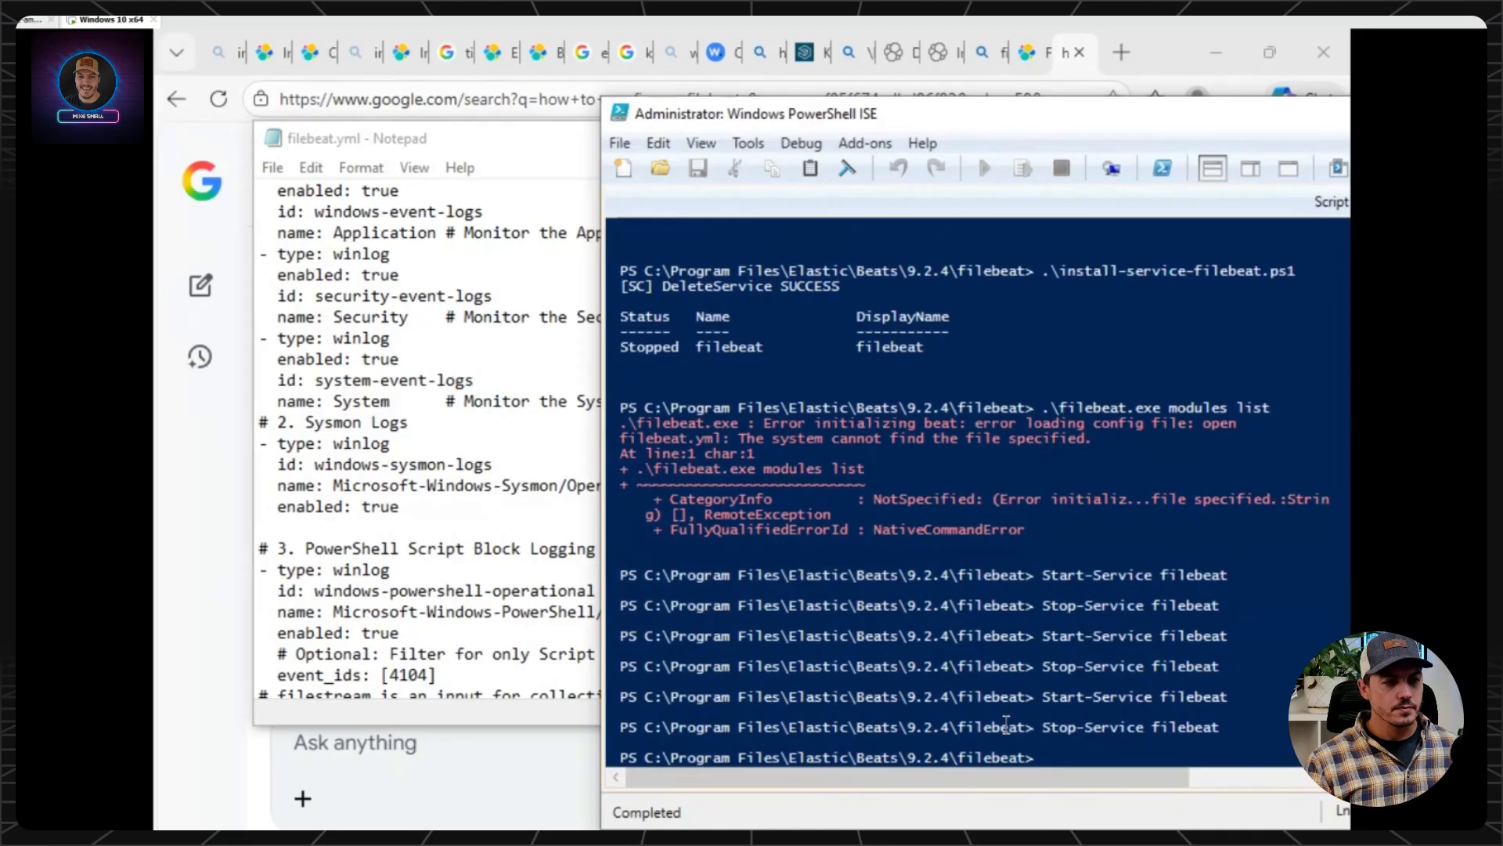
key(Up)
key(Up)
key(Return)
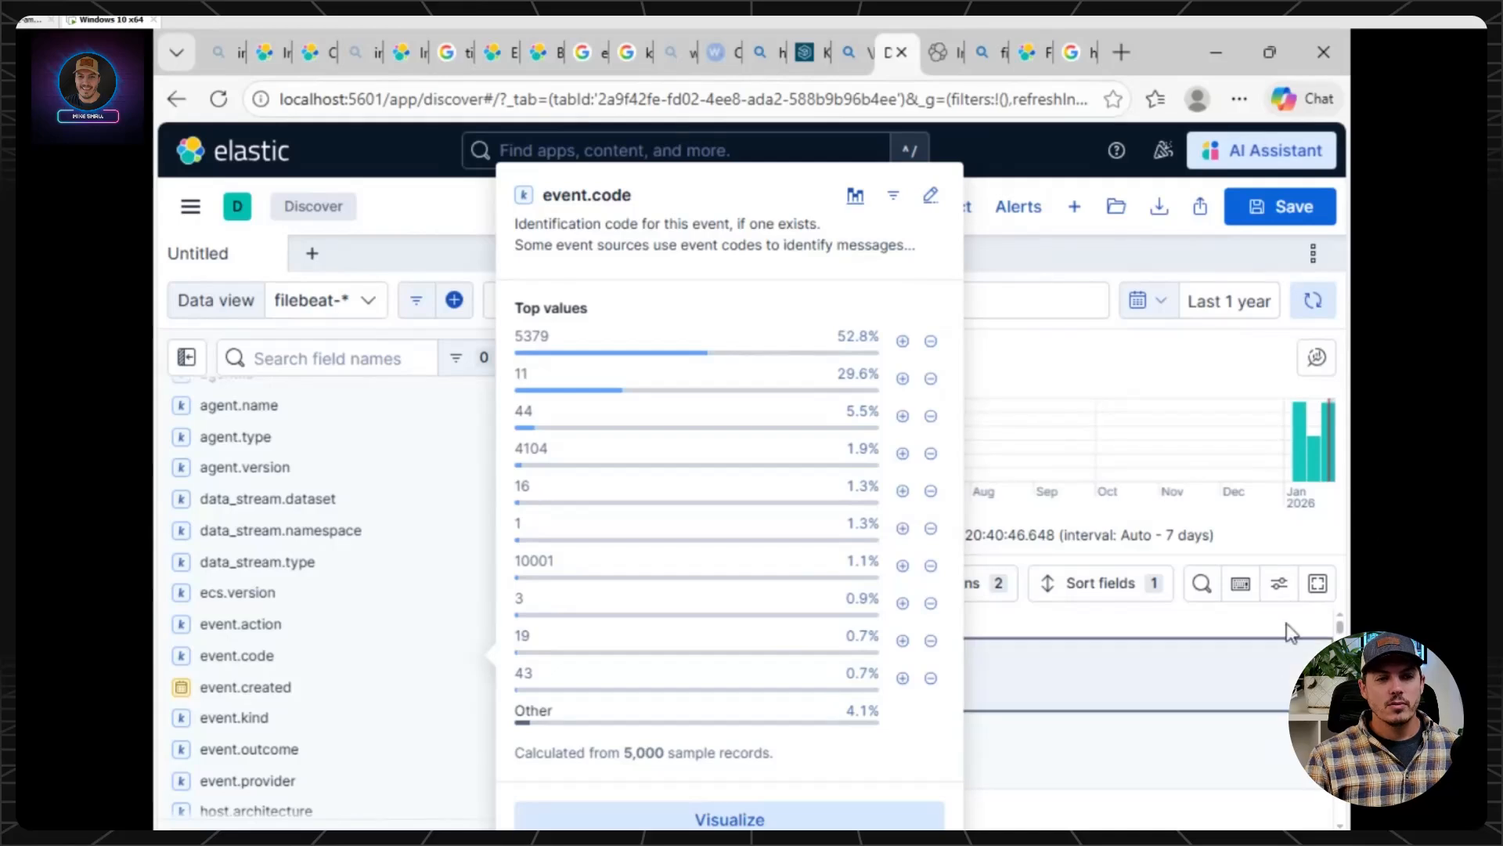
Dismiss the event.code top values summary and check the filebeat-* event histogram in Kibana Discover.
click(1313, 544)
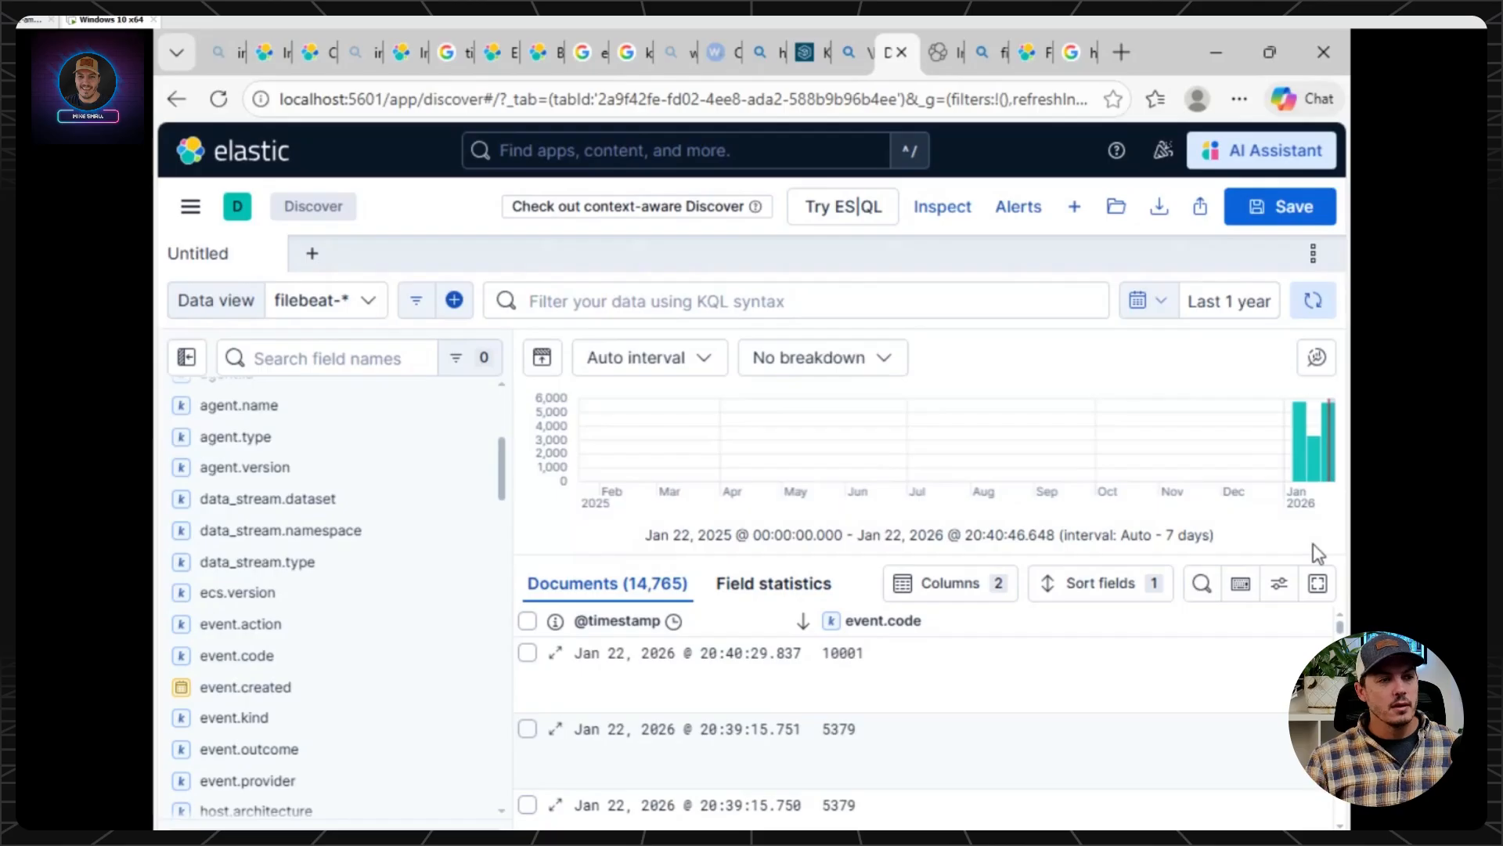
mouse_move(1323, 437)
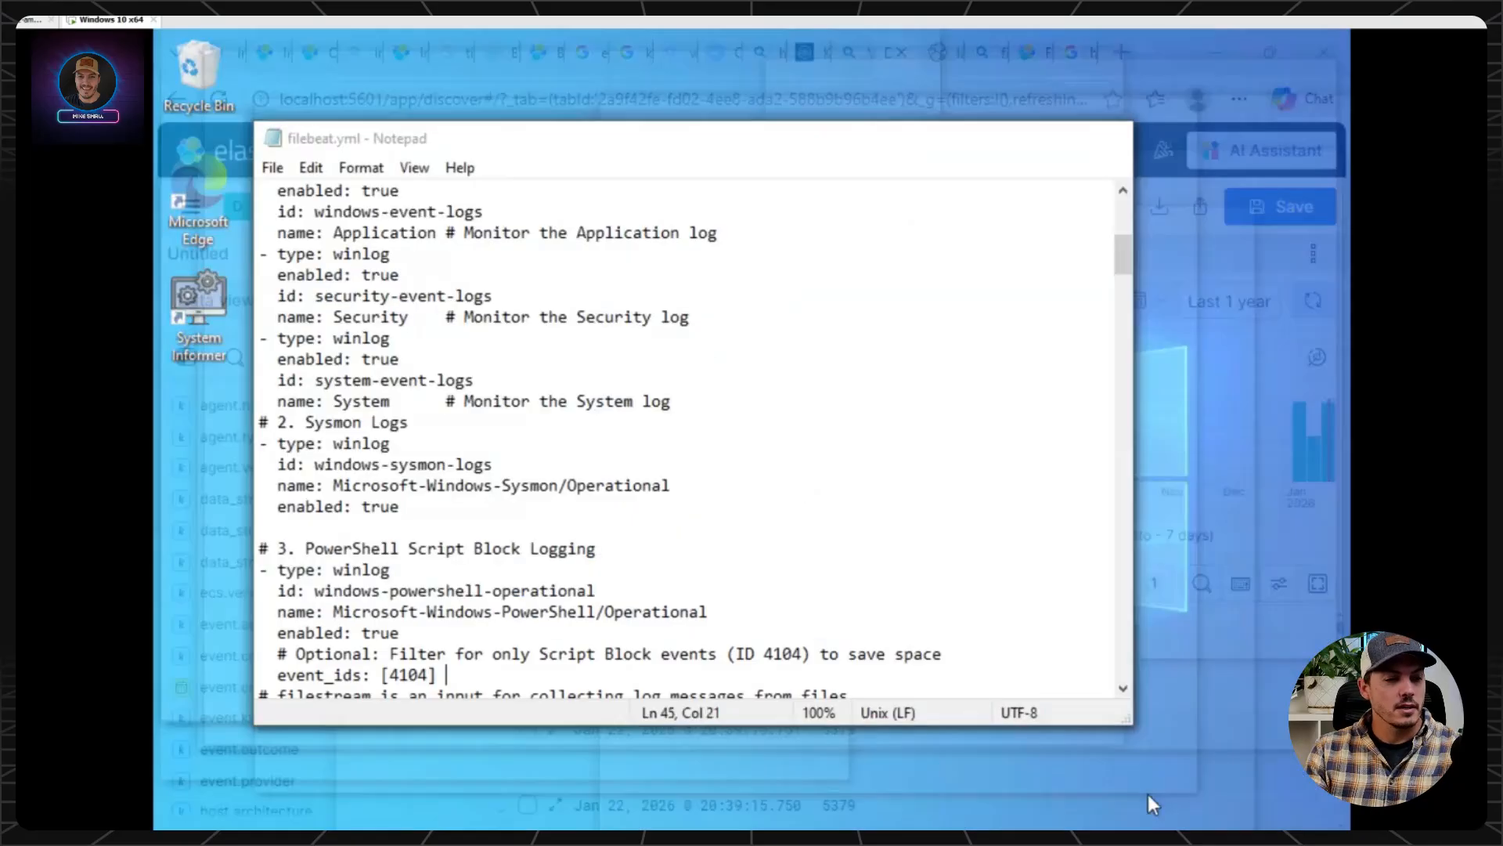
Switch to filebeat.yml in Notepad and review its winlog inputs for Application, Security, System, Sysmon and PowerShell Script Block Logging.
click(1148, 792)
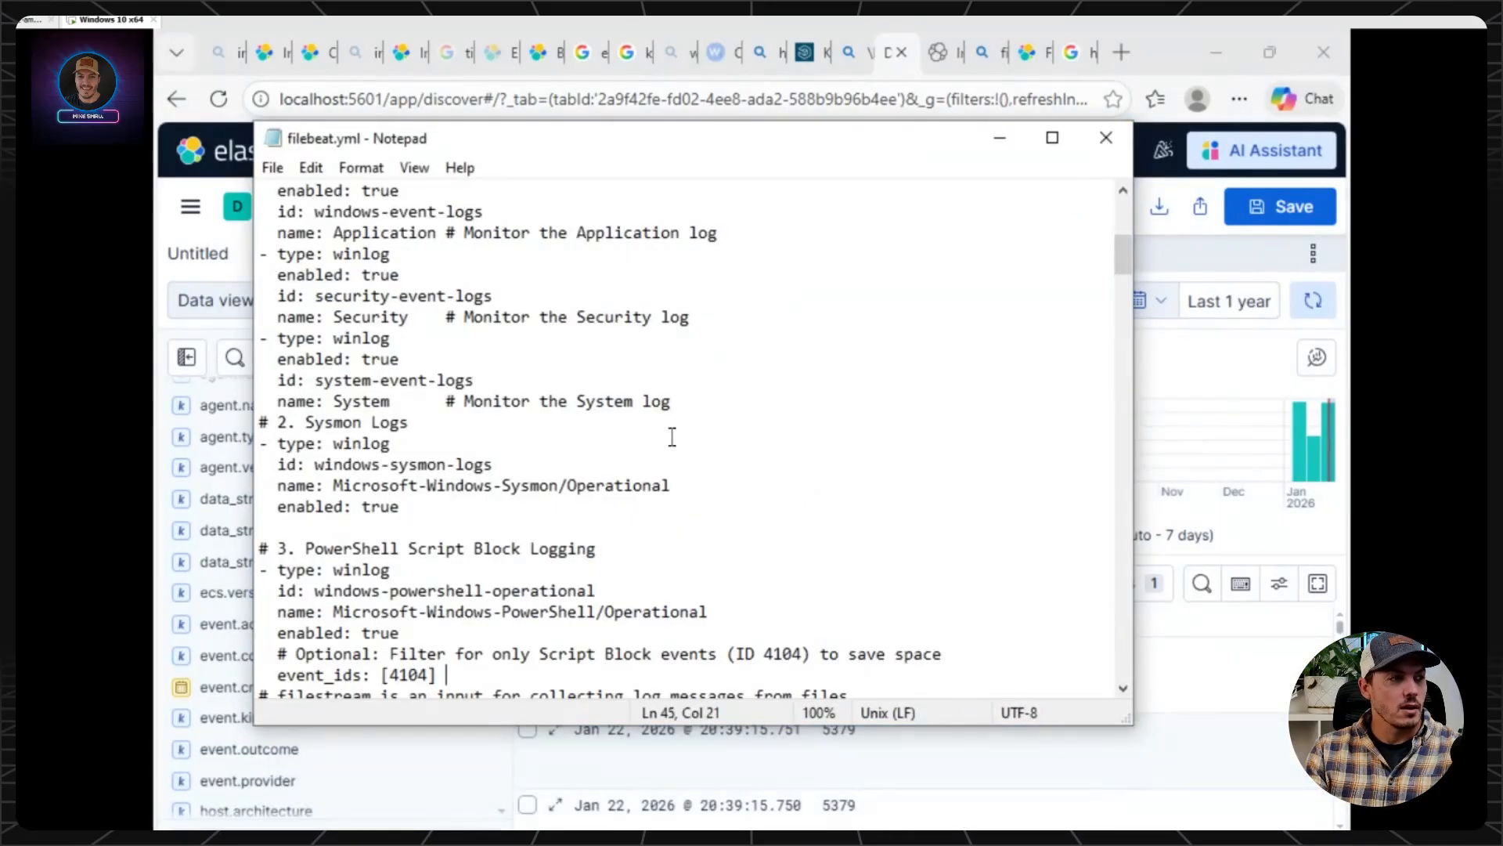
scroll(671, 436, up, 1)
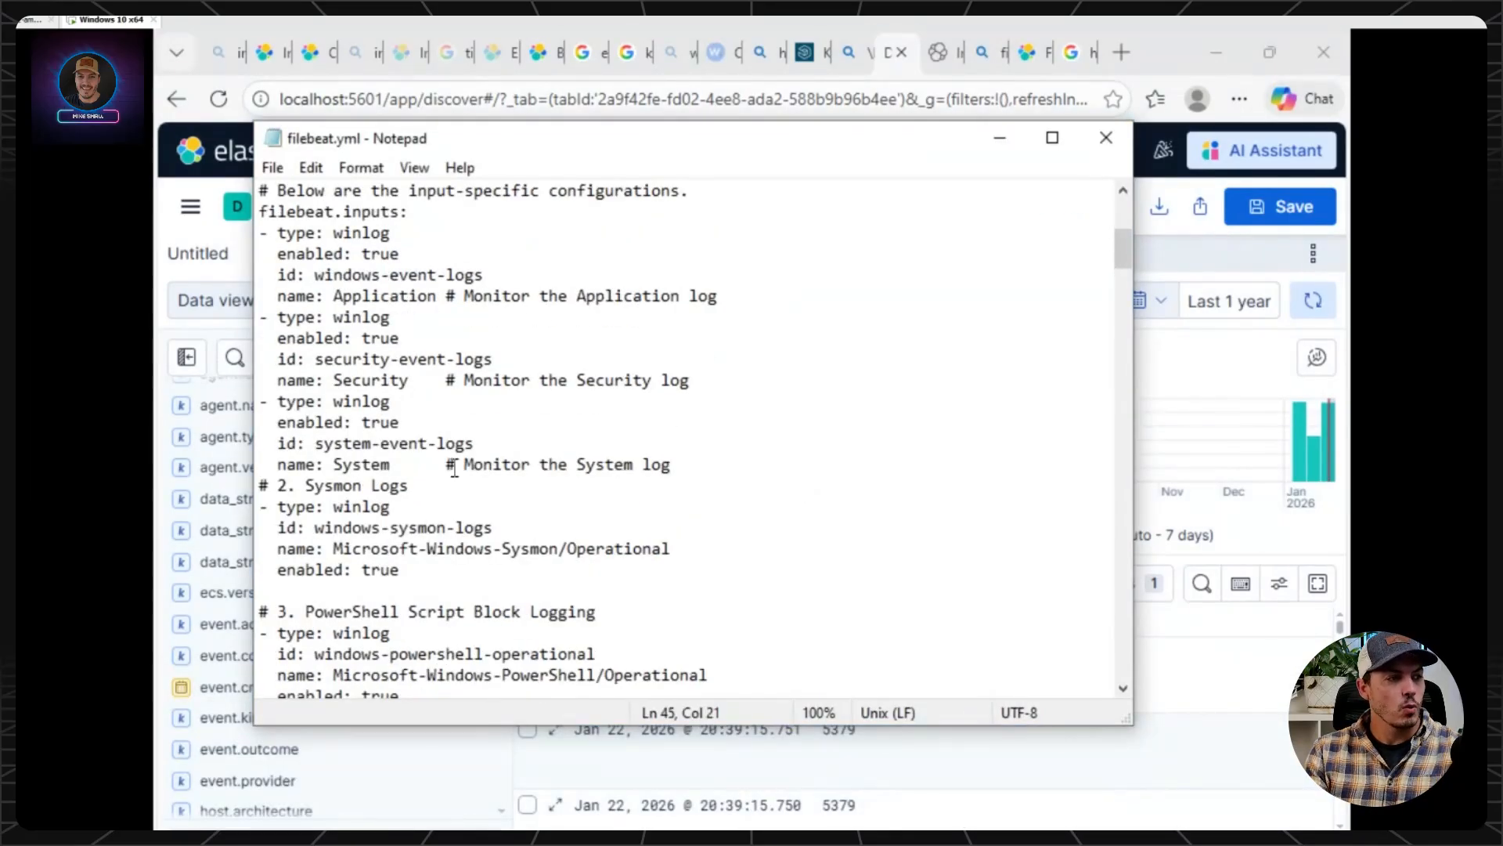
scroll(463, 486, down, 2)
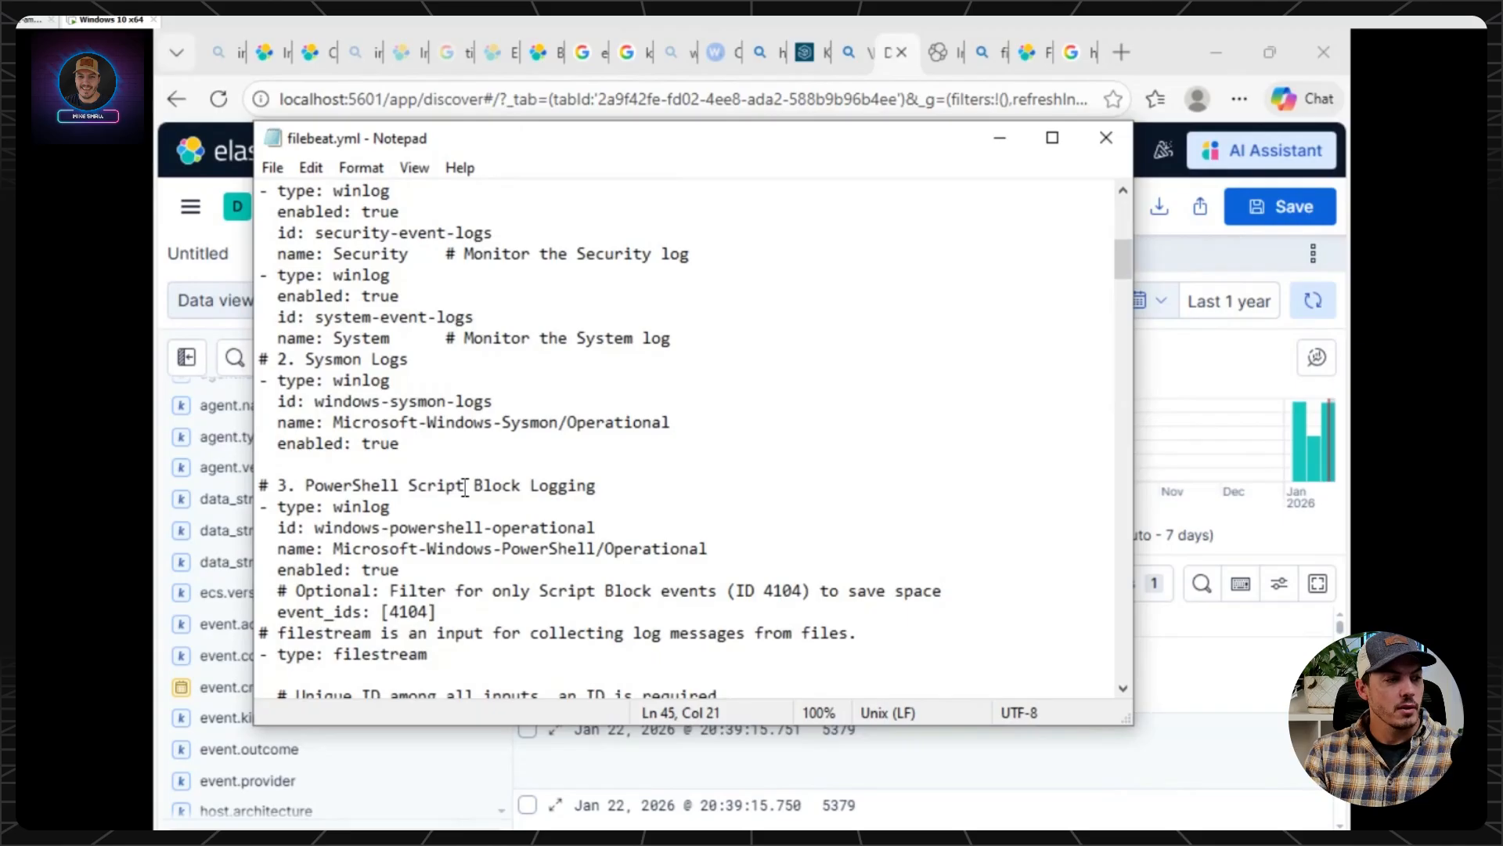
scroll(465, 487, up, 1)
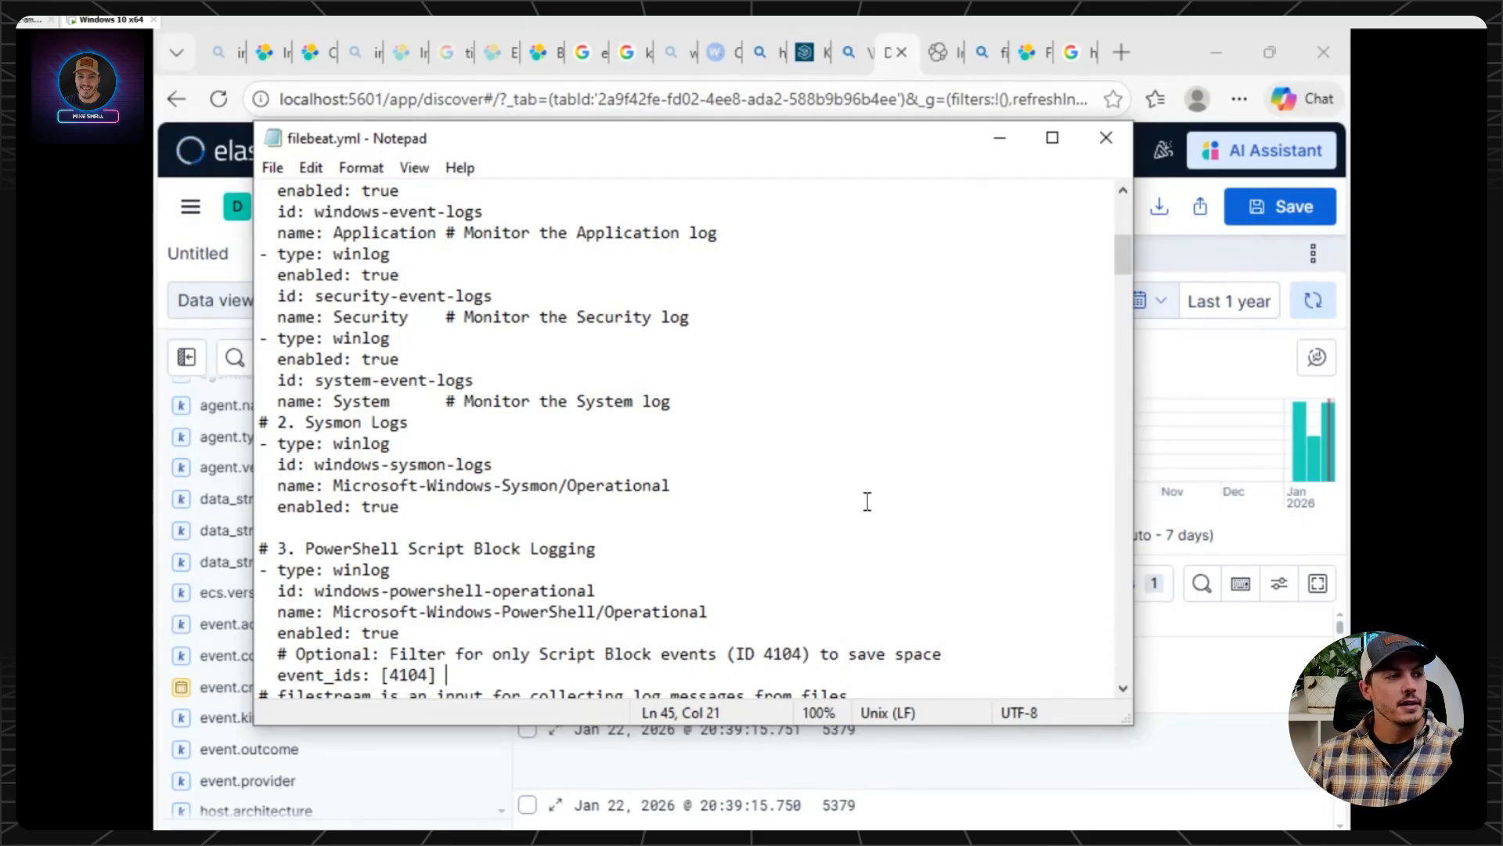
click(1252, 532)
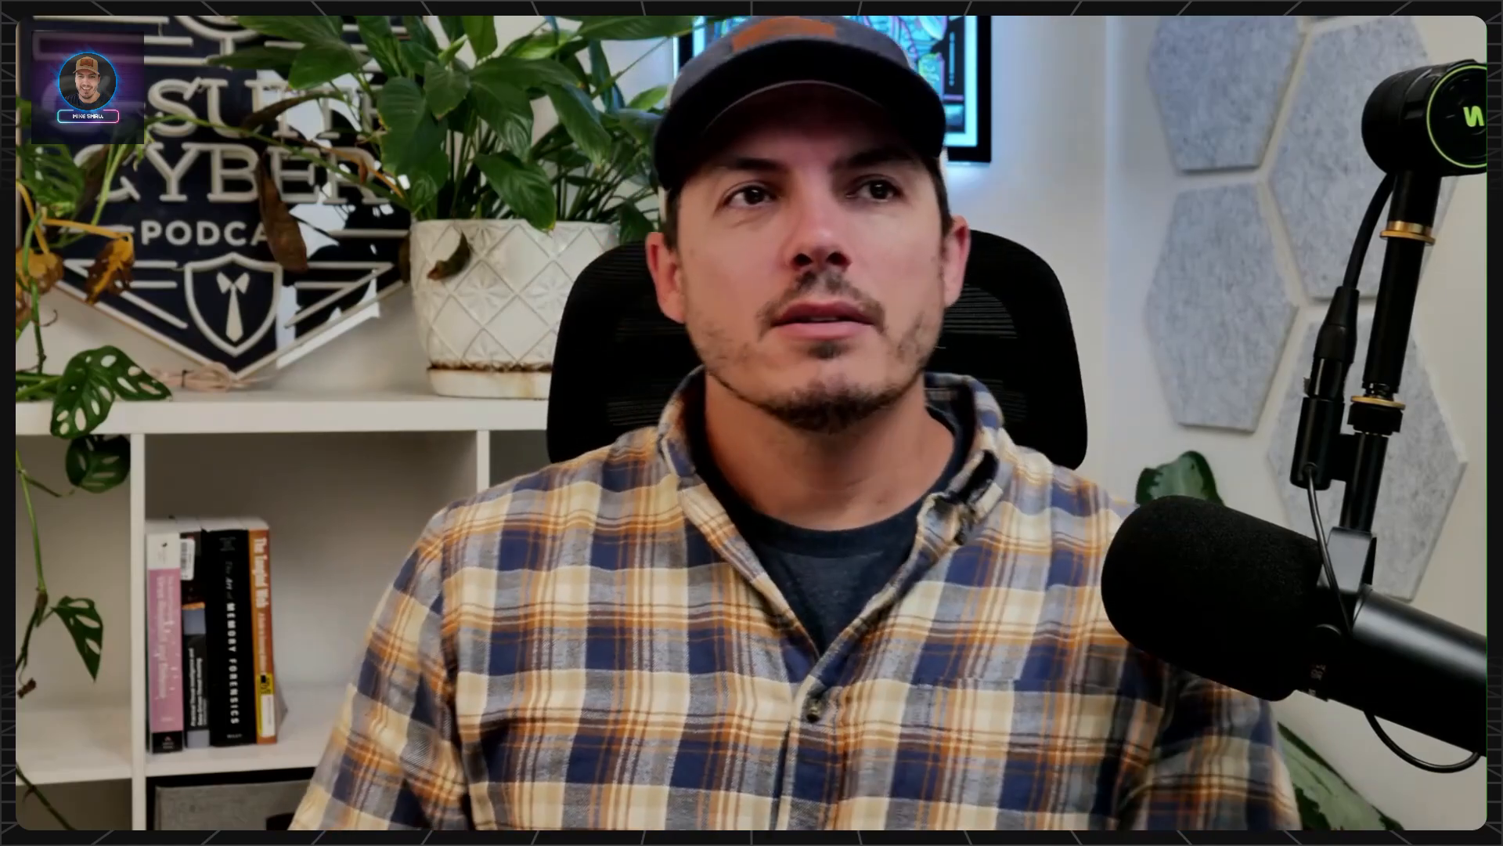